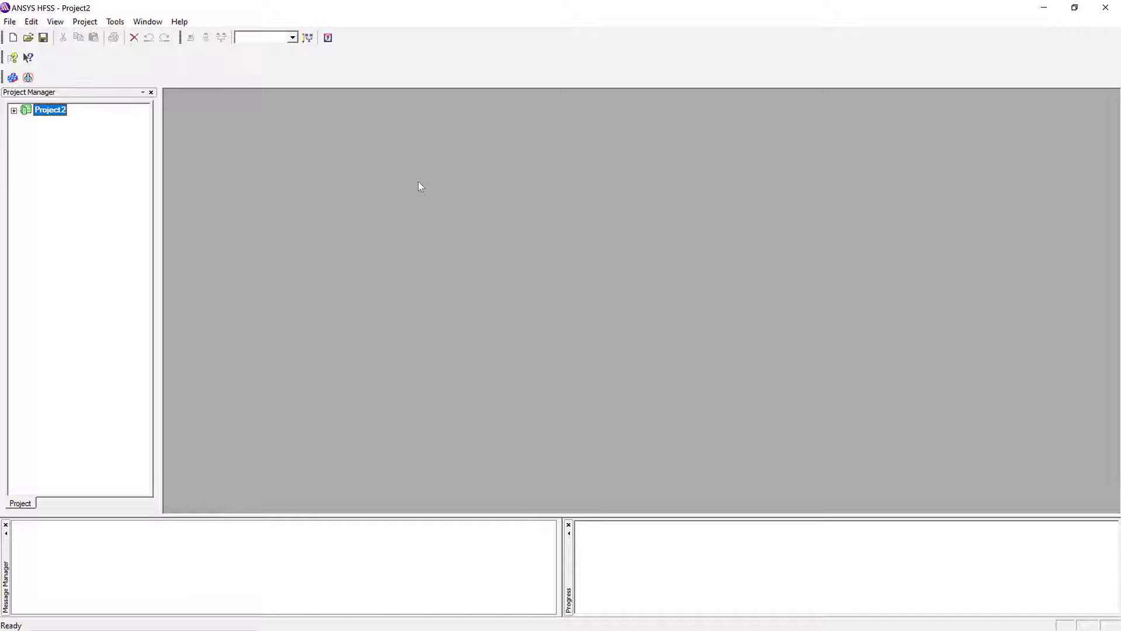
Step: Insert an HFSS design into the project and save the project to the desktop as Platini's_Patch_Antenna
click(12, 78)
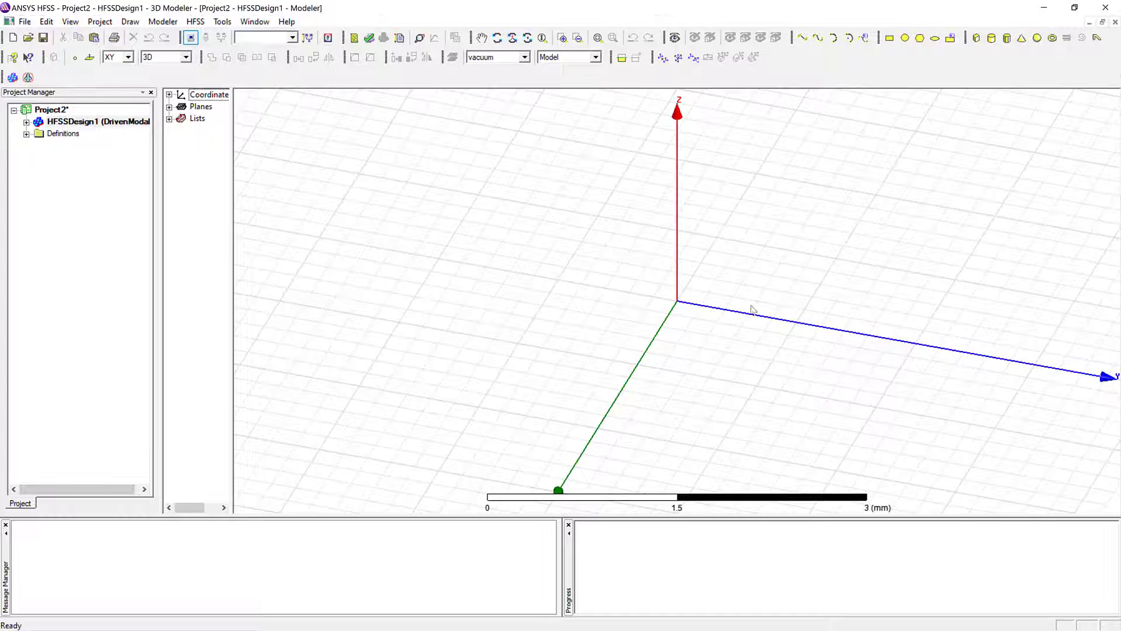
click(98, 121)
click(26, 22)
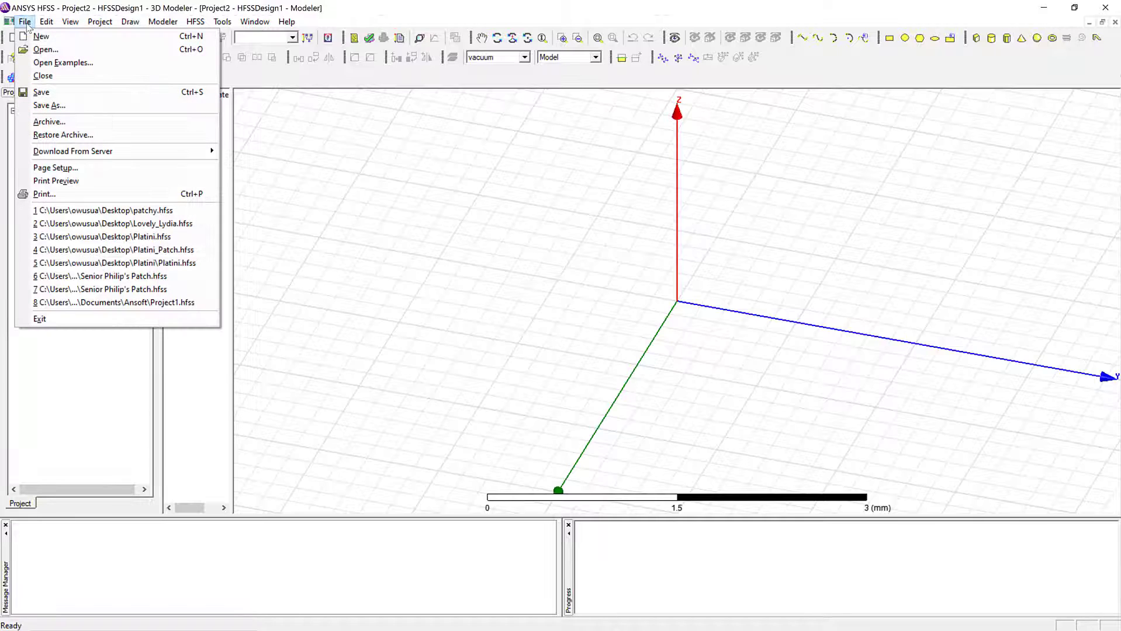
click(49, 105)
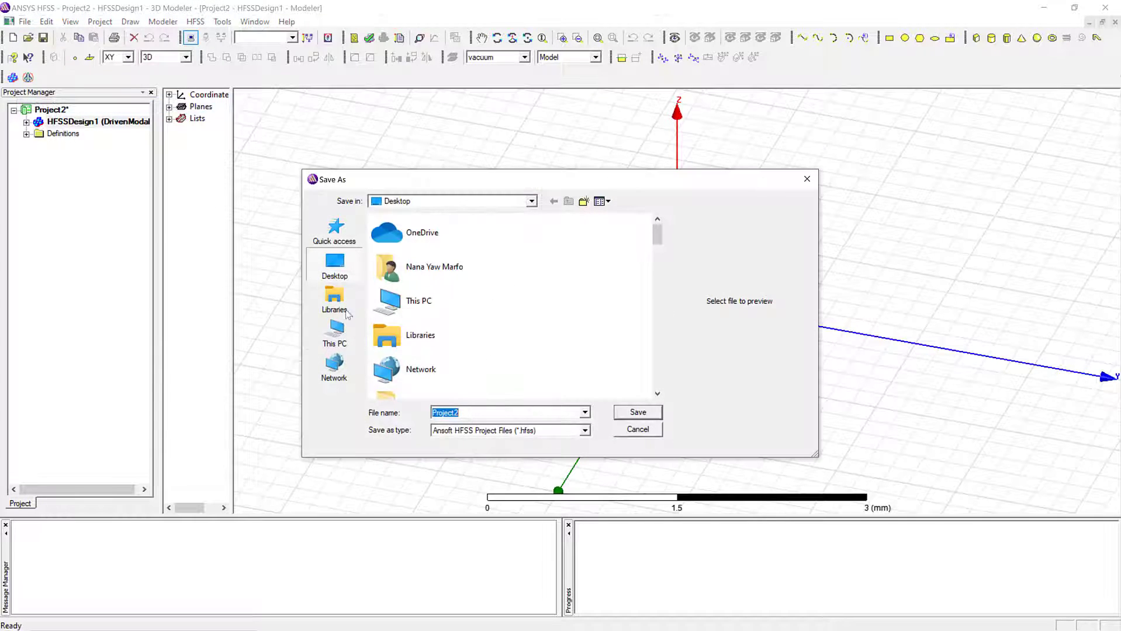
key(BackSpace)
text(Platini)
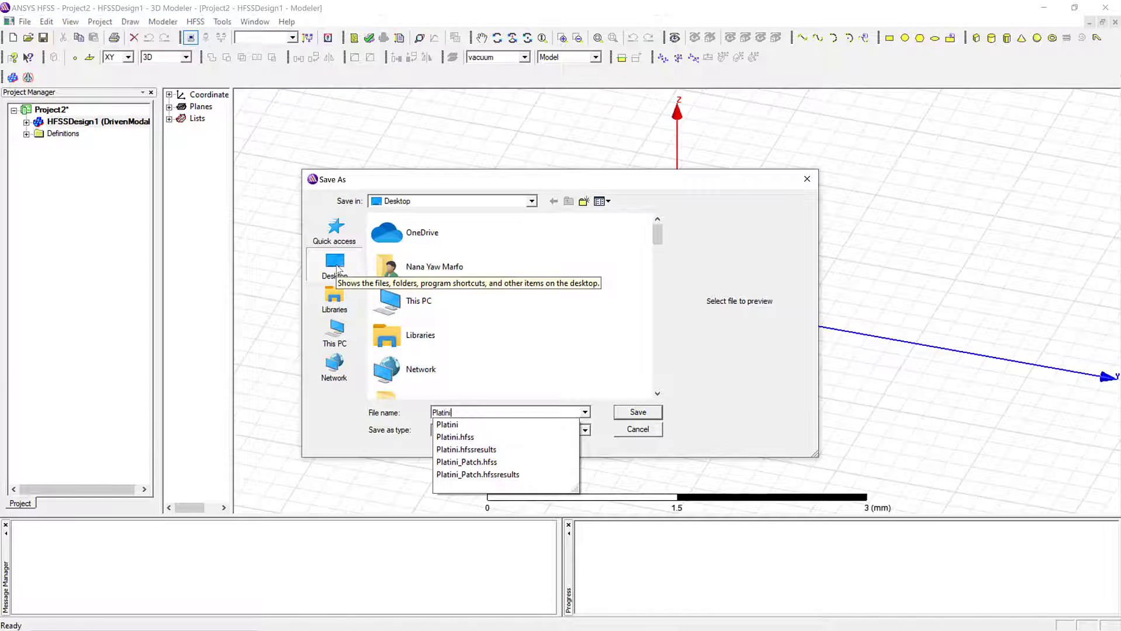
key(Escape)
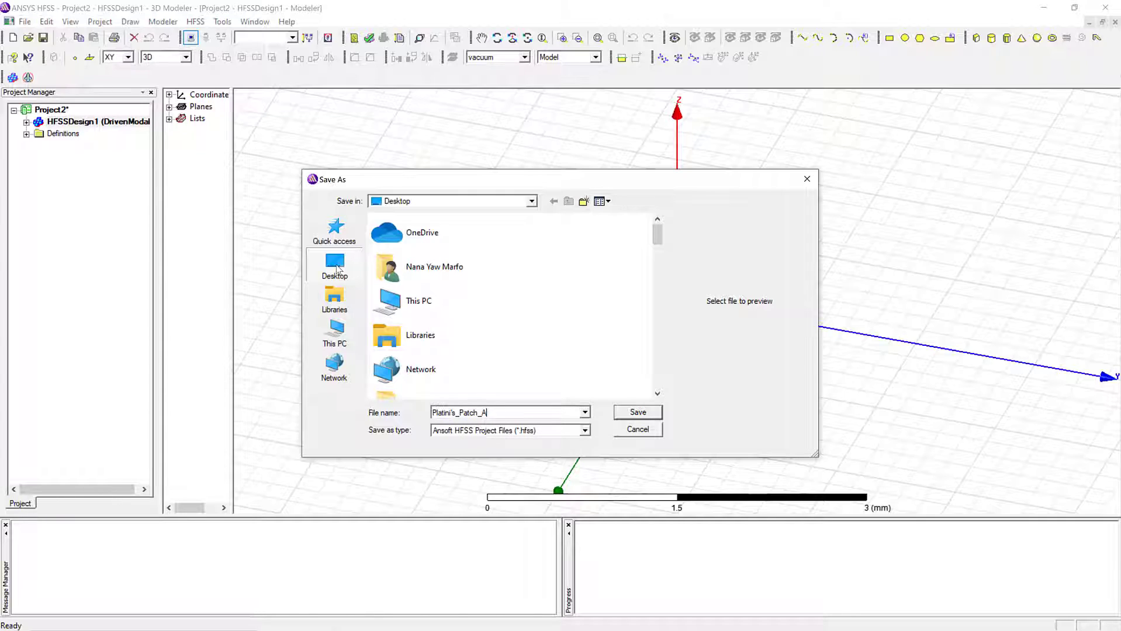
text(nna)
click(651, 414)
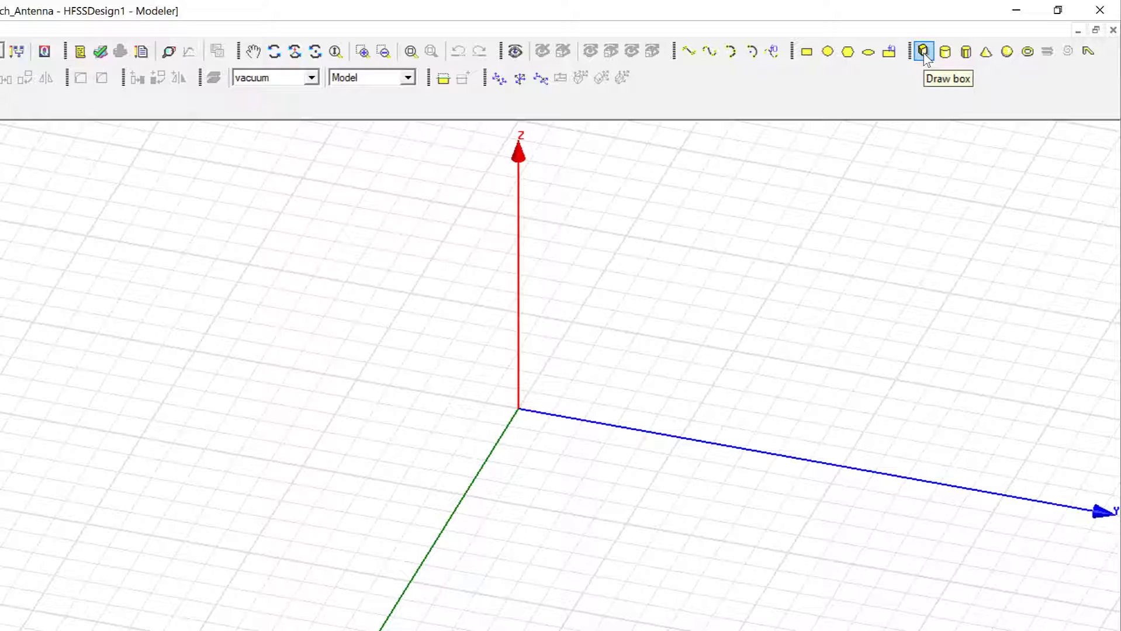
Step: Draw a box from the origin on the XY plane, about 2.2 by 2.6 mm and 0.4 mm high
click(925, 55)
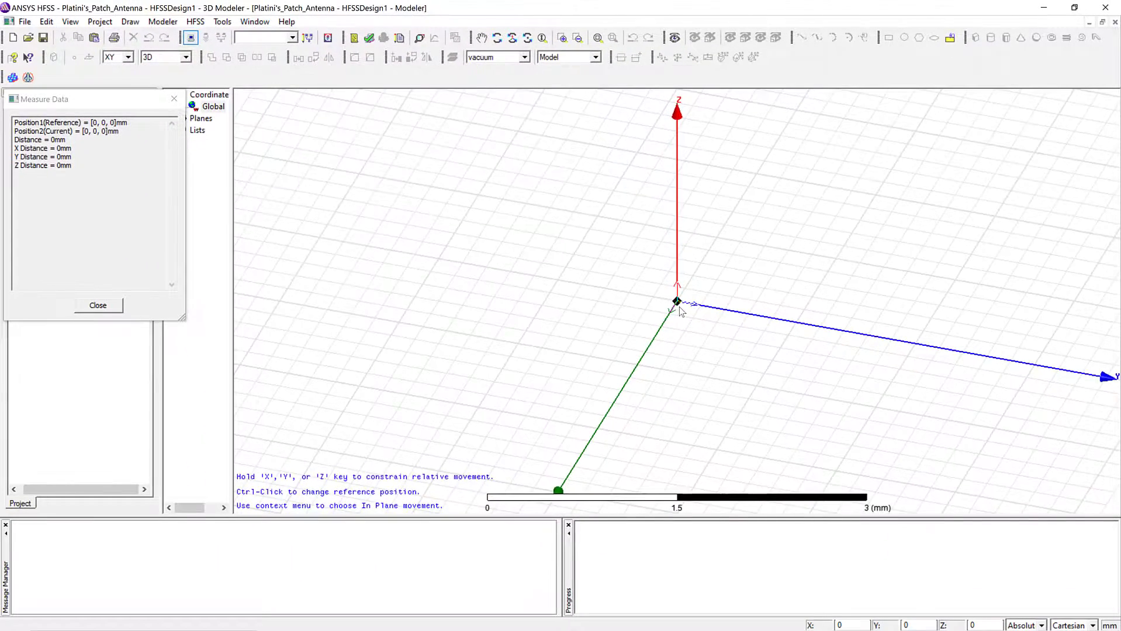
click(679, 307)
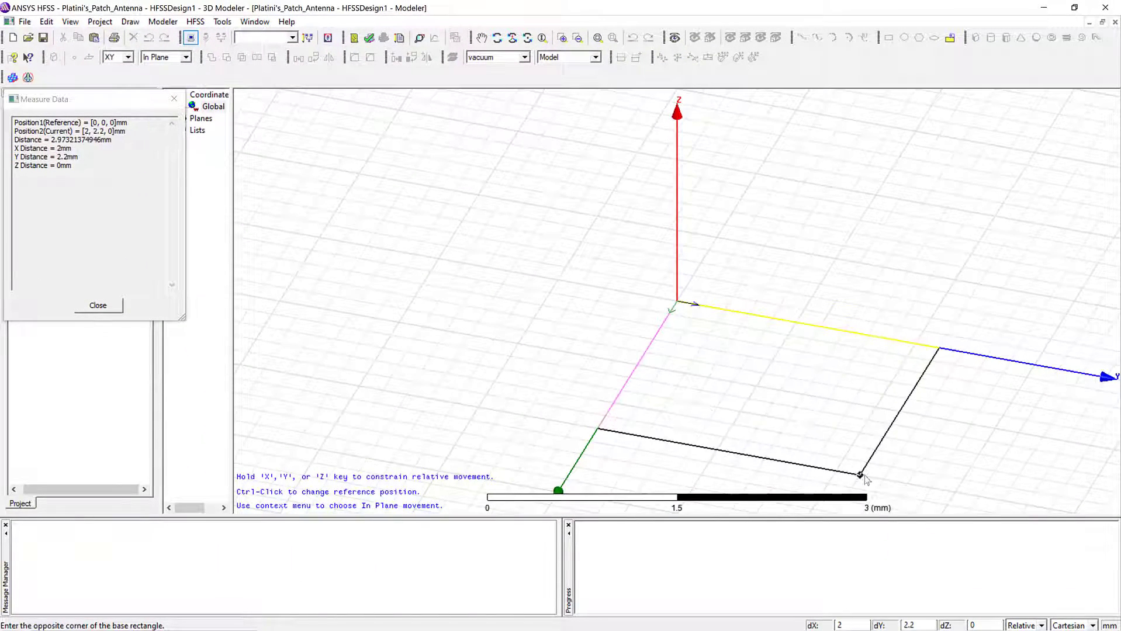
click(898, 498)
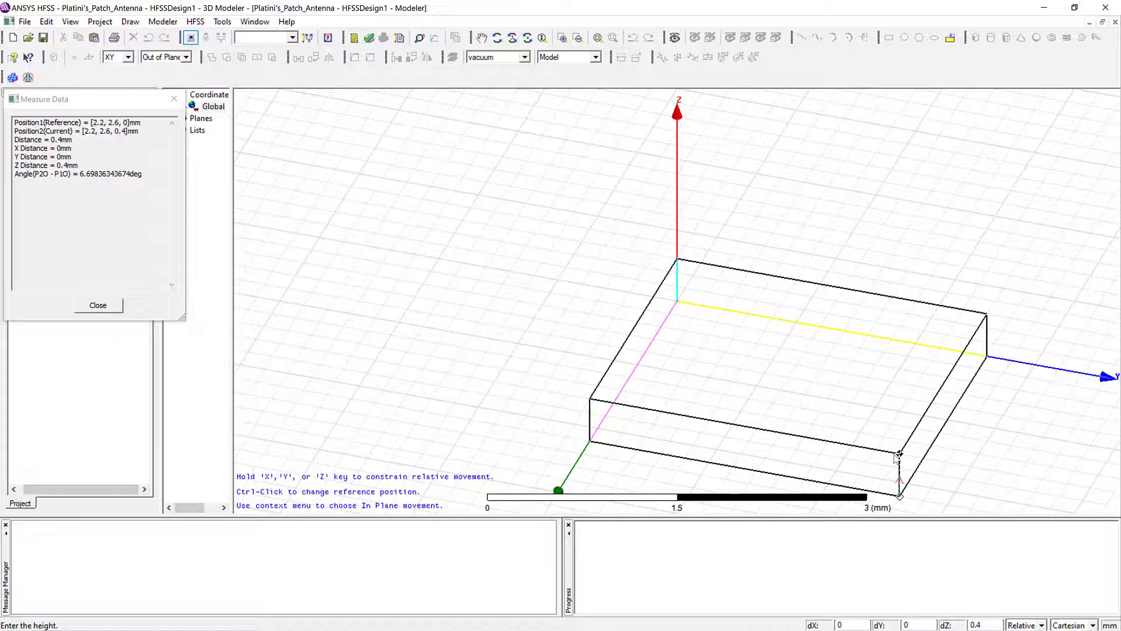
click(897, 457)
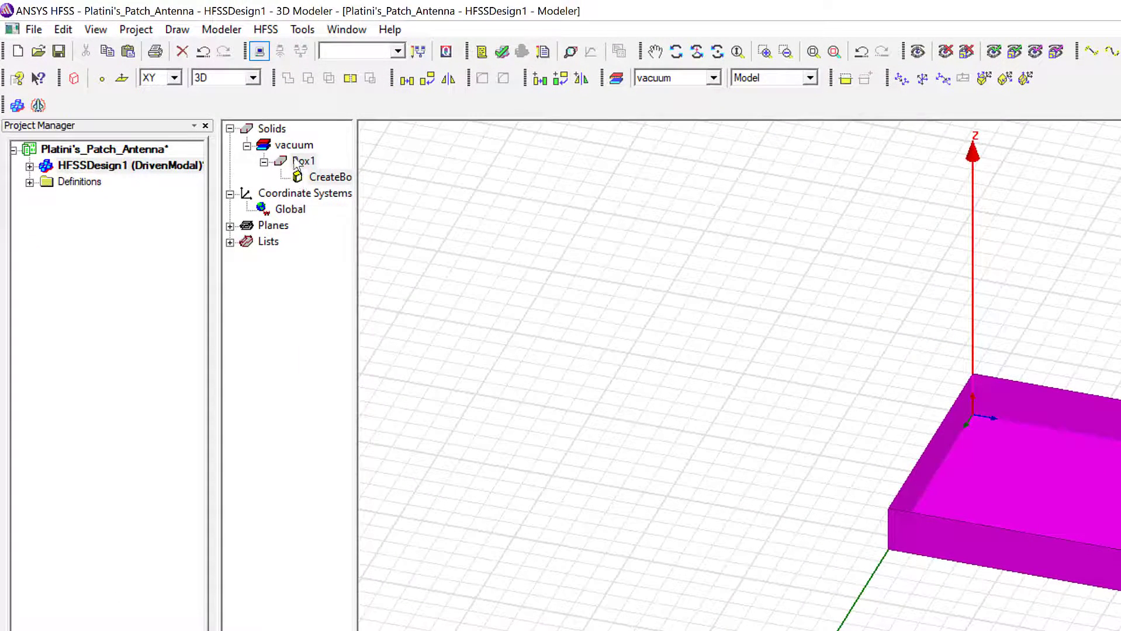
Step: Rename the box as SUBSTRATE
double_click(298, 162)
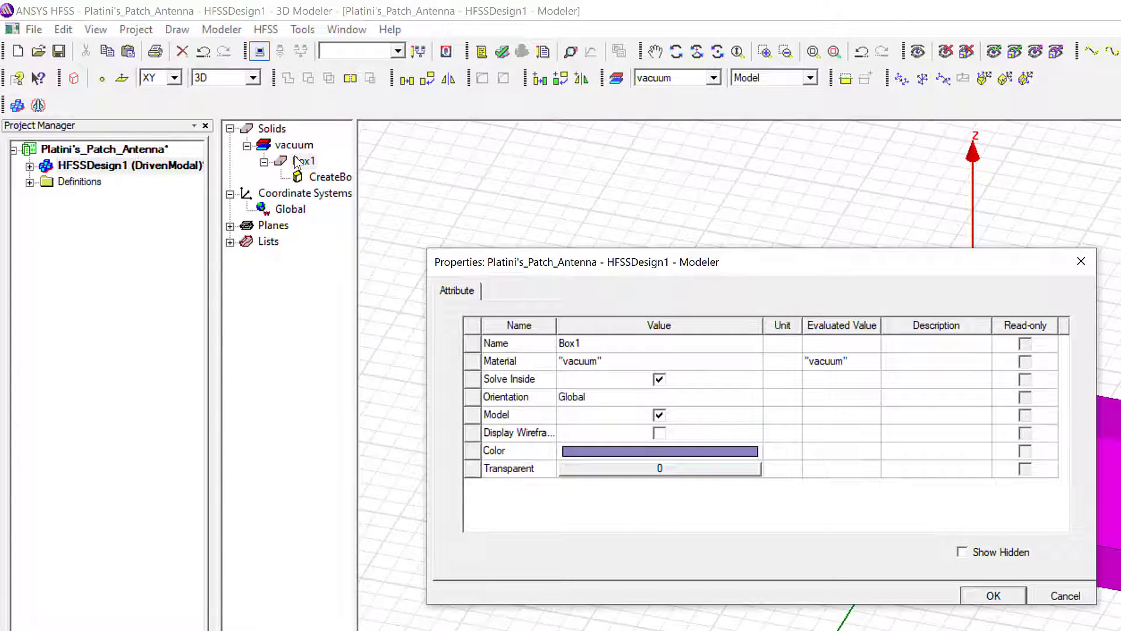
click(628, 344)
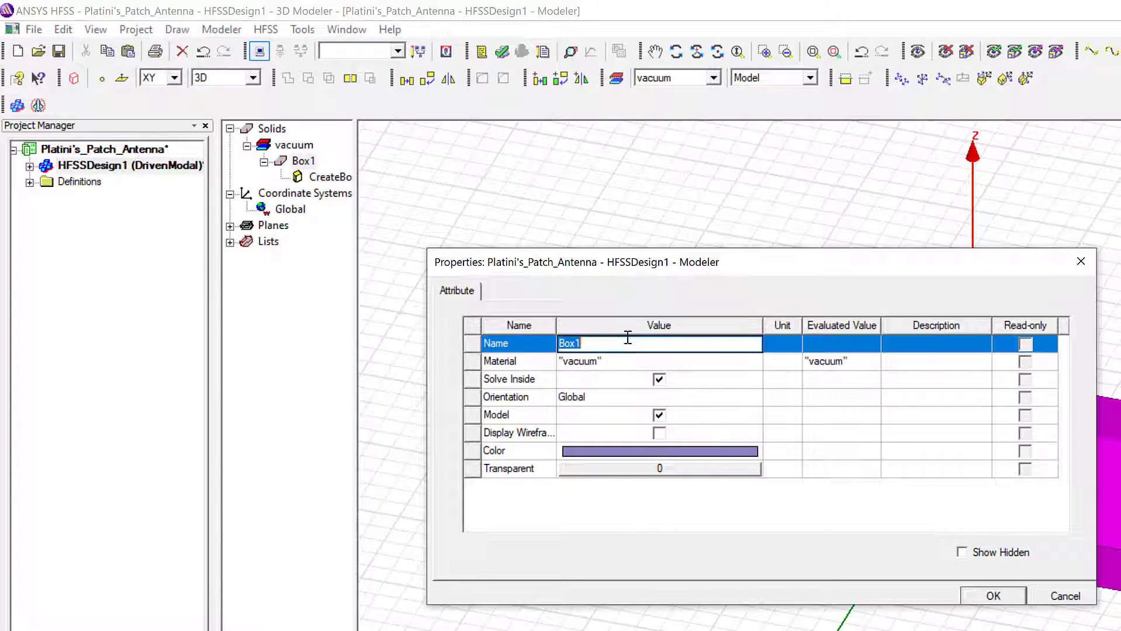
key(BackSpace)
text(SUN)
key(BackSpace)
text(BSTRATE)
click(994, 596)
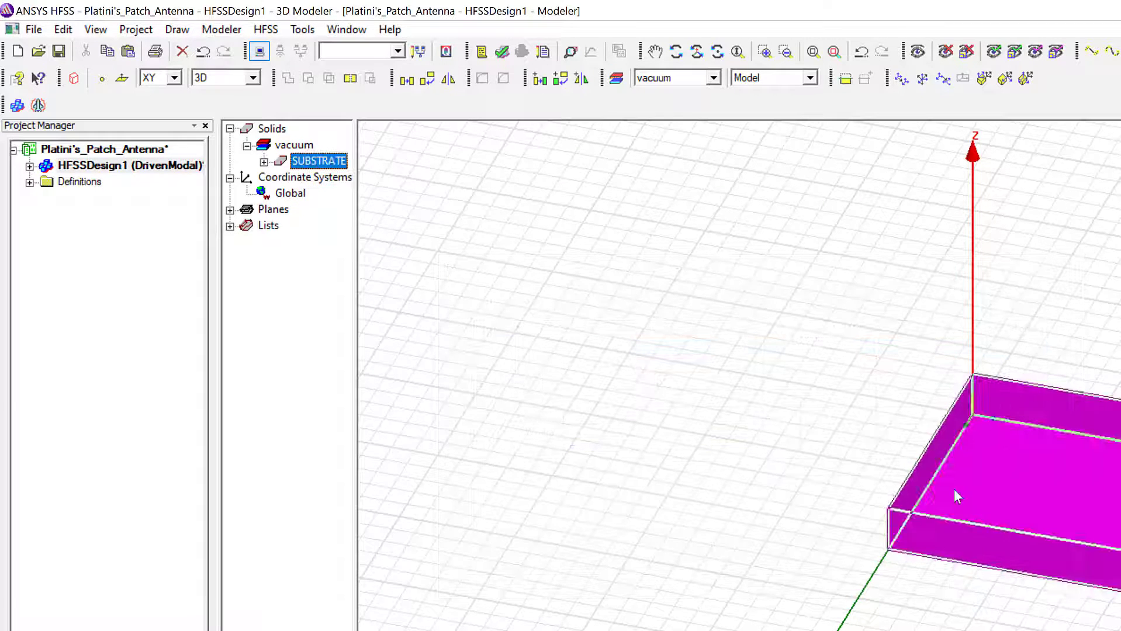
Step: Set the substrate box's Z size to 1.6 mm
click(264, 162)
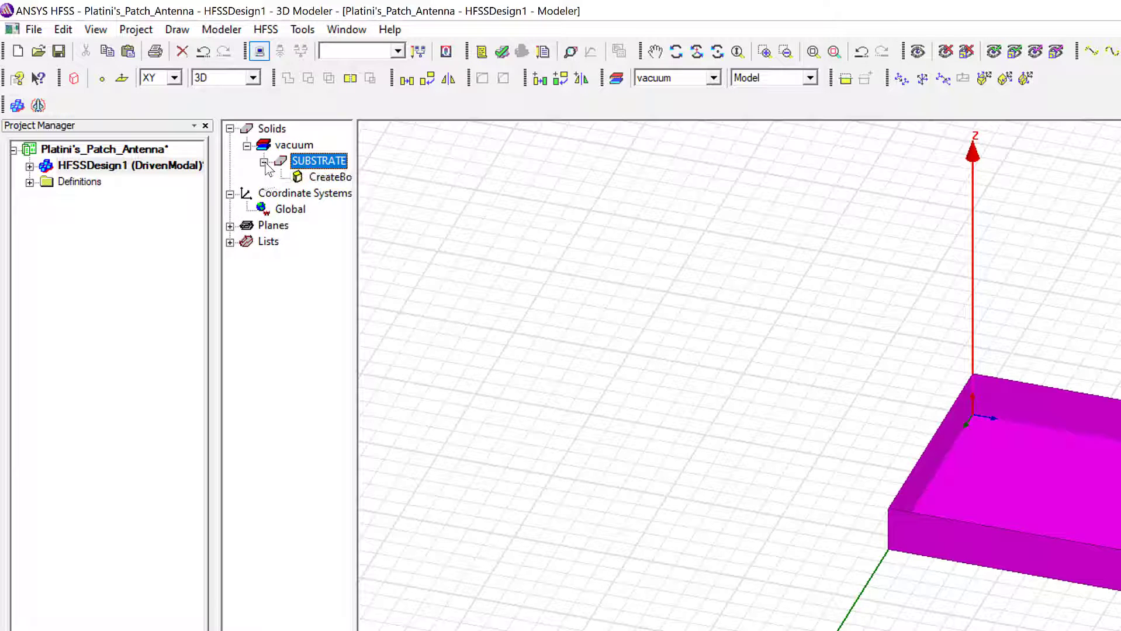
drag(357, 178, 382, 179)
click(344, 178)
double_click(344, 179)
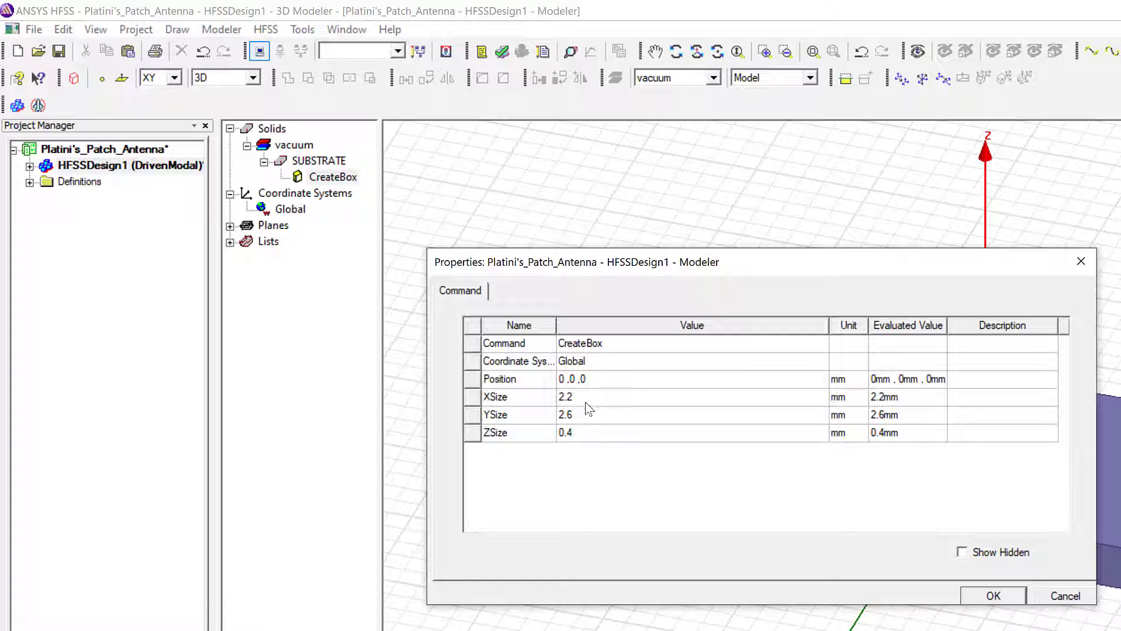
click(591, 432)
key(BackSpace)
key(BackSpace)
key(BackSpace)
text(1.6)
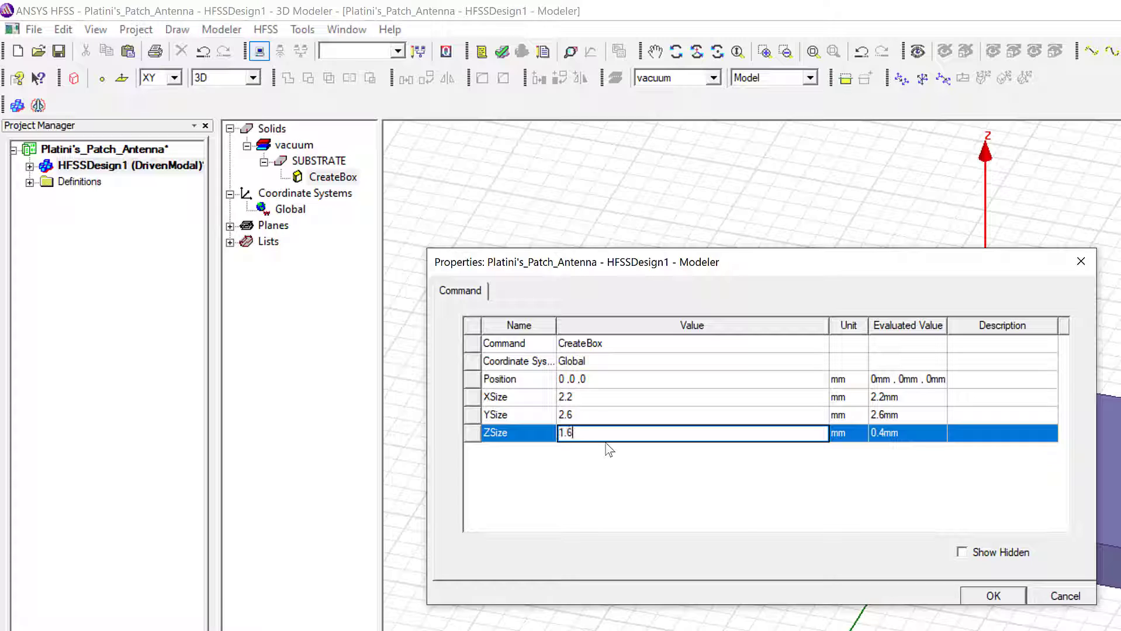
Step: Set the substrate box's X size and Y size to 70 mm each and apply the dimensions
click(584, 397)
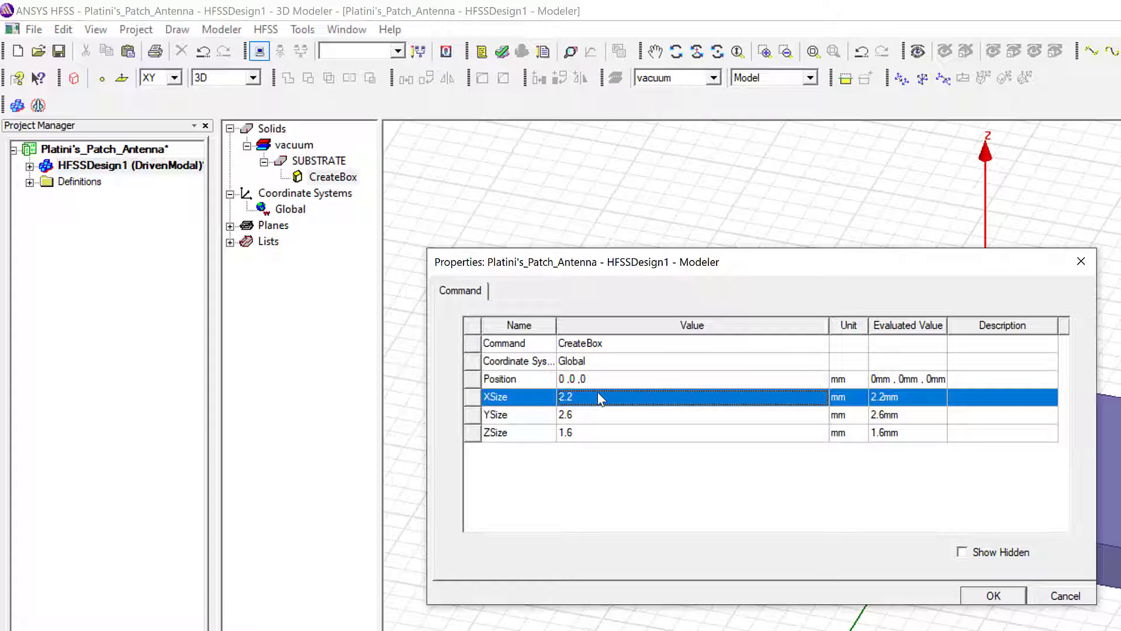
click(599, 398)
key(BackSpace)
key(BackSpace)
text(70)
click(597, 416)
click(597, 416)
key(BackSpace)
text(70)
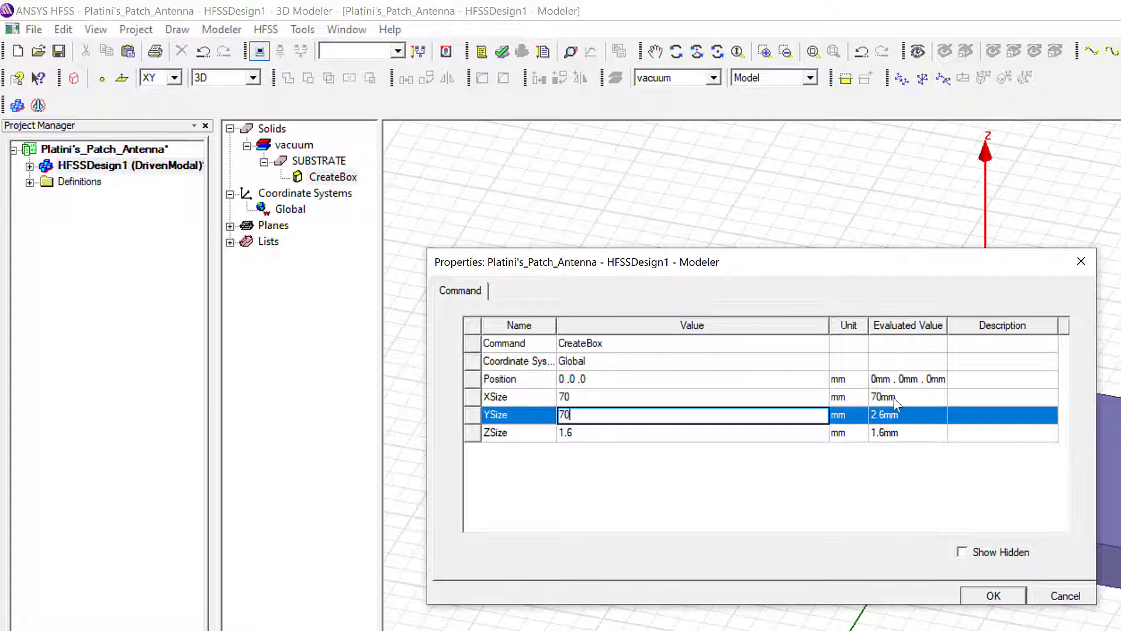
click(994, 595)
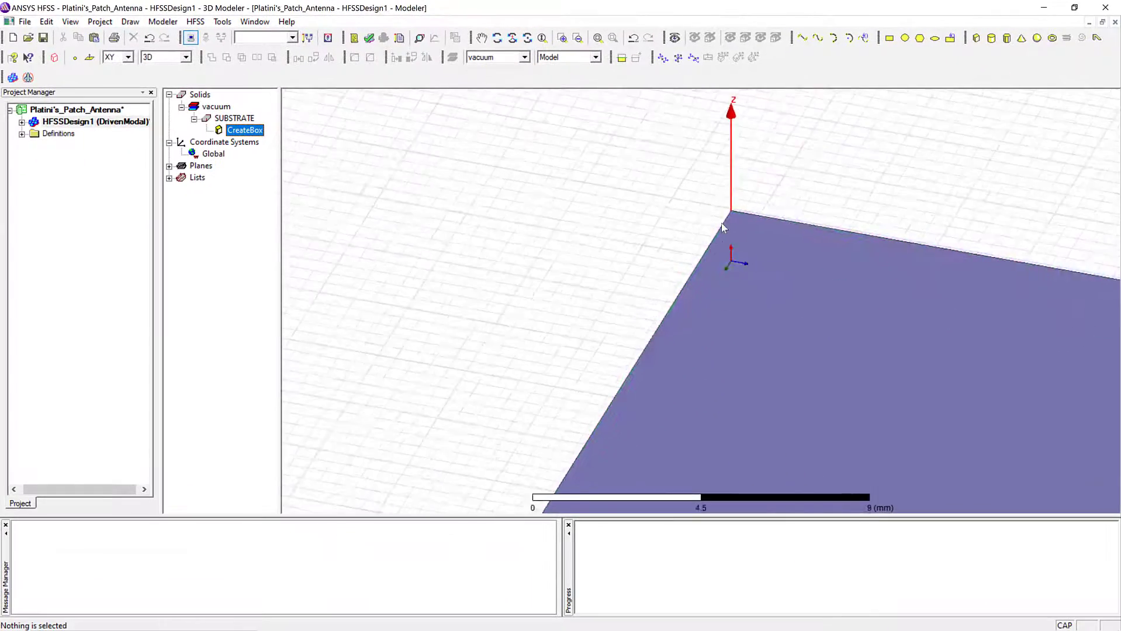
Step: Examine the whole resized substrate in the 3D model
scroll(723, 223, down, 10)
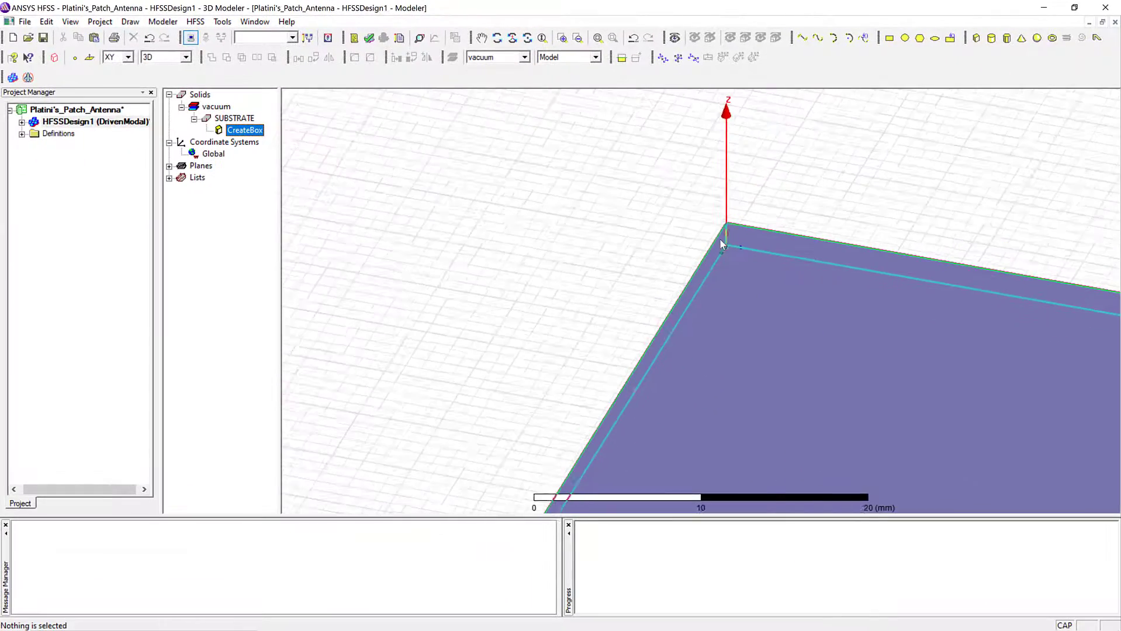
scroll(696, 237, down, 2)
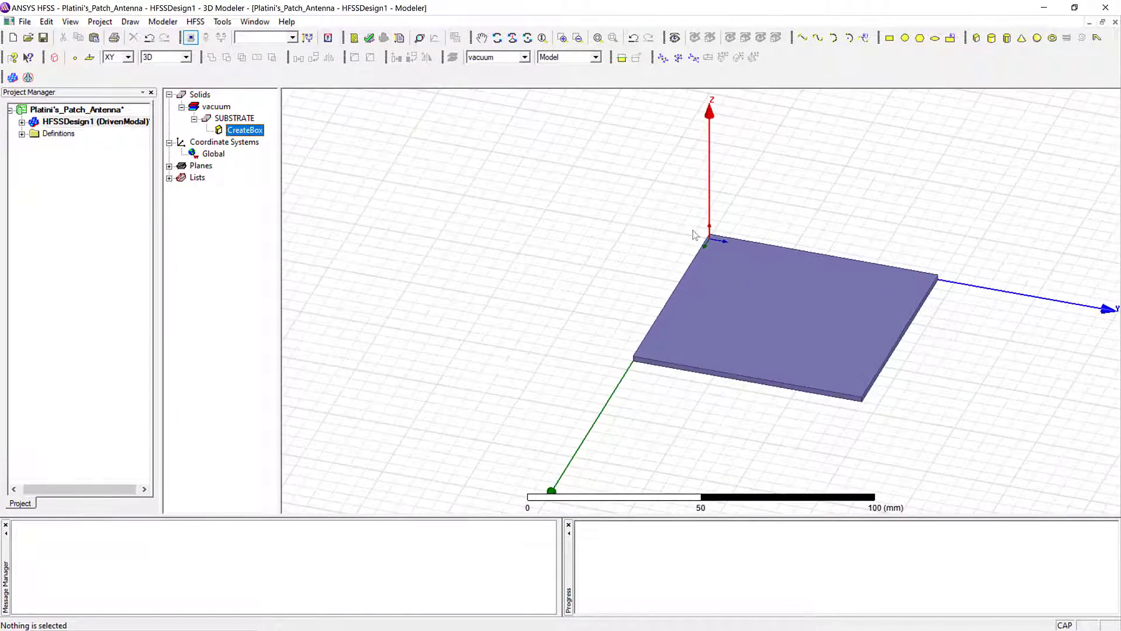
scroll(684, 232, up, 1)
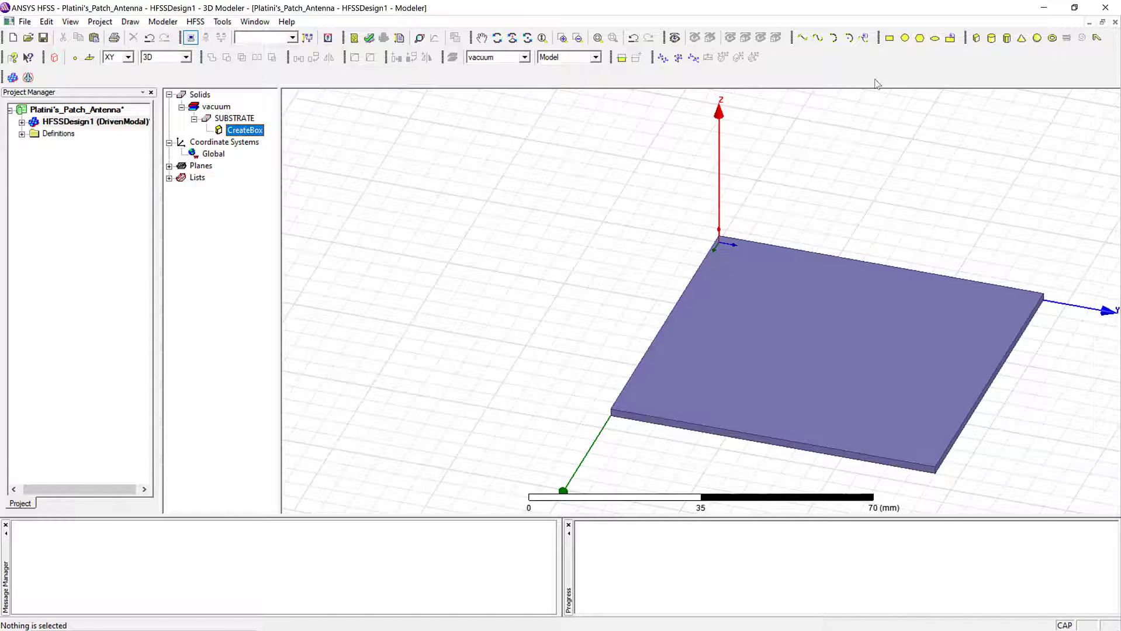
click(482, 37)
drag(629, 244, 462, 245)
scroll(673, 194, down, 1)
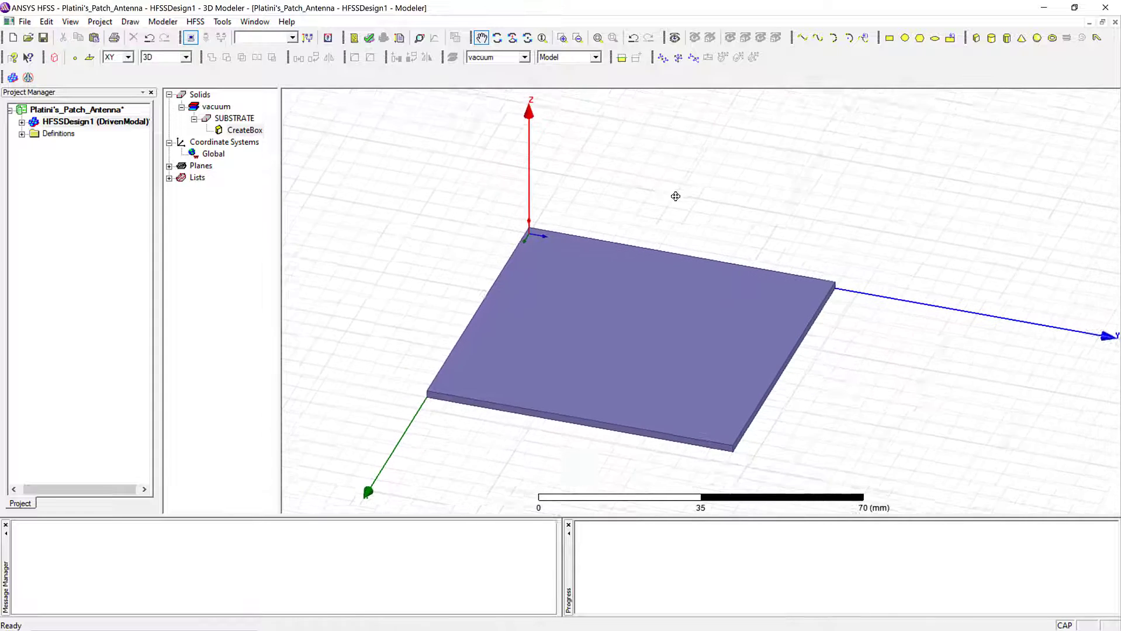
scroll(670, 194, up, 1)
scroll(643, 198, down, 1)
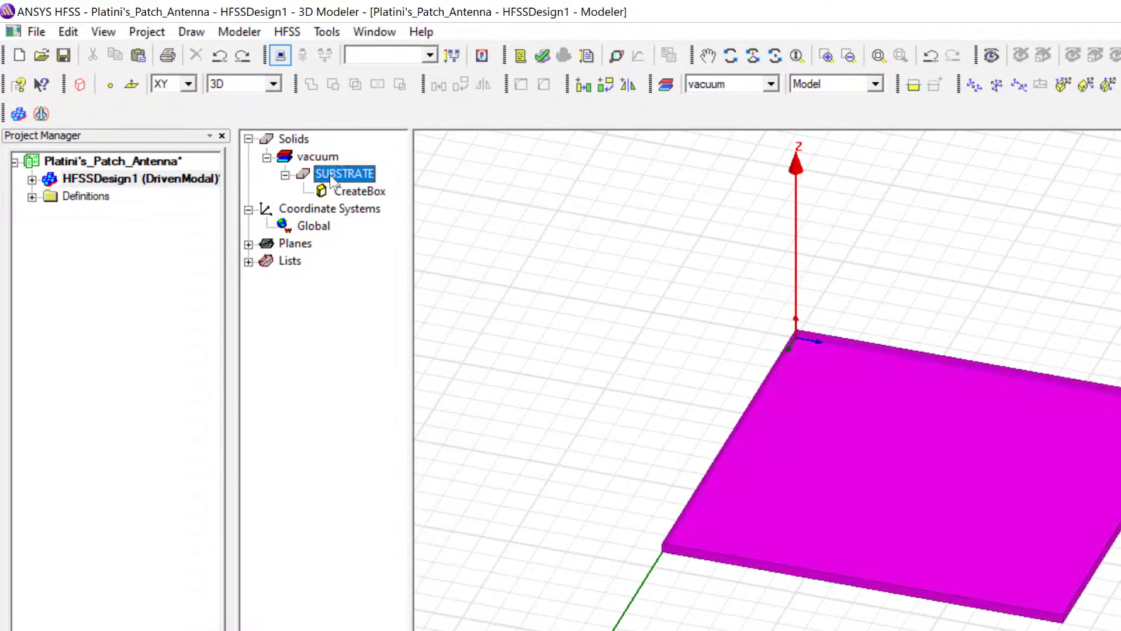
Step: Assign the FR4_epoxy material to the substrate by finding it in the material library
double_click(330, 175)
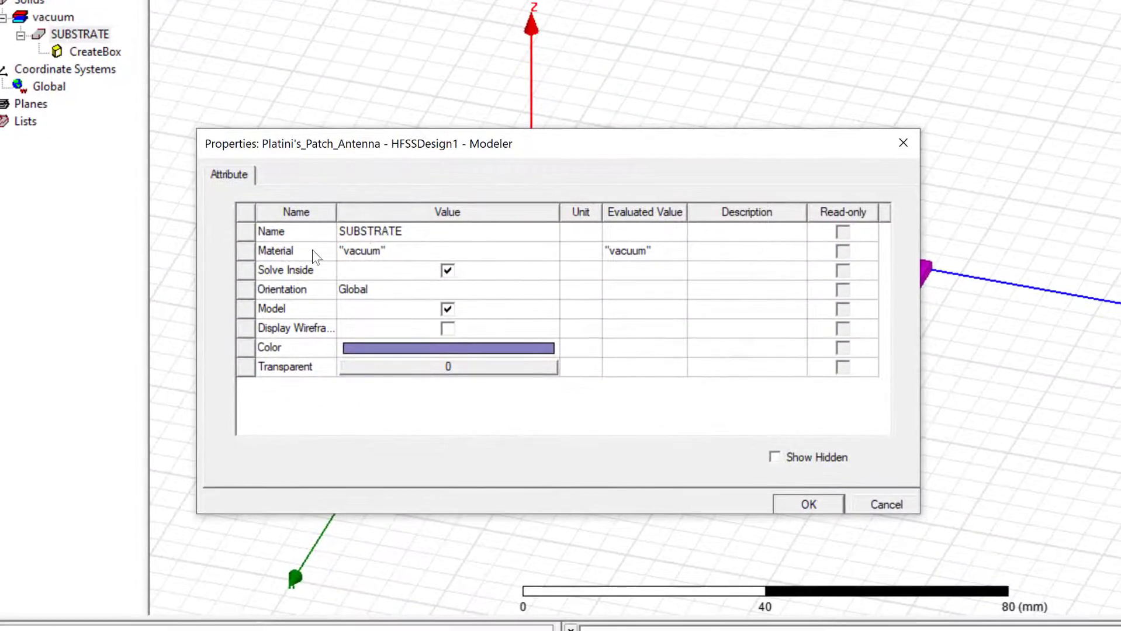
click(391, 251)
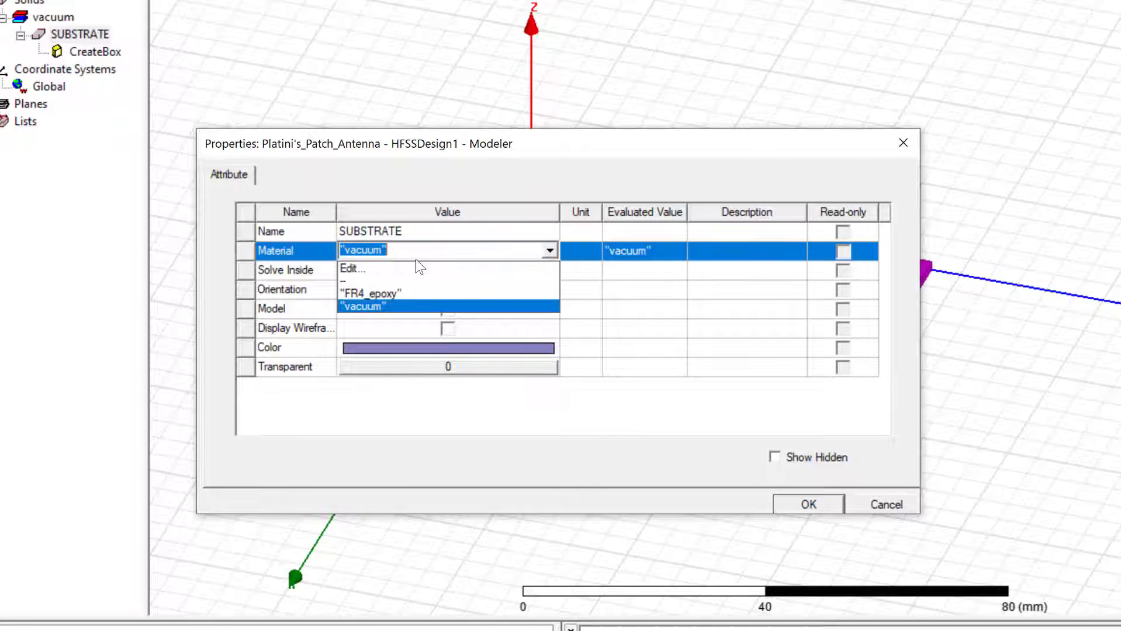
click(416, 268)
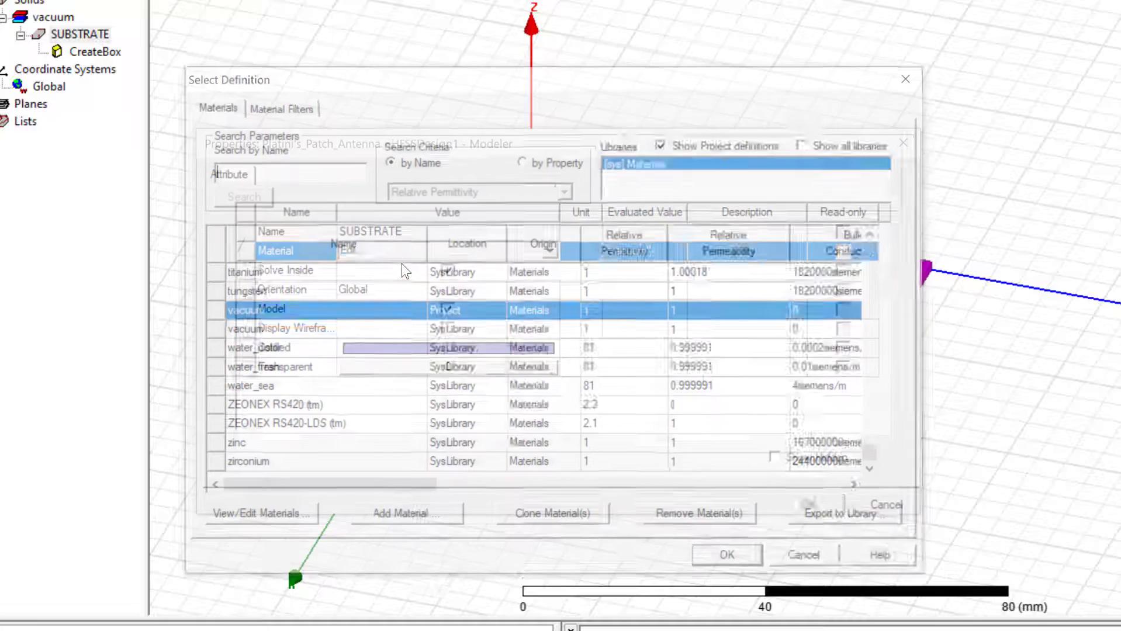
click(231, 175)
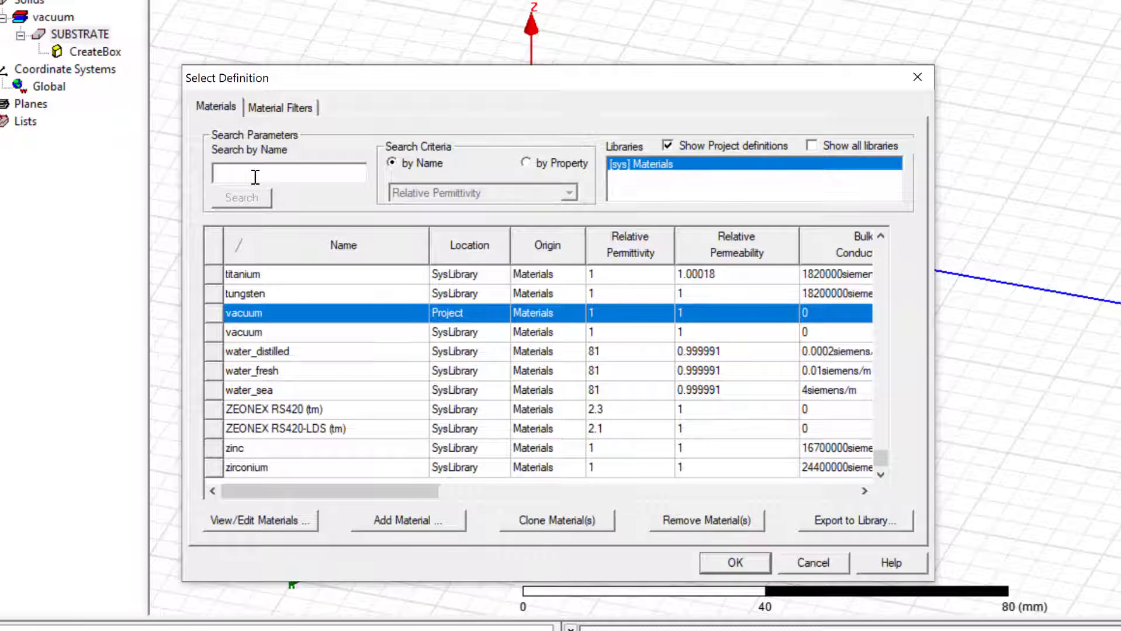
text(FR)
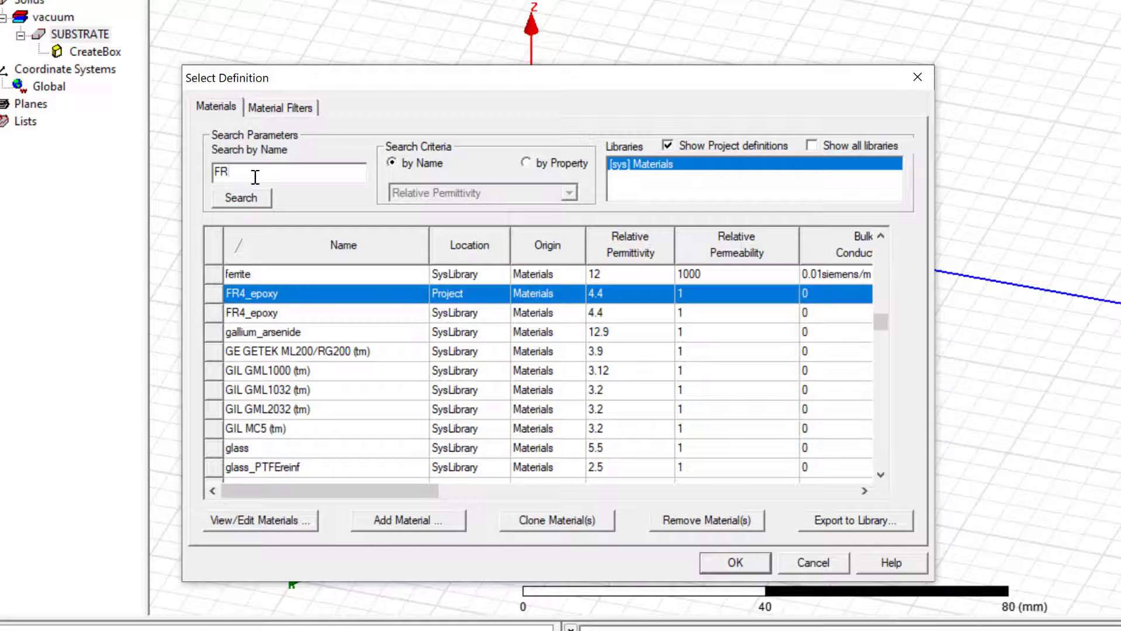
click(393, 294)
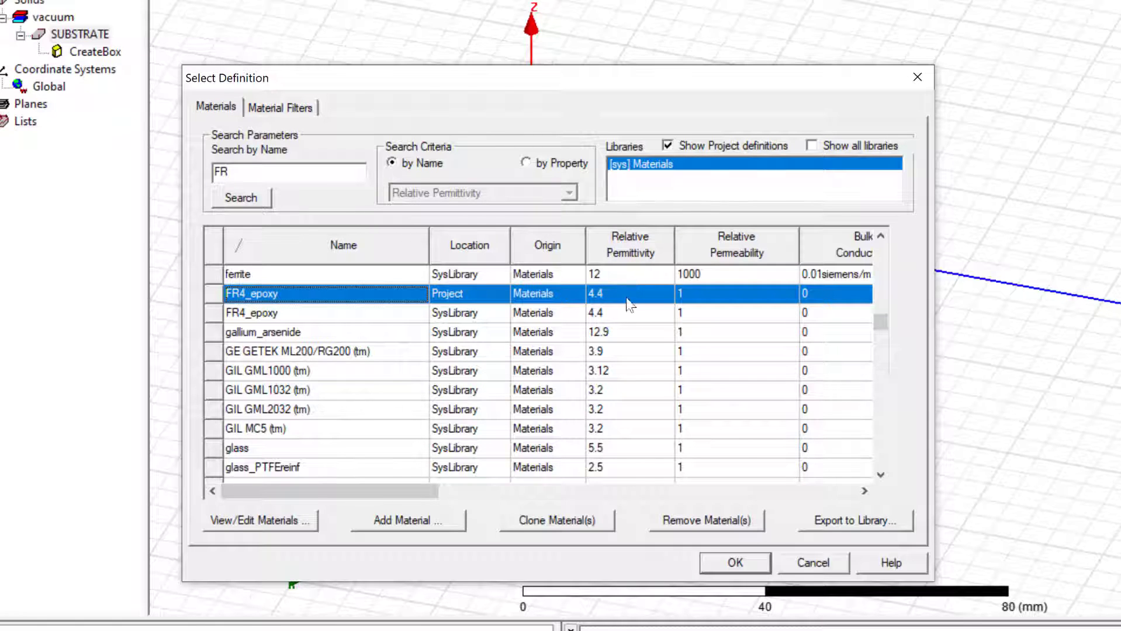
click(733, 565)
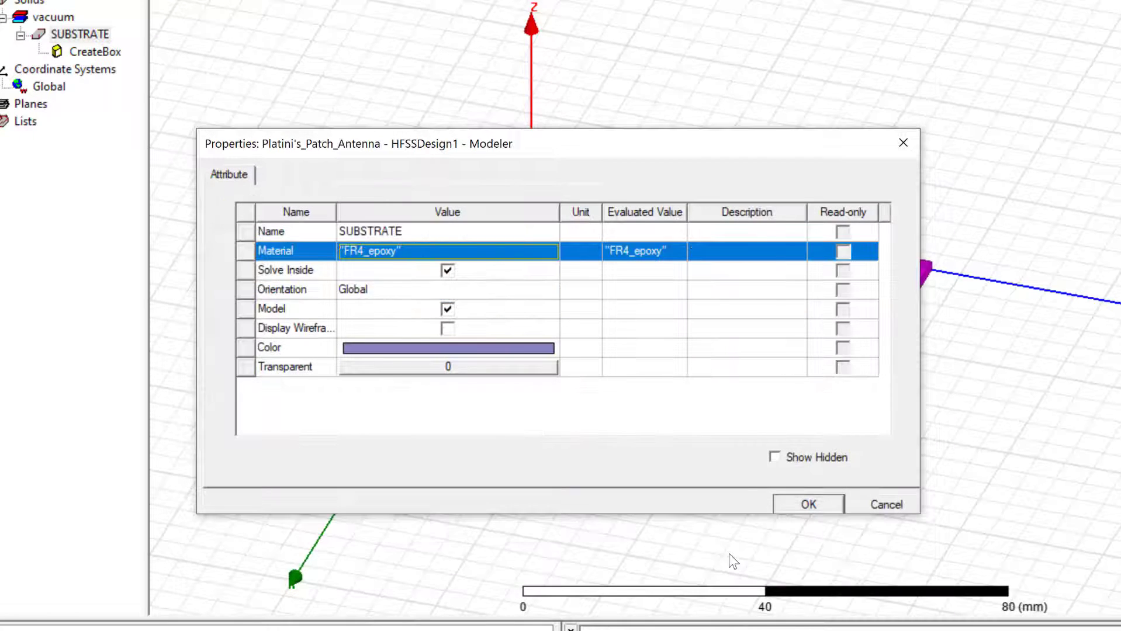
click(808, 507)
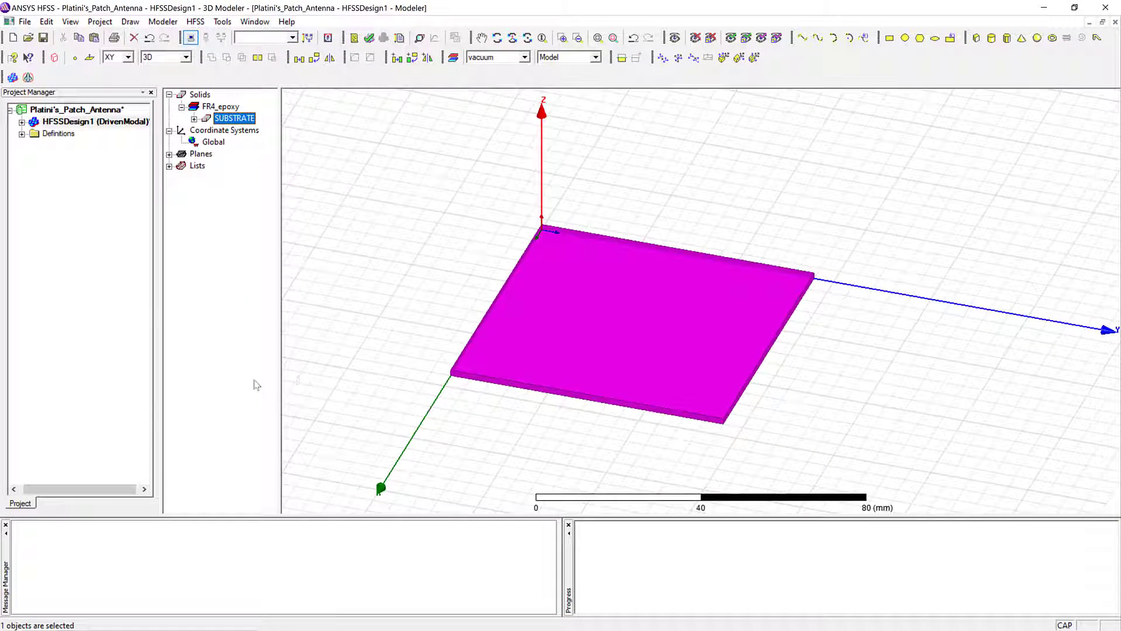
click(256, 386)
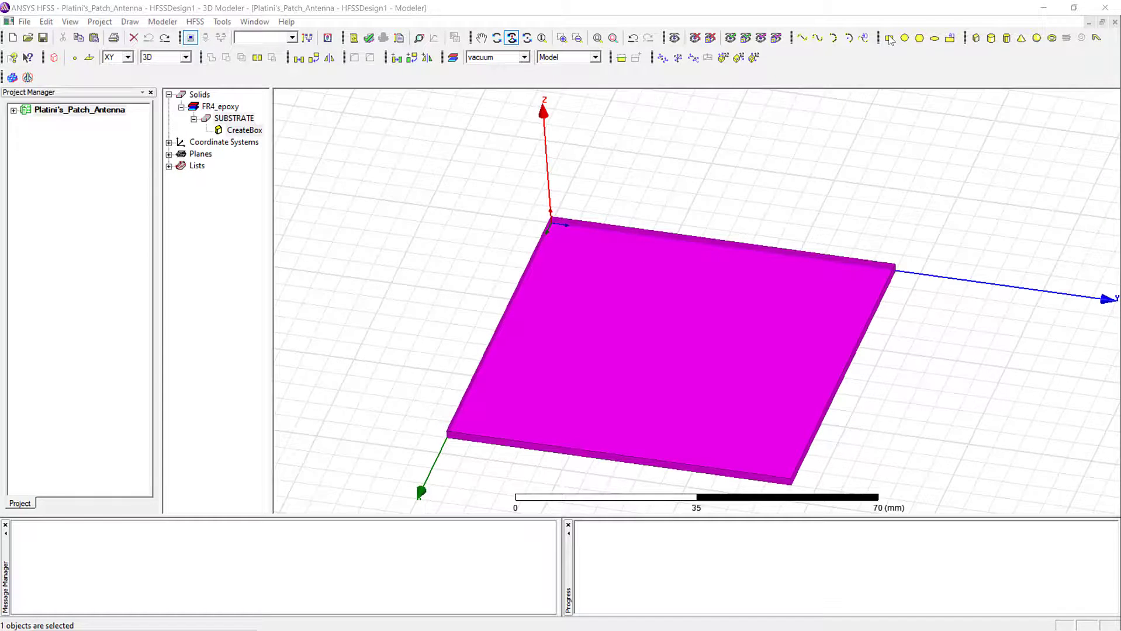
Step: Draw a 70 by 70 mm rectangle on the substrate's underside, from the origin to the opposite corner
click(889, 39)
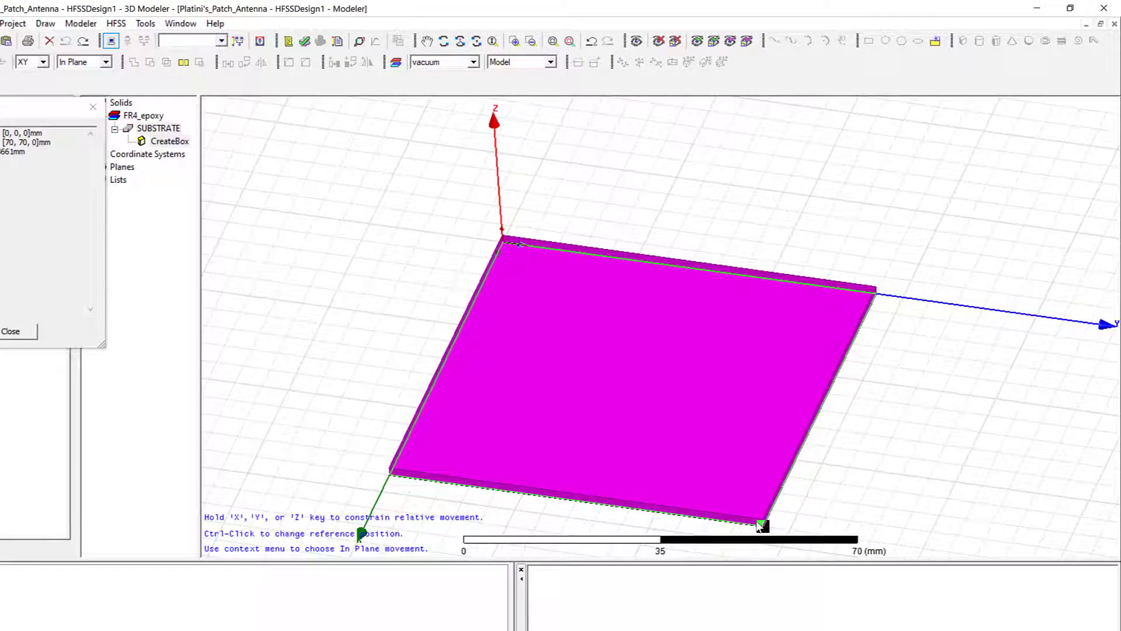
click(762, 525)
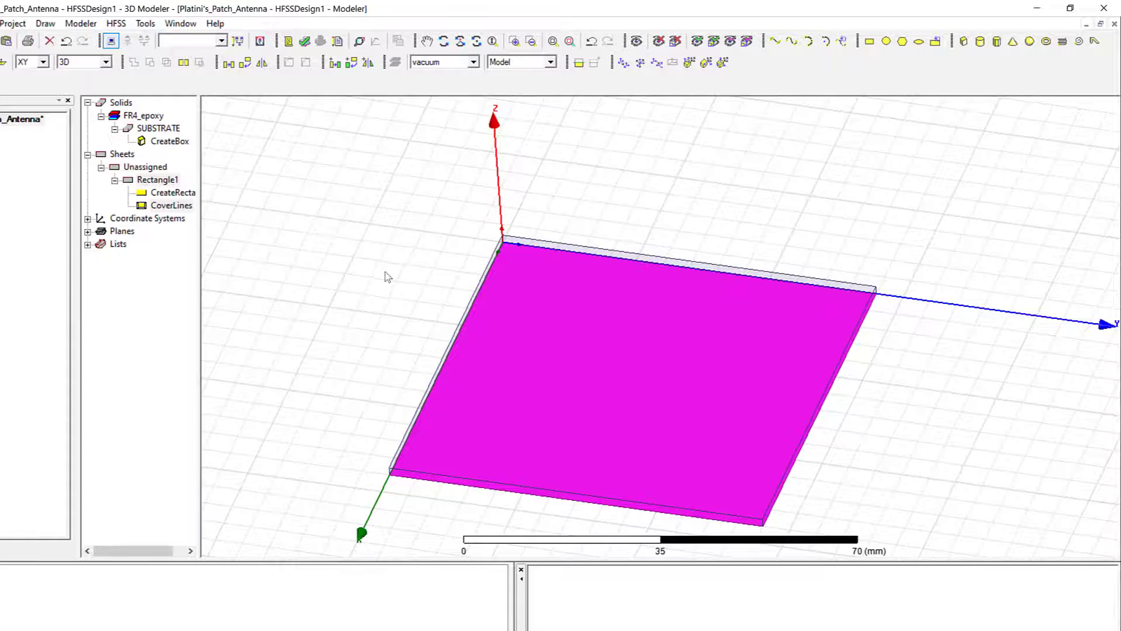
Step: Rename the rectangle on the substrate's underside as GROUND_PLANE
scroll(379, 279, down, 2)
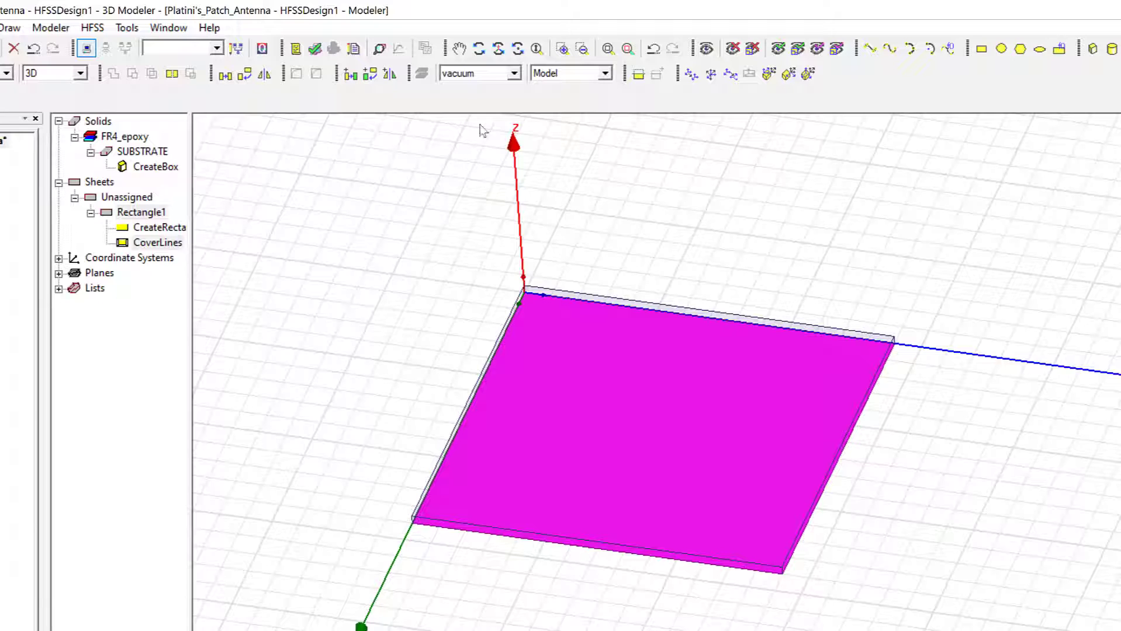
click(498, 48)
drag(461, 348, 498, 366)
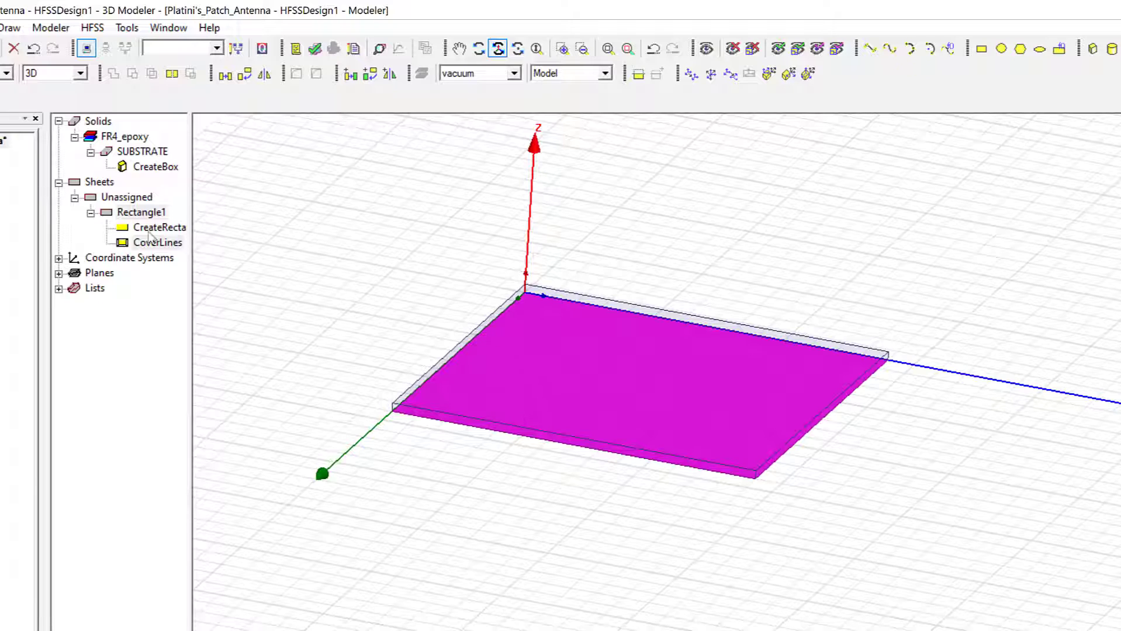
double_click(142, 212)
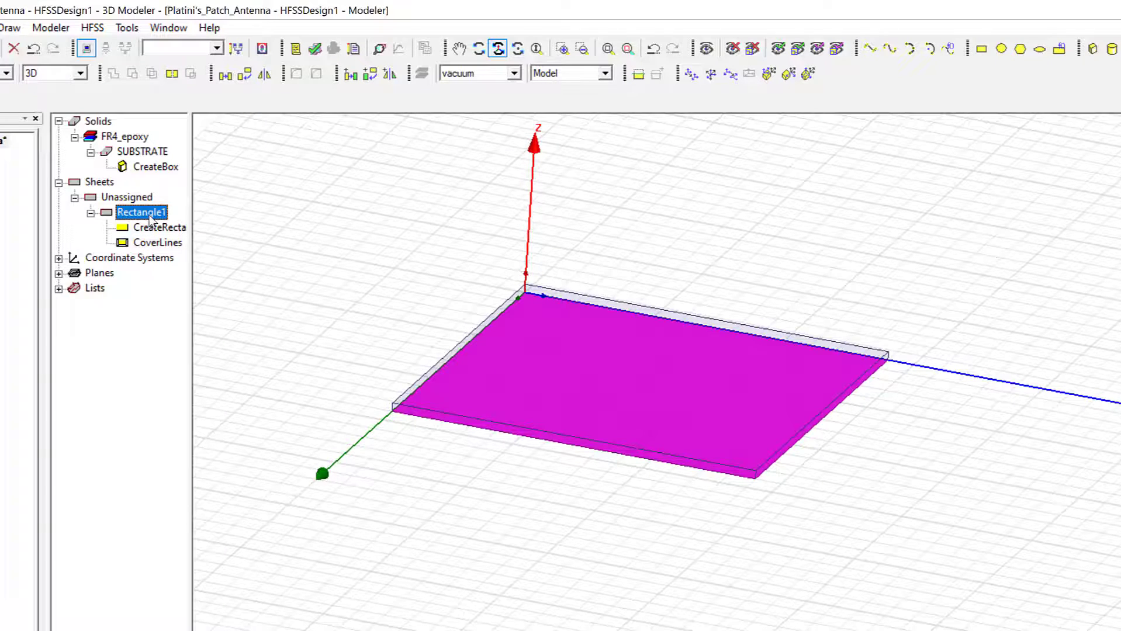
click(447, 323)
click(449, 322)
key(BackSpace)
text(Ground)
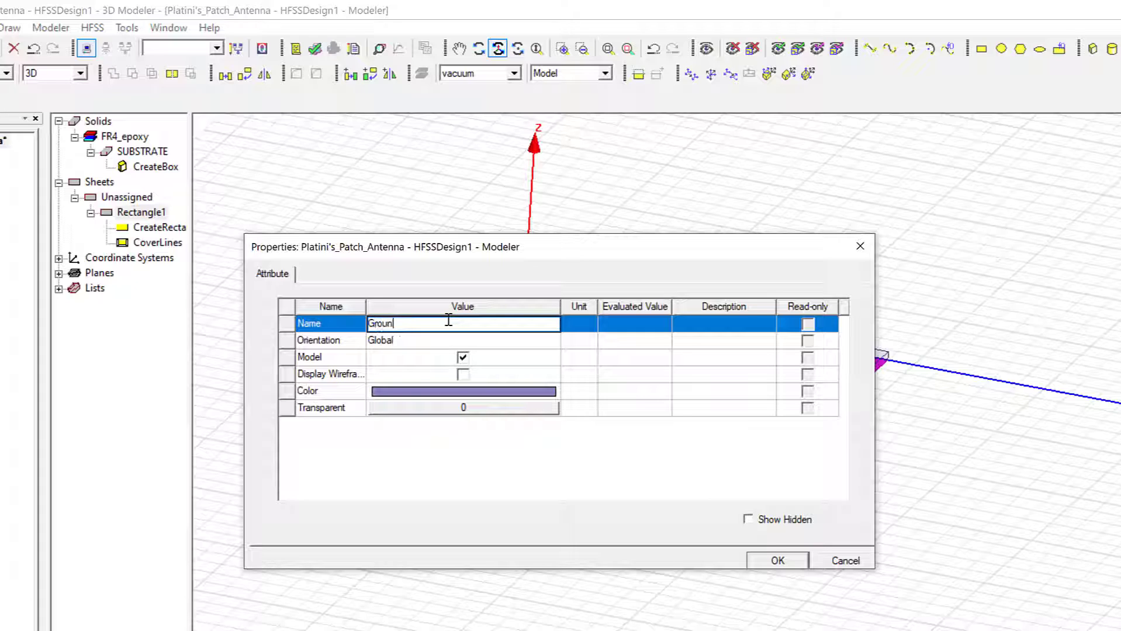
key(BackSpace)
key(BackSpace)
key(BackSpace)
key(BackSpace)
key(BackSpace)
key(BackSpace)
text(GROUND_)
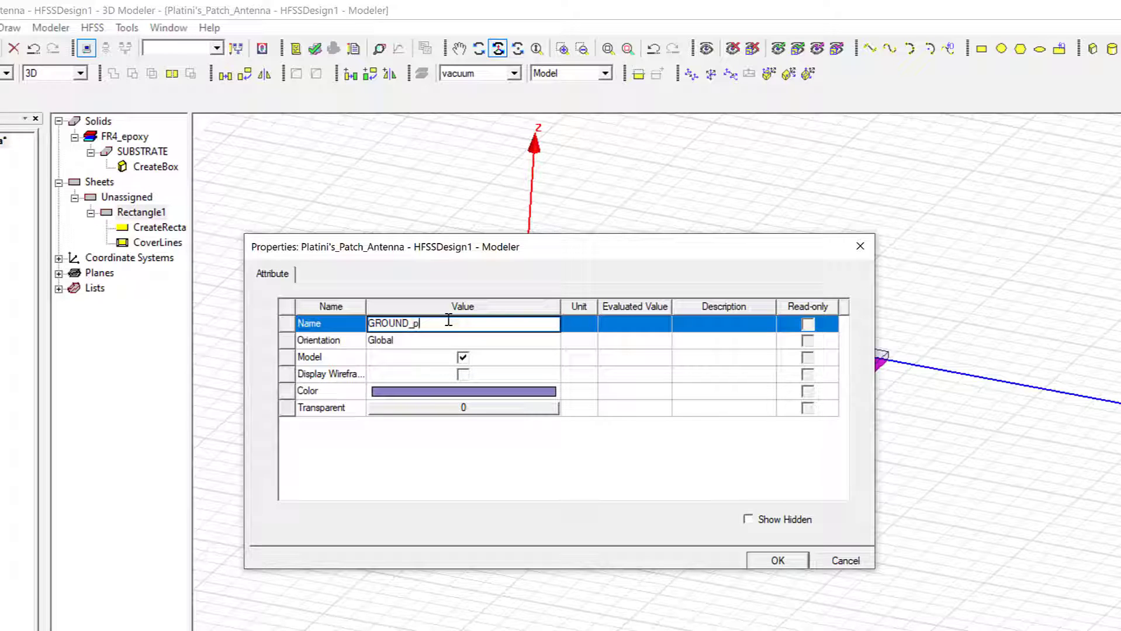
text(PLANE)
click(776, 561)
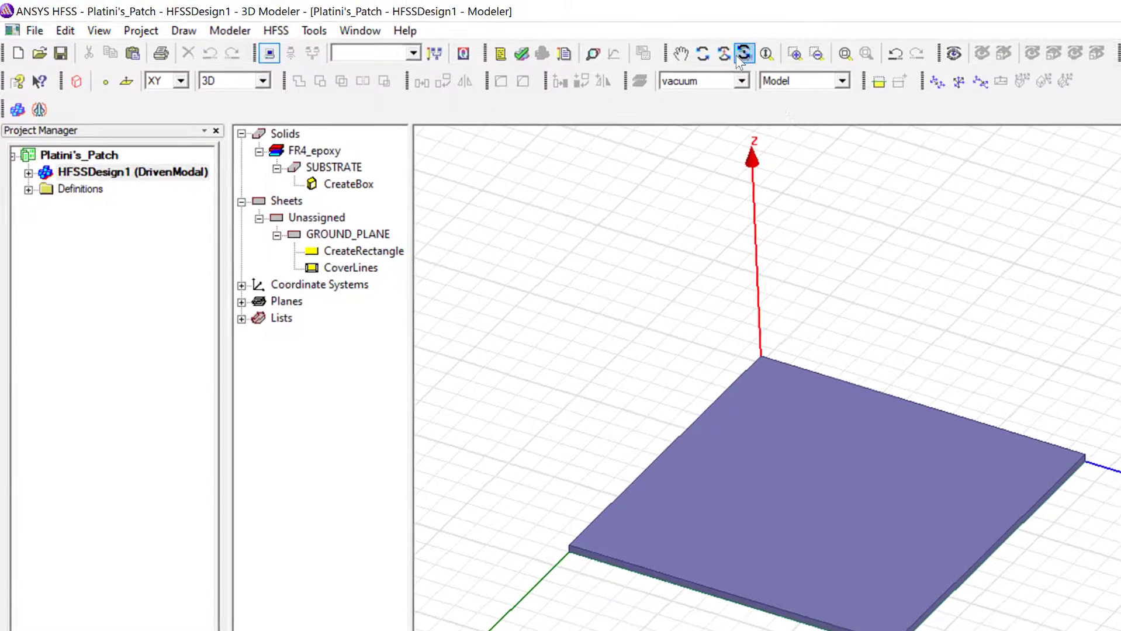
Step: In top view, draw a rectangle of about 30 by 30 mm inside the substrate outline, starting at 20, 25, 0 mm
click(747, 53)
alt+double_click(754, 175)
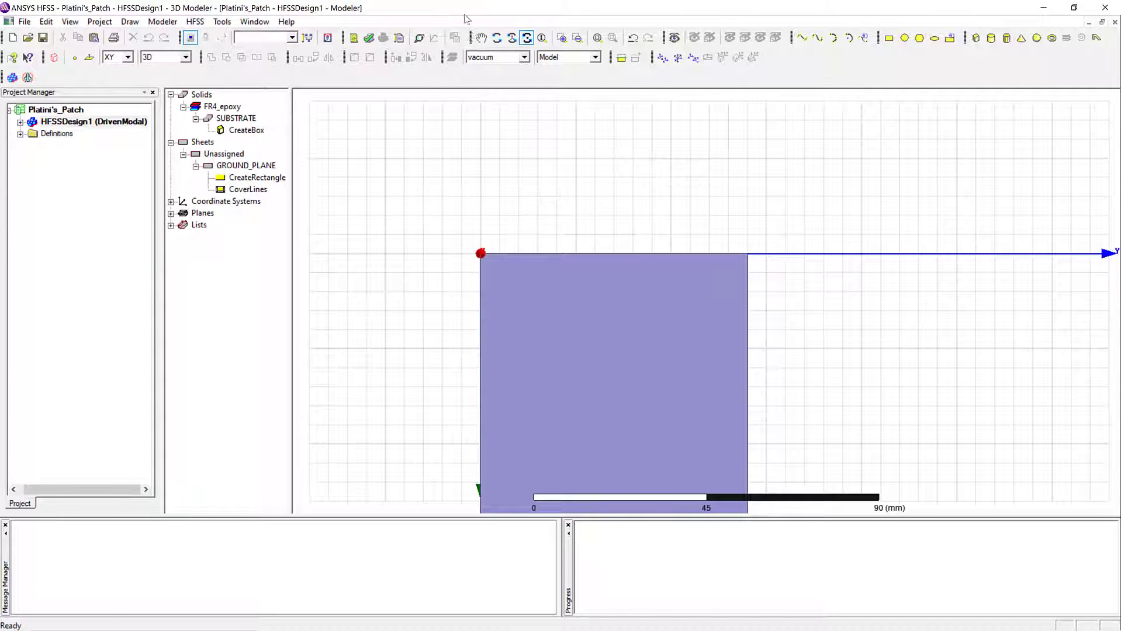
click(481, 38)
drag(418, 253, 427, 196)
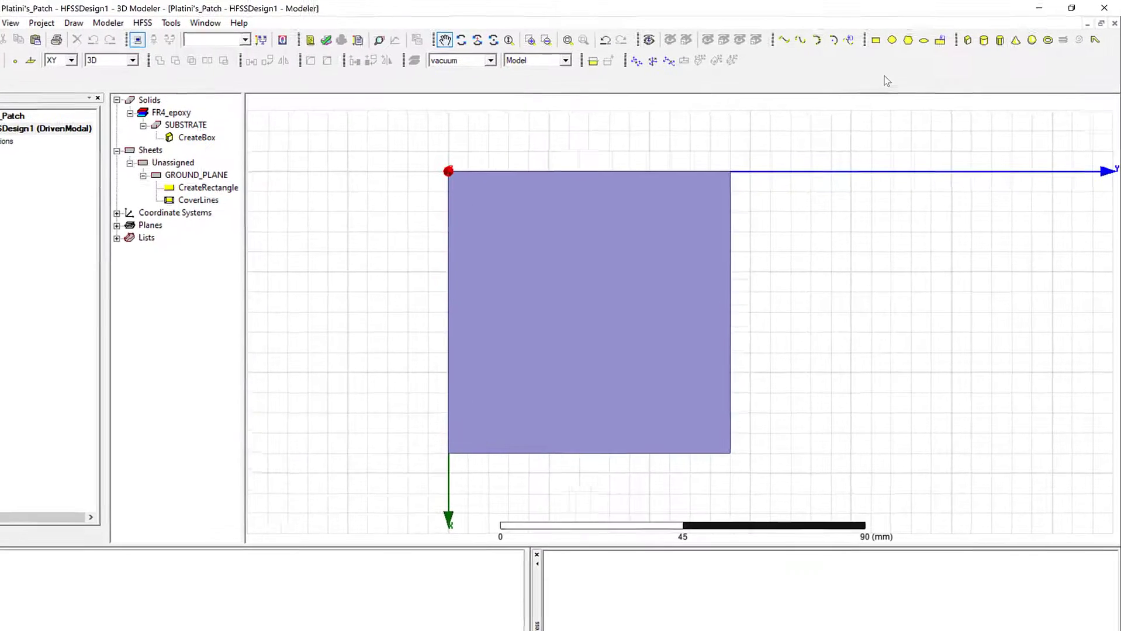
click(879, 43)
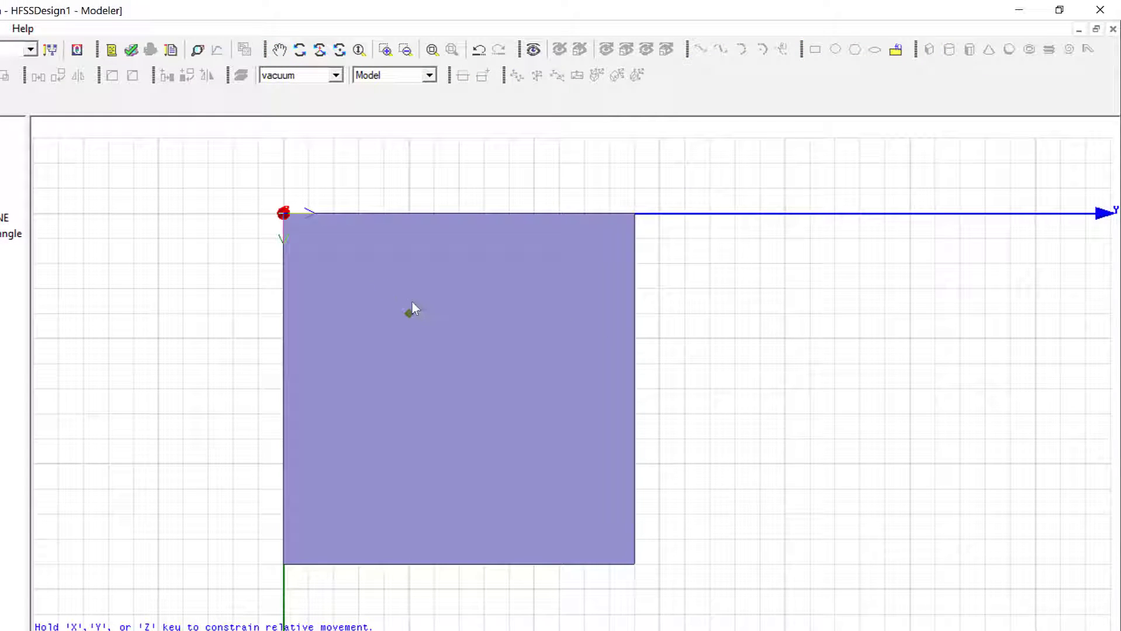
click(413, 305)
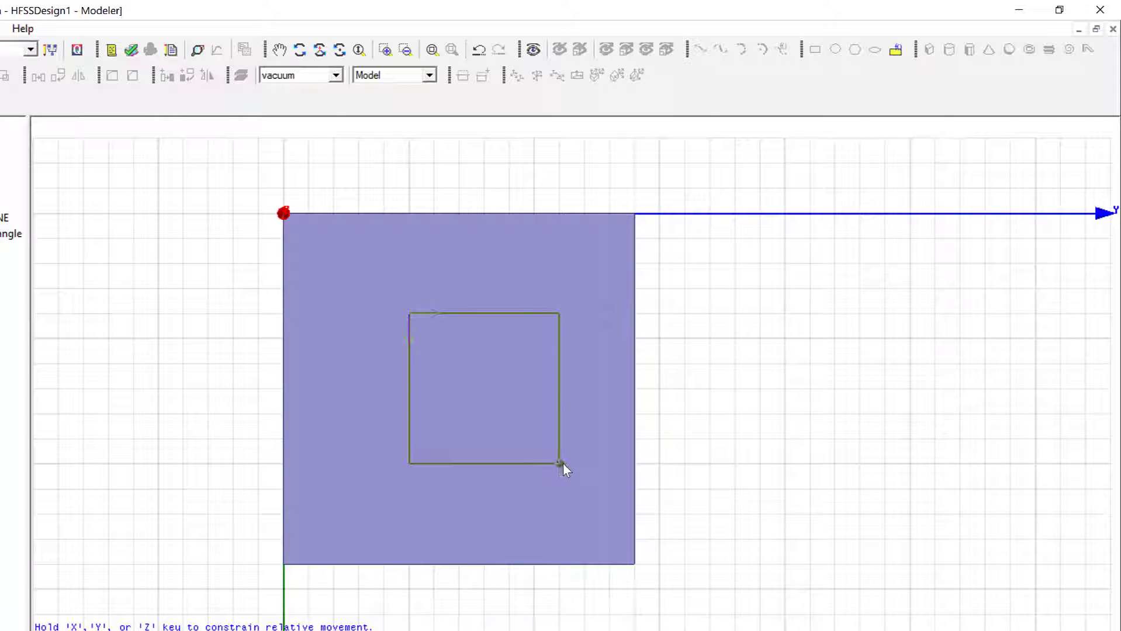
click(560, 464)
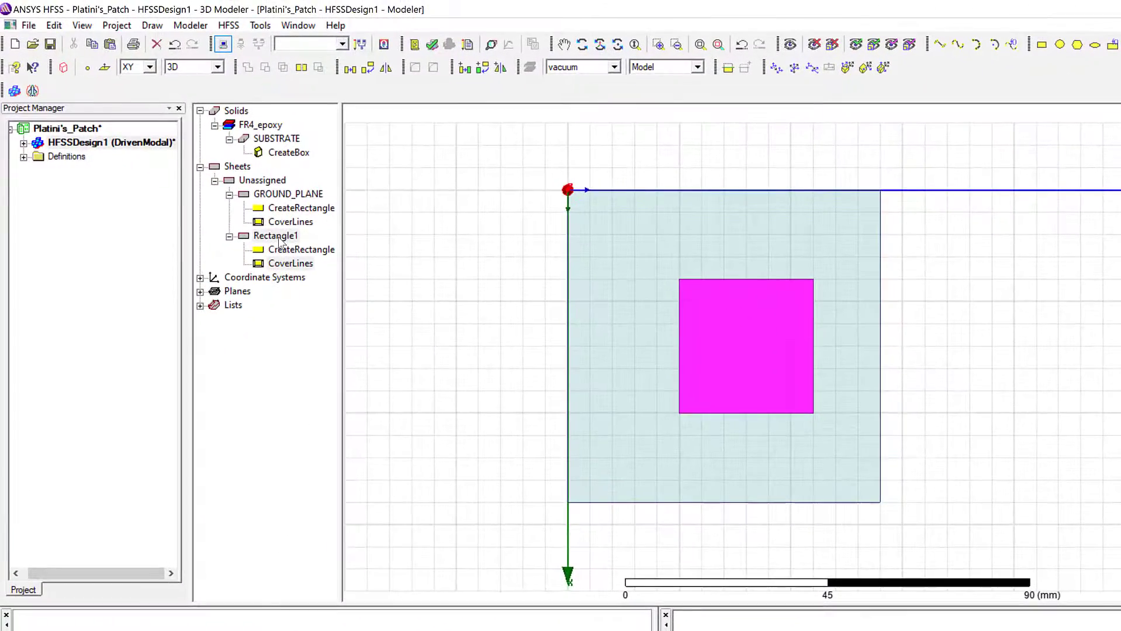
Step: Set the name of the new 30 by 30 mm rectangle to PATCH
click(538, 295)
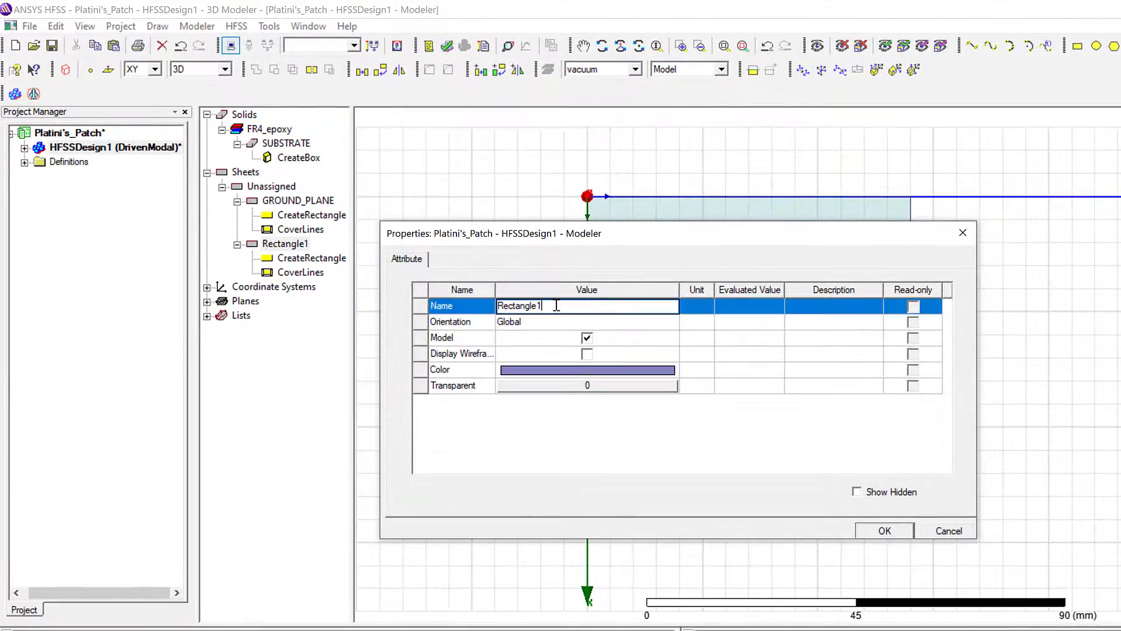
key(BackSpace)
key(BackSpace)
key(BackSpace)
key(BackSpace)
key(BackSpace)
key(BackSpace)
key(BackSpace)
key(BackSpace)
text(PATCH)
Step: Choose orange as the patch rectangle's colour and apply its attributes
click(628, 369)
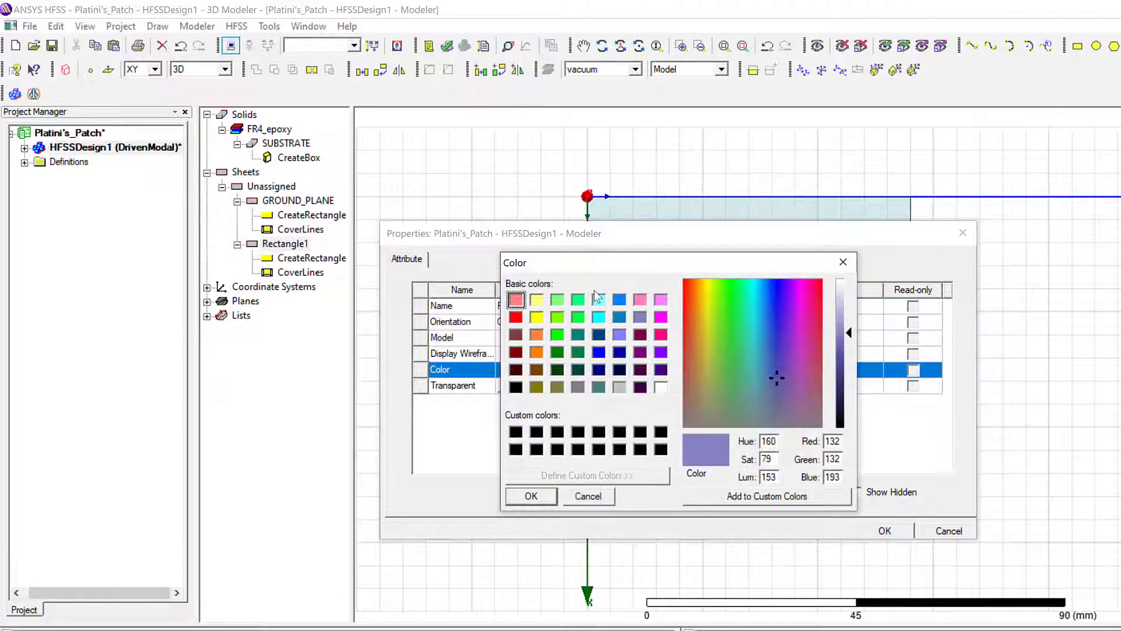
click(535, 336)
click(539, 502)
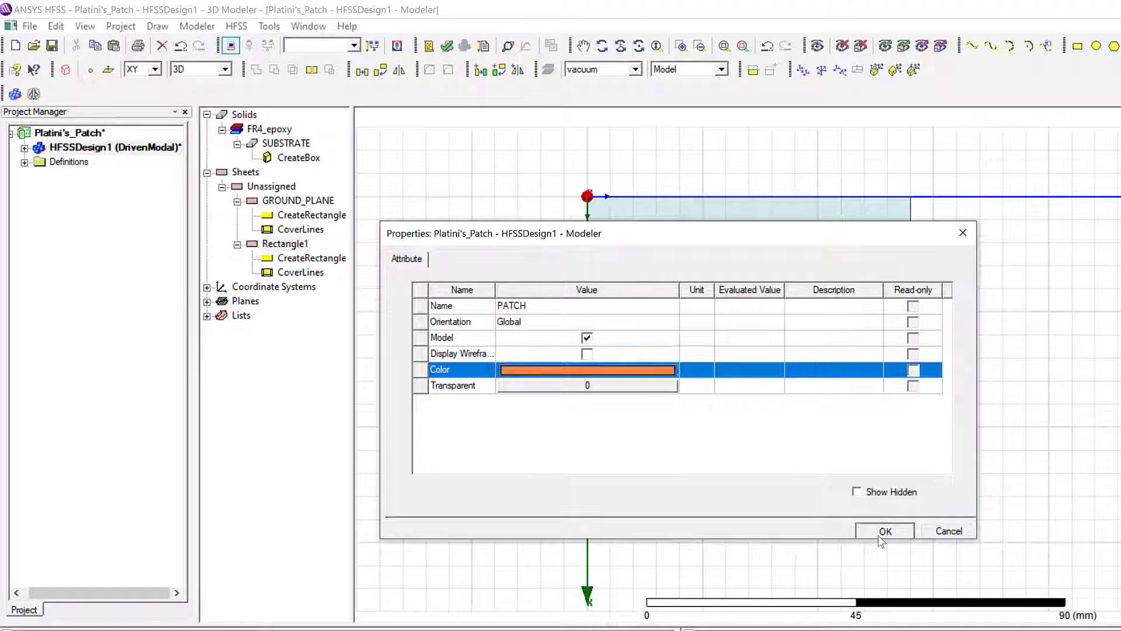
click(879, 534)
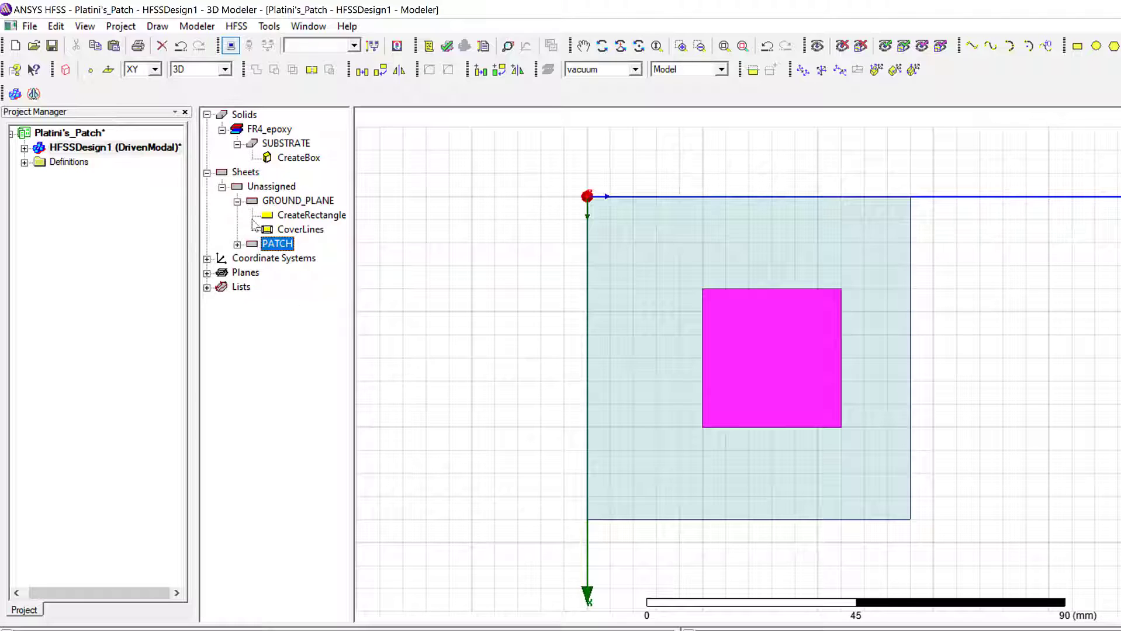
Step: Set the patch rectangle's Y size to 29.44 mm and X size to 38.04 mm, and select the resized patch
click(237, 244)
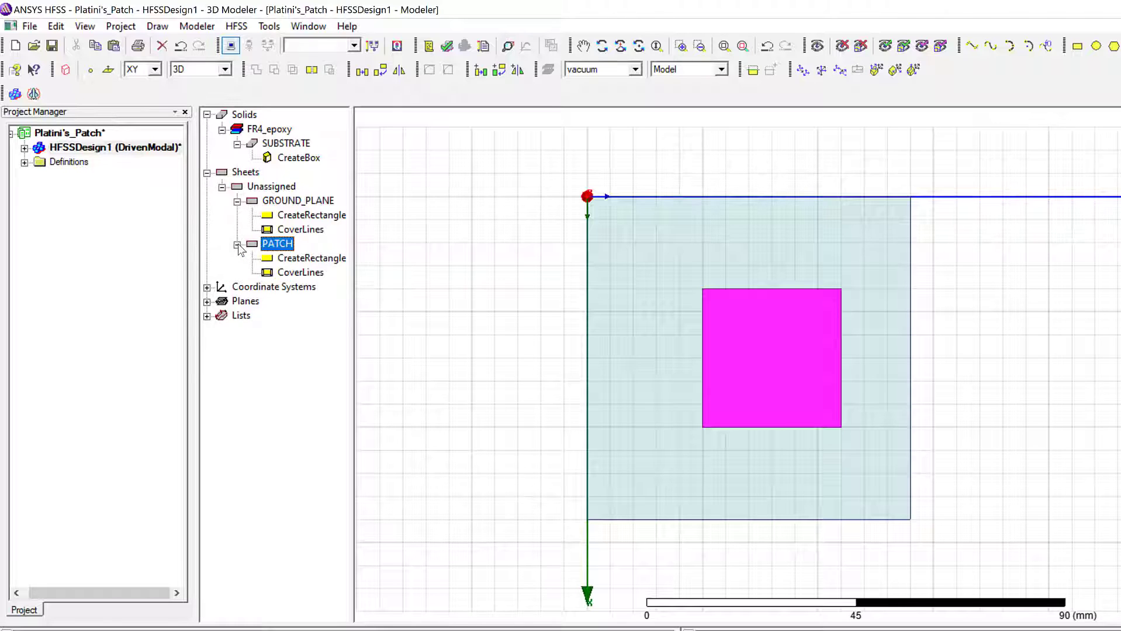
double_click(290, 259)
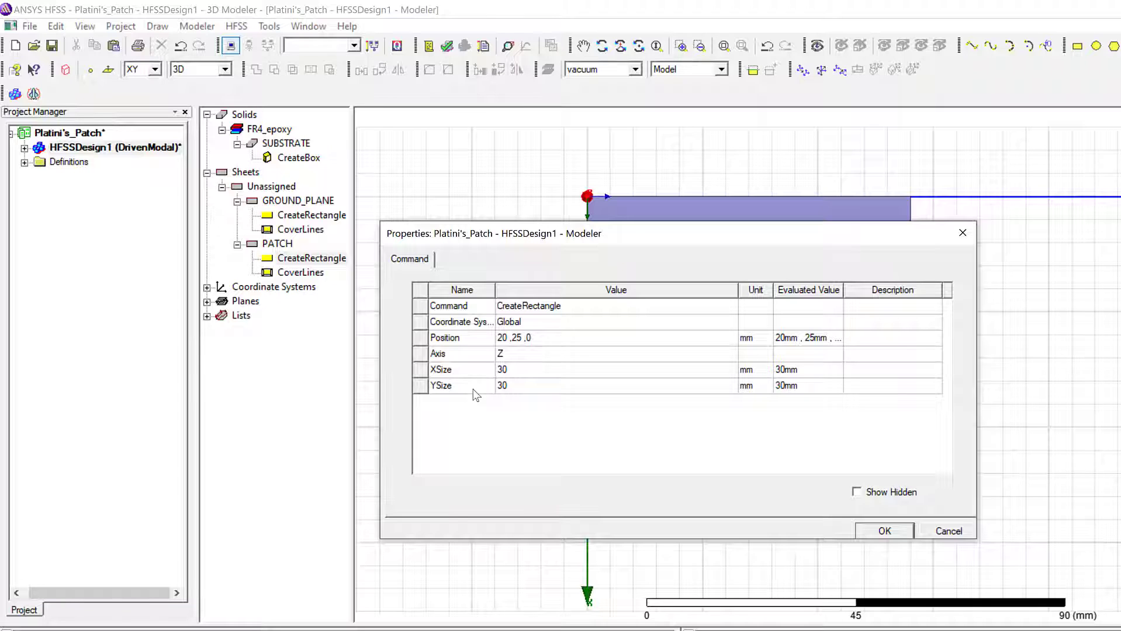
click(524, 390)
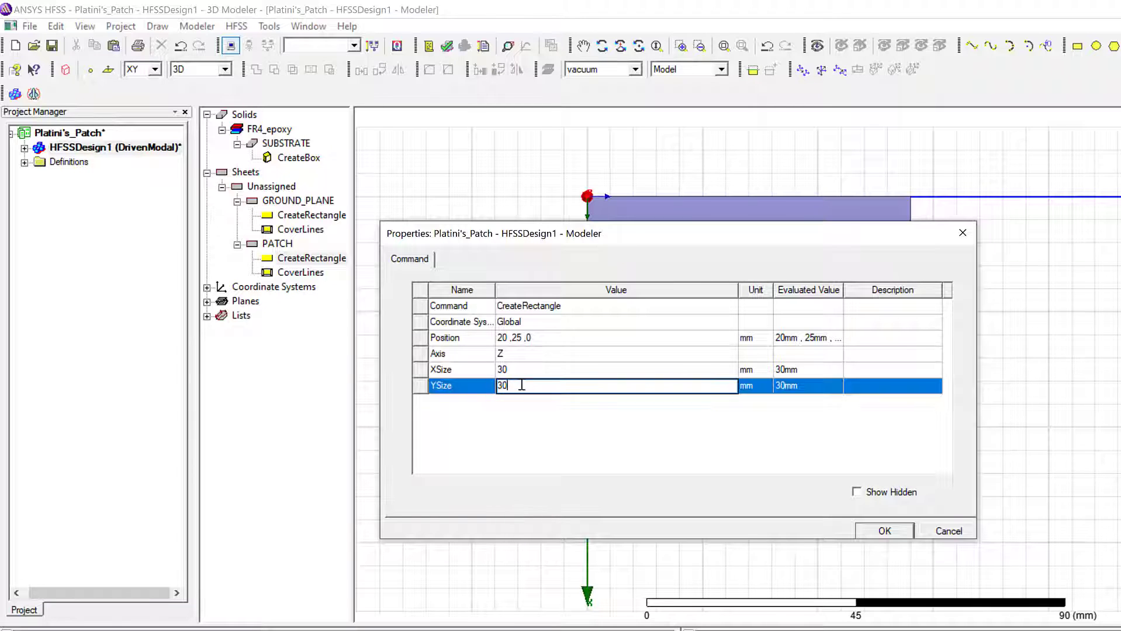
key(BackSpace)
key(BackSpace)
text(29.44)
click(532, 369)
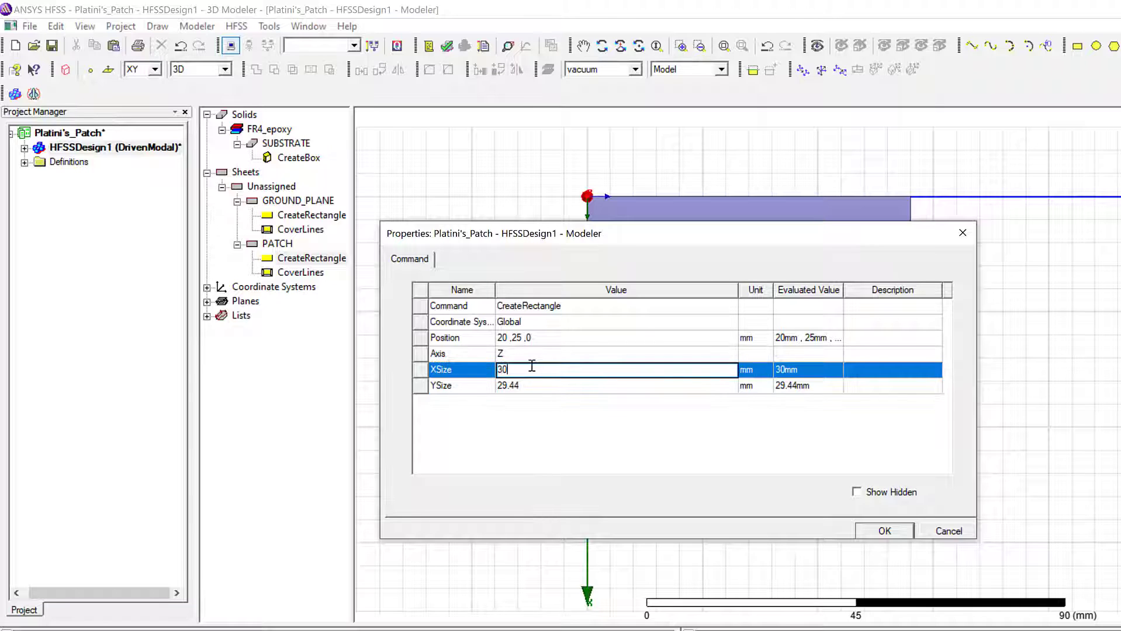
key(BackSpace)
key(BackSpace)
text(38.04)
click(885, 531)
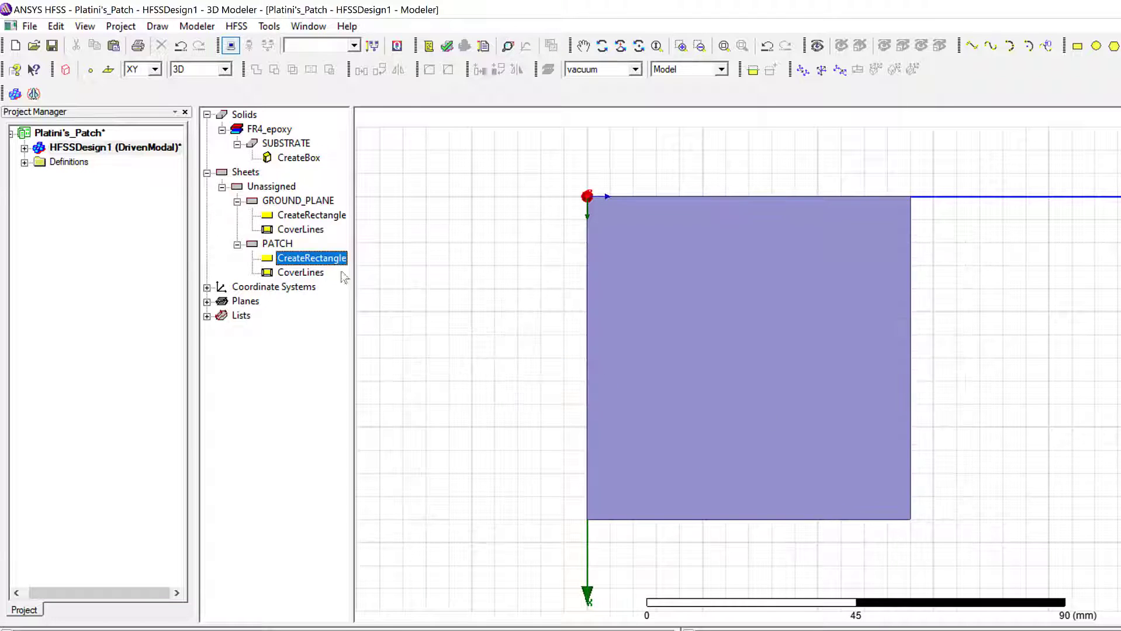
click(272, 243)
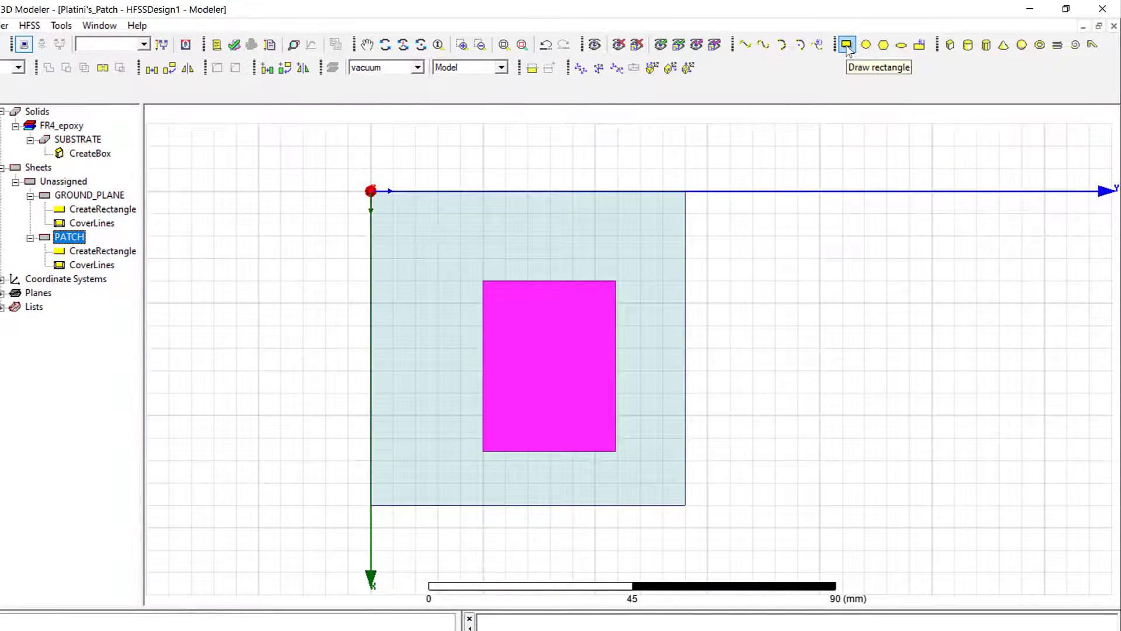
click(847, 44)
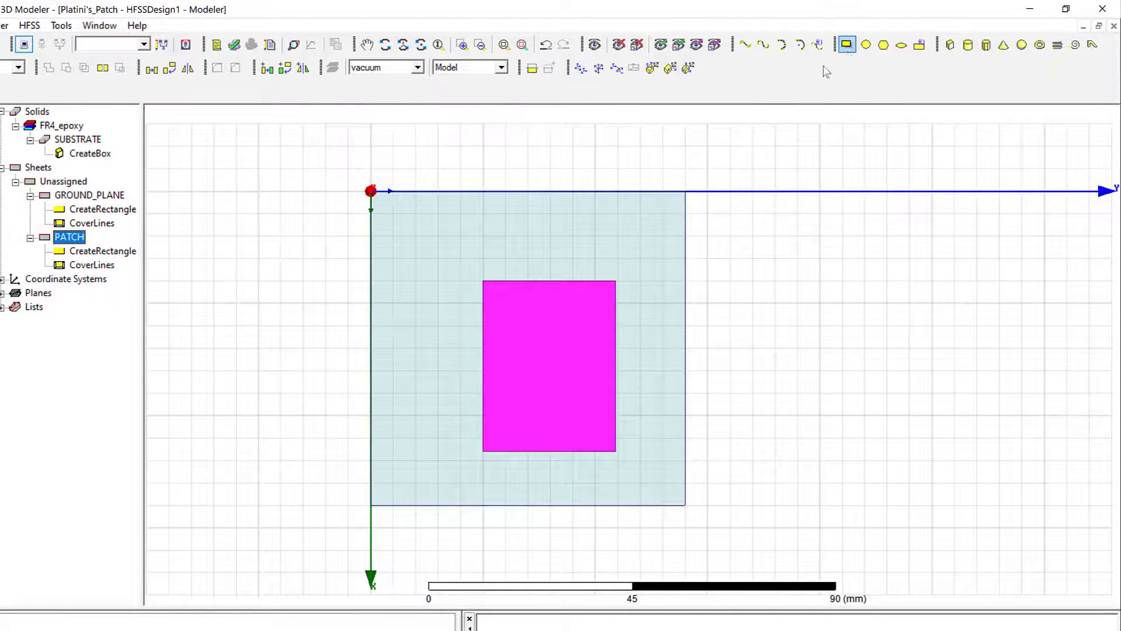
click(847, 45)
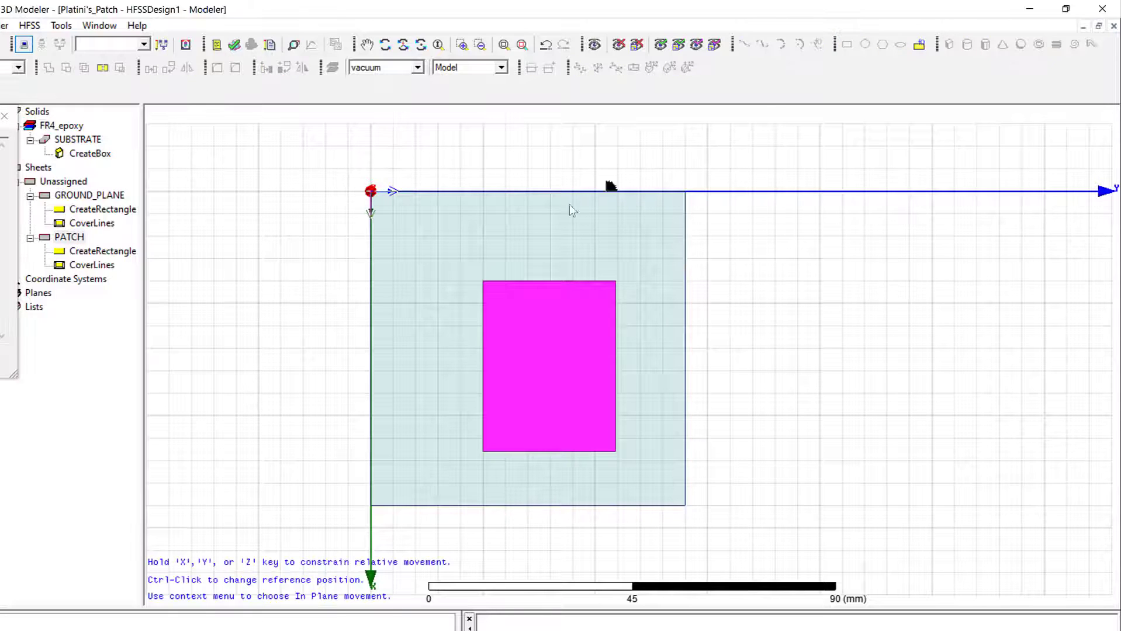
click(366, 348)
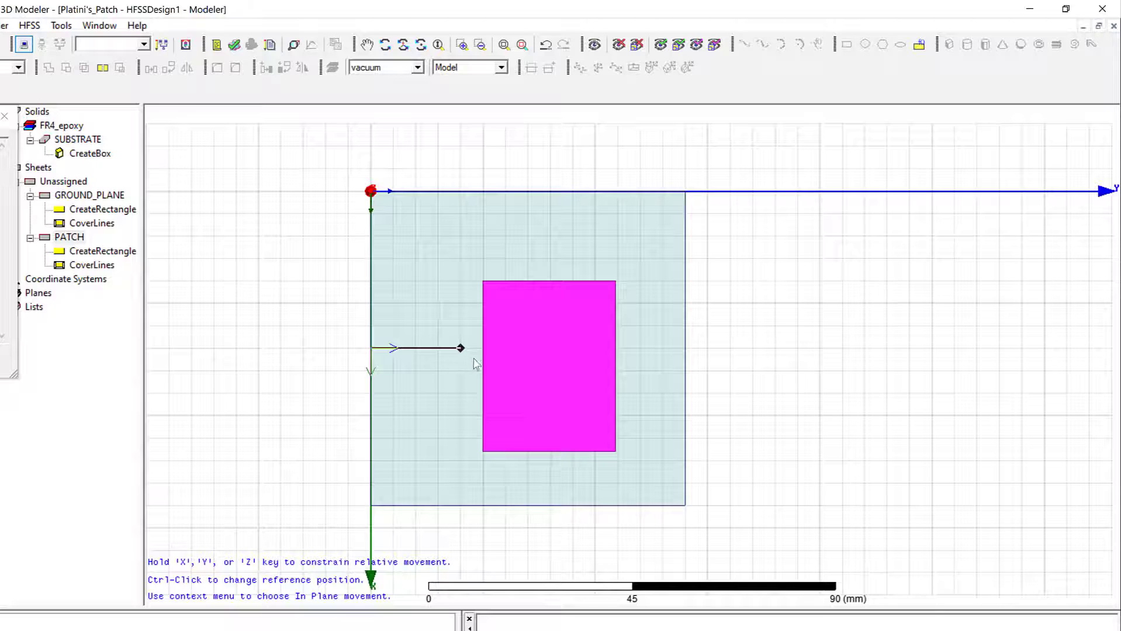
click(480, 392)
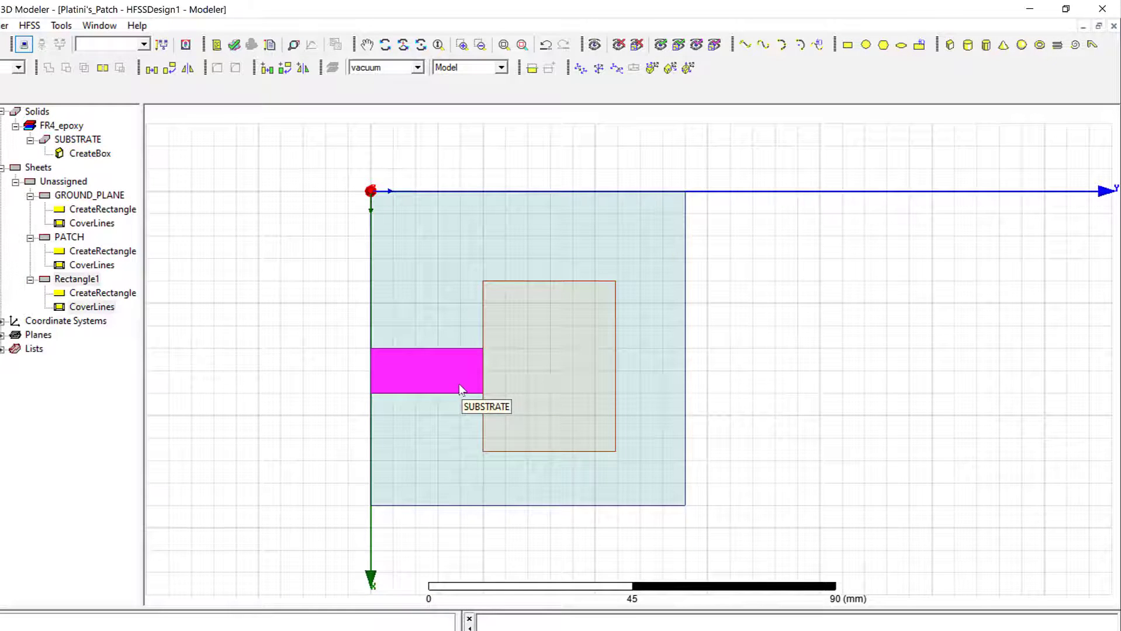
key(ctrl+z)
Step: Draw a rectangle of about 10 by 25 mm from 35, 0, 0 mm on the substrate's edge to the patch's near edge
click(850, 46)
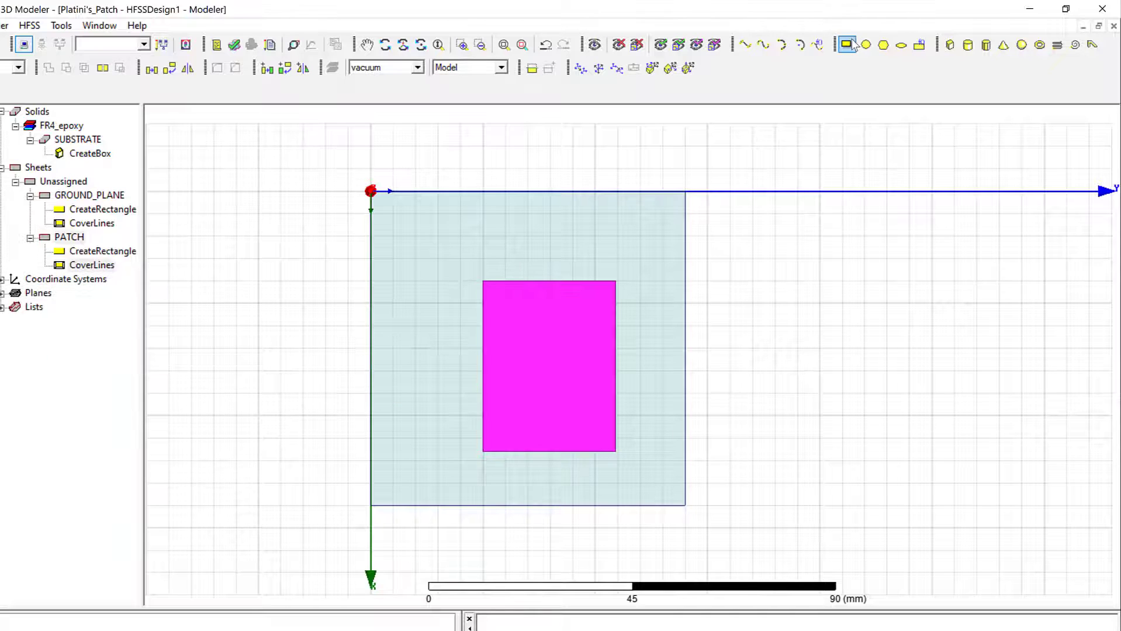
click(371, 349)
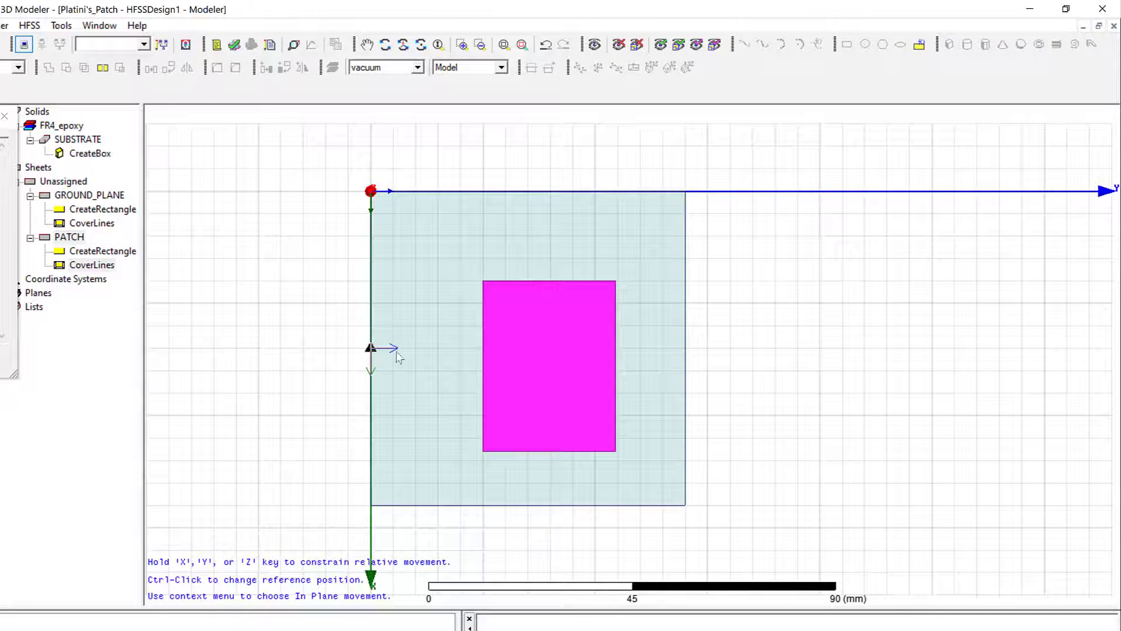
click(482, 402)
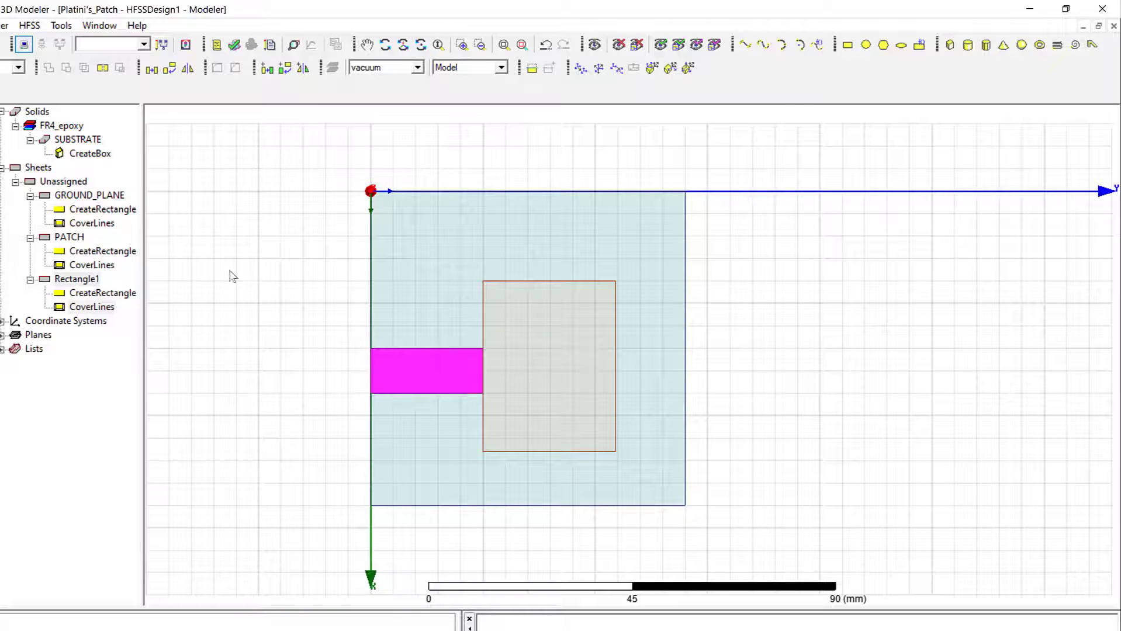
Step: Rename the rectangle between the substrate's edge and the patch as FEEDLINE
double_click(77, 280)
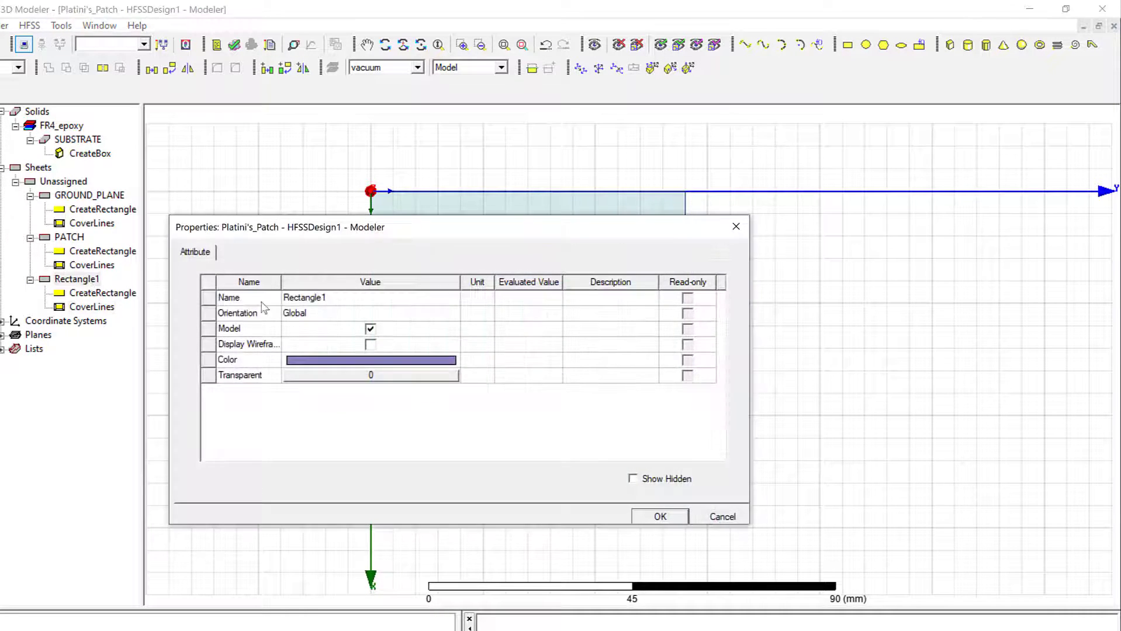
click(356, 302)
key(BackSpace)
key(BackSpace)
key(BackSpace)
key(BackSpace)
key(BackSpace)
key(BackSpace)
key(BackSpace)
key(BackSpace)
key(BackSpace)
key(BackSpace)
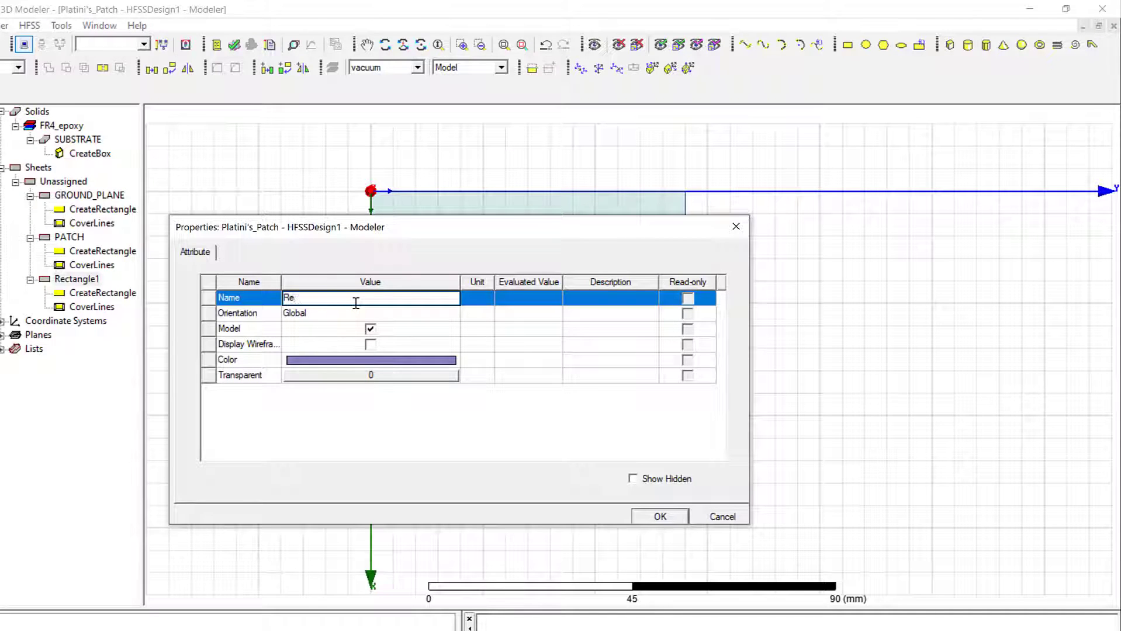
text(FEEDLINE)
click(669, 522)
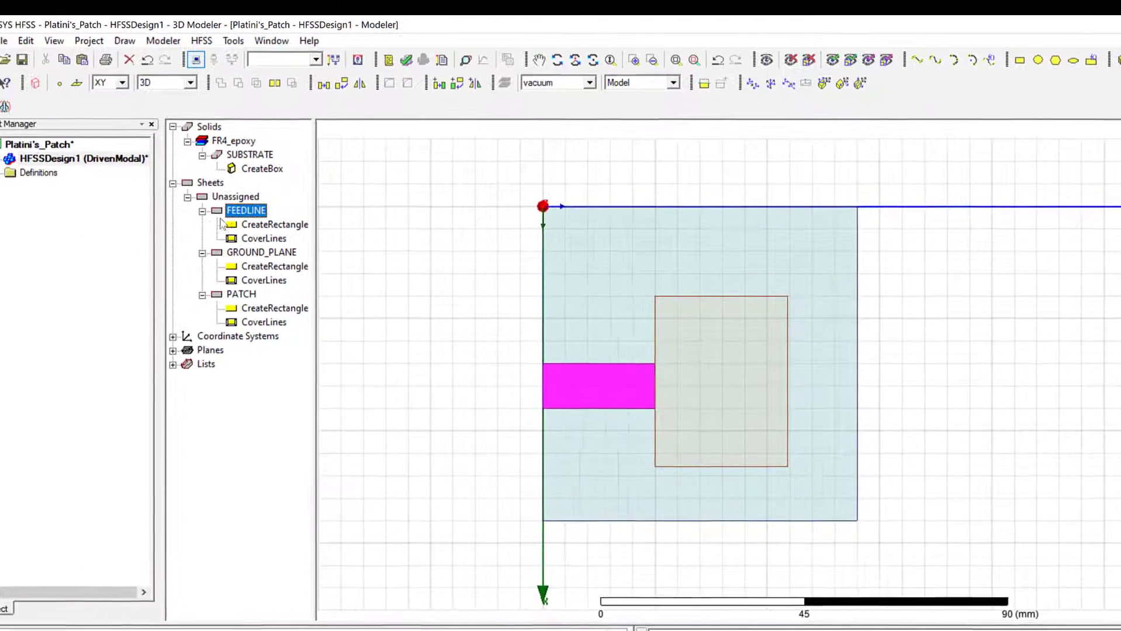
Step: Set the feedline rectangle's Y size to 17.12 mm and X size to 3.06 mm
click(76, 214)
double_click(287, 229)
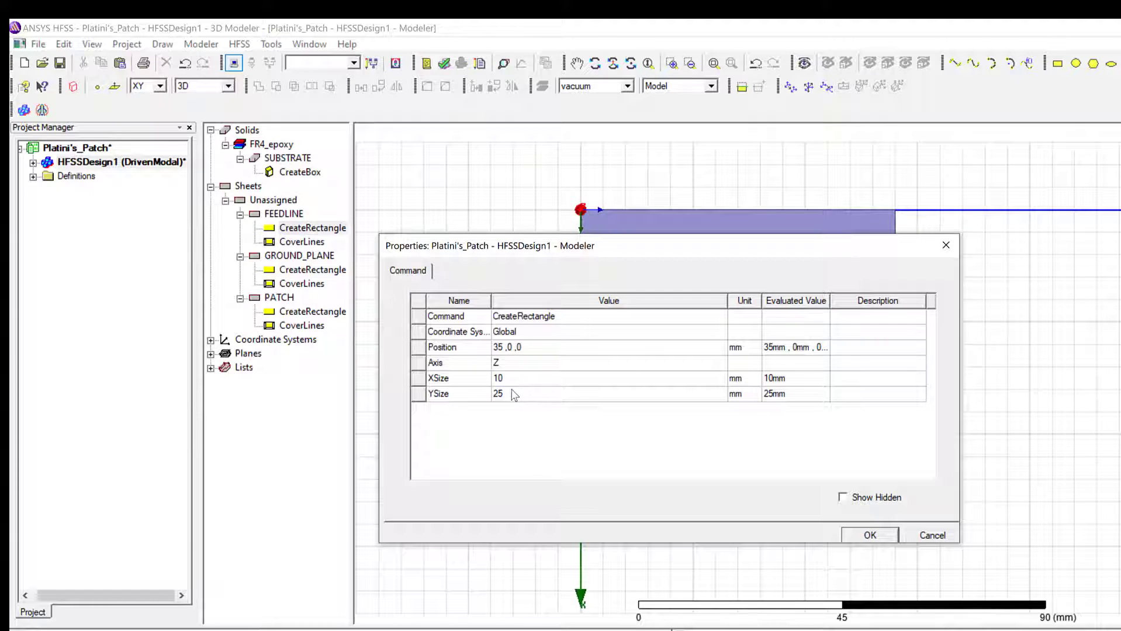
click(517, 394)
click(517, 394)
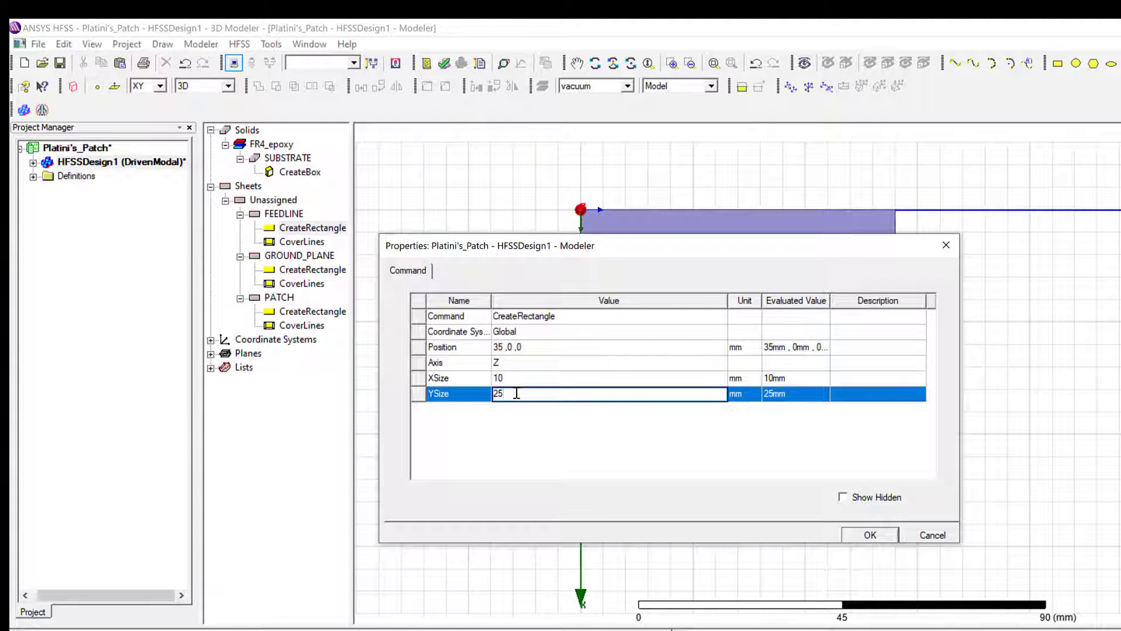
key(BackSpace)
key(BackSpace)
text(17.12)
click(543, 378)
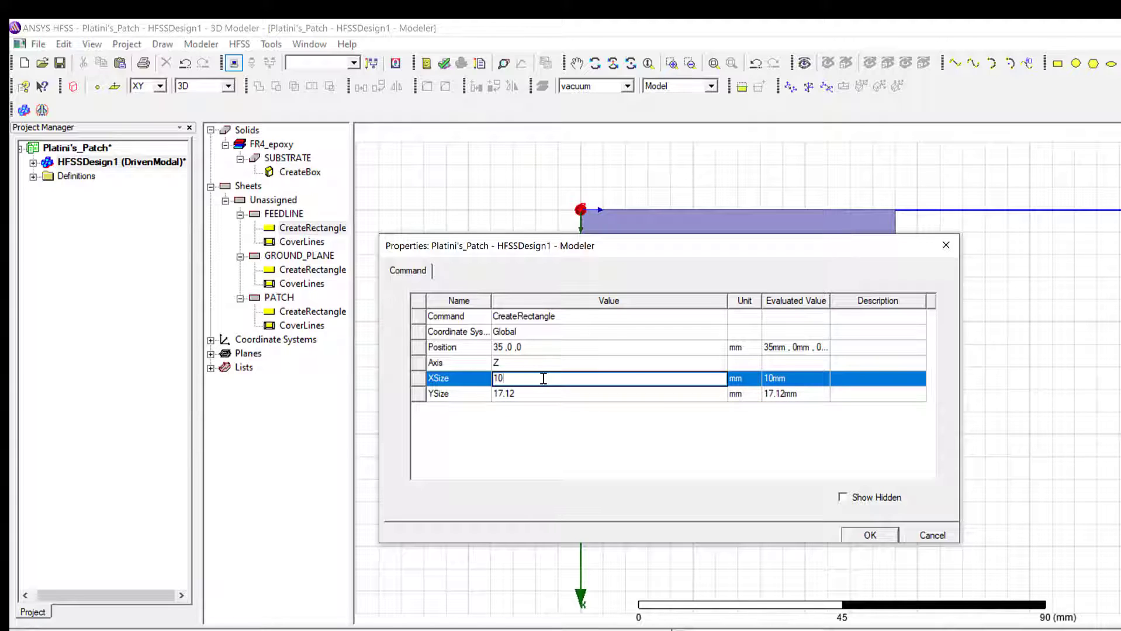
key(BackSpace)
key(BackSpace)
text(3.06)
click(871, 536)
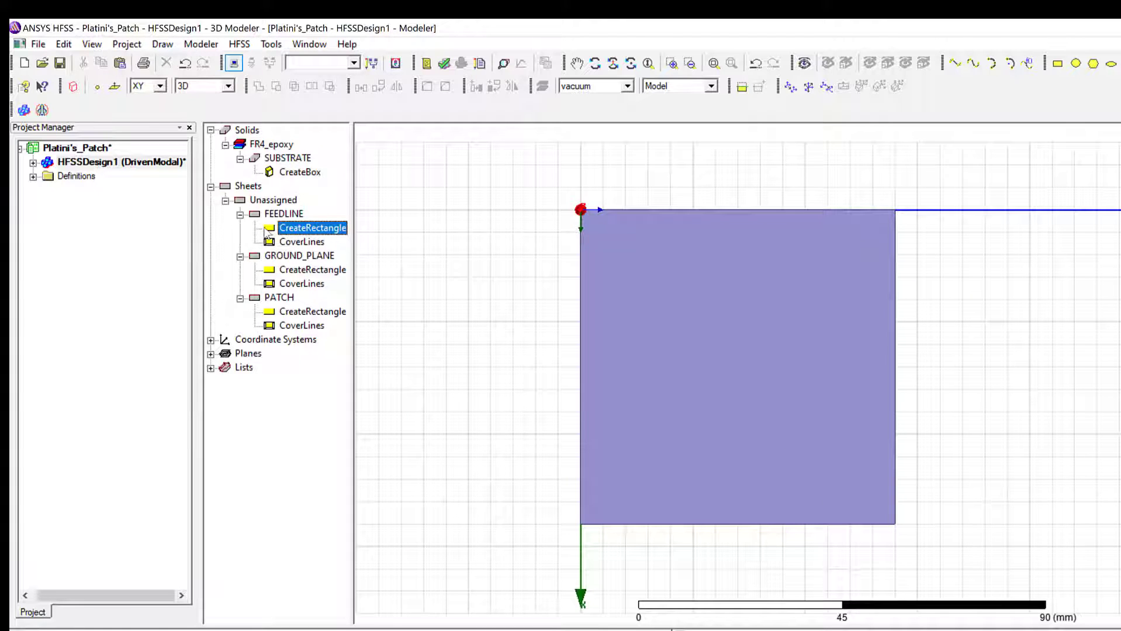
Step: Examine the selected feedline's height relative to the substrate and the patch from angled 3D views
click(271, 216)
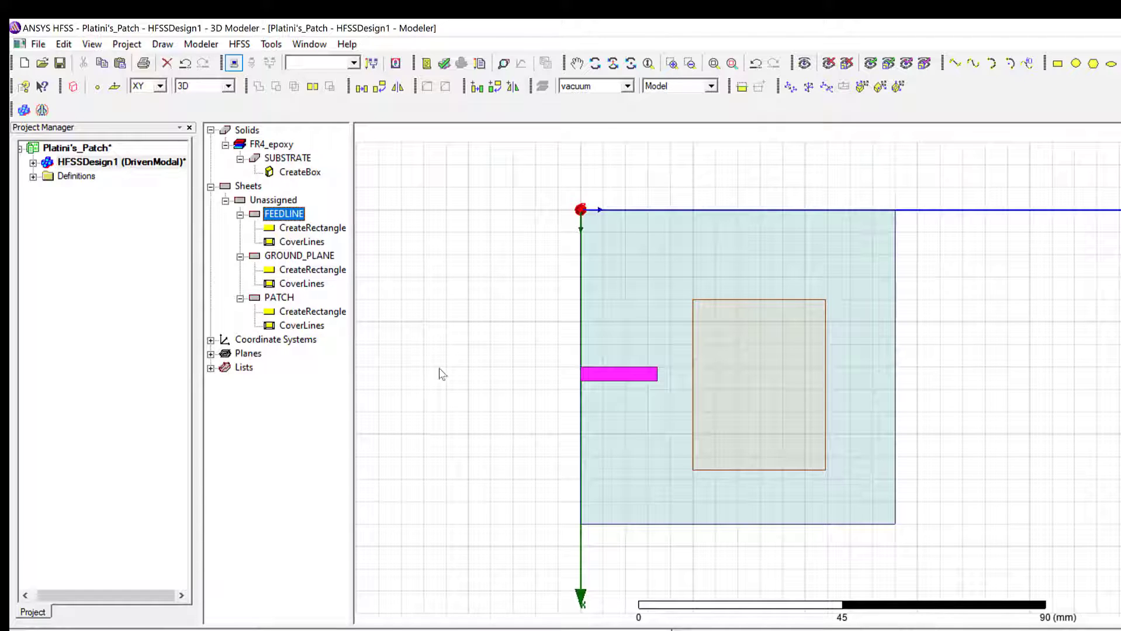
click(612, 64)
drag(464, 447, 483, 333)
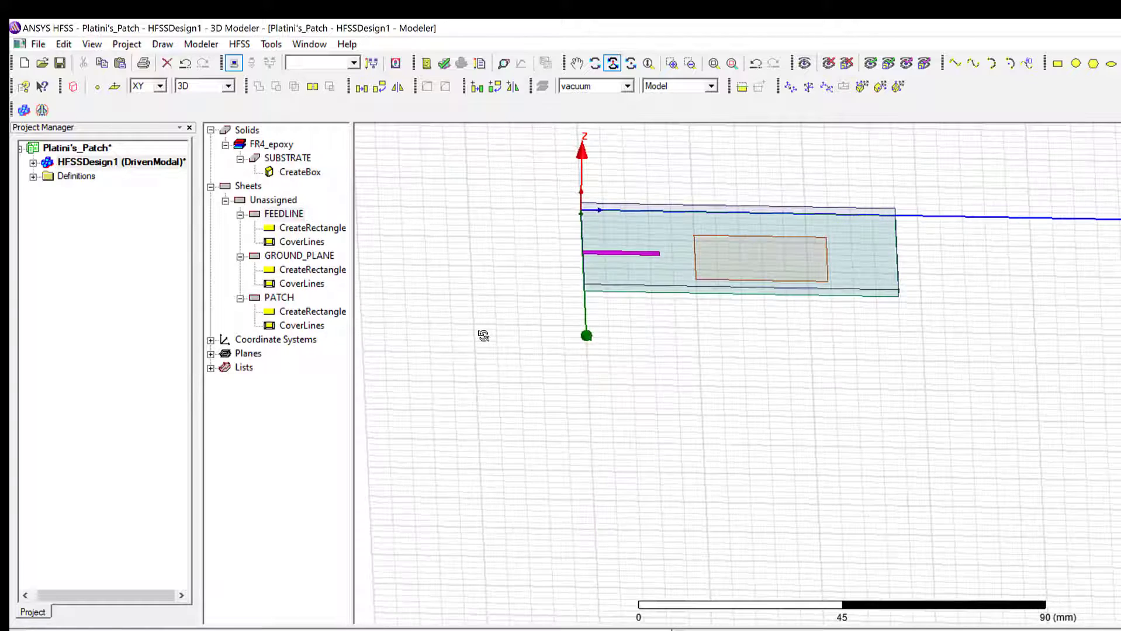
drag(698, 370, 659, 371)
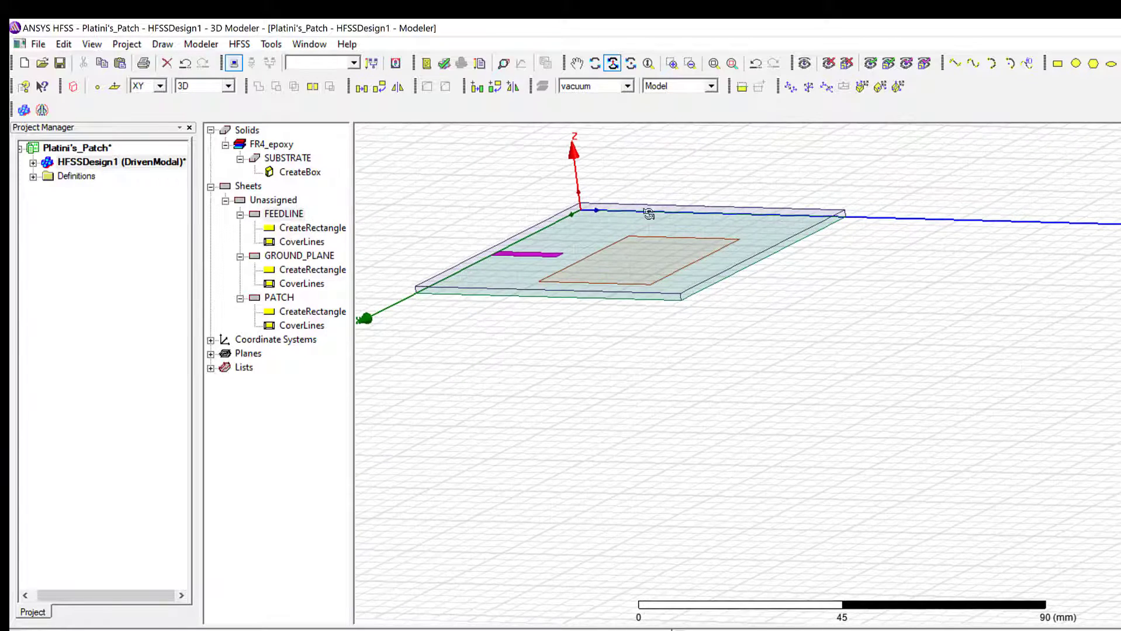
click(576, 63)
drag(483, 170, 561, 292)
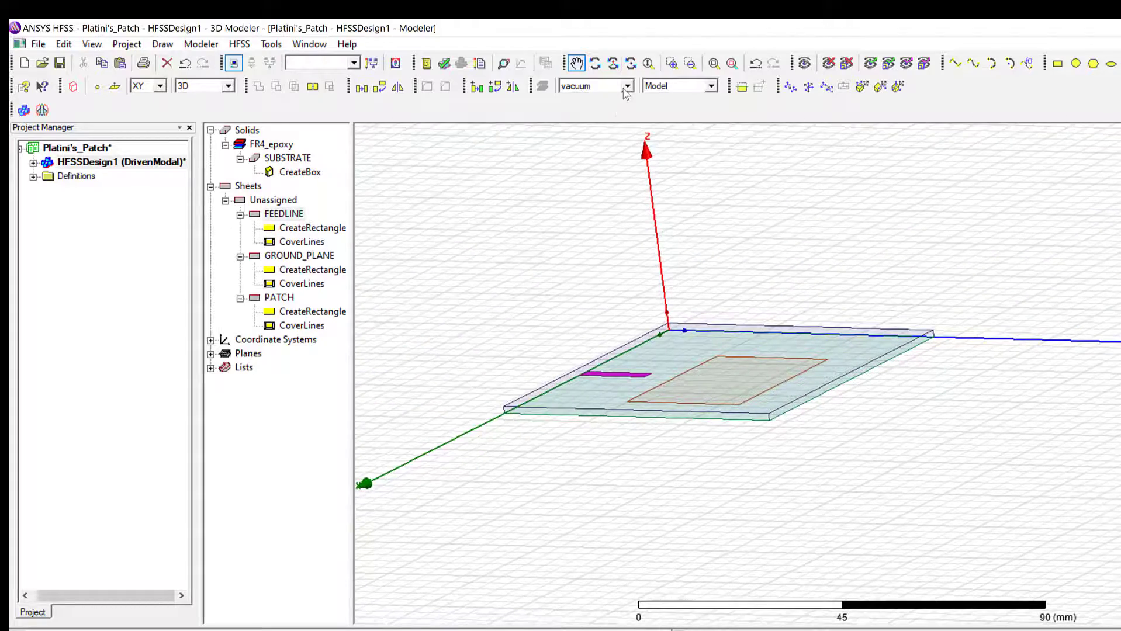
click(613, 63)
drag(628, 494, 674, 438)
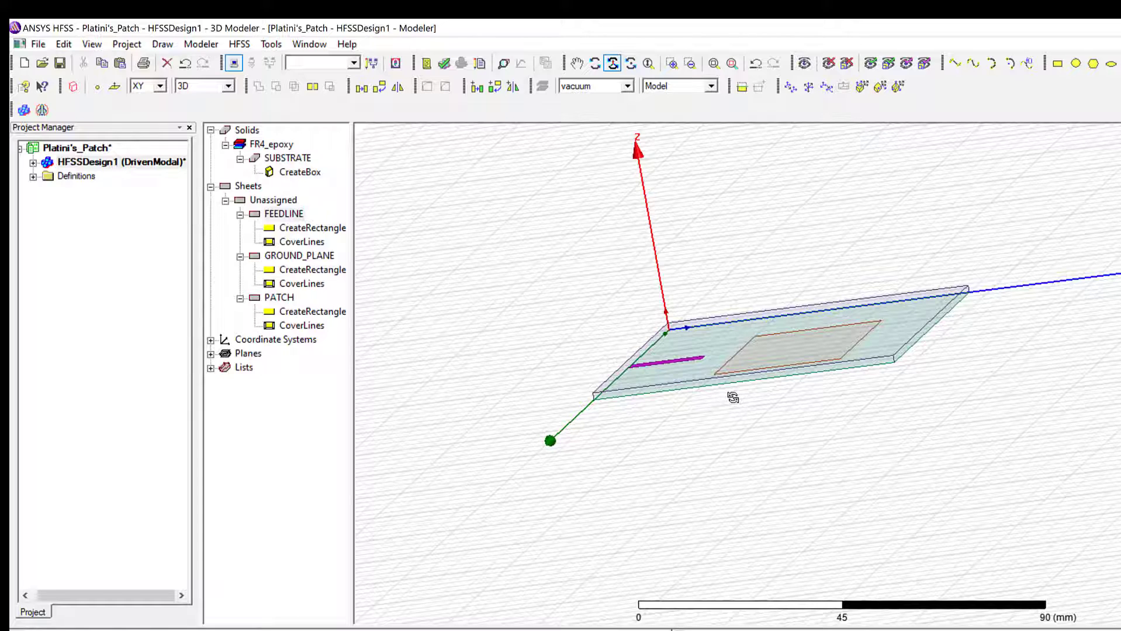
drag(715, 408, 685, 424)
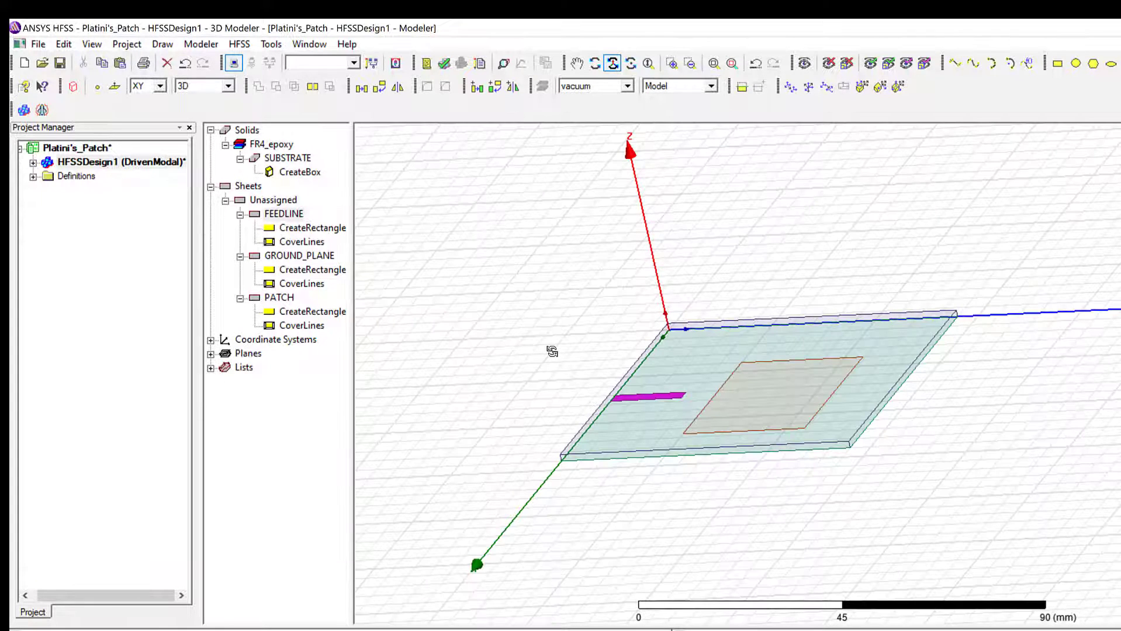
Step: Raise the feedline rectangle to the substrate's top surface by changing the Z coordinate of its position
double_click(297, 230)
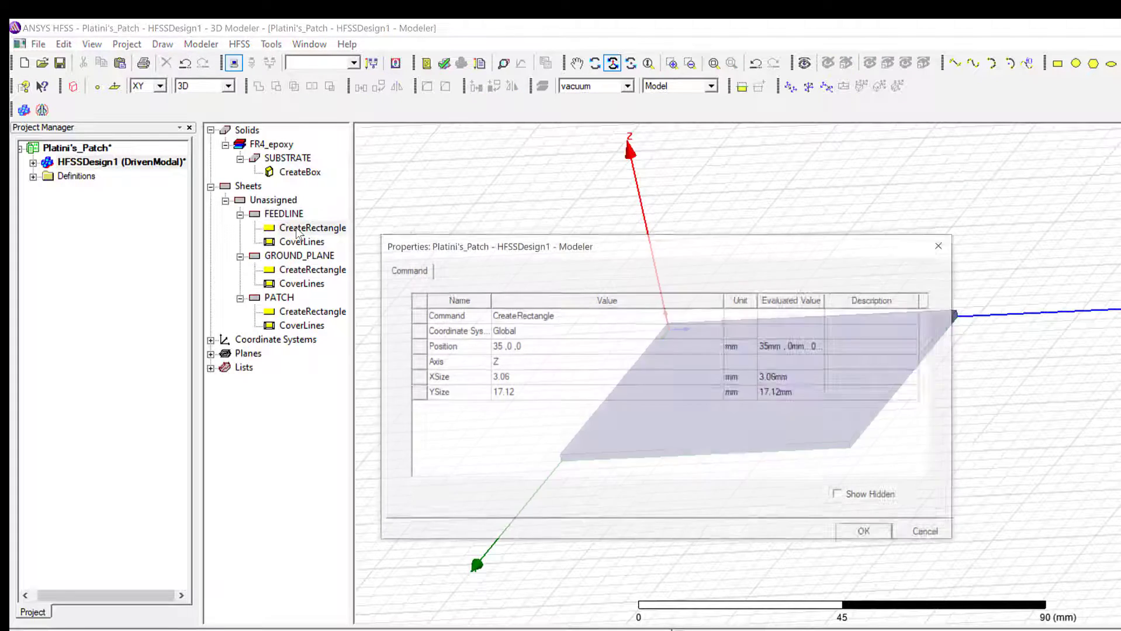
click(531, 347)
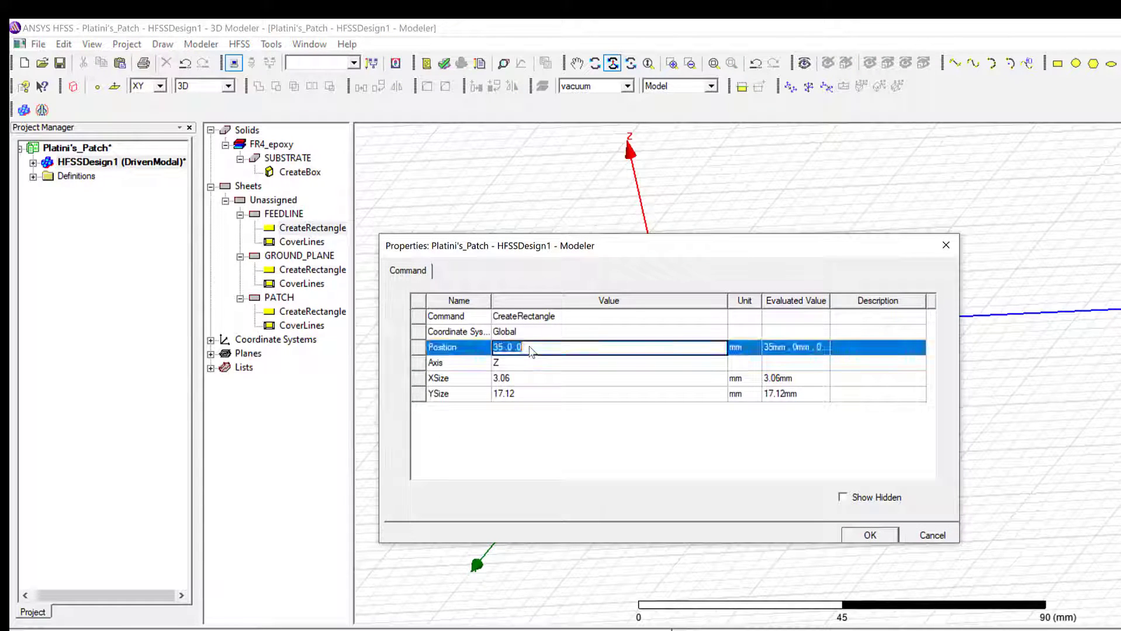
key(BackSpace)
click(871, 535)
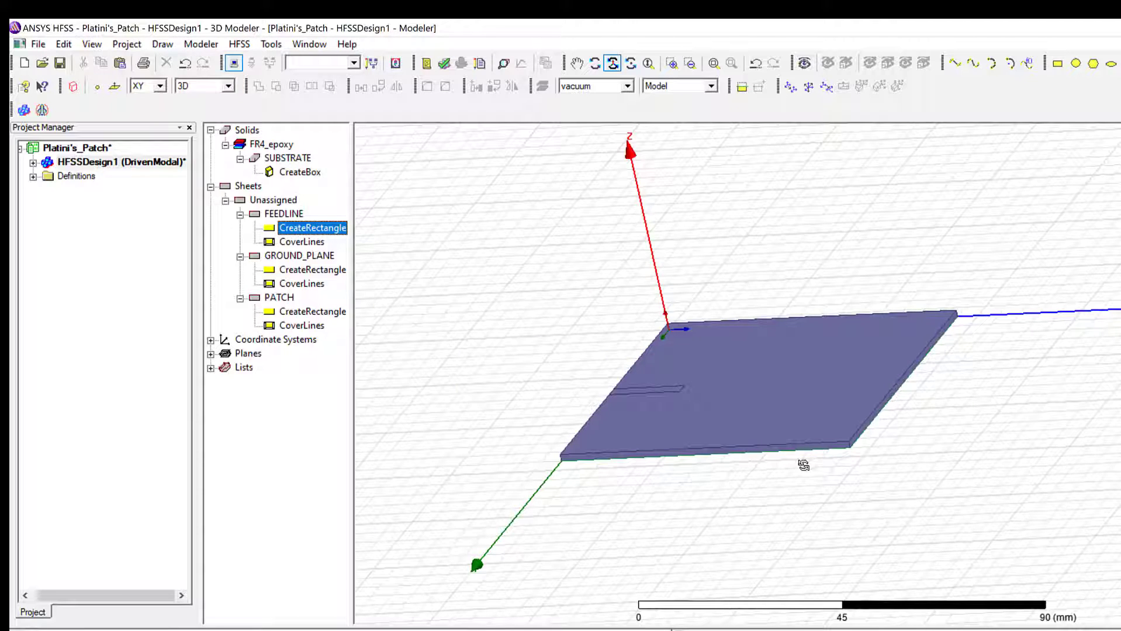
Step: Set the patch rectangle's position to 20, 25, 1.6 mm and select the raised patch
click(279, 297)
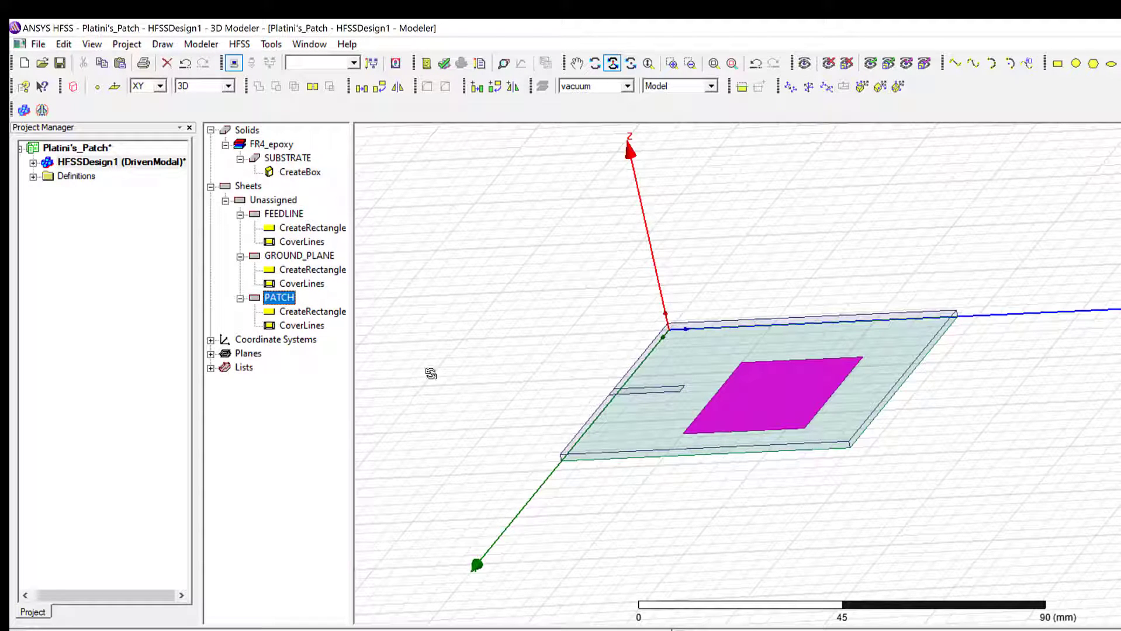
double_click(302, 314)
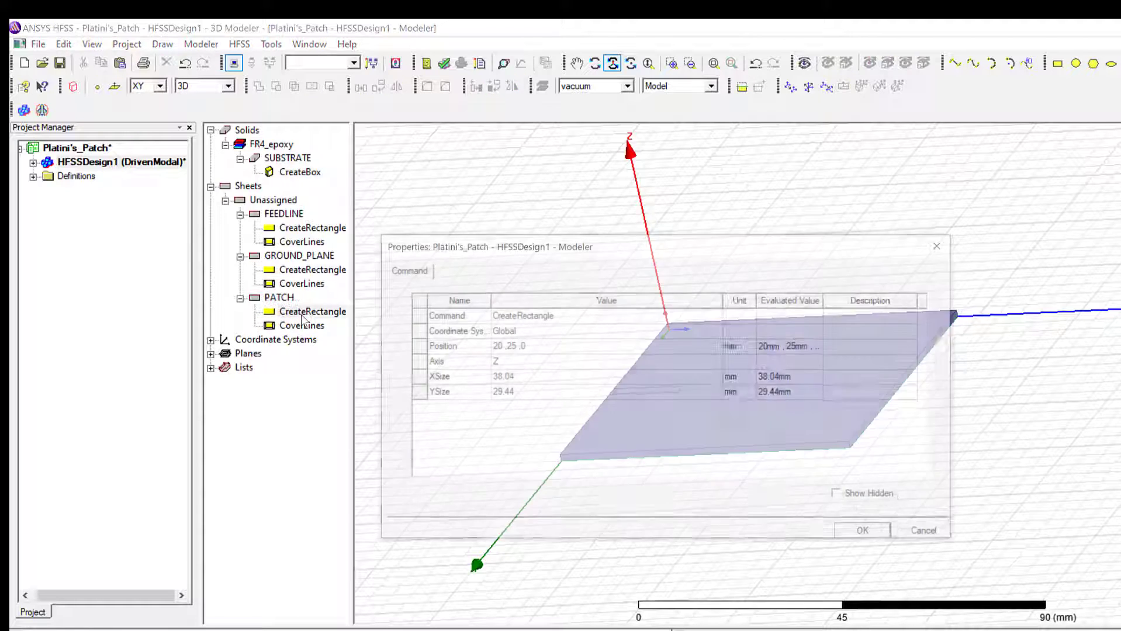
click(535, 348)
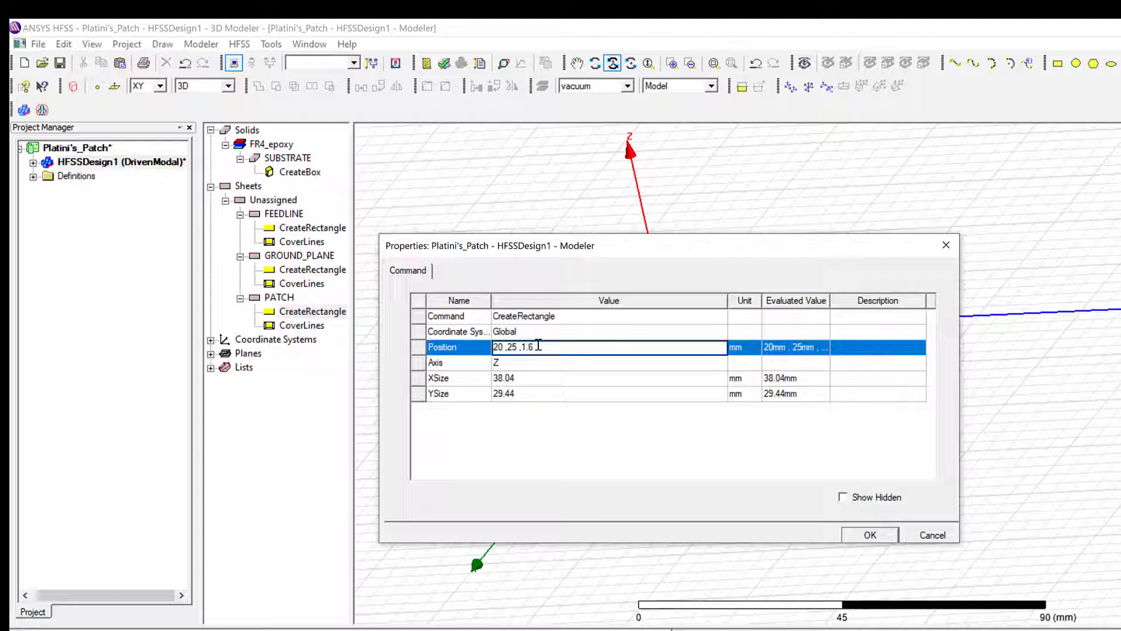
click(877, 537)
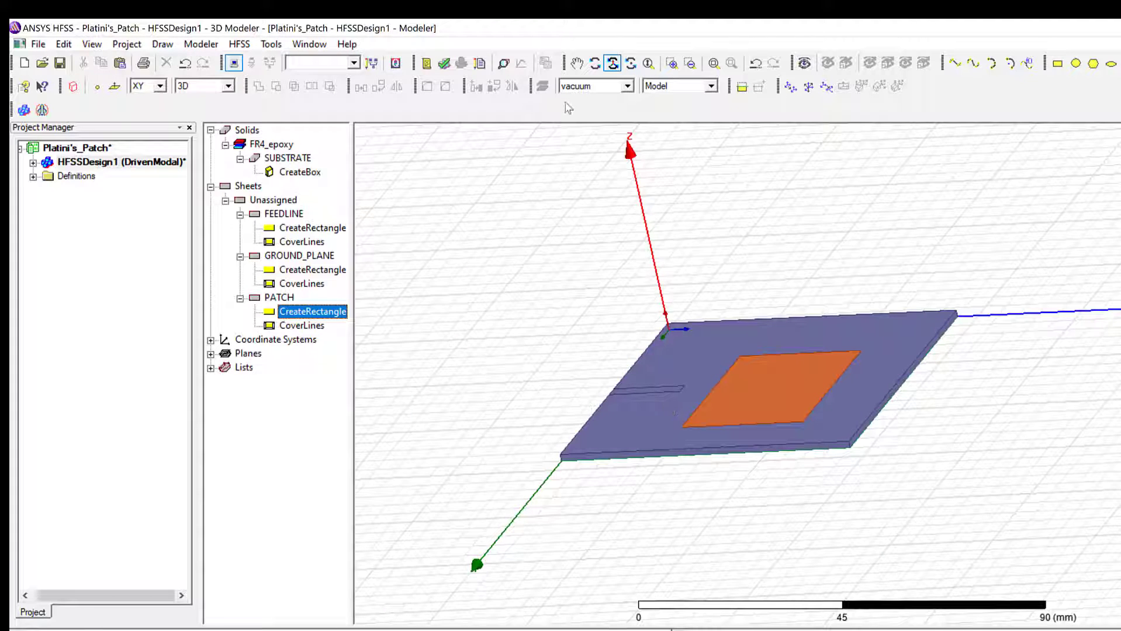
click(279, 299)
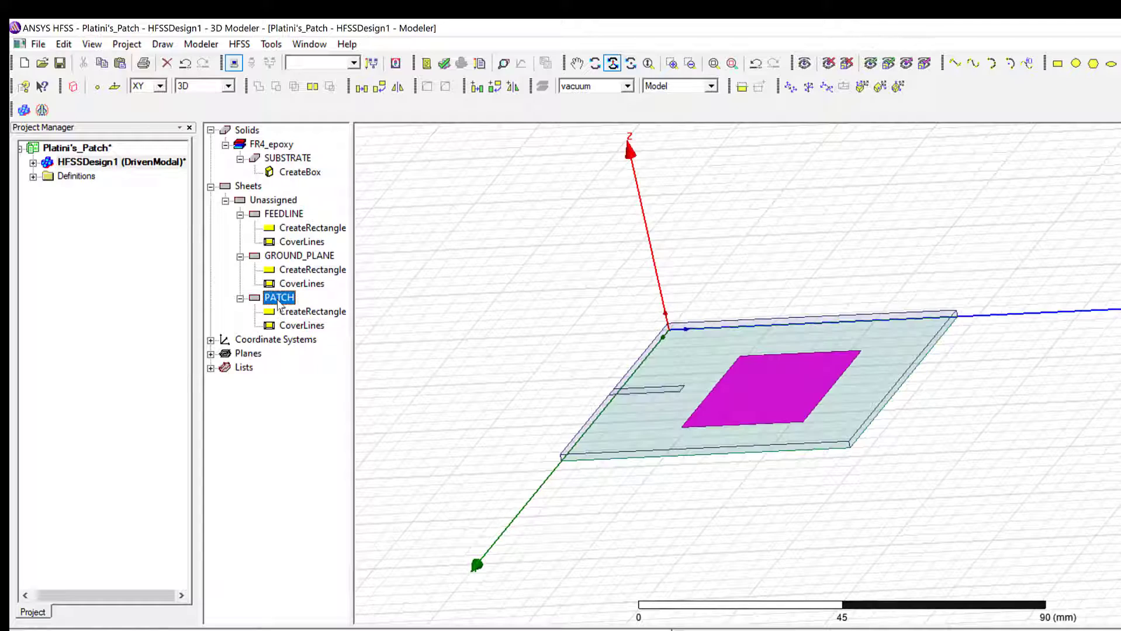
Step: Set the Y coordinate of the patch rectangle's position to 17 mm so that it meets the feedline
drag(754, 539, 740, 433)
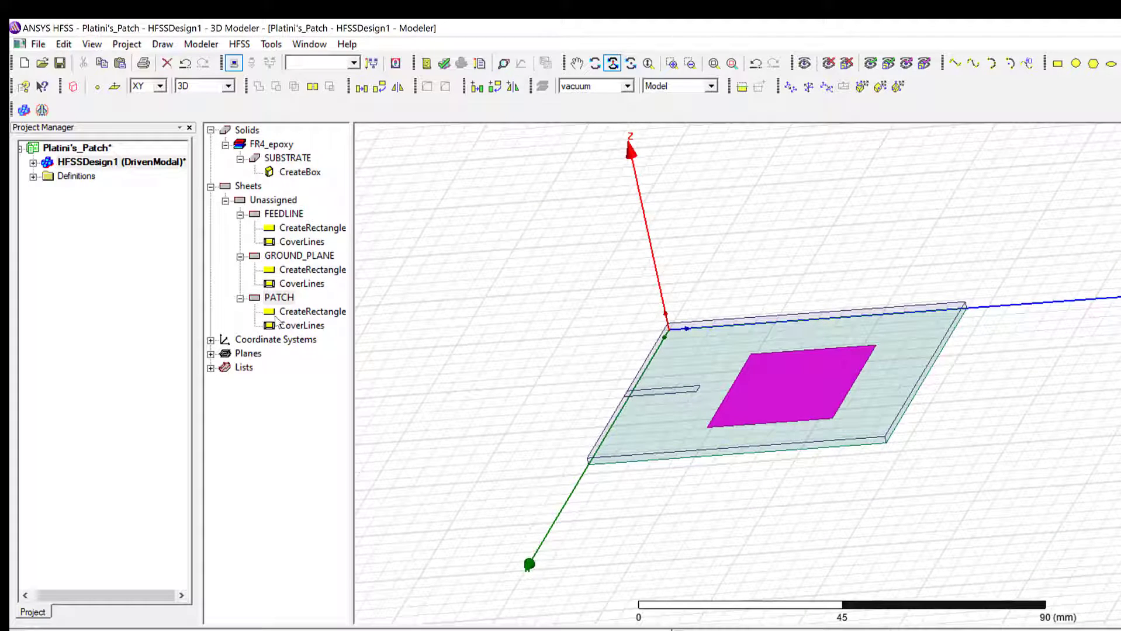
double_click(301, 312)
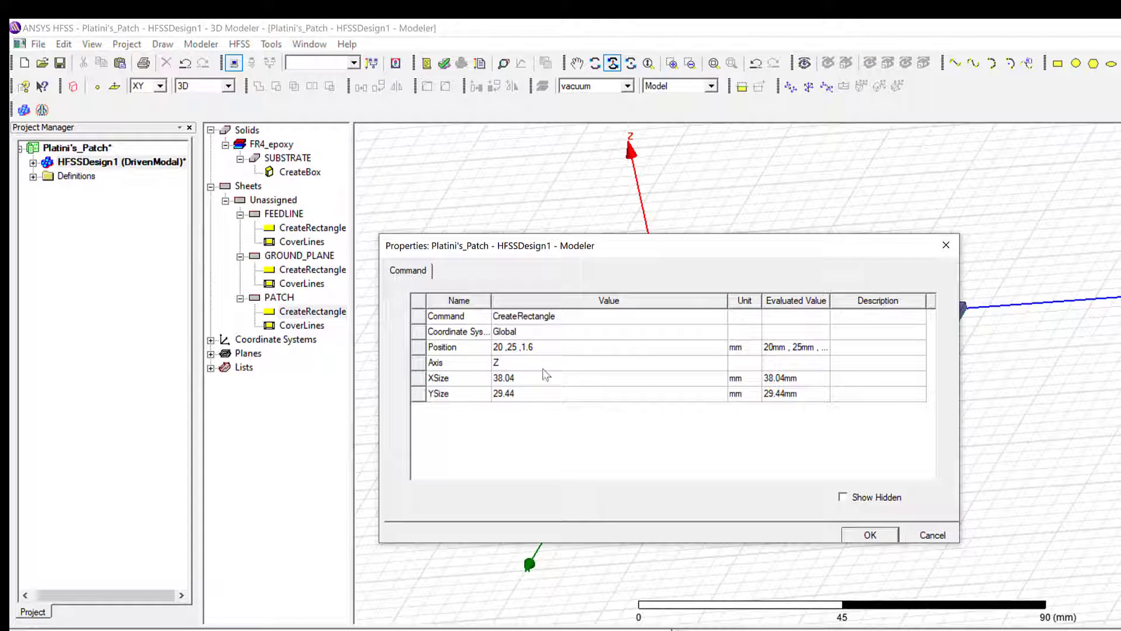
click(504, 349)
click(504, 349)
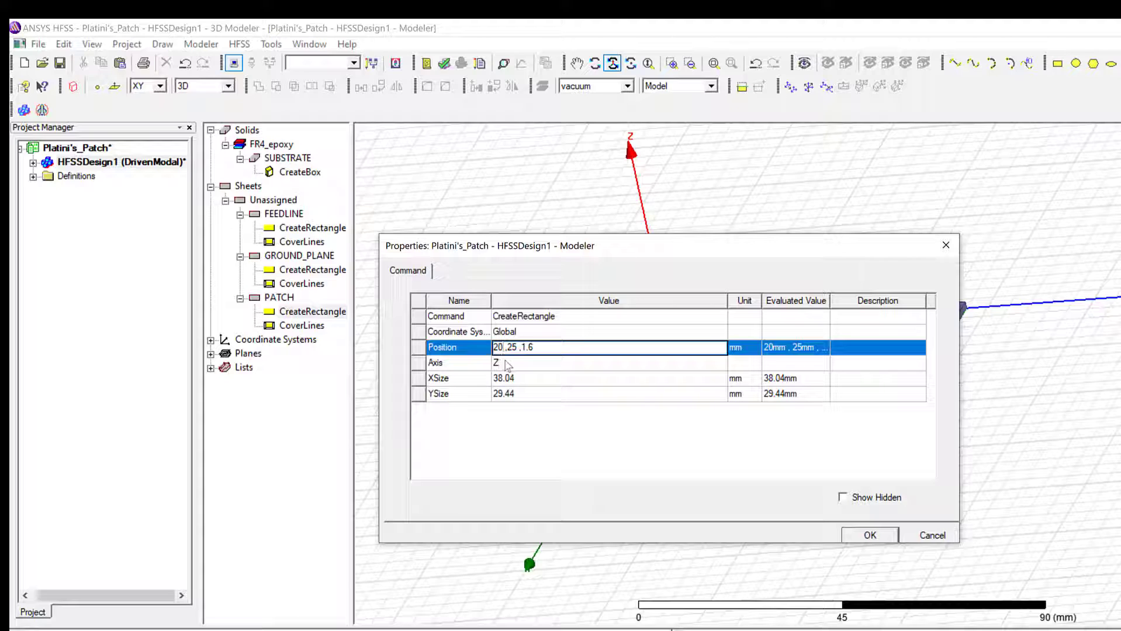
key(BackSpace)
key(BackSpace)
text(15)
key(BackSpace)
key(BackSpace)
text(17)
click(870, 537)
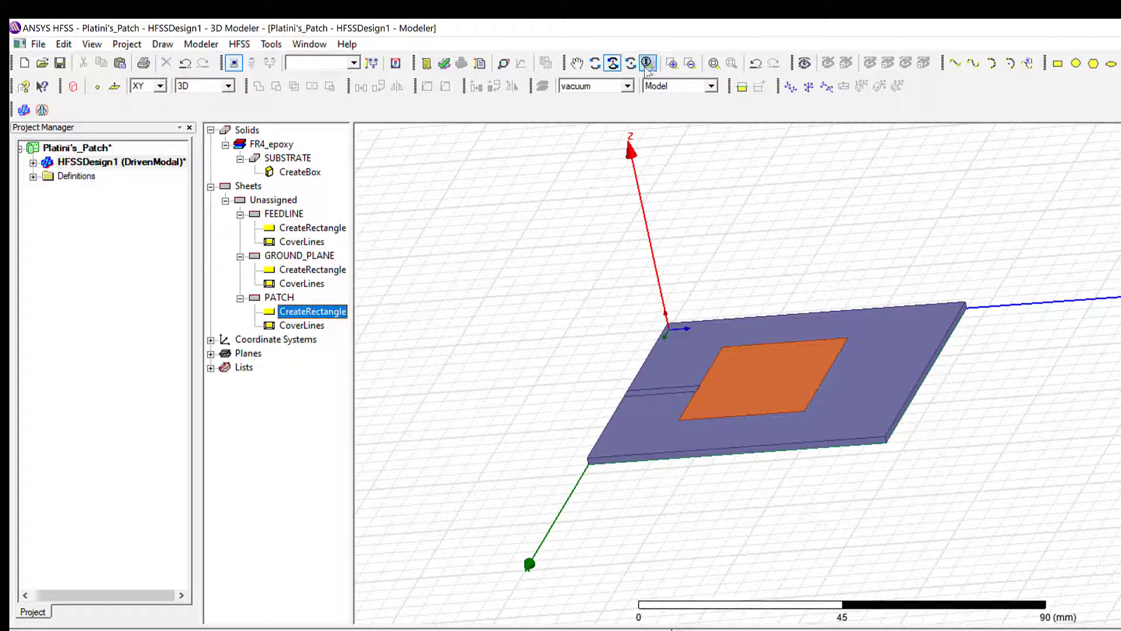
Step: Unite the patch and the feedline into one sheet, with the patch selected first
click(631, 64)
double_click(632, 160)
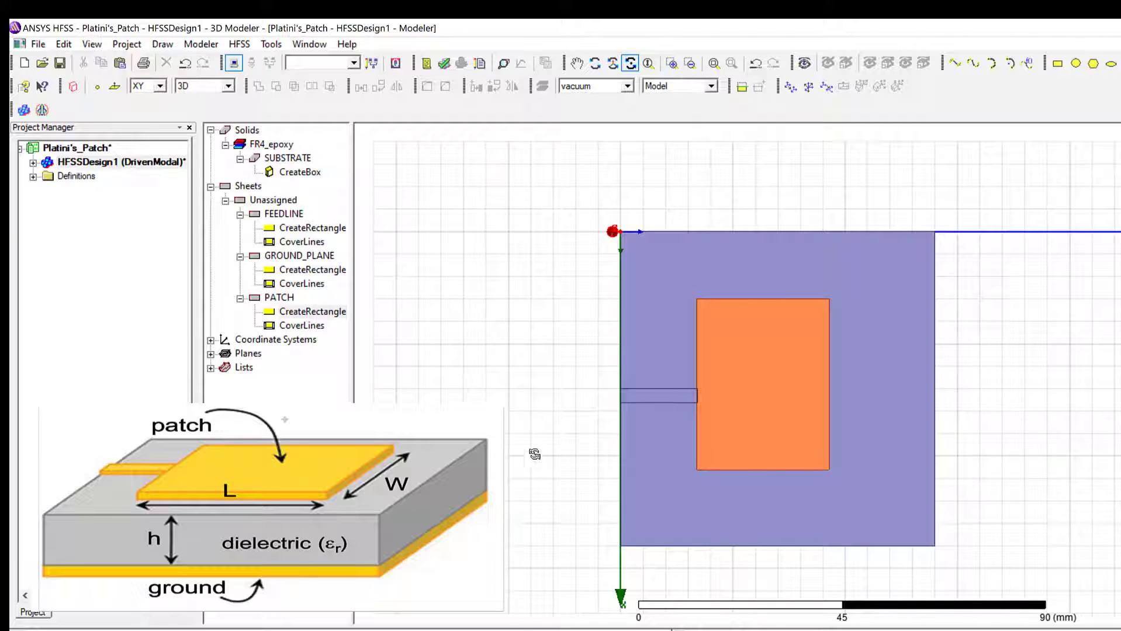
right_click(544, 249)
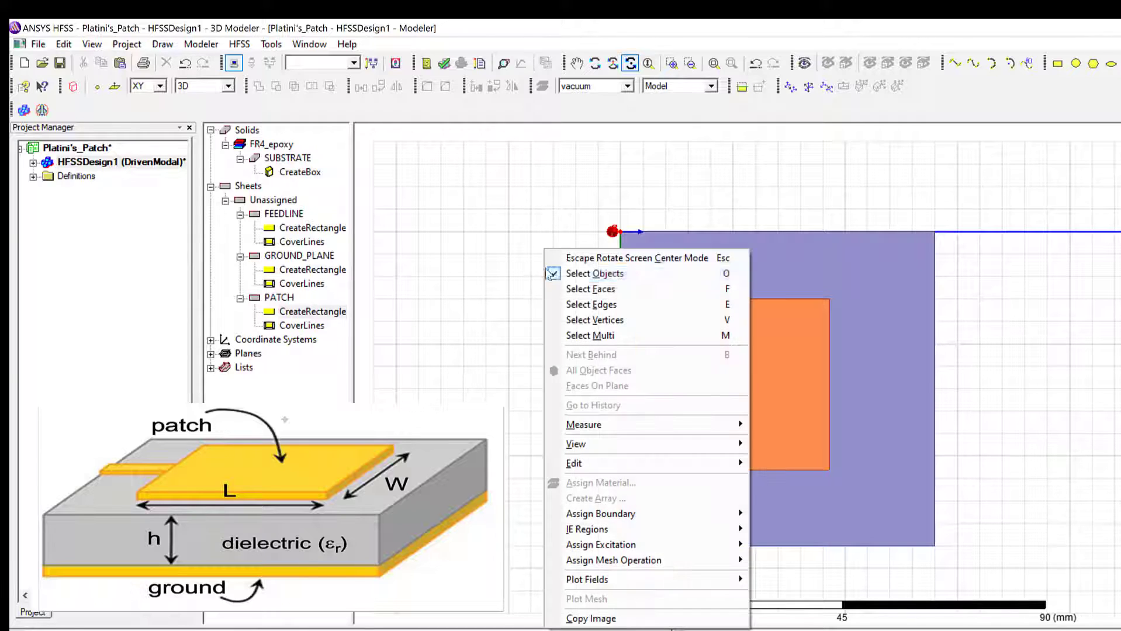
click(638, 258)
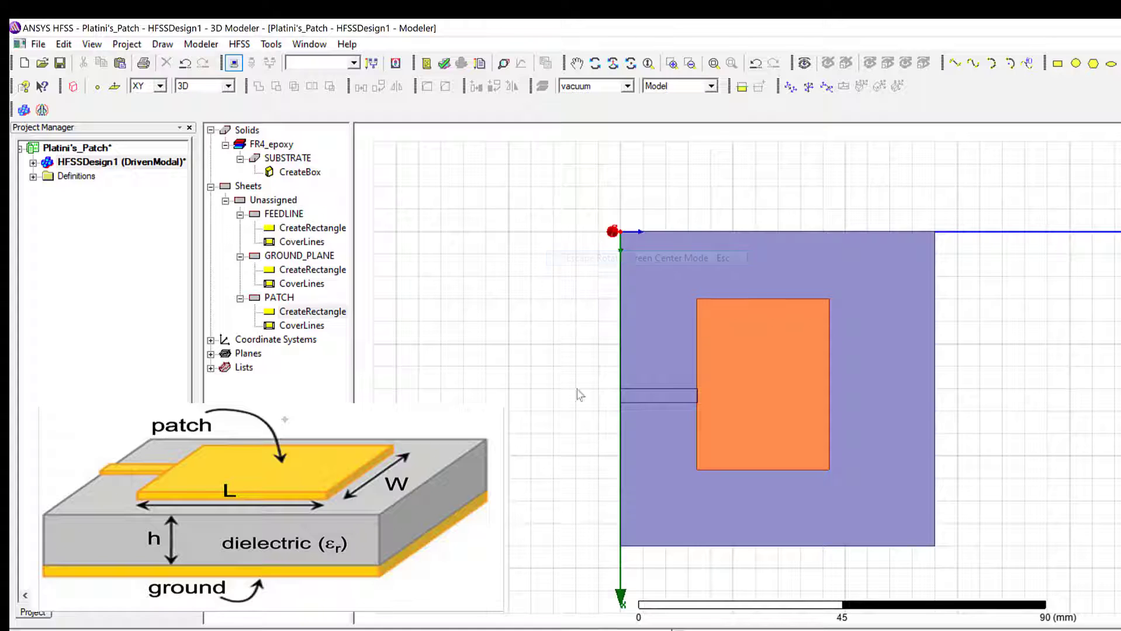
click(727, 387)
ctrl+click(659, 394)
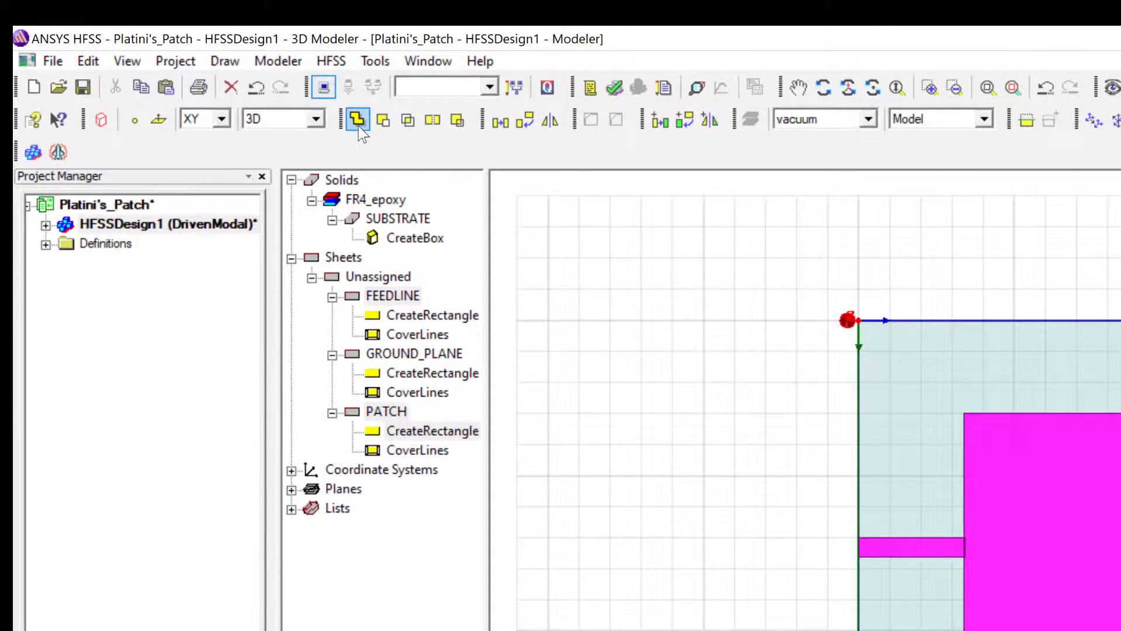
click(359, 122)
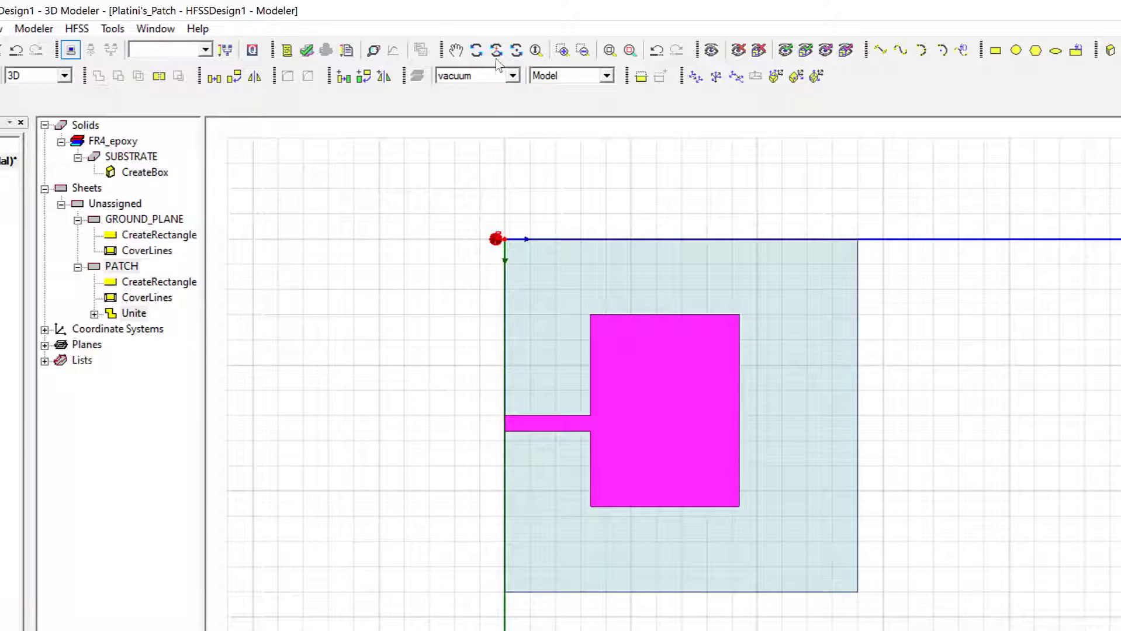
Step: Assign a Perfect E boundary to the ground plane, keeping the default name PerfE1
drag(392, 394, 562, 513)
drag(563, 410, 522, 391)
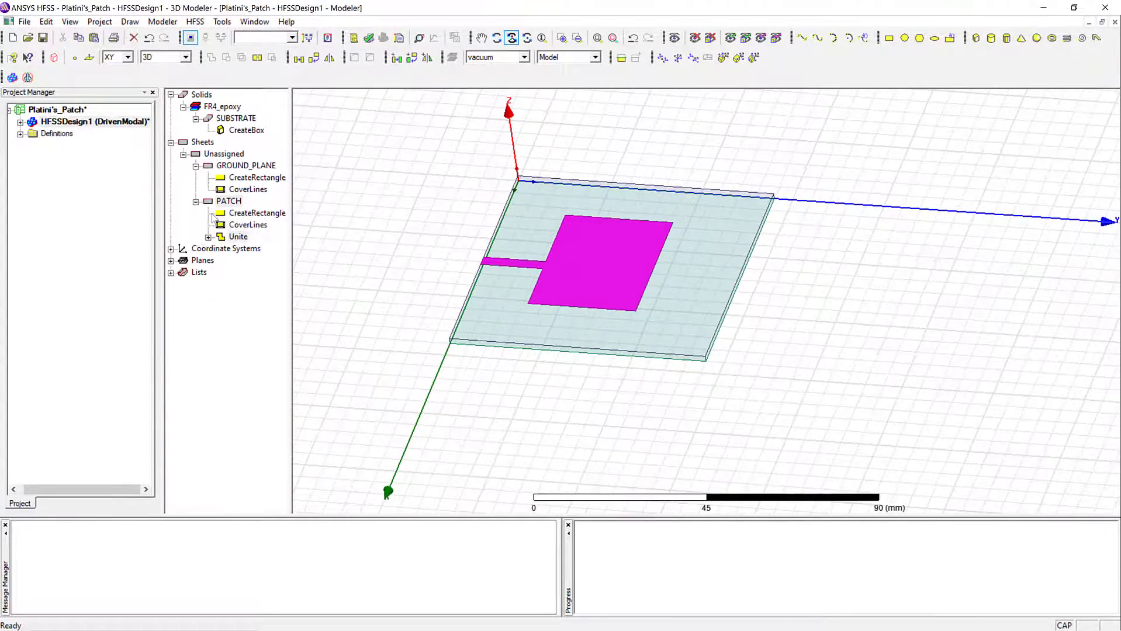
click(225, 167)
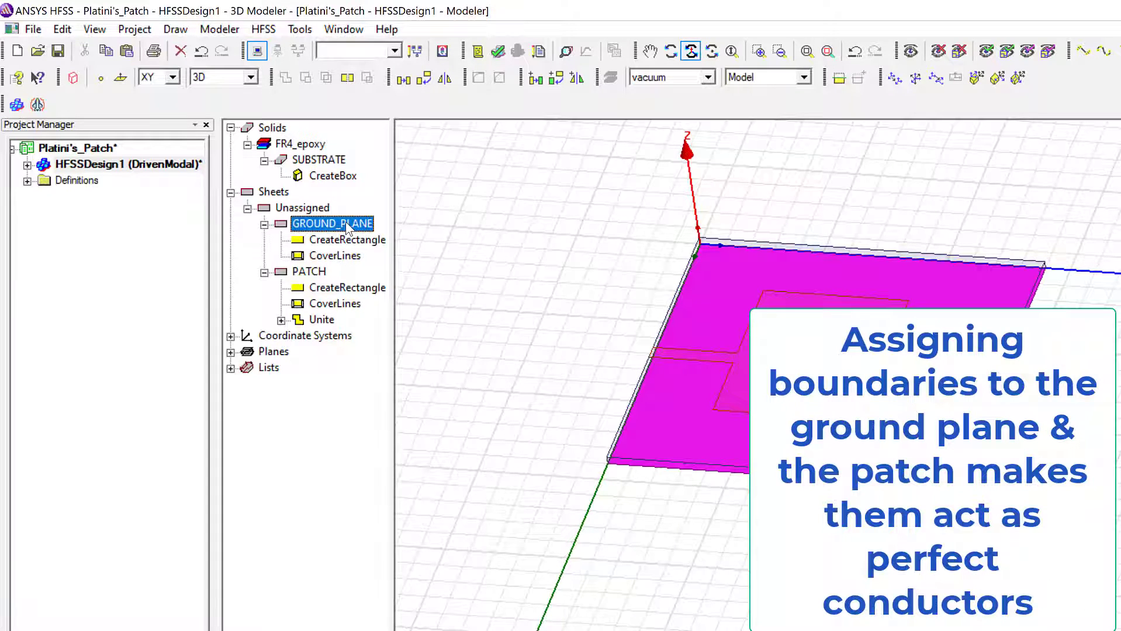
right_click(347, 227)
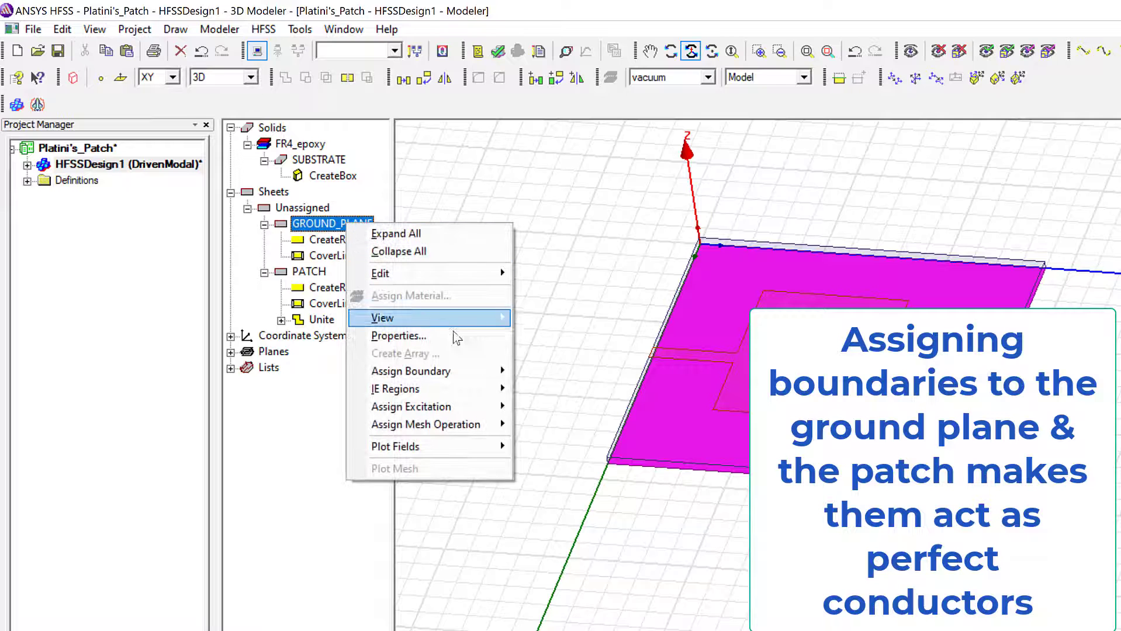
mouse_move(495, 373)
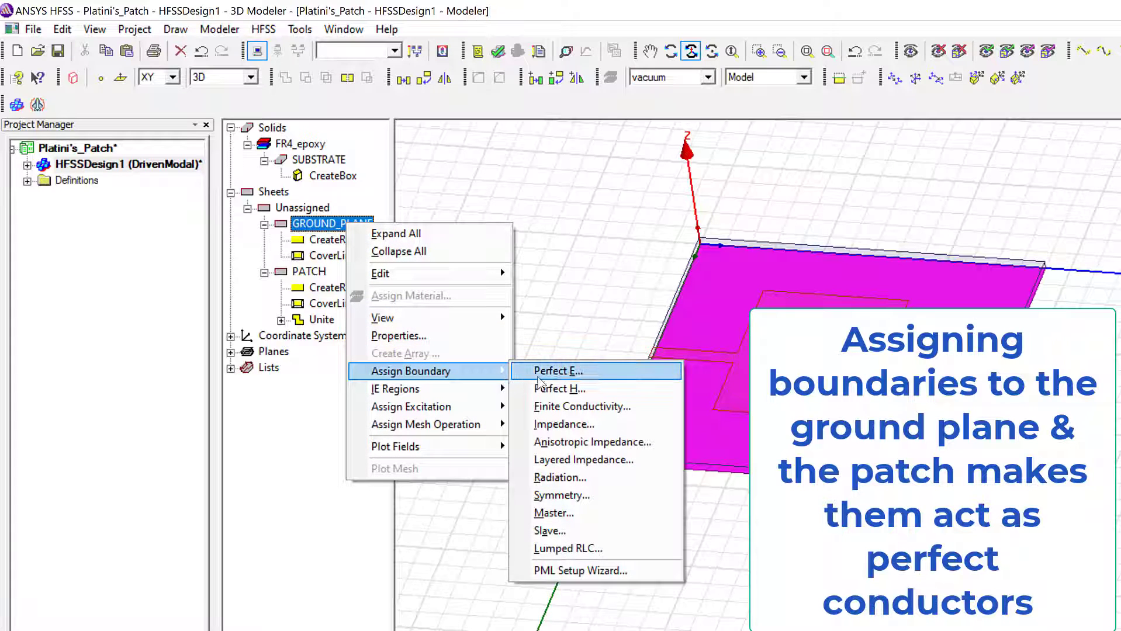
click(563, 377)
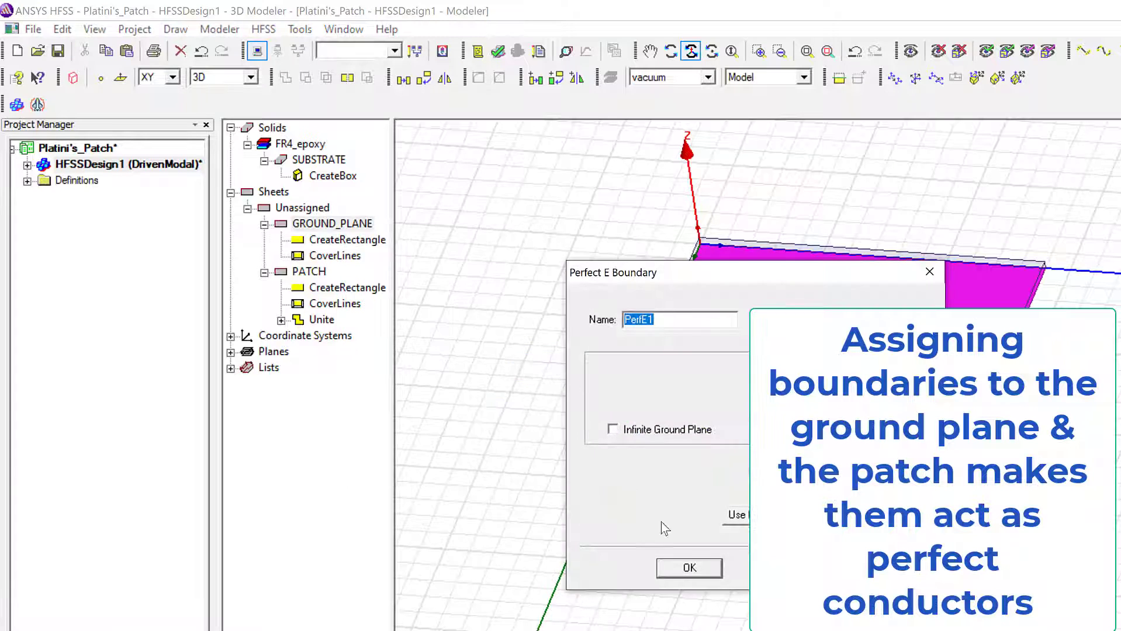
click(690, 567)
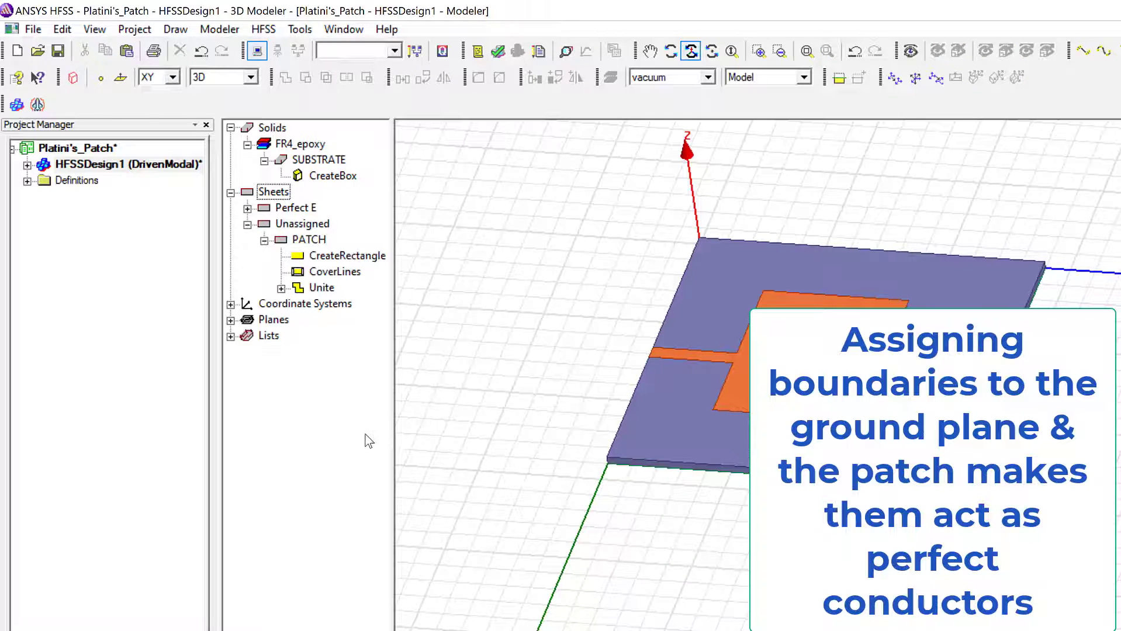
Step: Assign a Perfect E boundary to the united patch, keeping the default name PerfE2
right_click(310, 240)
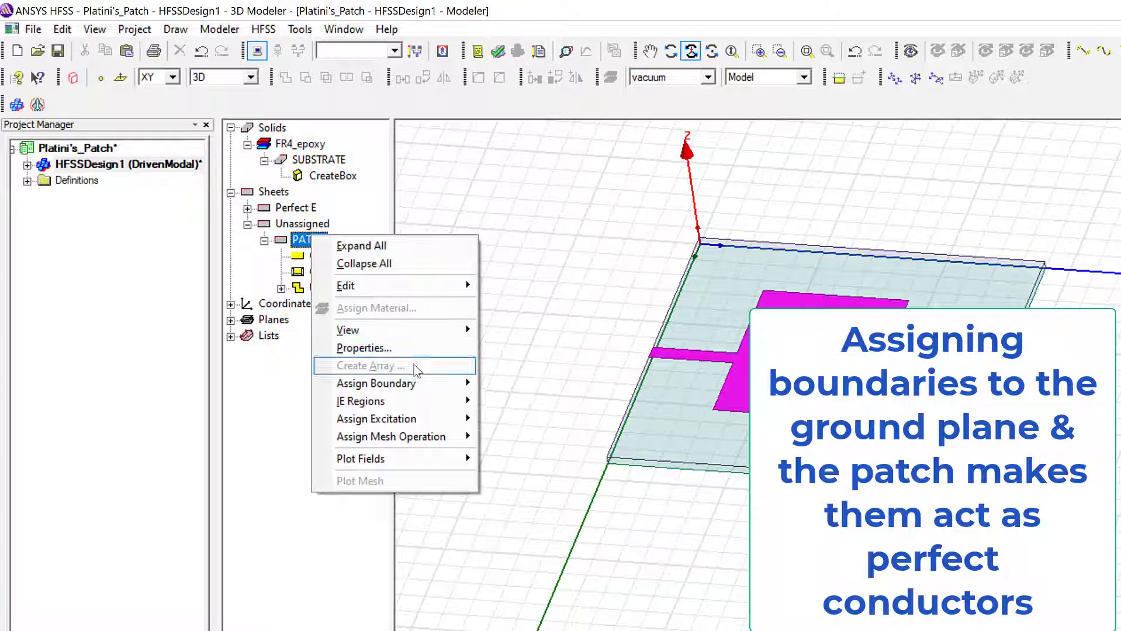
mouse_move(427, 381)
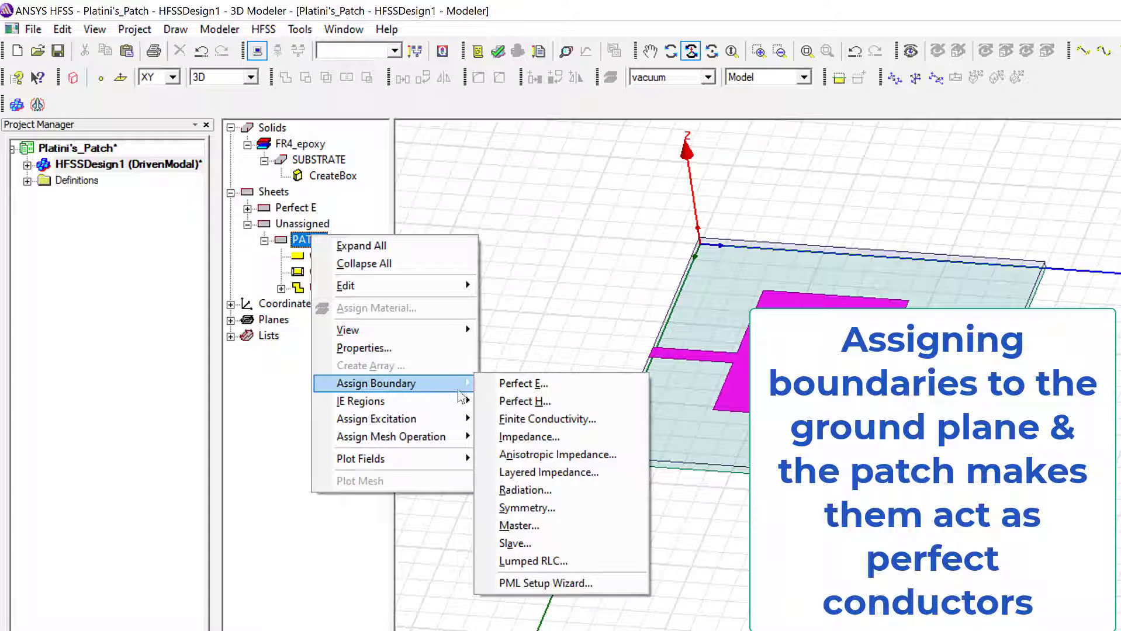
click(516, 385)
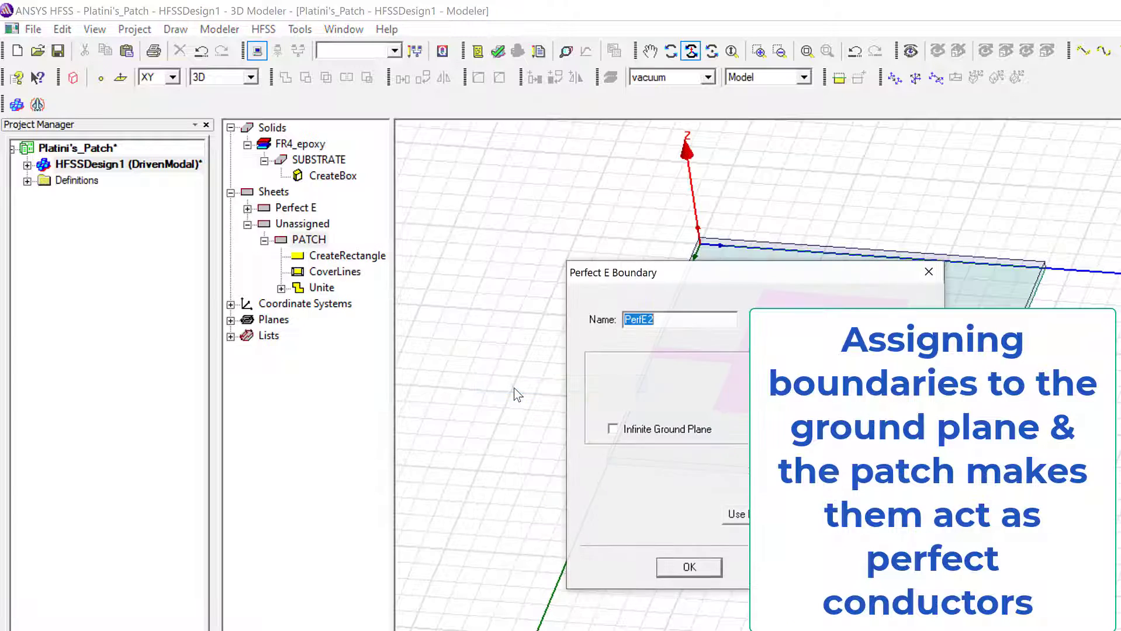
click(690, 568)
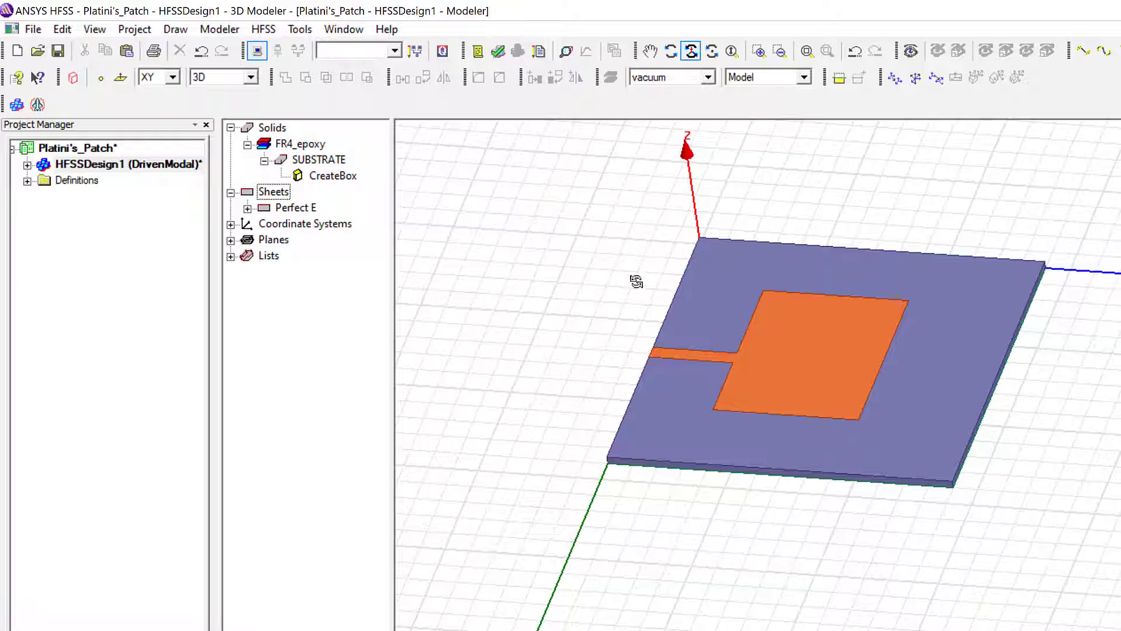
Step: Draw a rectangle about 3 mm wide and 1.6 mm high in the ZX plane, from the feedline's end edge down to the ground plane
click(172, 77)
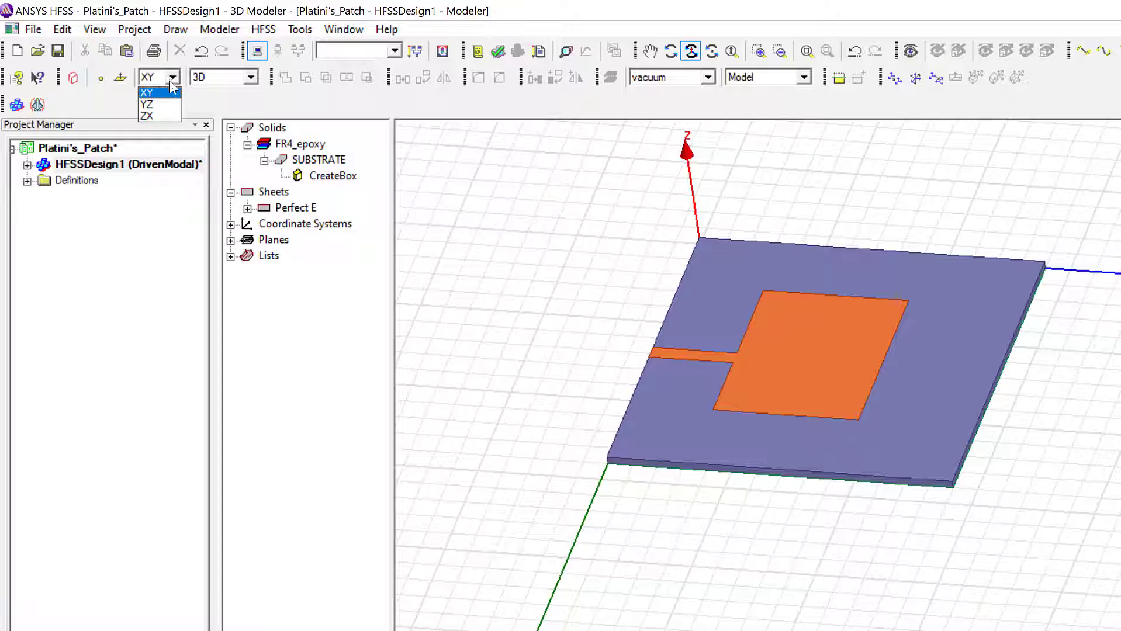
click(162, 116)
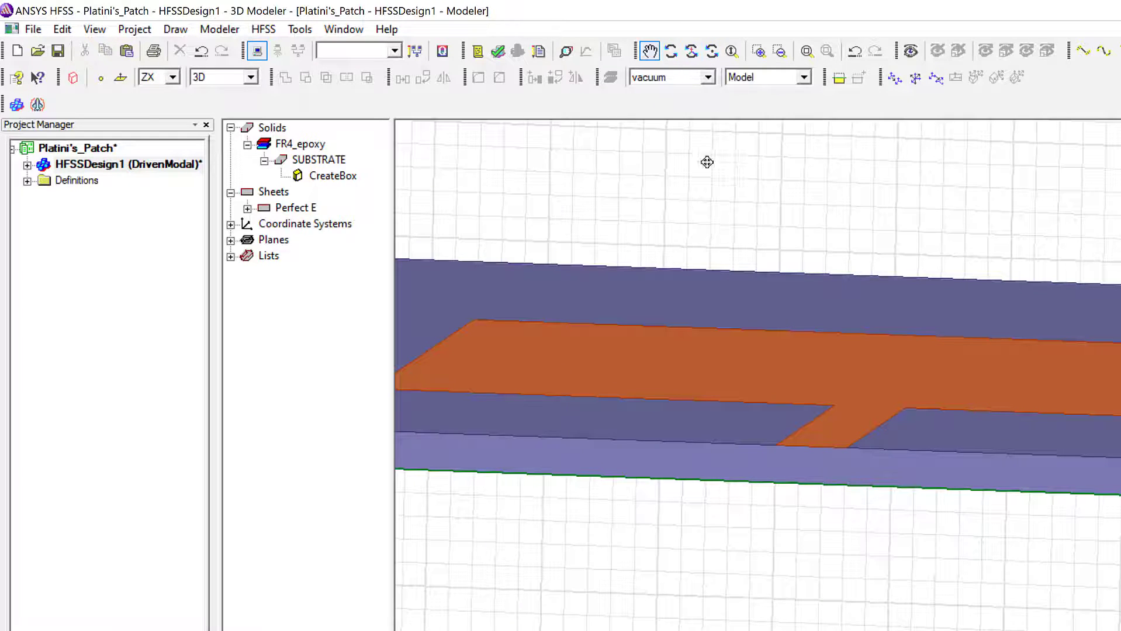
right_click(704, 155)
click(741, 170)
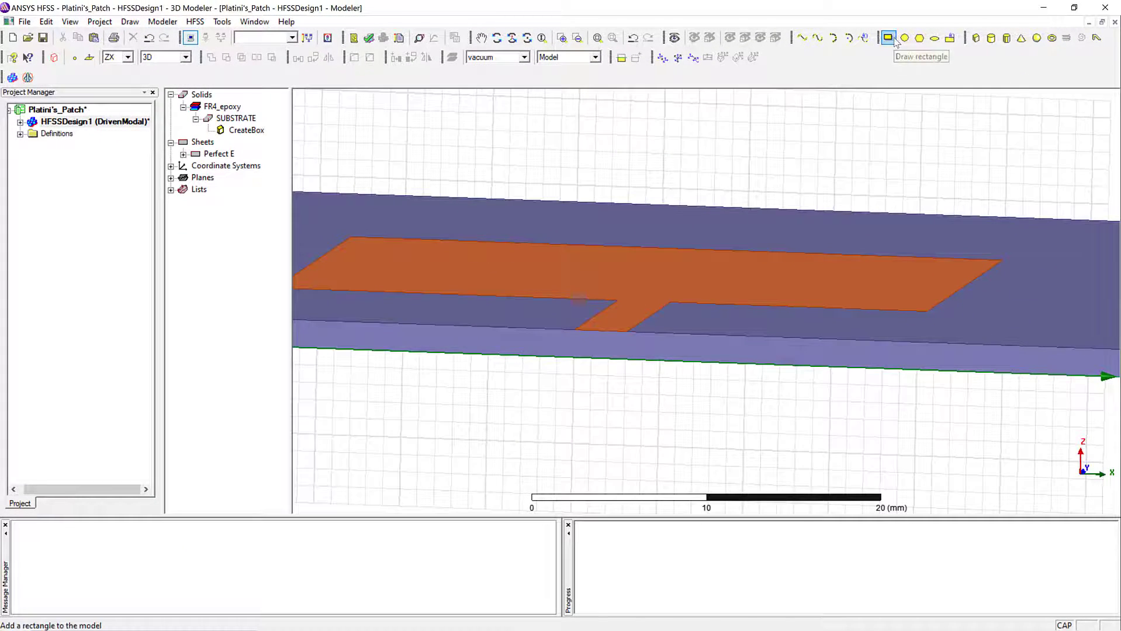
click(893, 40)
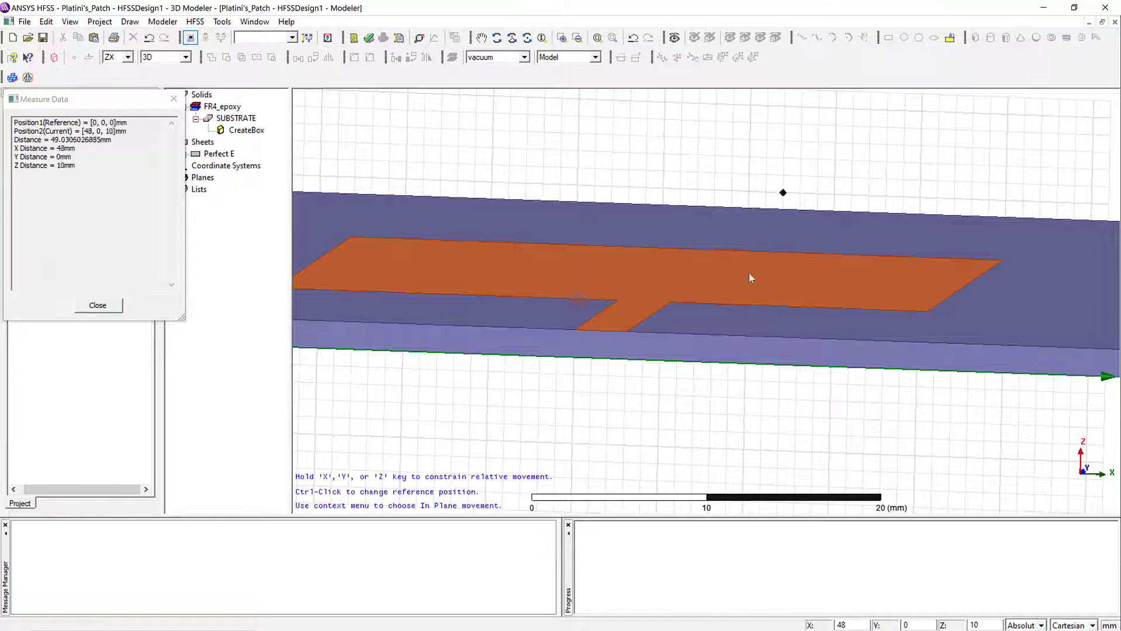
scroll(589, 331, up, 4)
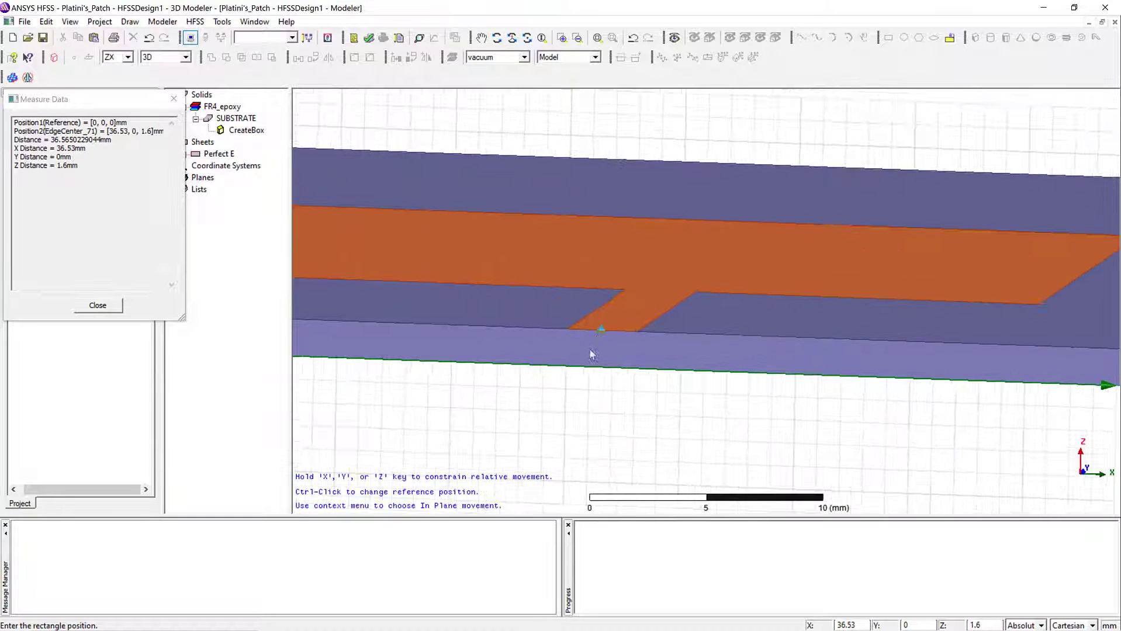
click(570, 329)
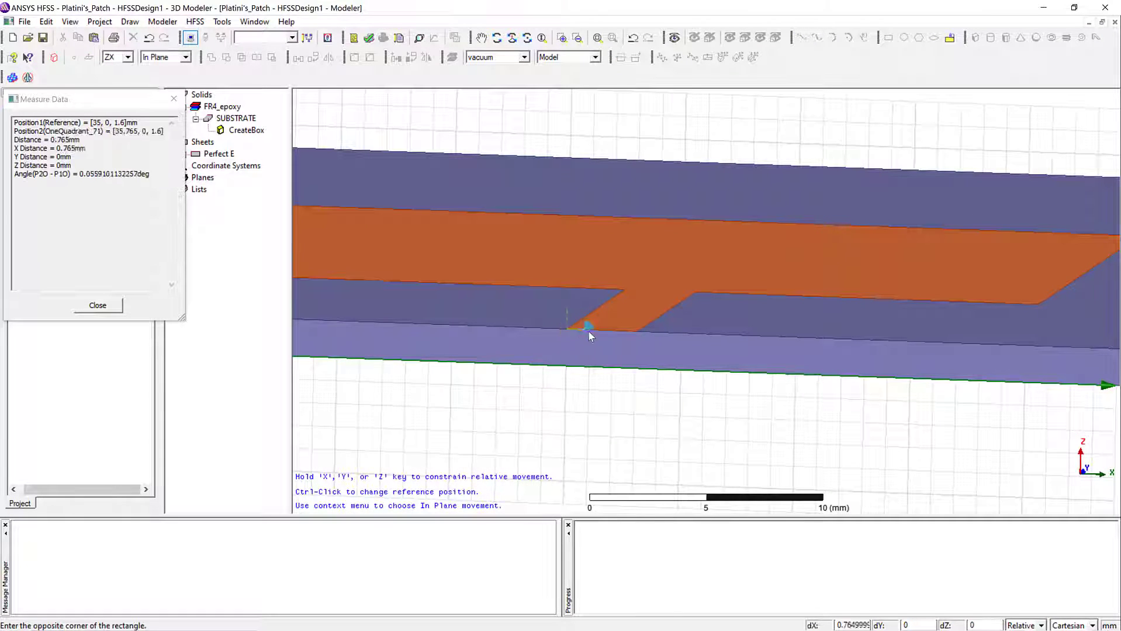
click(635, 368)
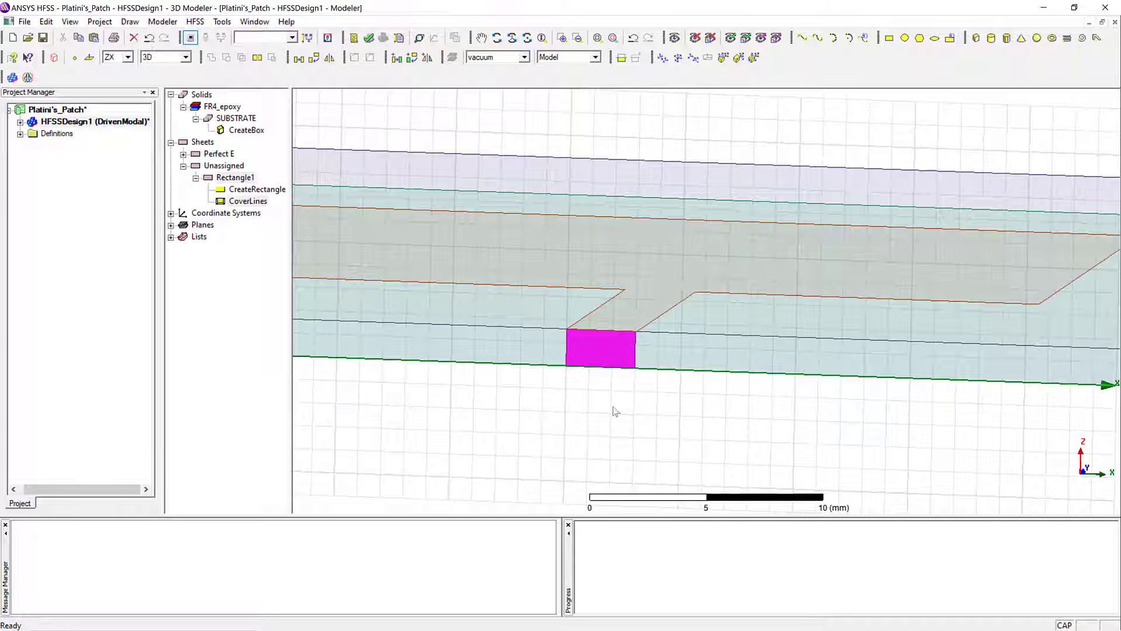
Step: Rename the new rectangle at the feedline's end as PORT
scroll(605, 413, up, 4)
scroll(603, 413, down, 2)
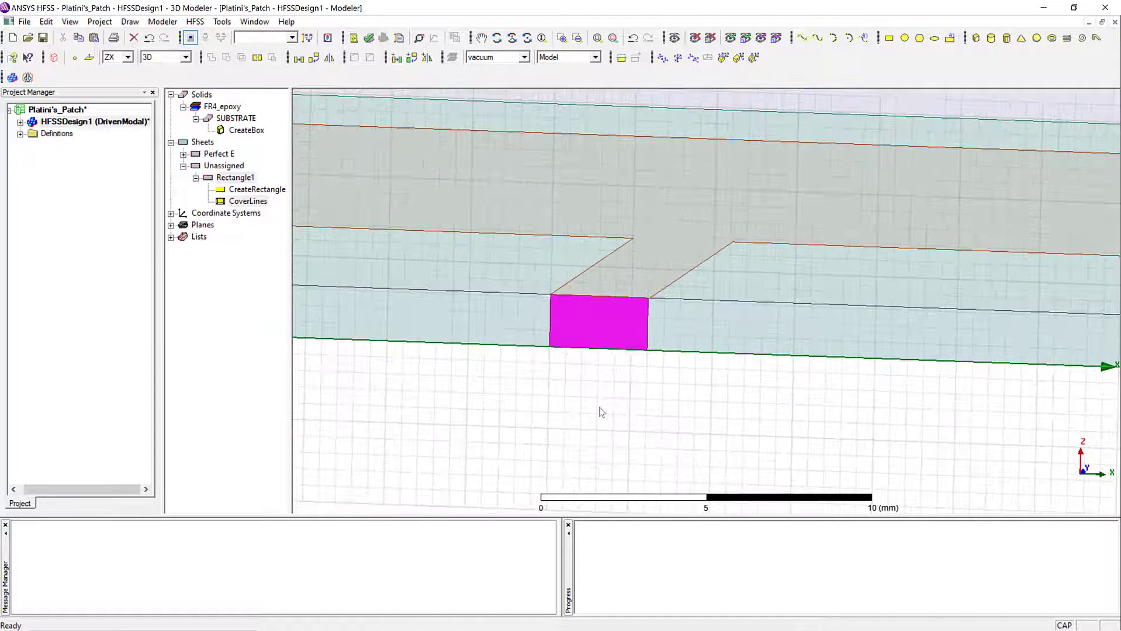
double_click(245, 180)
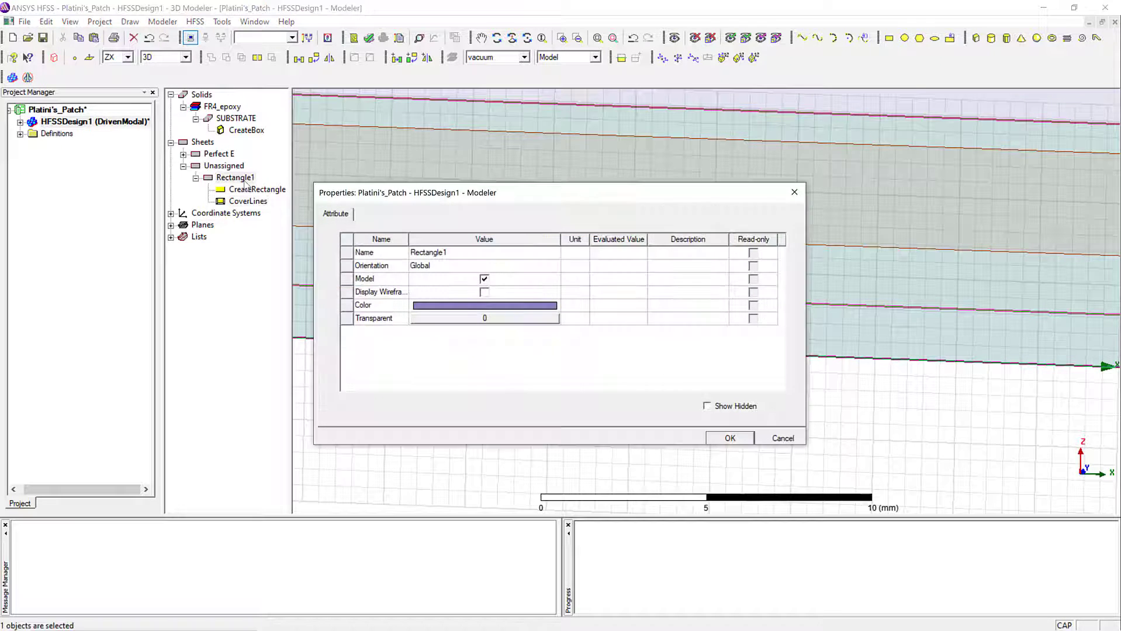
click(483, 254)
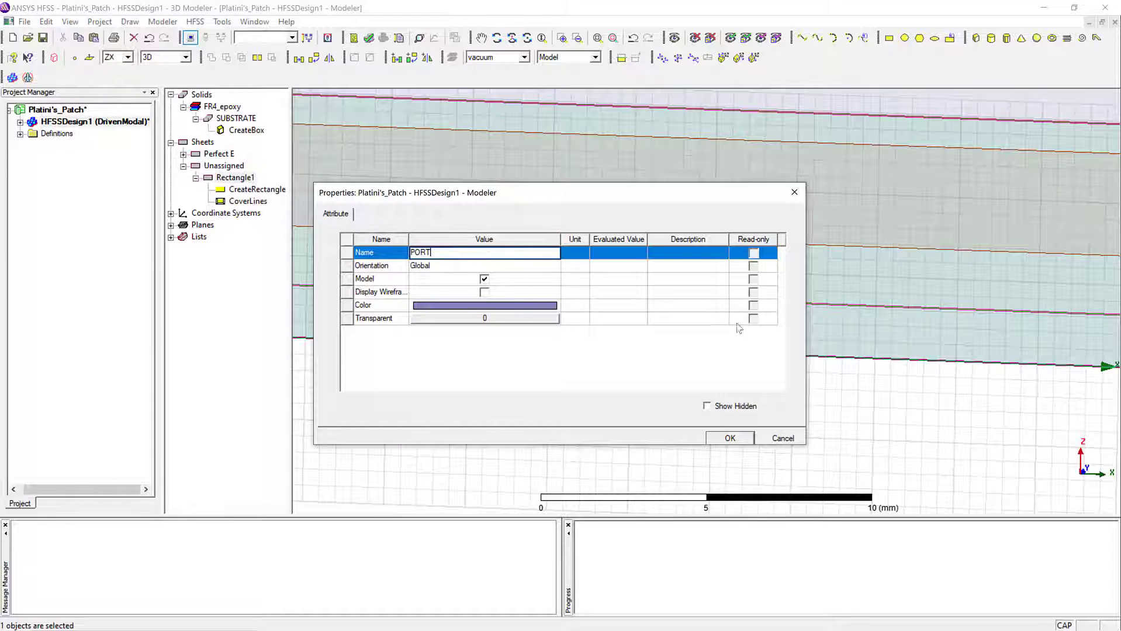
click(731, 439)
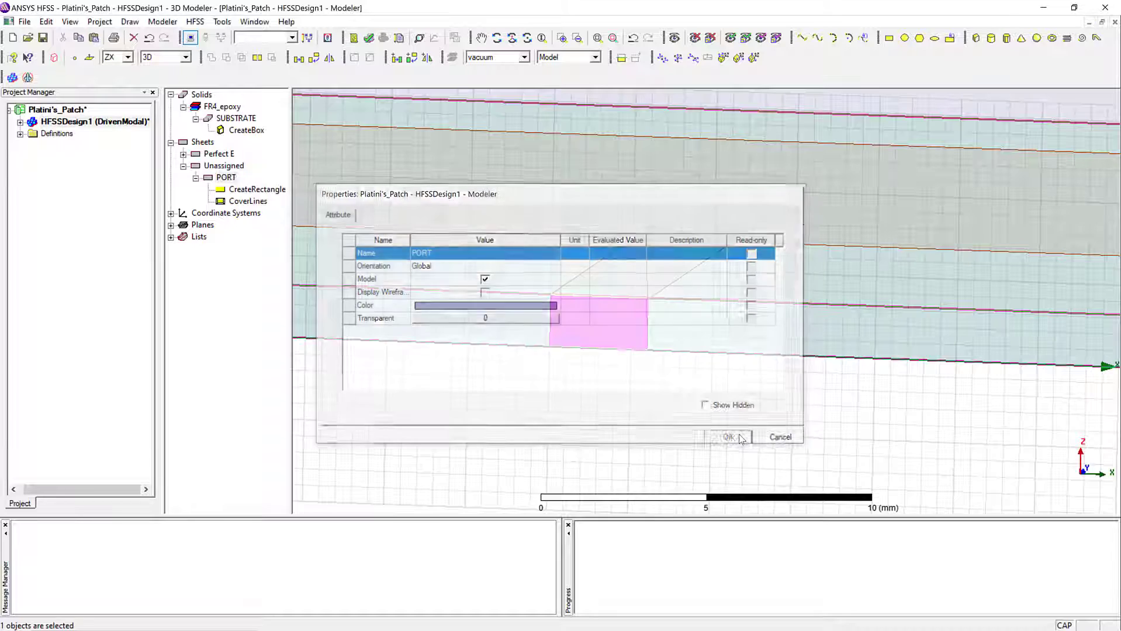
Step: Assign a lumped port named 1 with 50 ohm resistance to PORT, with an integration line from the ground edge's midpoint to the feedline edge's midpoint
right_click(232, 178)
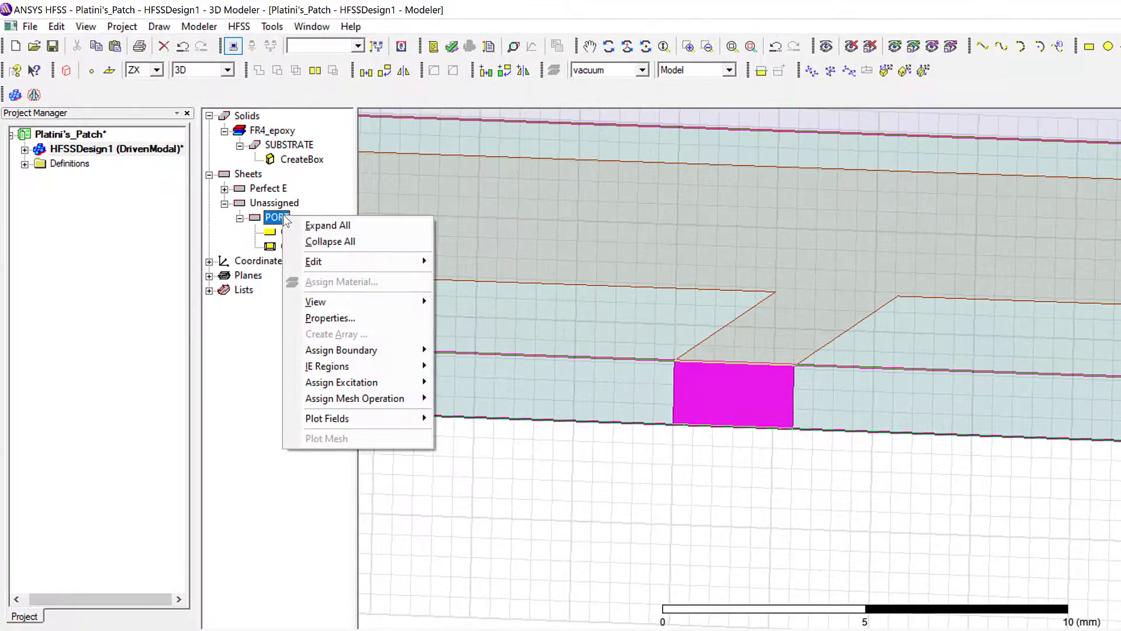
mouse_move(376, 383)
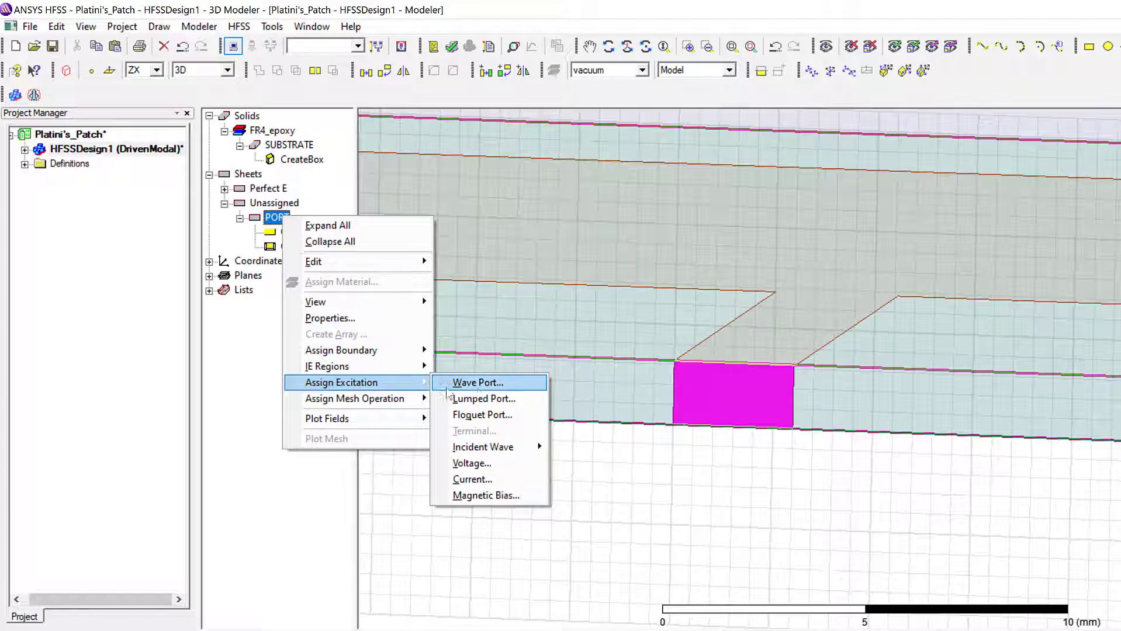
click(497, 400)
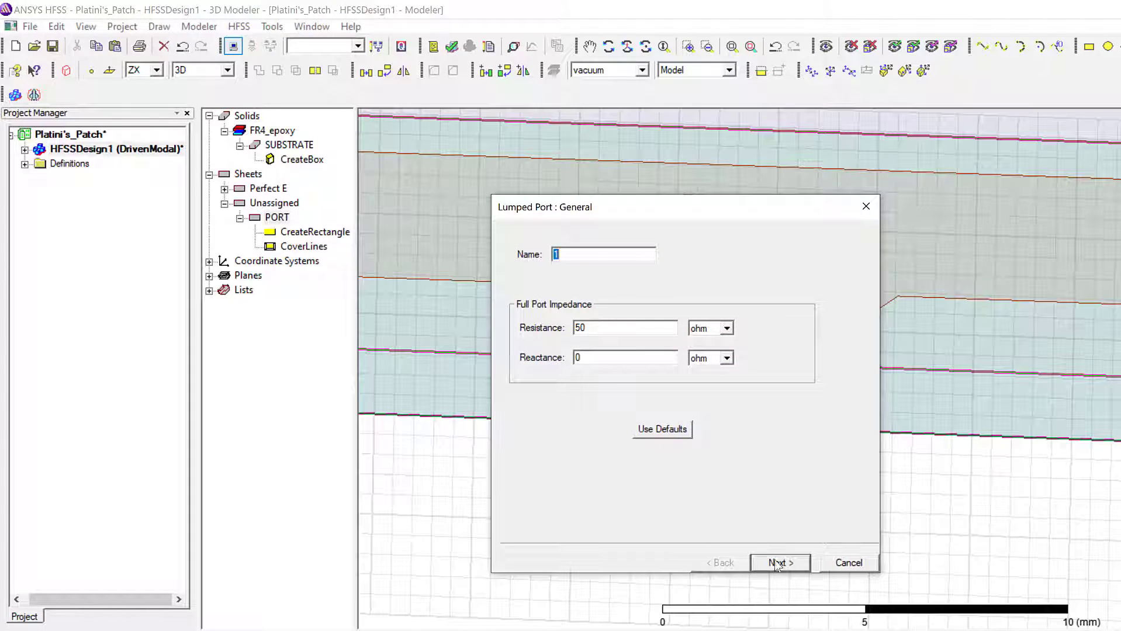
click(779, 563)
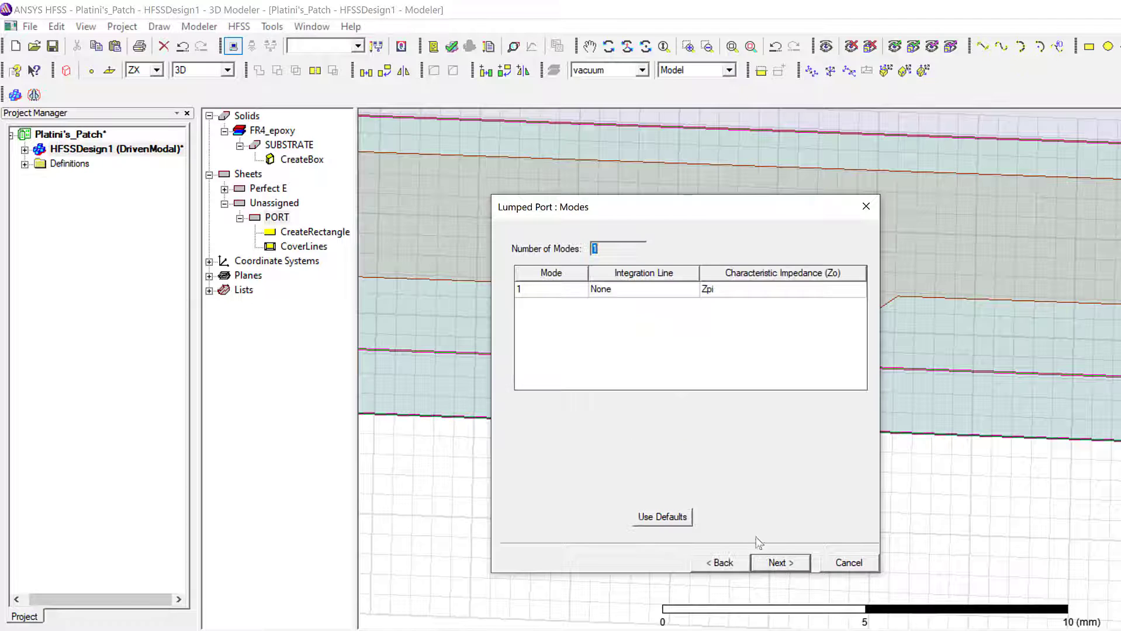
click(677, 289)
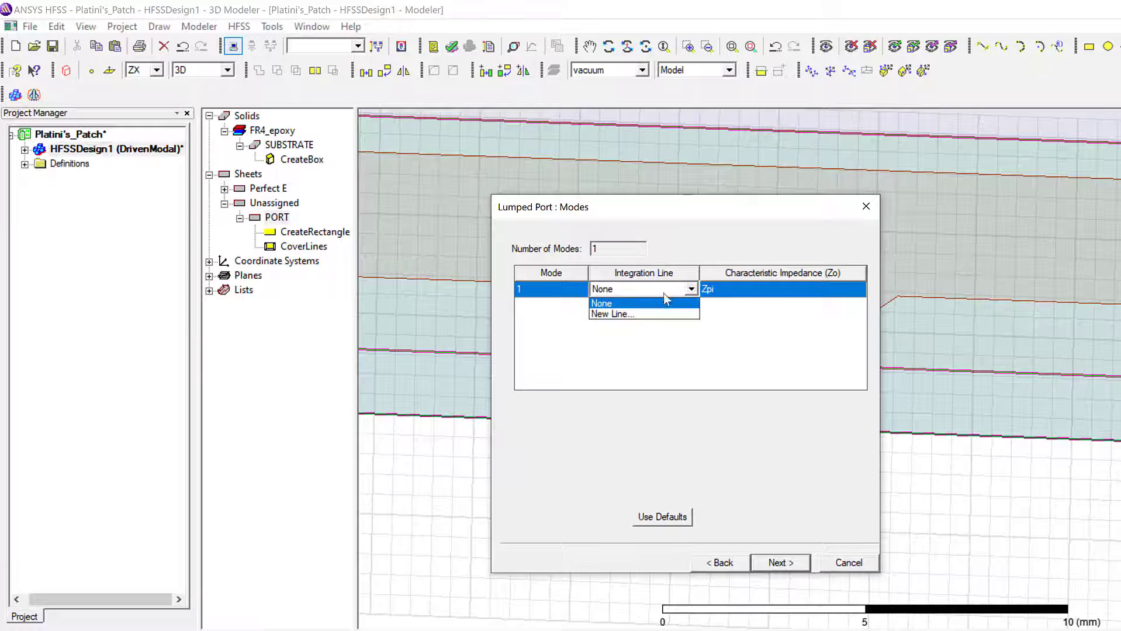
click(647, 316)
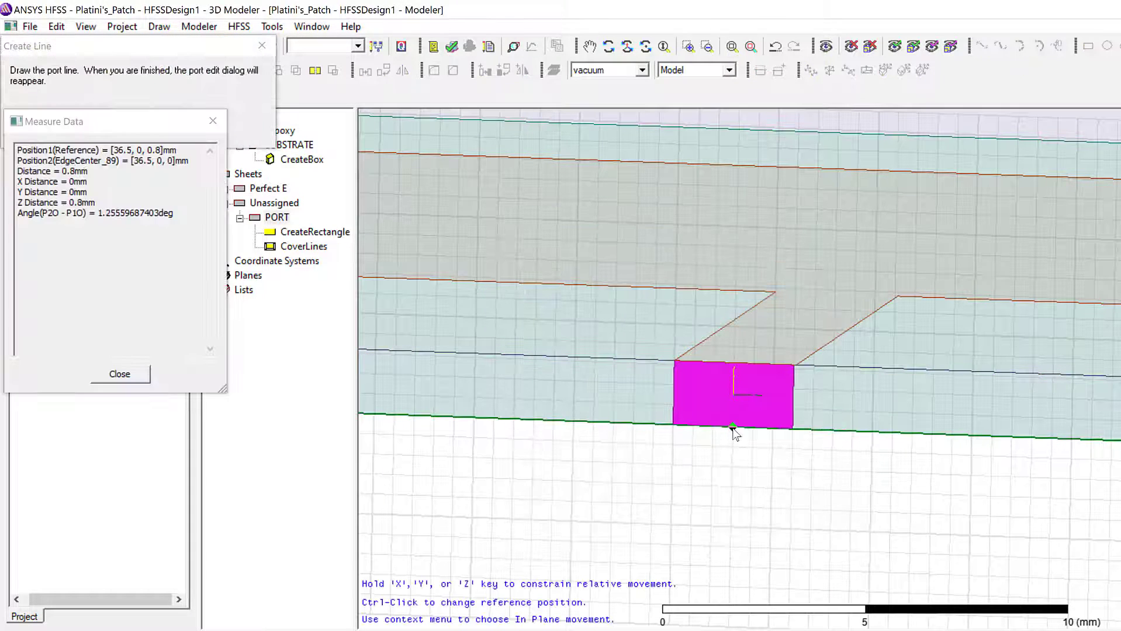
click(734, 429)
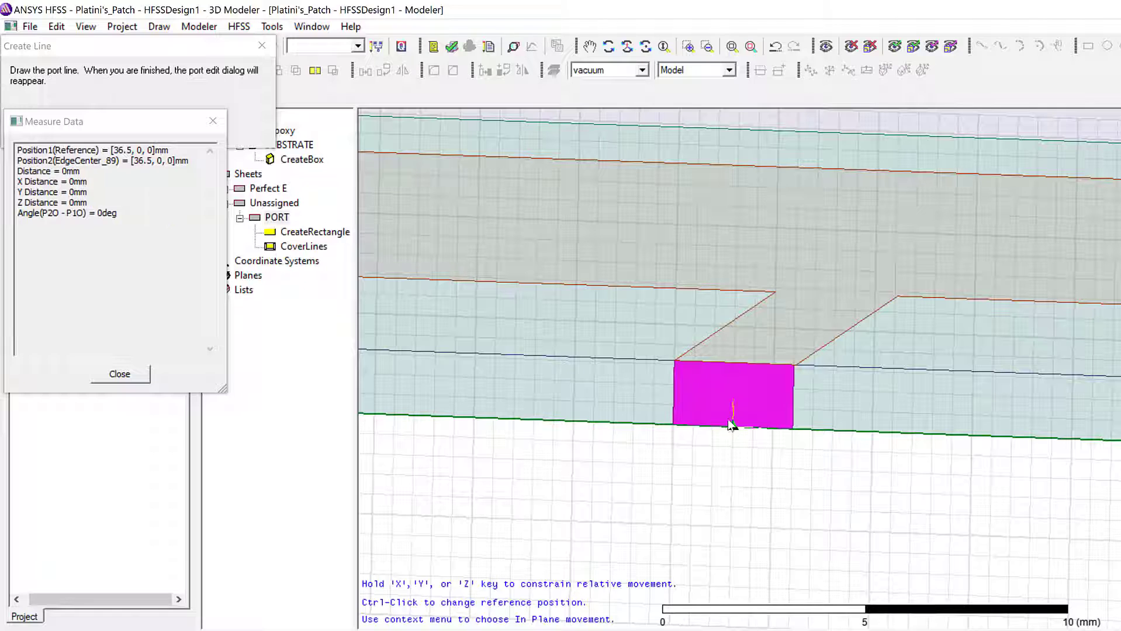
click(735, 363)
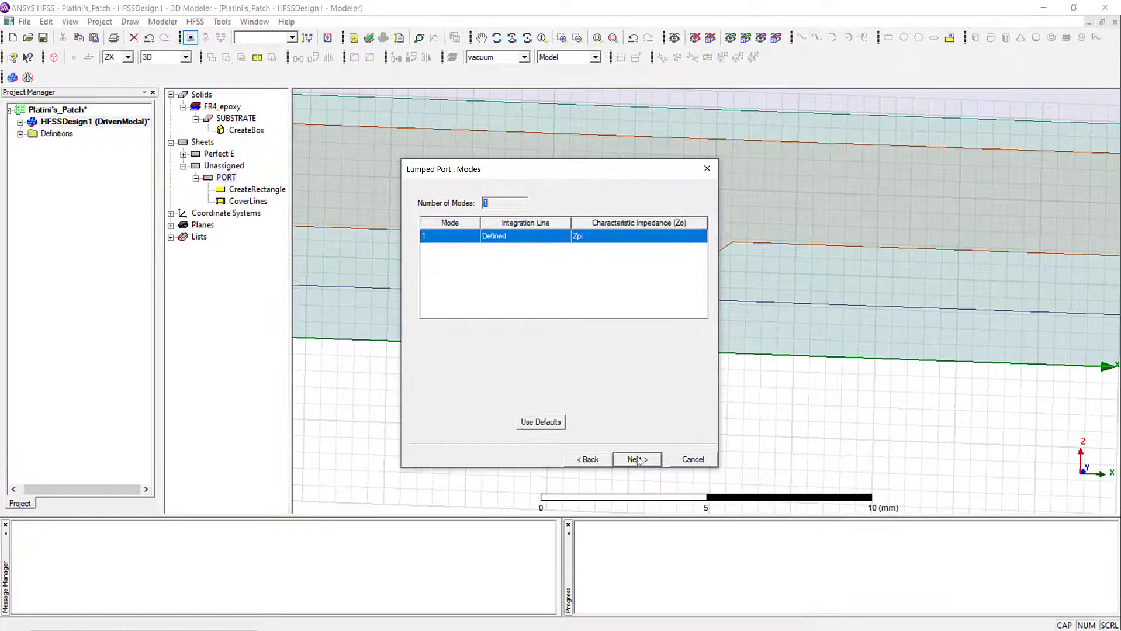
click(637, 460)
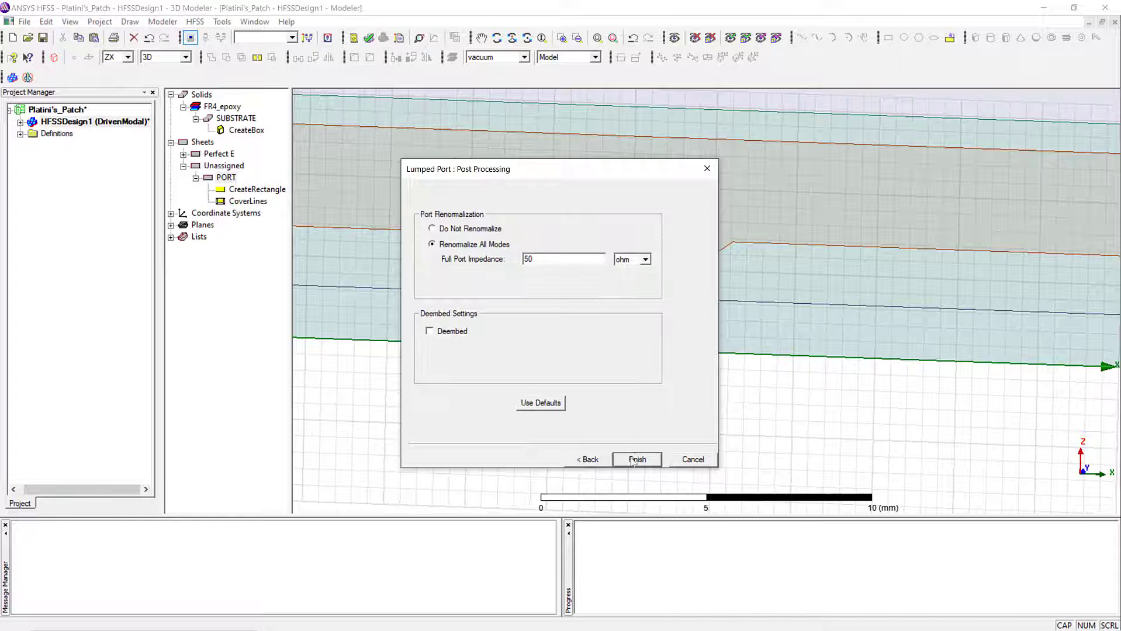
click(636, 459)
Step: Examine the whole antenna from an oblique angle, with the design's entries expanded in the project tree
scroll(582, 364, down, 3)
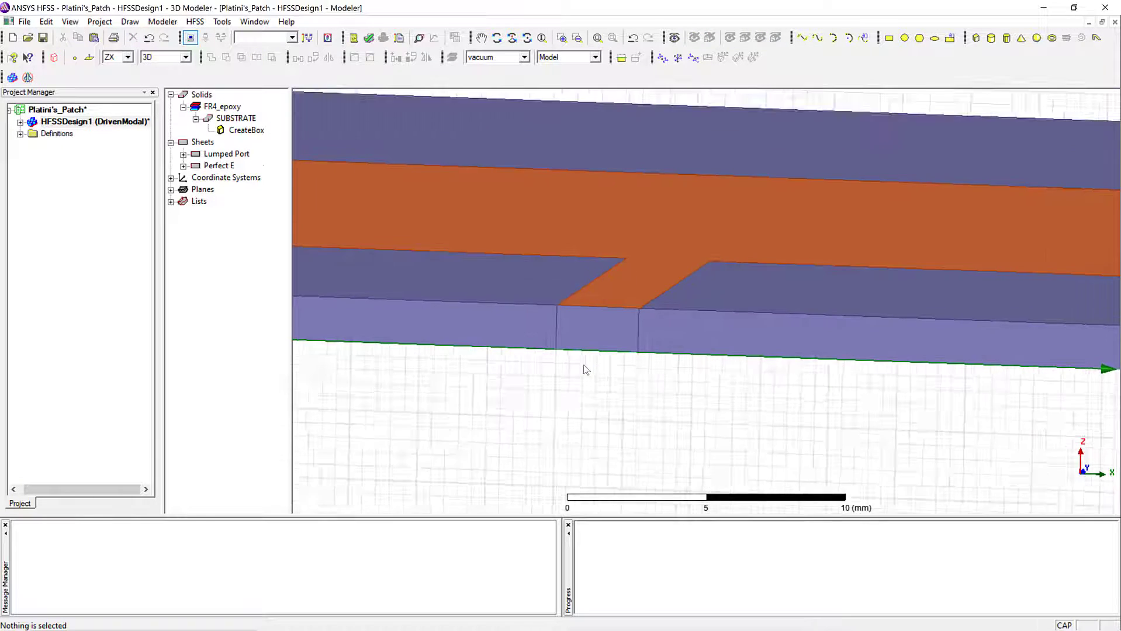
scroll(515, 341, down, 5)
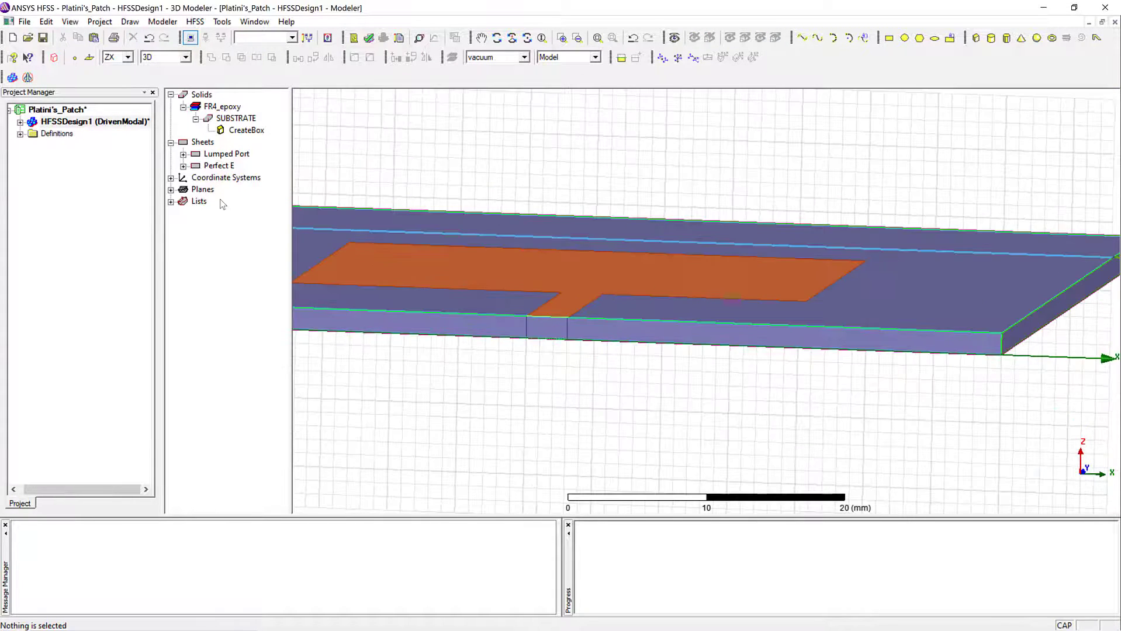
click(21, 123)
scroll(532, 332, down, 5)
scroll(596, 324, down, 4)
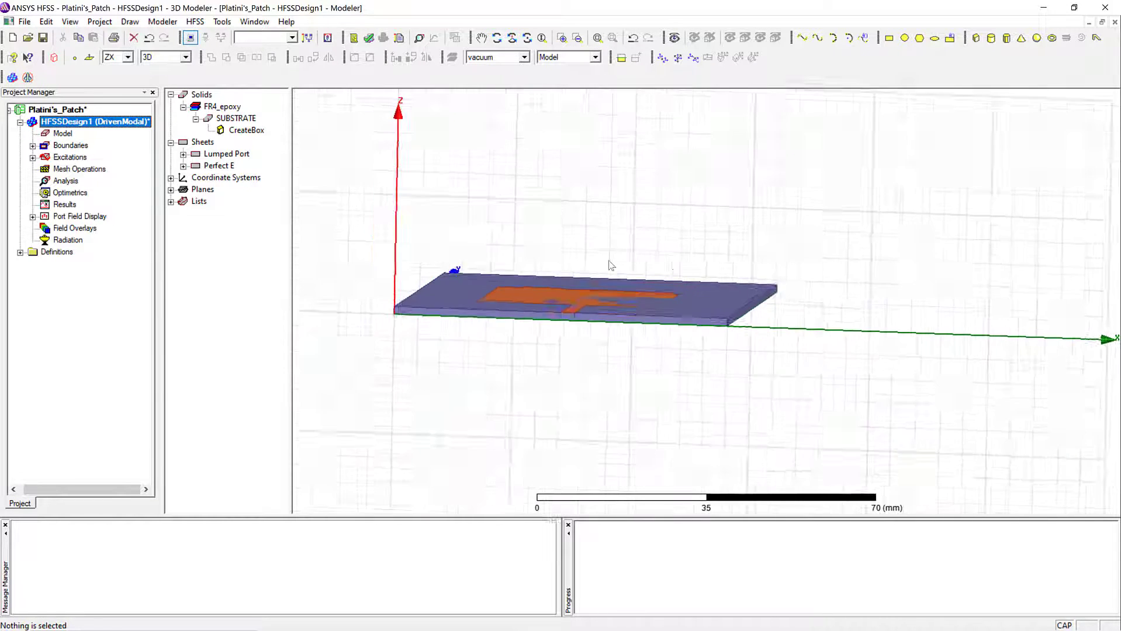
click(512, 37)
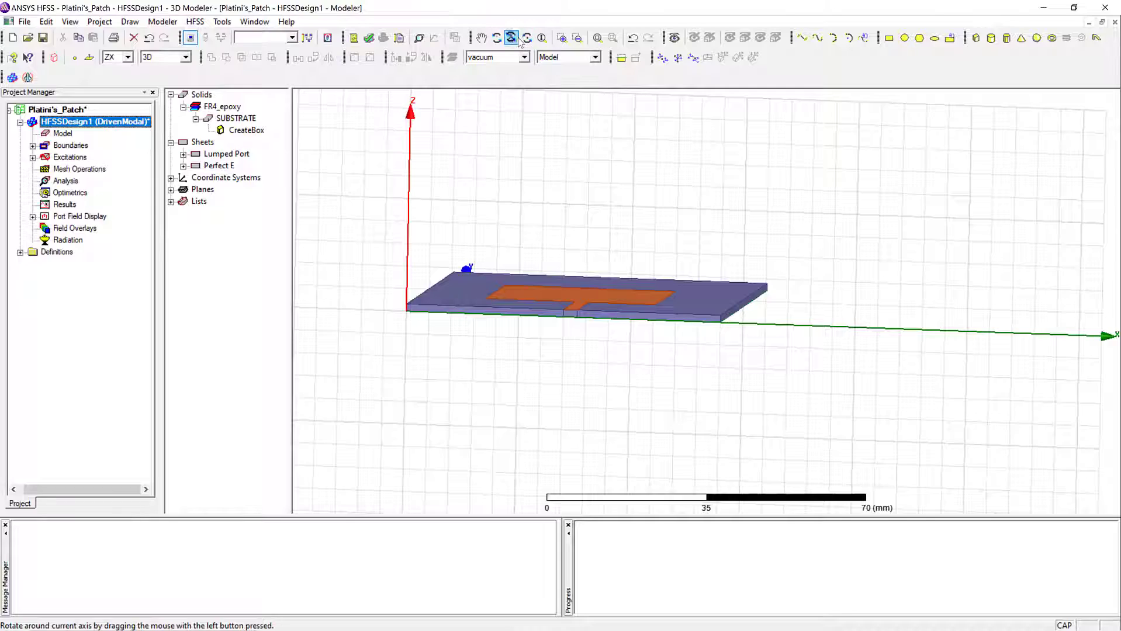
drag(959, 322, 682, 304)
drag(560, 268, 640, 277)
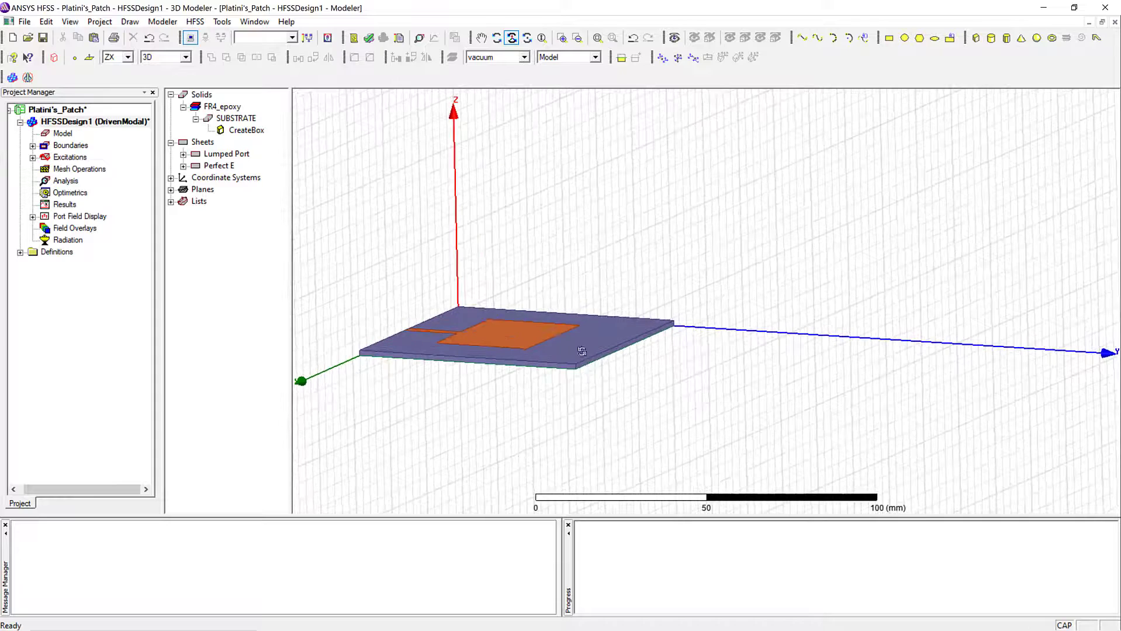
click(482, 39)
drag(601, 236, 725, 260)
scroll(535, 222, up, 3)
scroll(535, 223, up, 1)
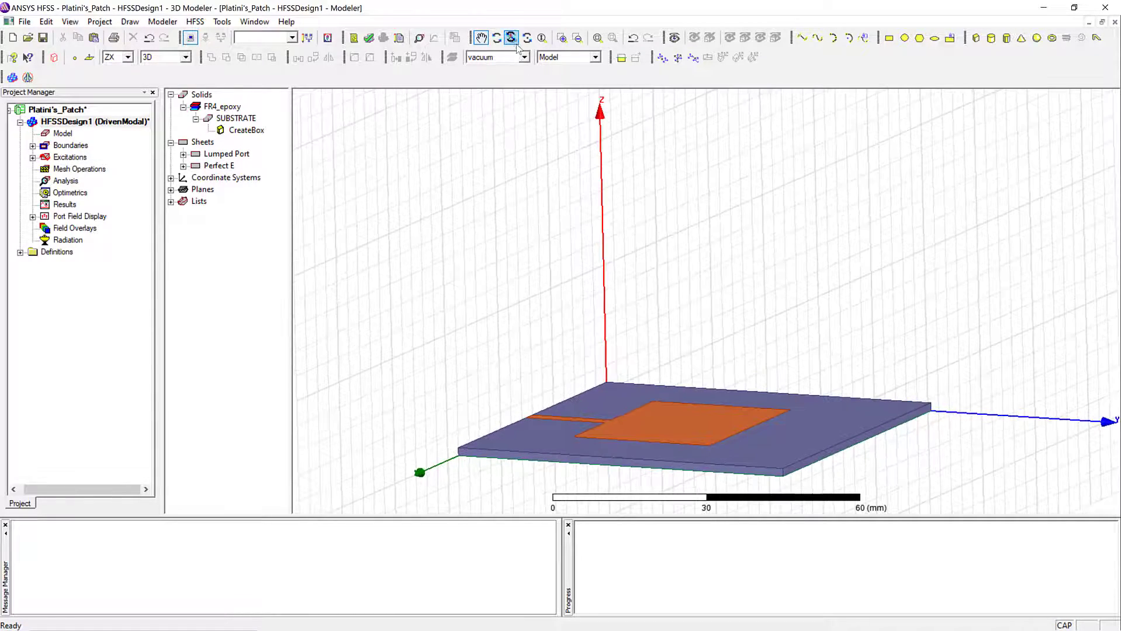
click(496, 38)
drag(520, 276, 473, 198)
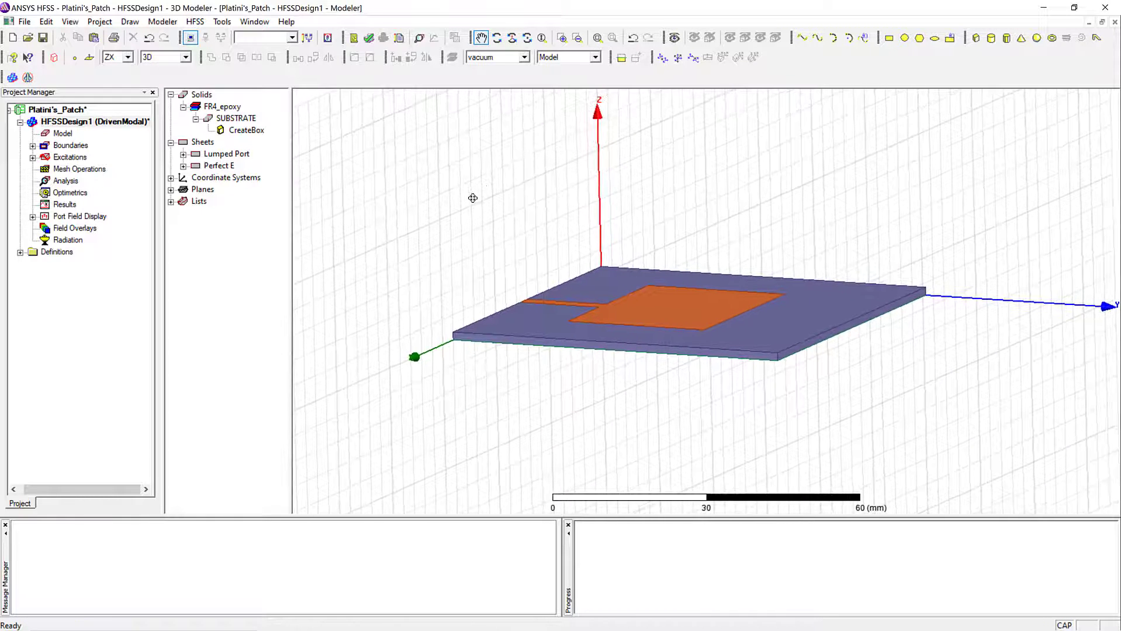
right_click(436, 104)
click(449, 117)
Step: Check which sheets the PerfE1 and PerfE2 boundaries and the lumped port excitation are assigned to
click(32, 146)
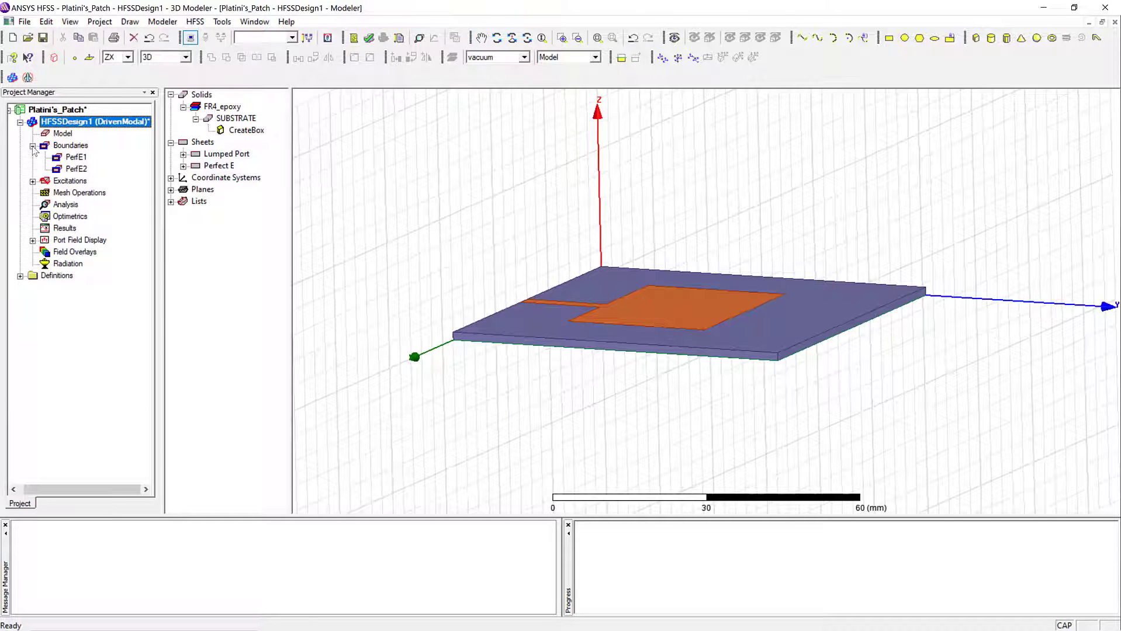
click(69, 146)
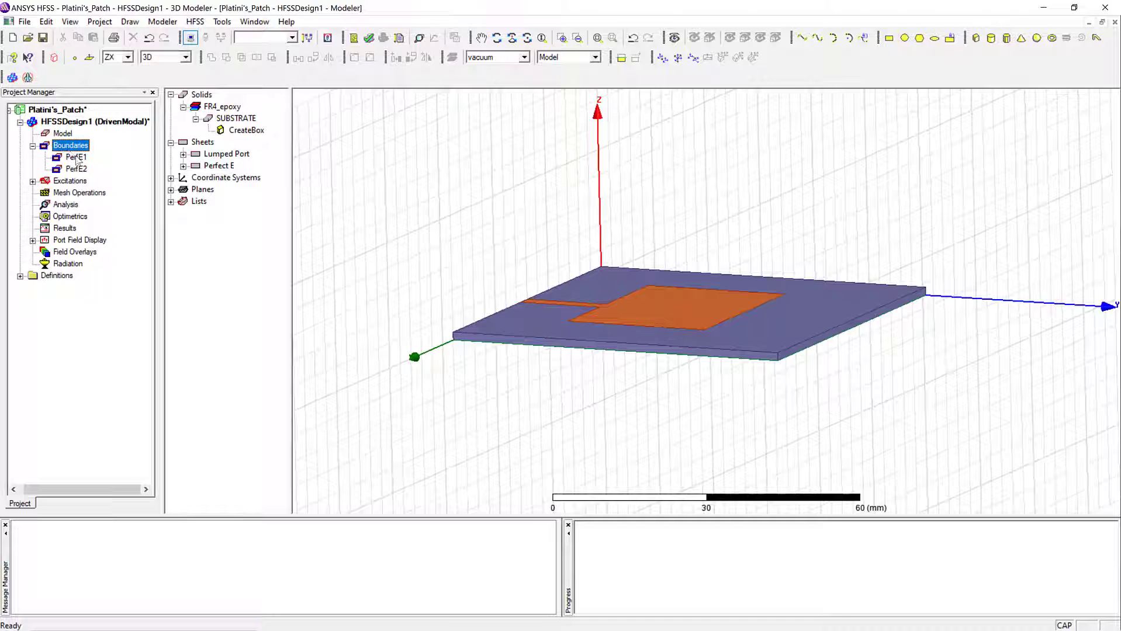
click(76, 158)
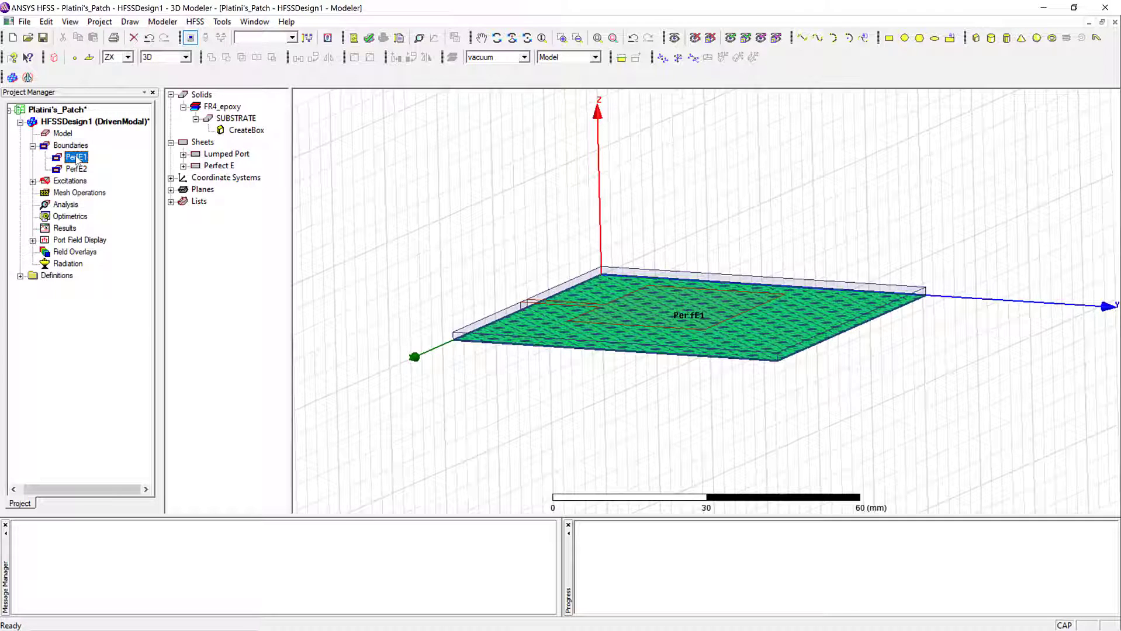
click(76, 169)
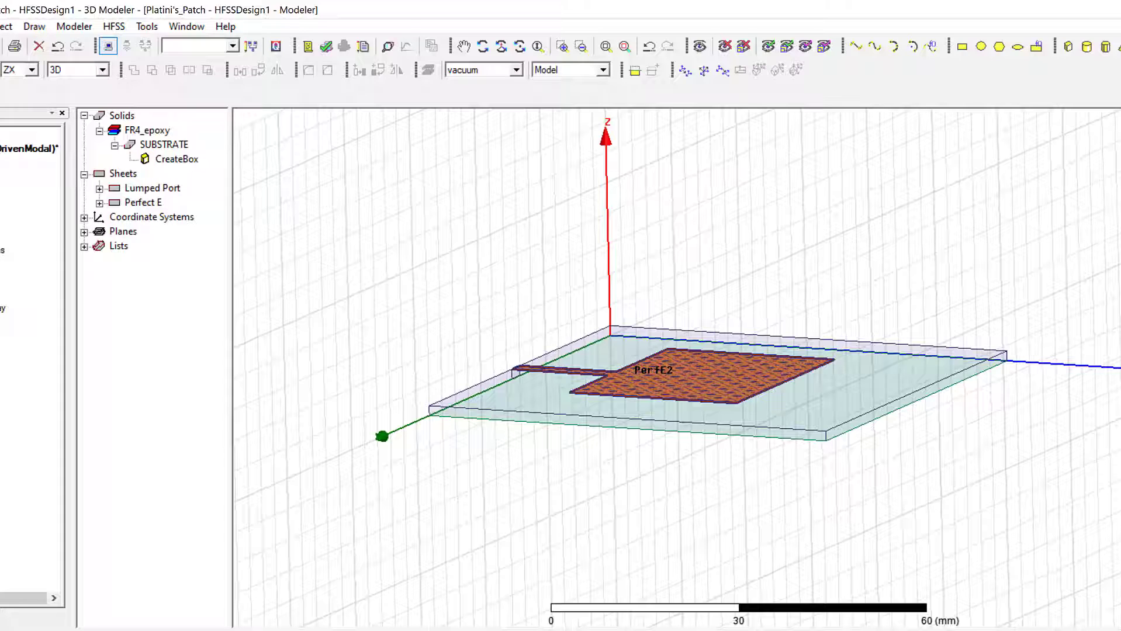
click(1, 235)
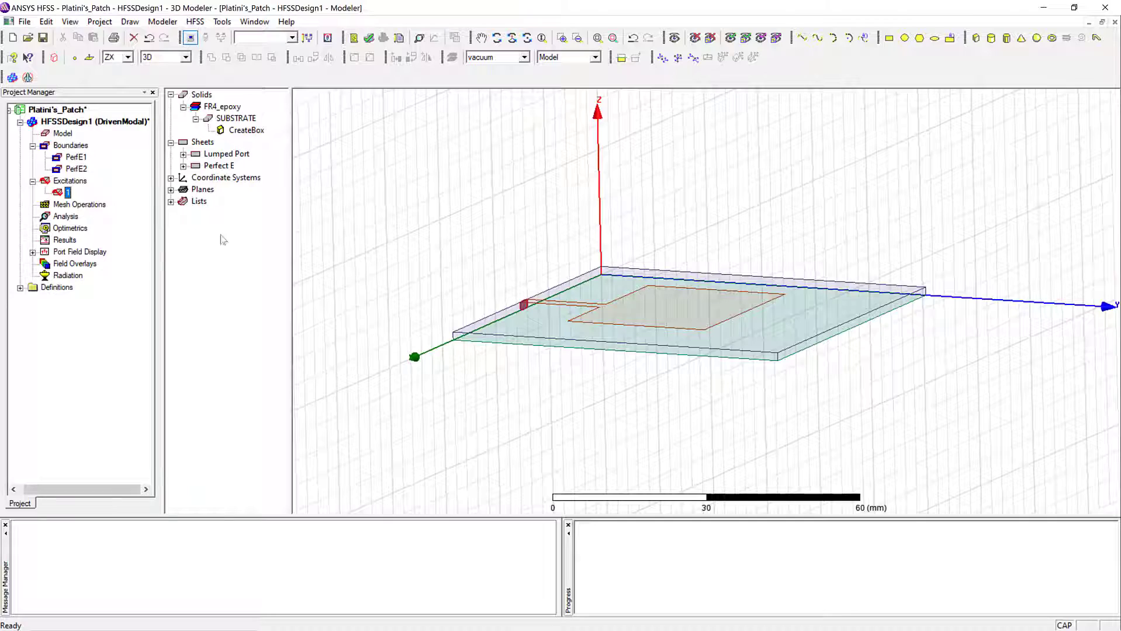
Step: Run a validation check on the antenna design
click(369, 38)
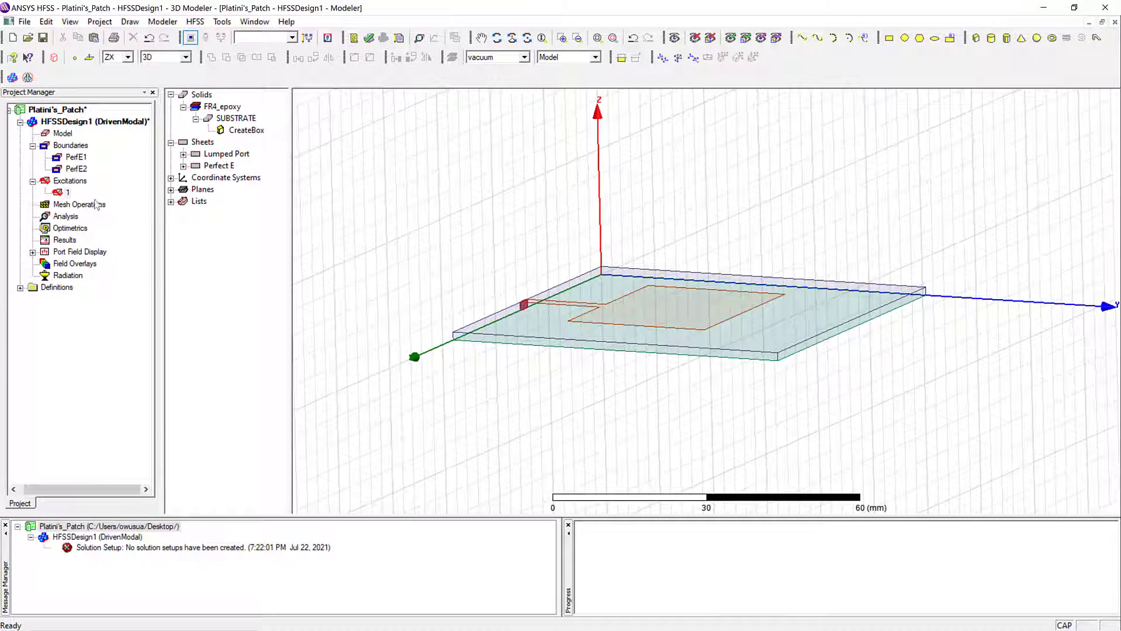
scroll(493, 269, down, 2)
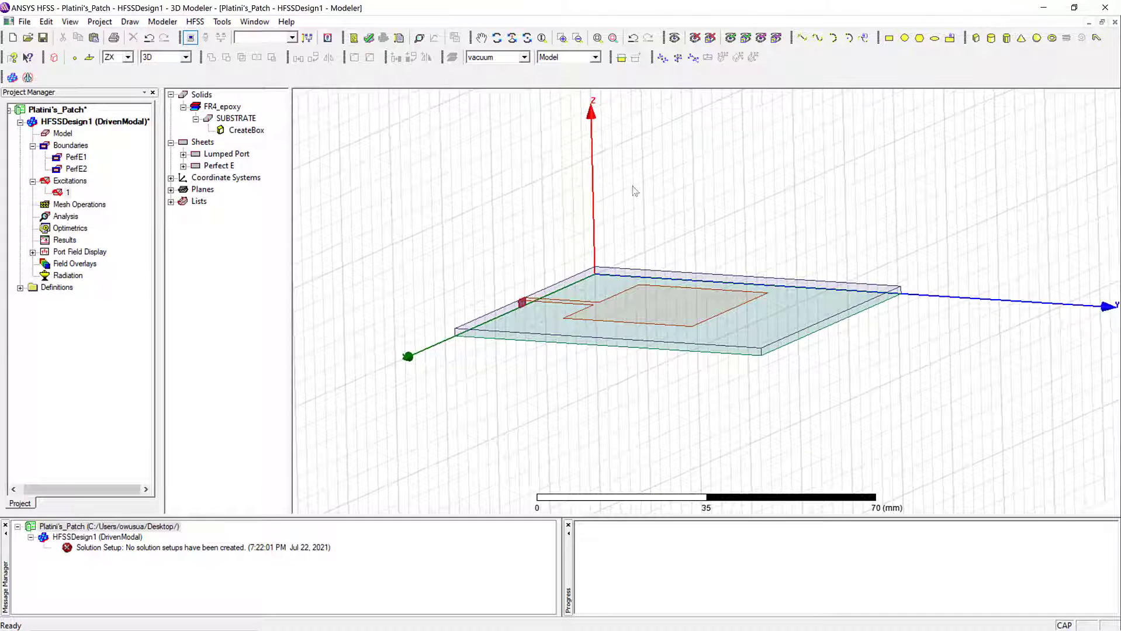
scroll(725, 304, down, 1)
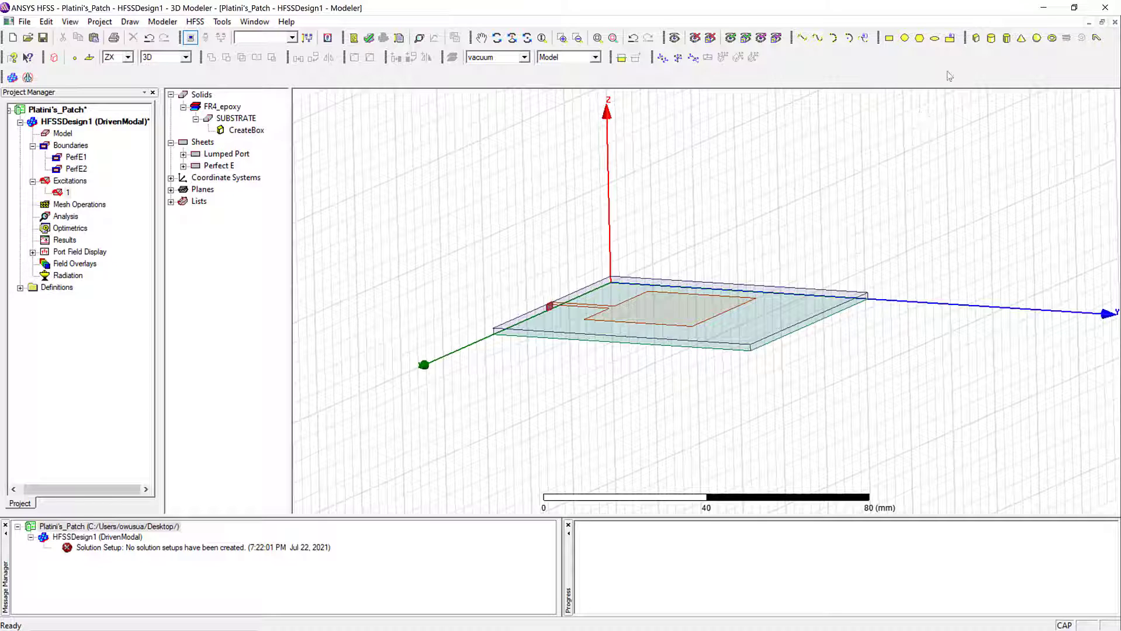
Step: Draw a vacuum box named RadBox around the antenna from the XY plane, with a base about 145 × 160 mm and about 35 mm high
click(975, 38)
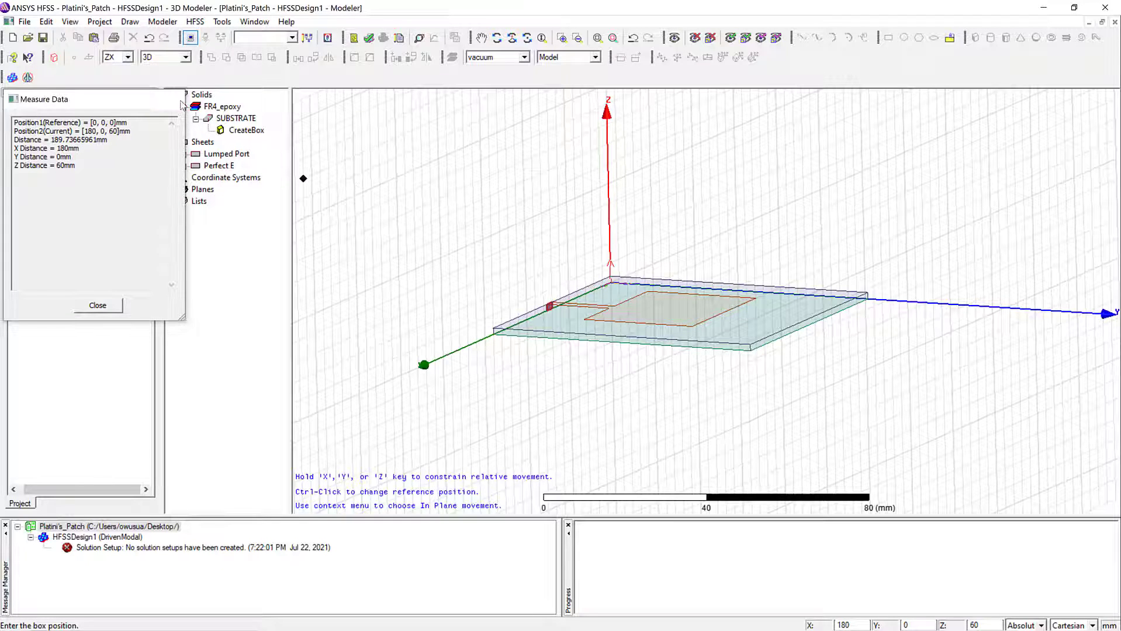
key(Escape)
click(129, 58)
click(109, 69)
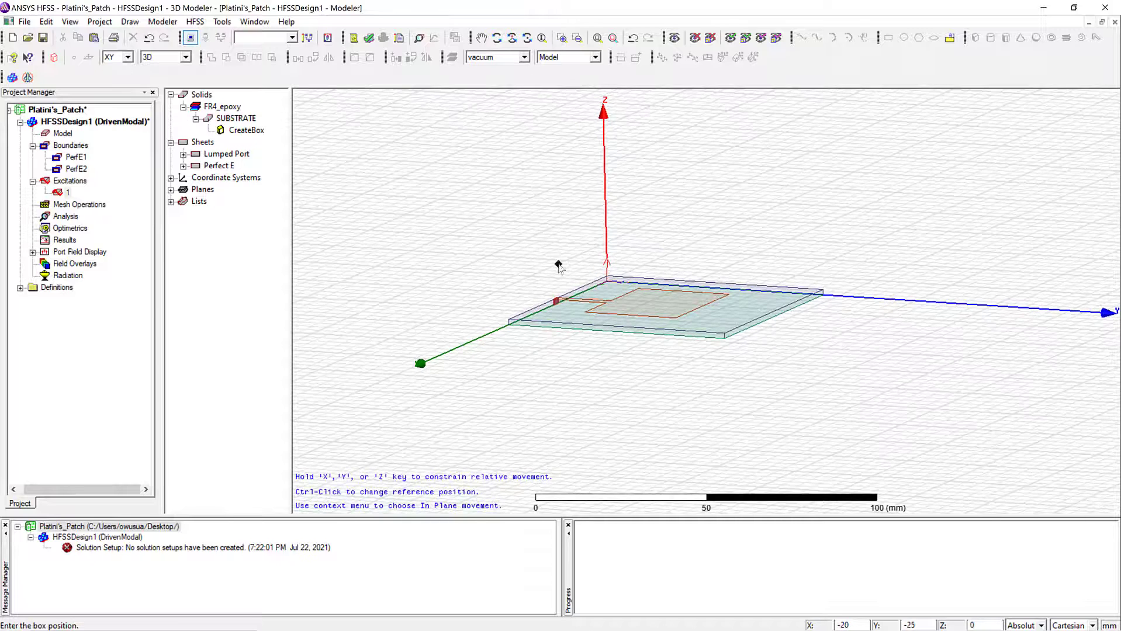
click(498, 240)
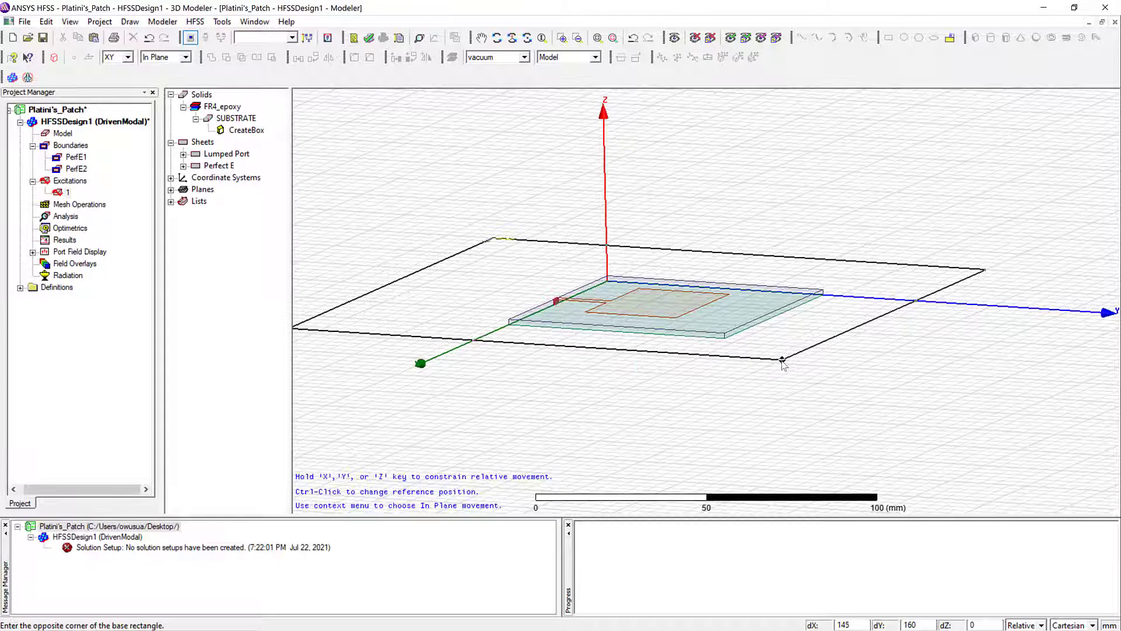
click(783, 361)
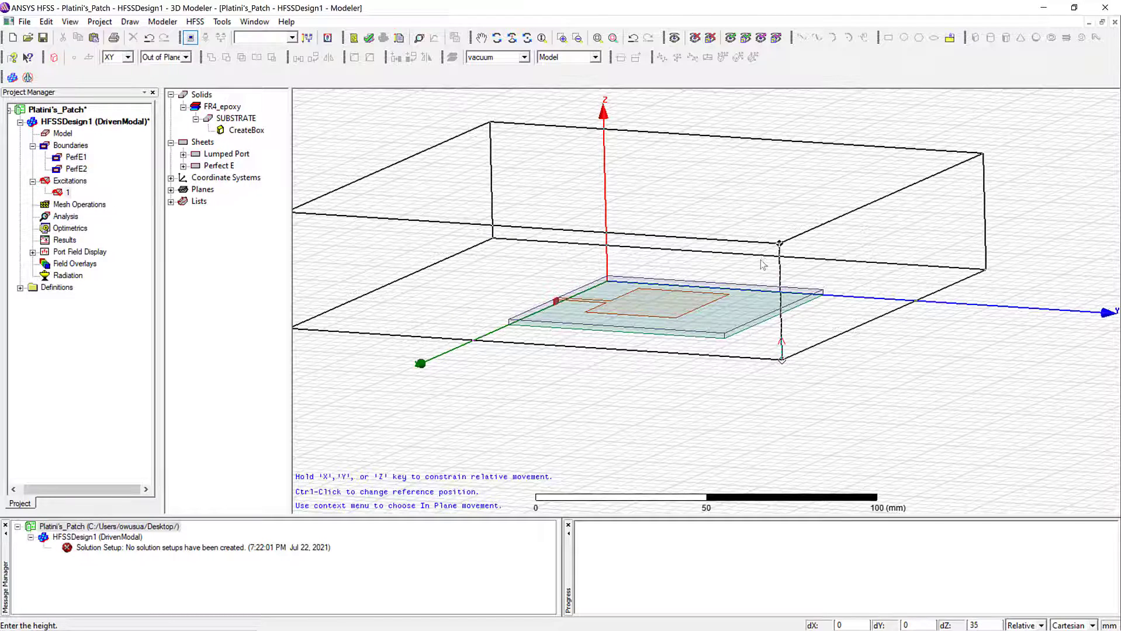
click(775, 245)
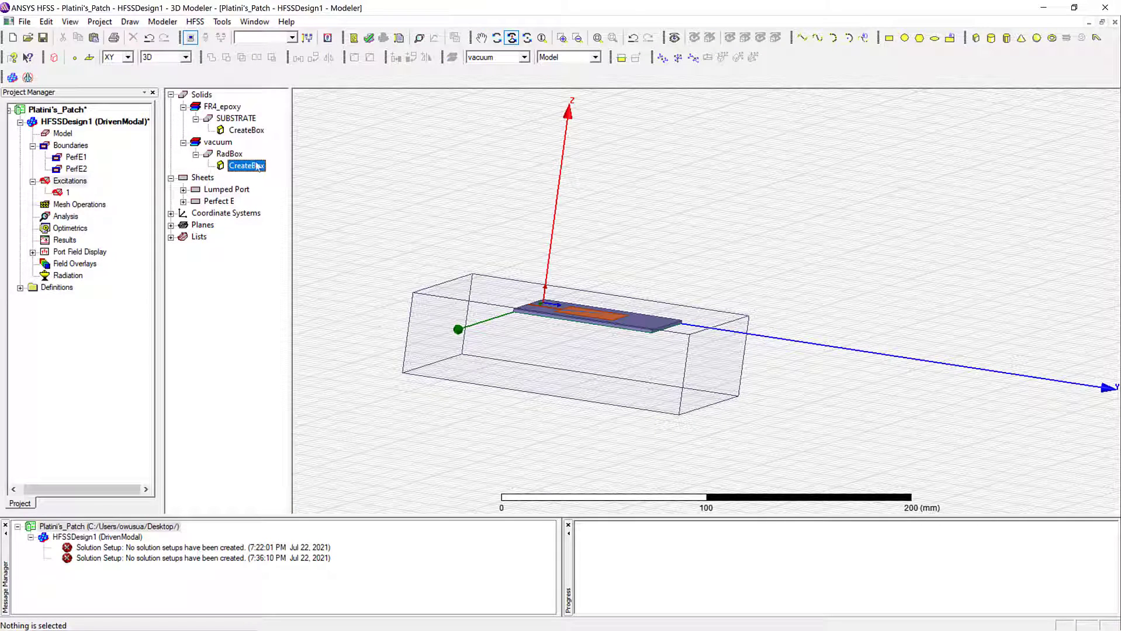
Step: Try a different Z coordinate for RadBox's position, keeping X at -40 mm and Y at -45 mm
double_click(246, 166)
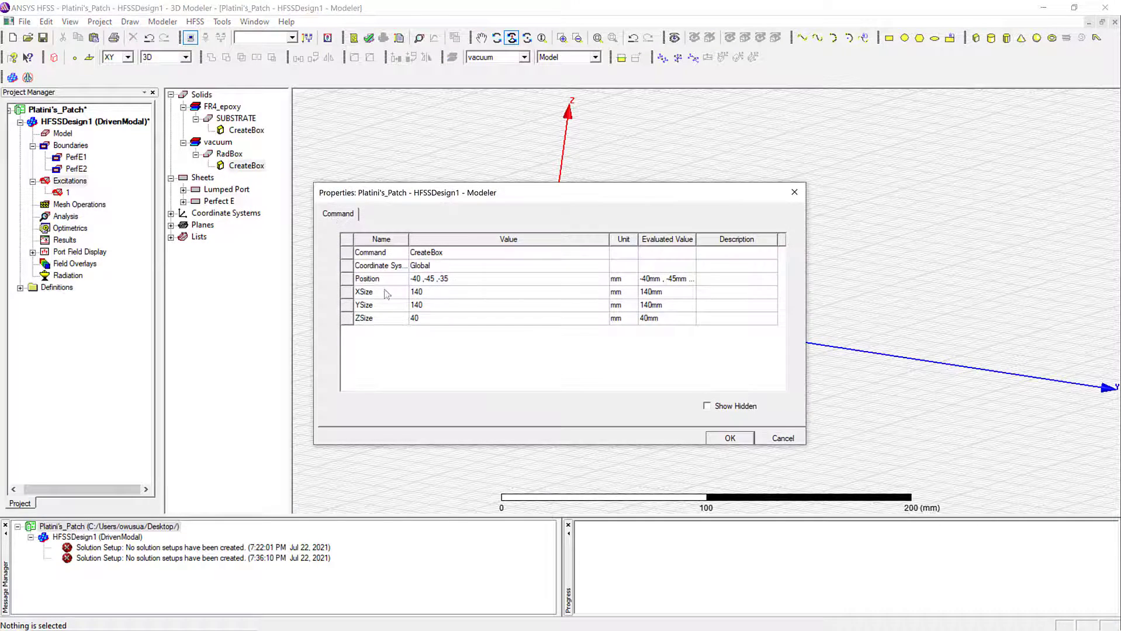
click(459, 280)
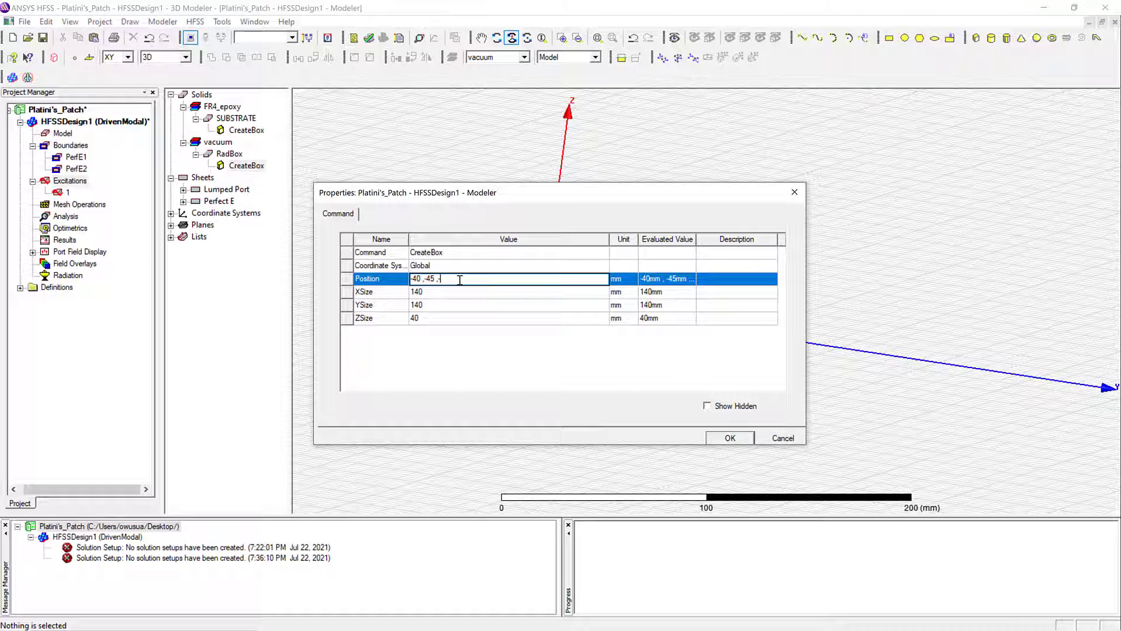
click(744, 442)
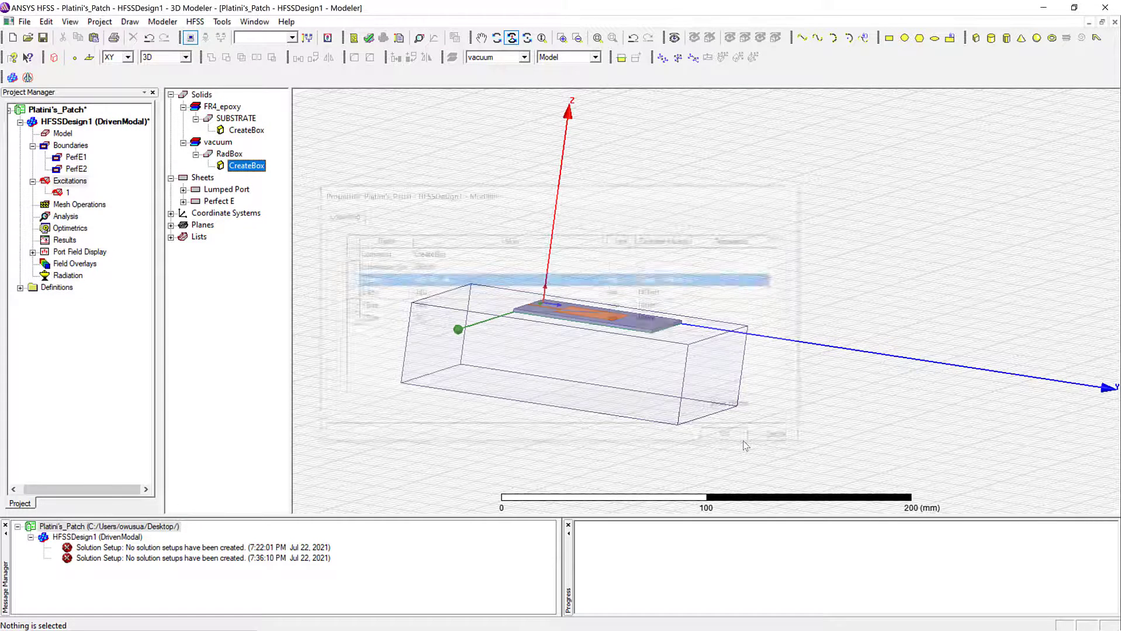
Step: Set RadBox's position to -40, -45, -20 mm and inspect how the antenna sits inside it from the side
double_click(250, 167)
click(450, 280)
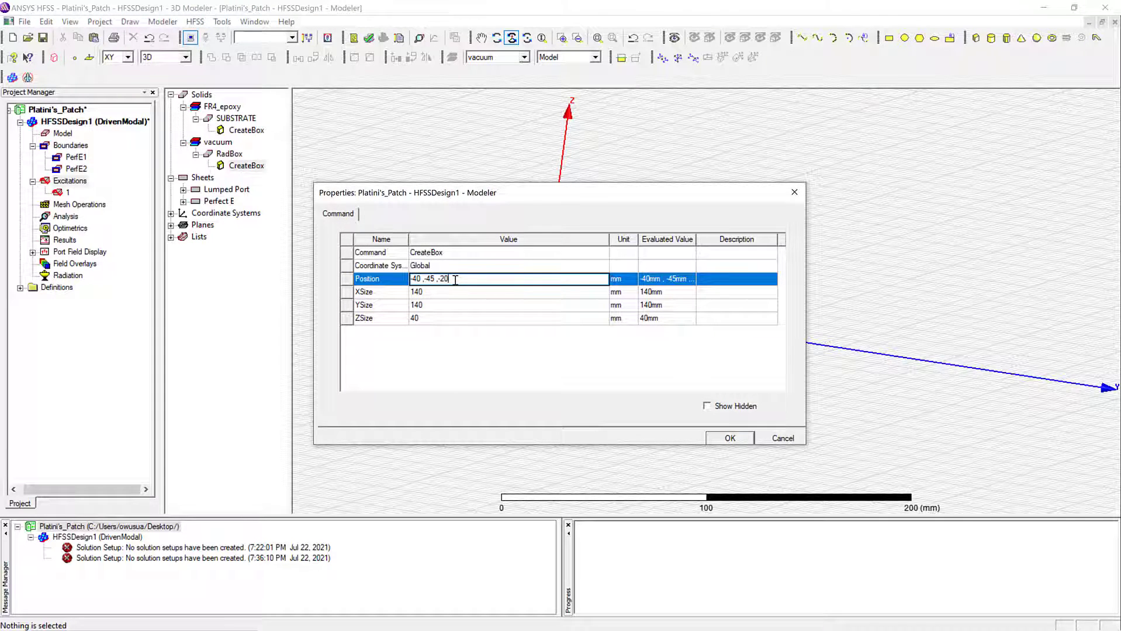
click(732, 439)
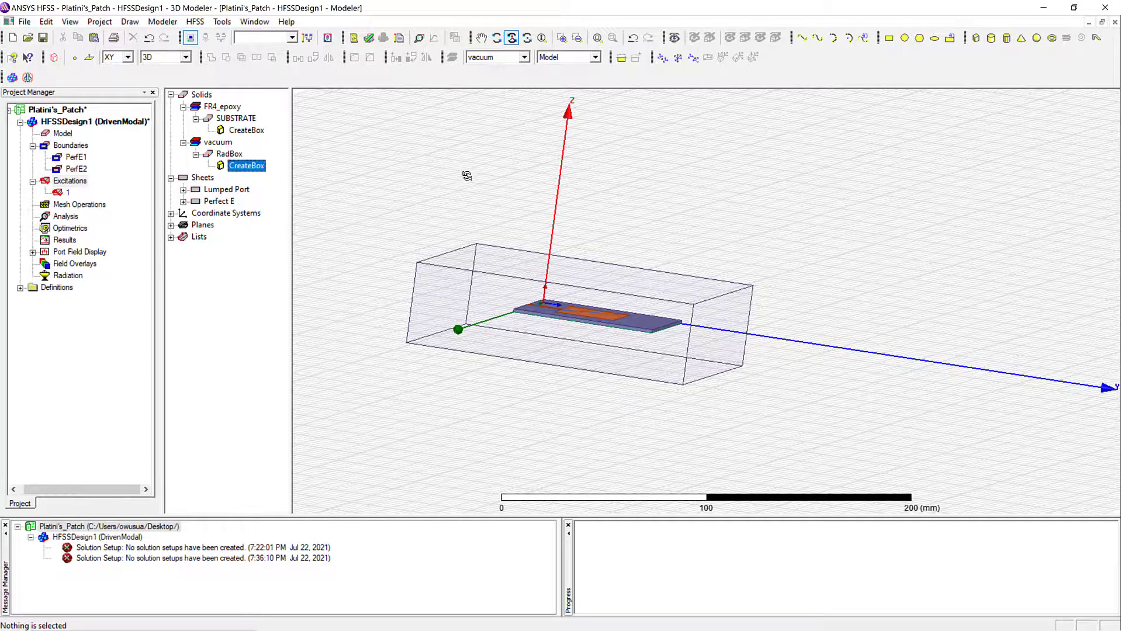
drag(458, 178, 629, 244)
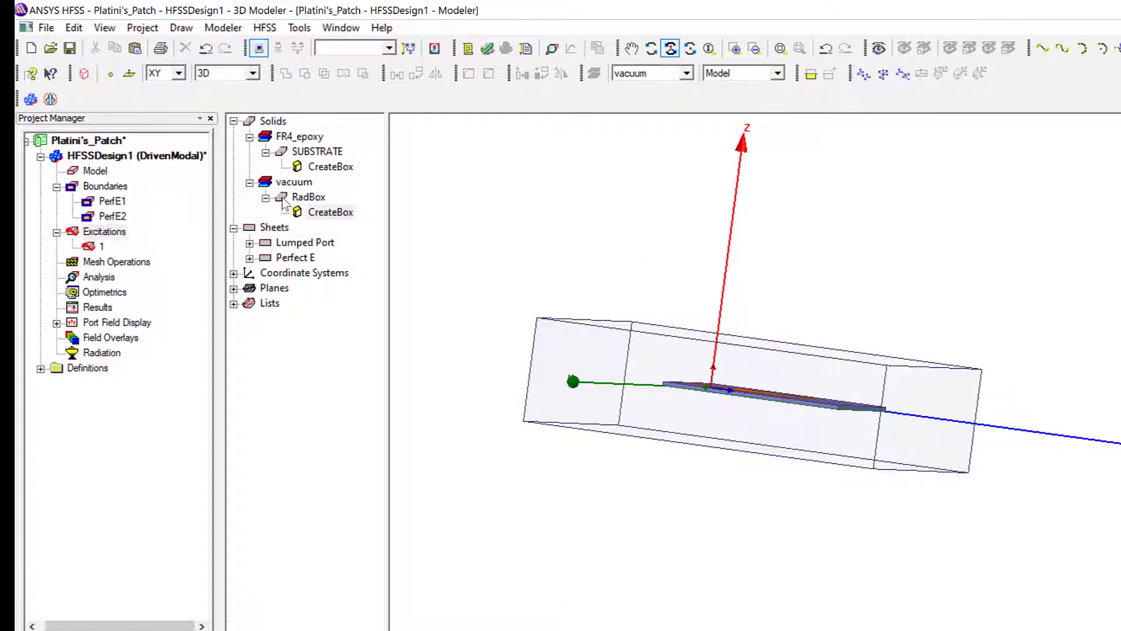
Step: Assign a Radiating Only radiation boundary to RadBox
right_click(292, 196)
mouse_move(389, 334)
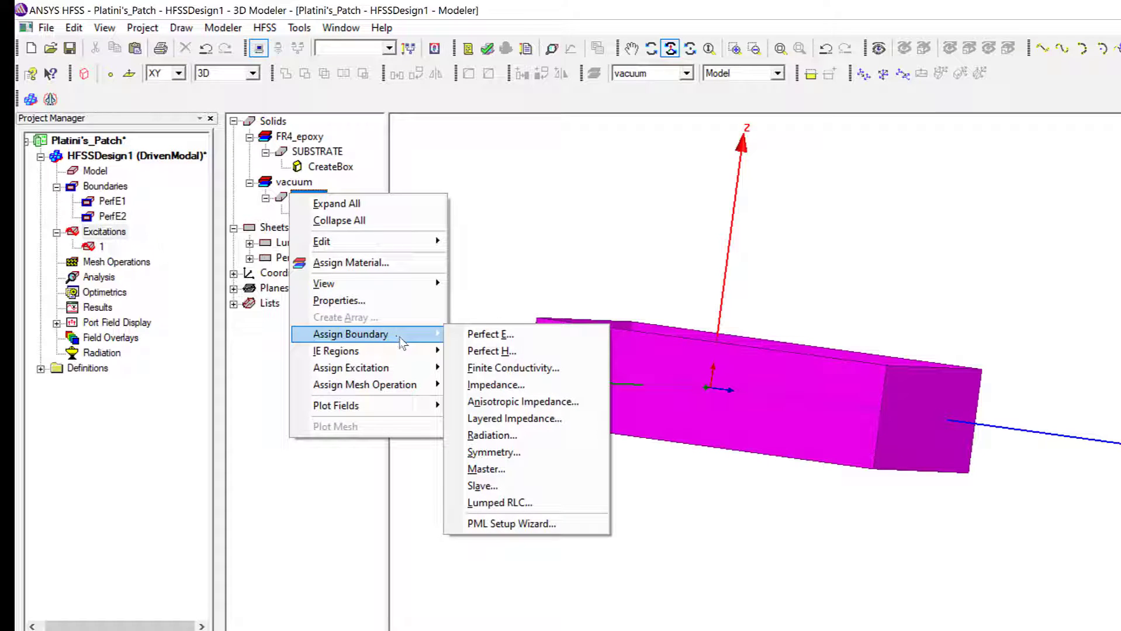
click(503, 436)
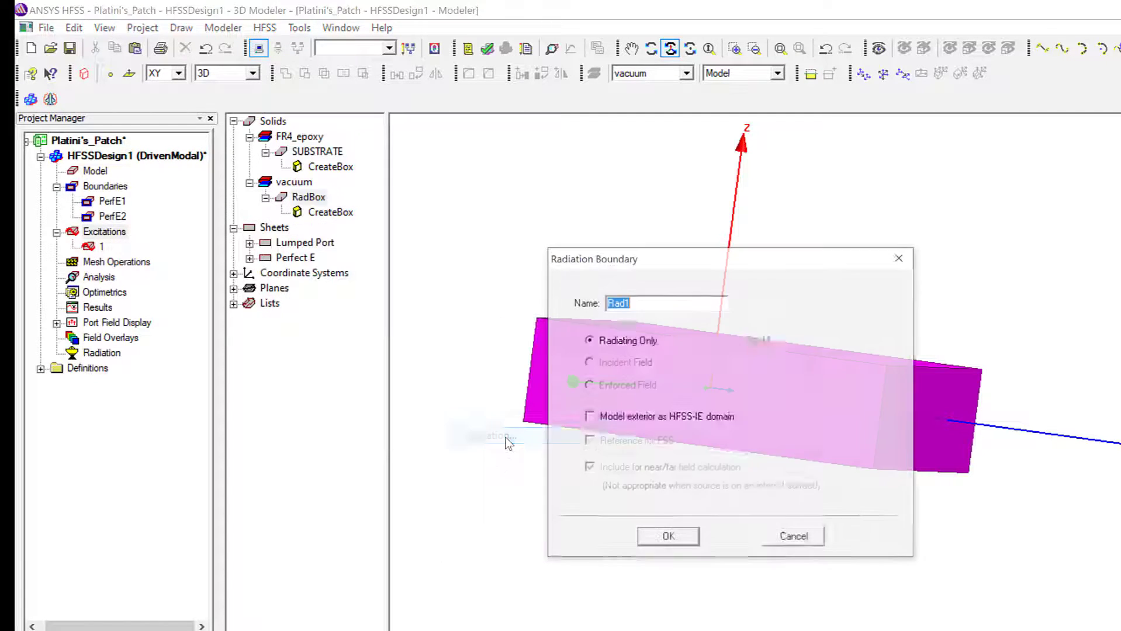
click(670, 539)
Step: Run a validation check on the design with the radiation boundary in place
drag(695, 313, 663, 317)
drag(629, 270, 605, 251)
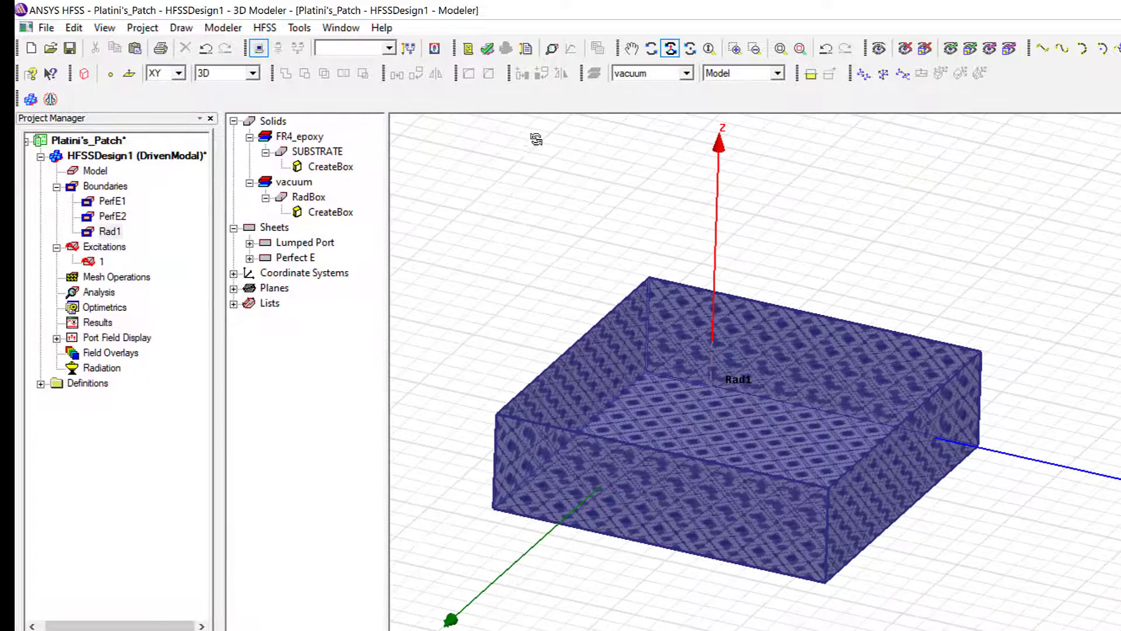
click(486, 49)
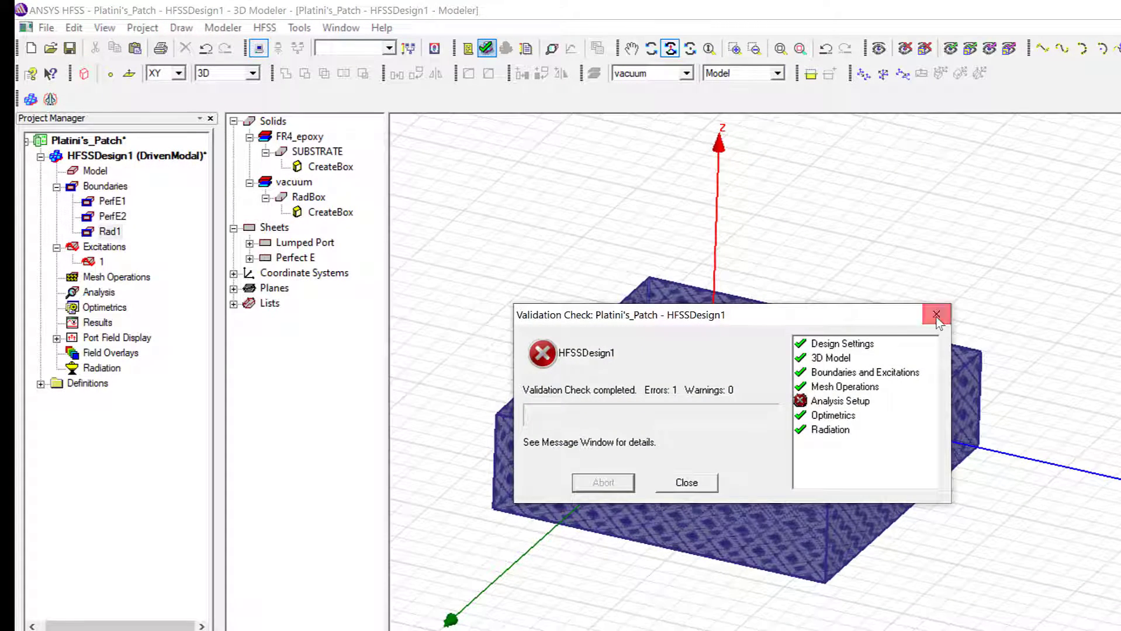
click(937, 316)
Step: Check which objects the lumped port excitation and the Rad1, PerfE2 and PerfE1 boundaries are assigned to
drag(491, 225, 567, 277)
click(93, 262)
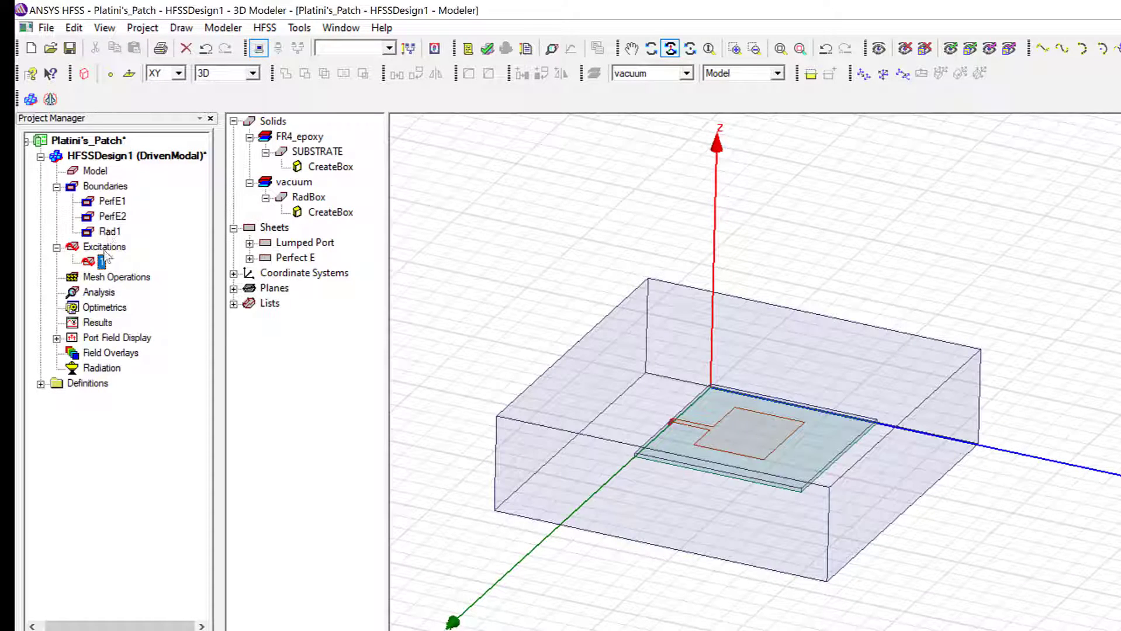
click(109, 231)
click(112, 216)
click(114, 201)
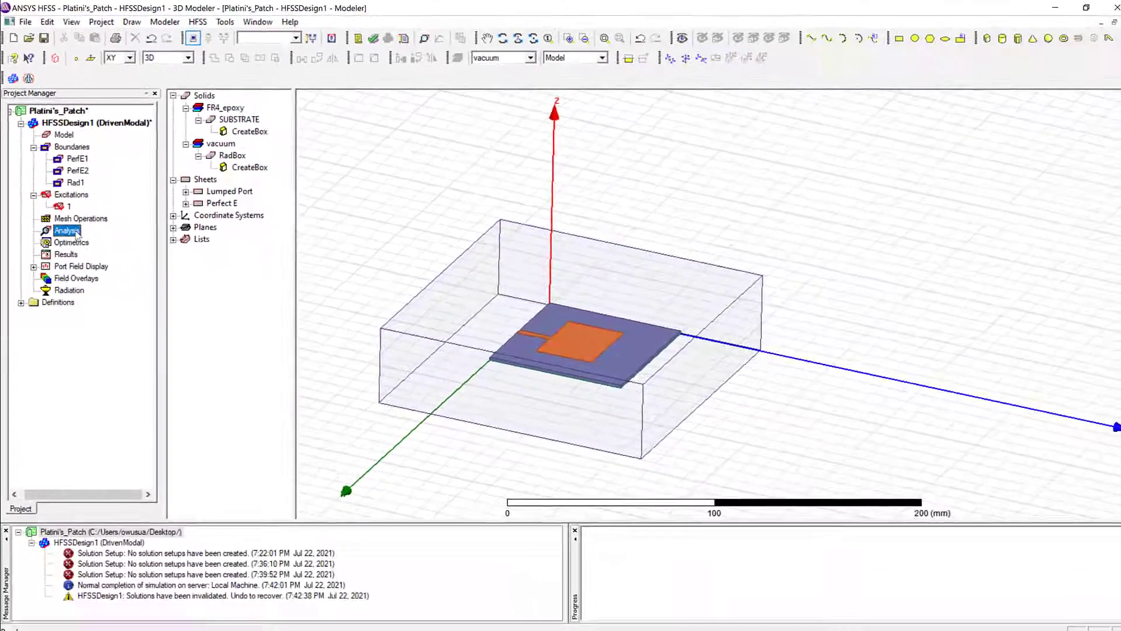
Step: Add a driven solution setup with a 2.4 GHz solution frequency and a maximum of 20 passes
right_click(74, 228)
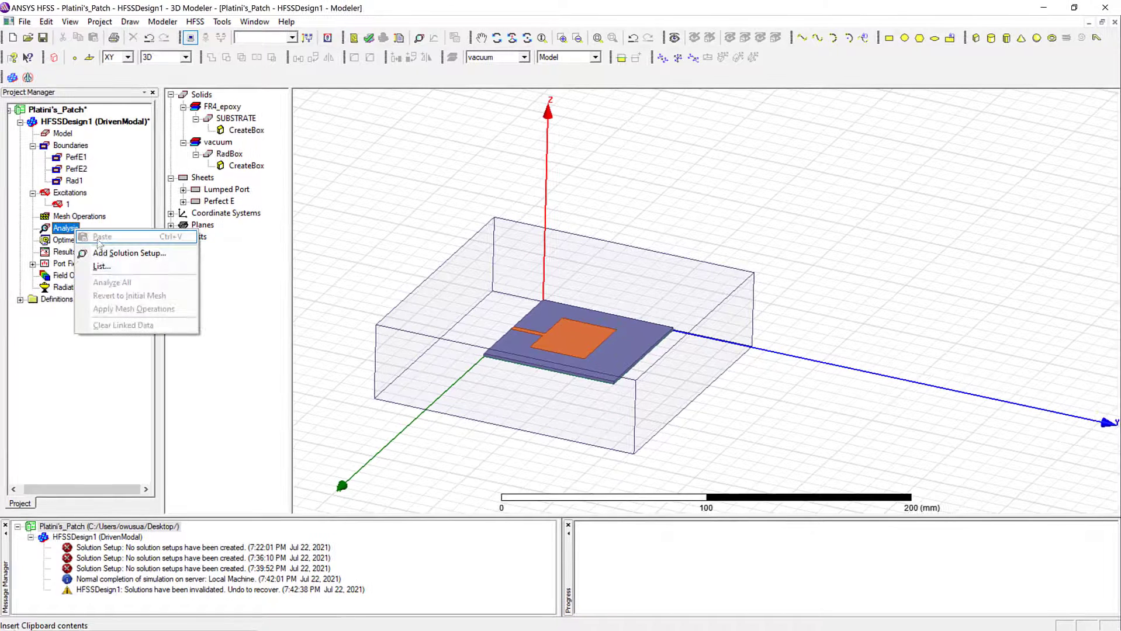
click(105, 253)
click(536, 243)
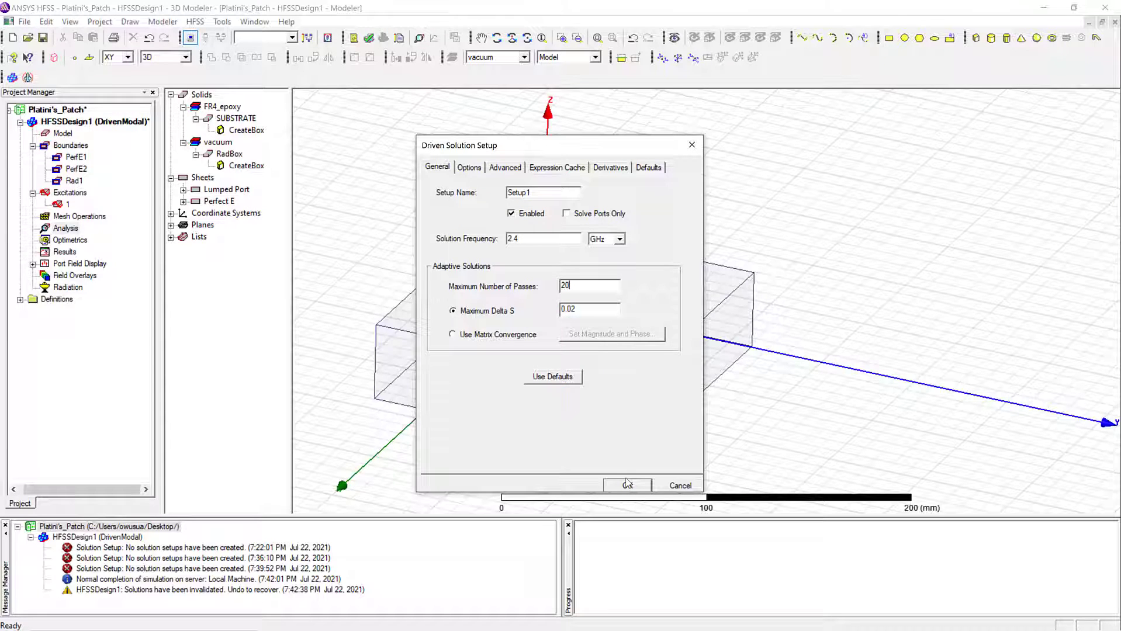
click(628, 486)
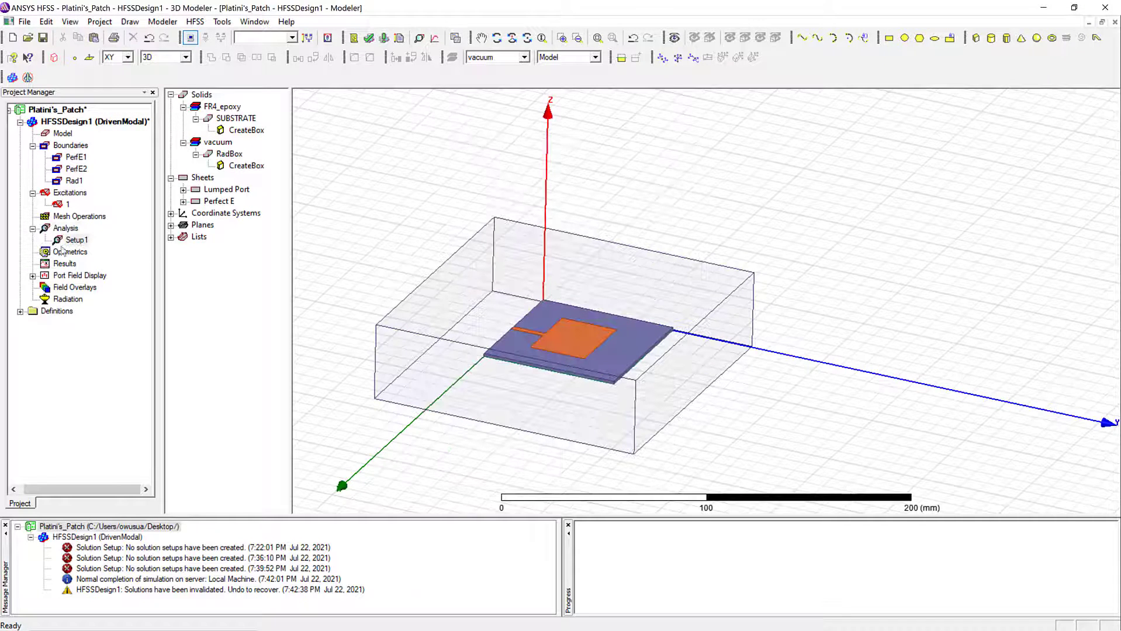
Step: Add a Fast linear-step frequency sweep from 1.8 to 3 GHz with a 0.1 GHz step to Setup1
right_click(77, 242)
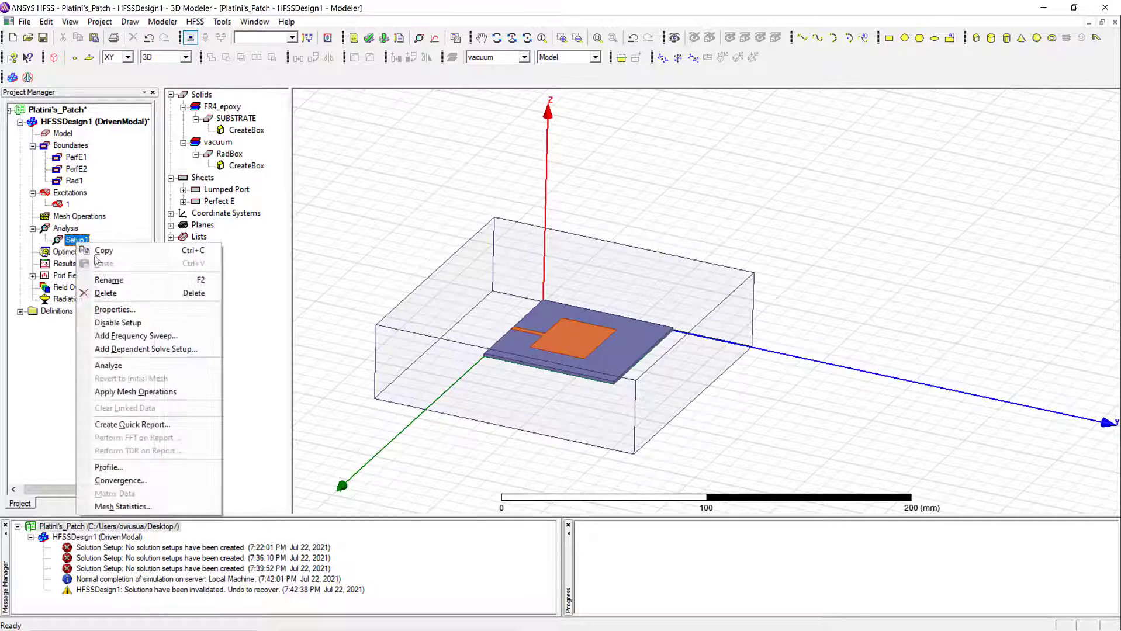
click(146, 336)
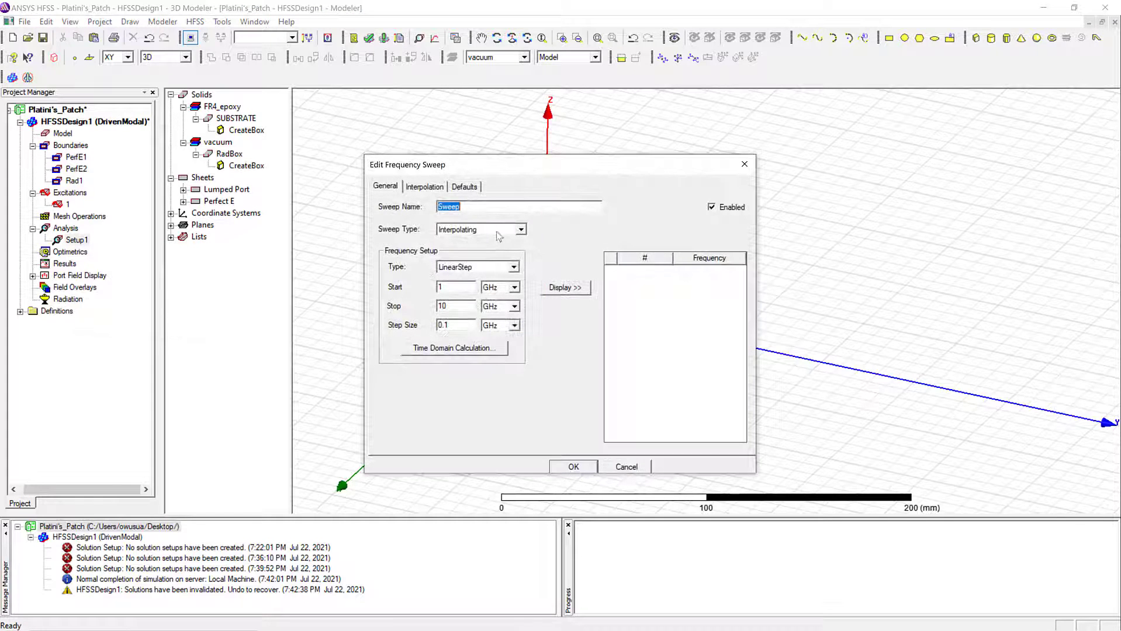
click(520, 230)
click(486, 254)
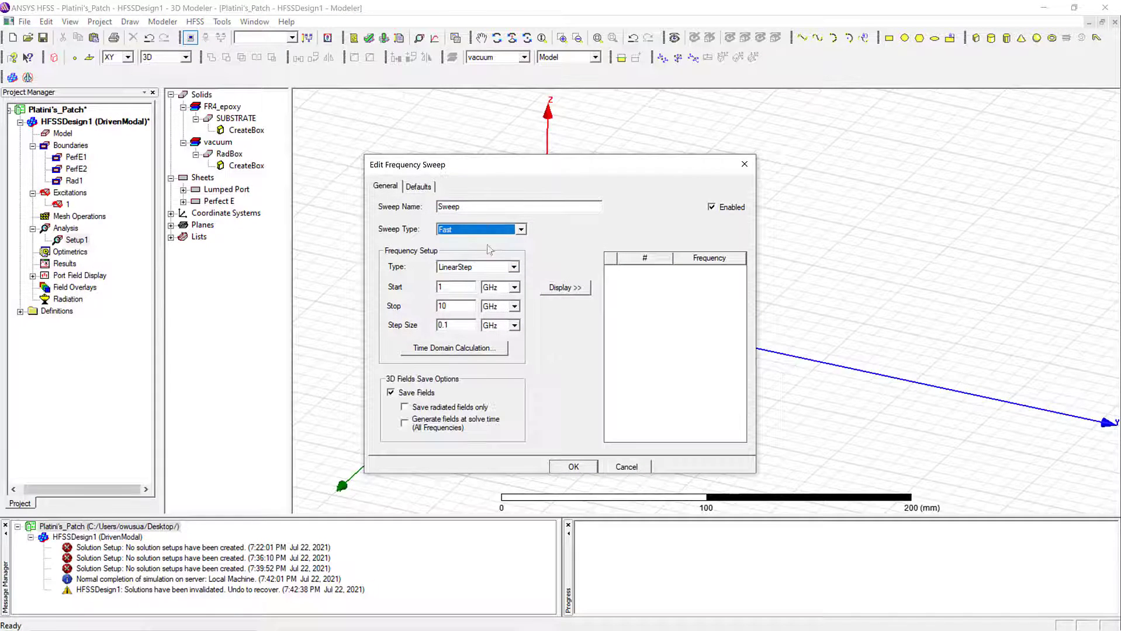
click(457, 289)
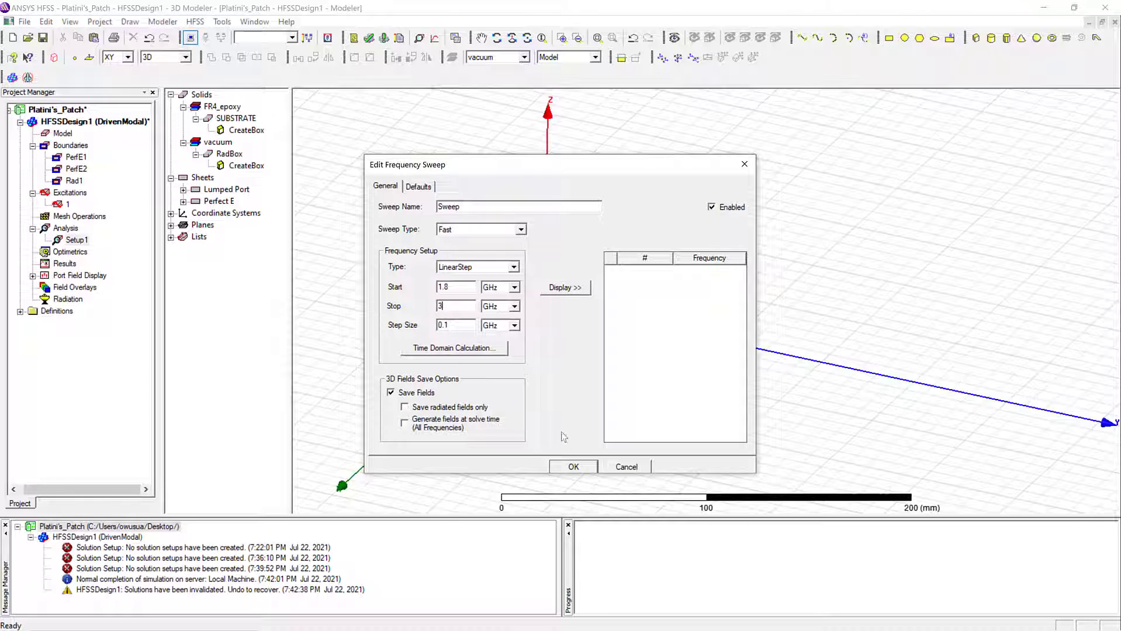
click(568, 468)
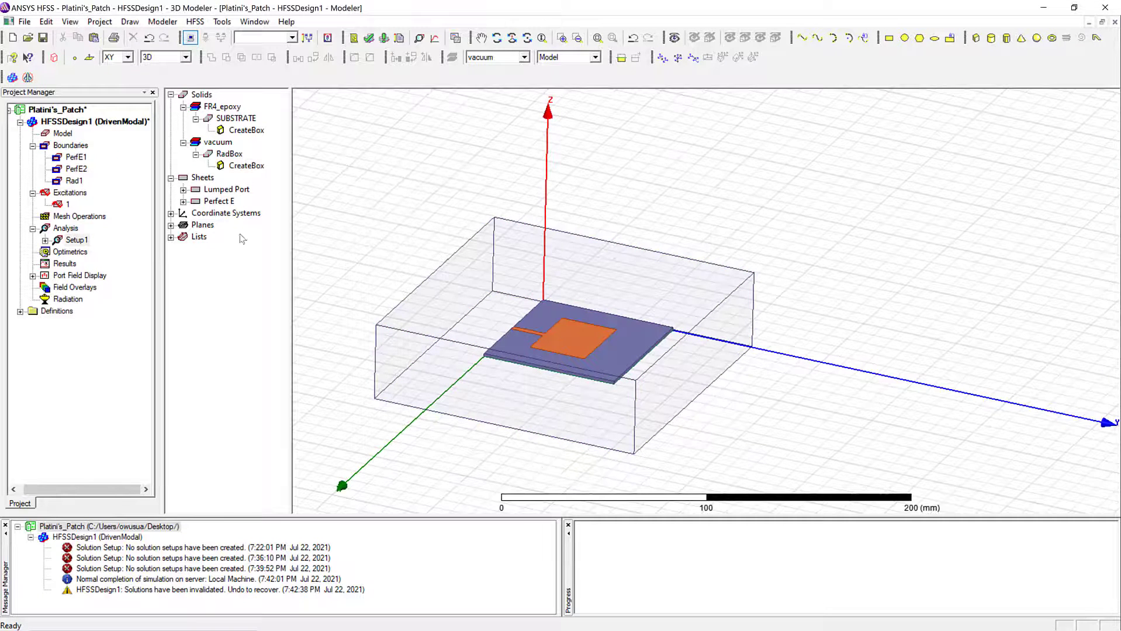
Step: Validate the completed design and run the analysis of all setups
click(369, 37)
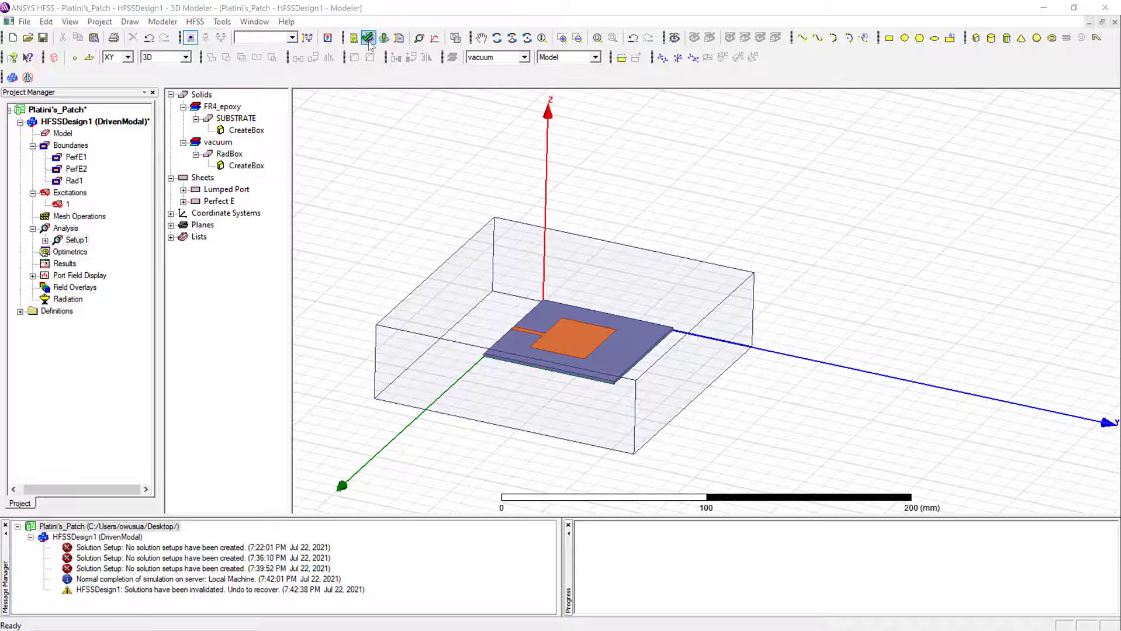
click(524, 377)
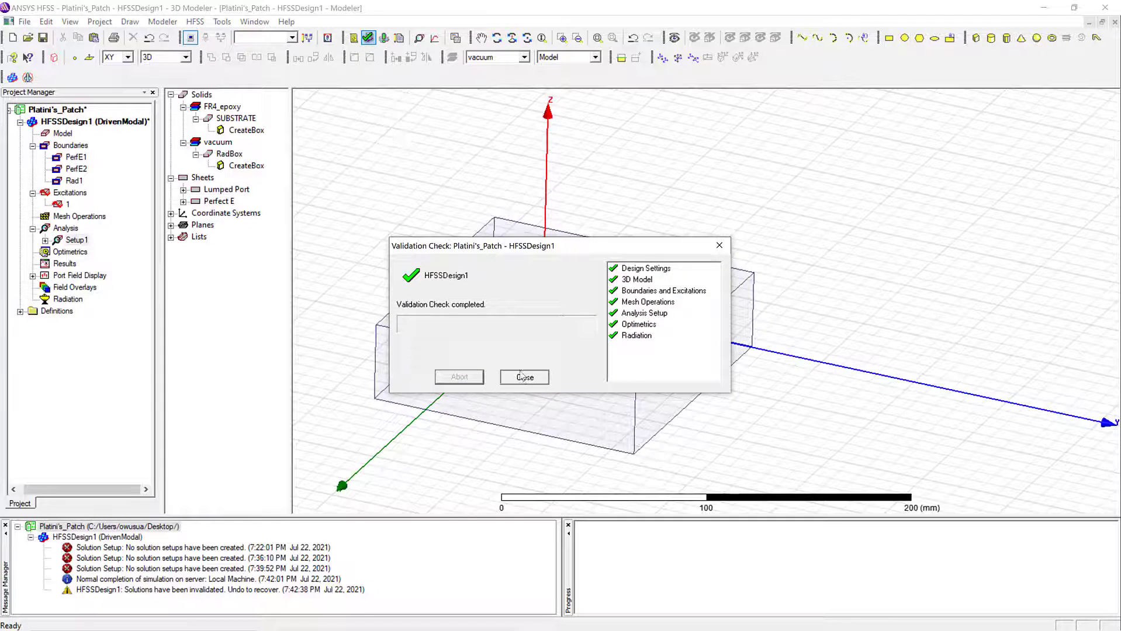
click(383, 39)
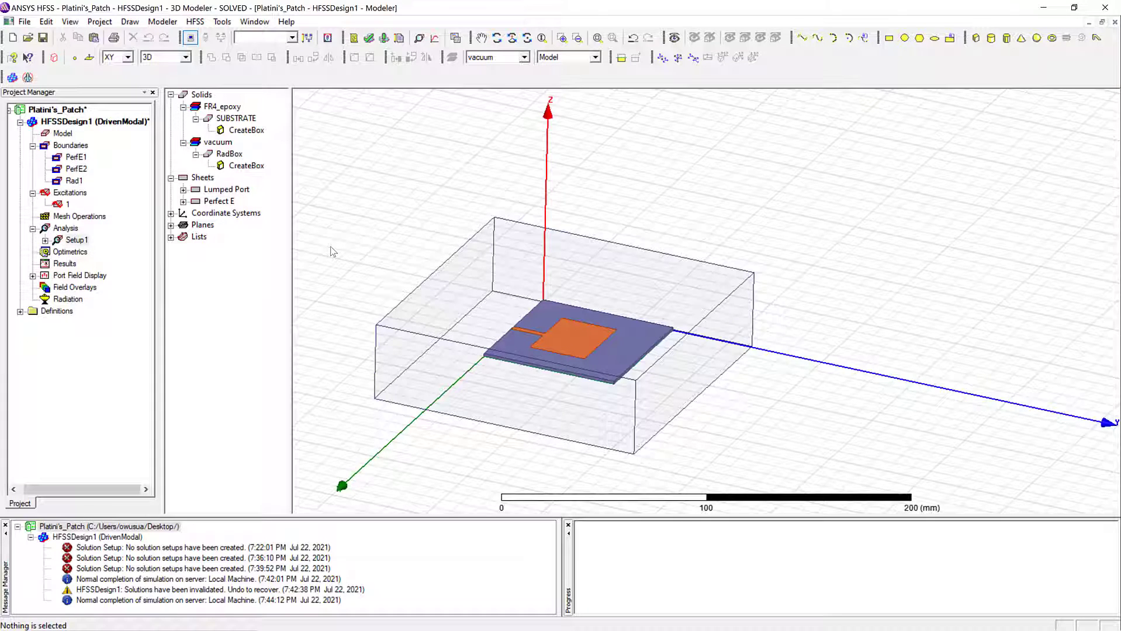
Step: Create a rectangular modal solution data plot of S(1,1) in dB against frequency for Setup1 : Sweep
right_click(74, 266)
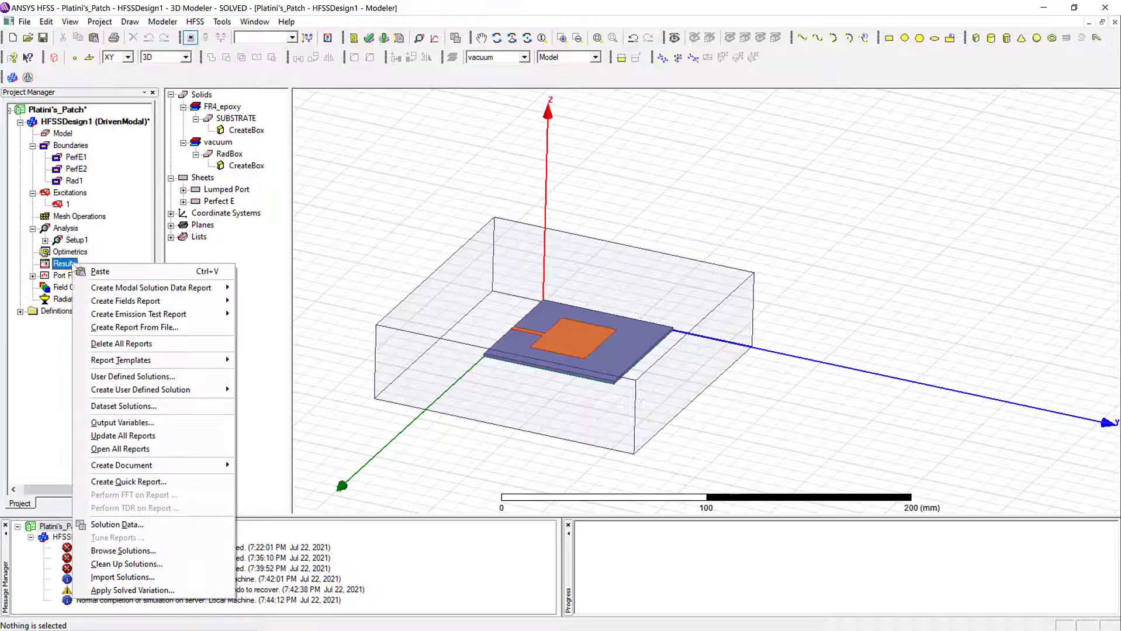
mouse_move(203, 292)
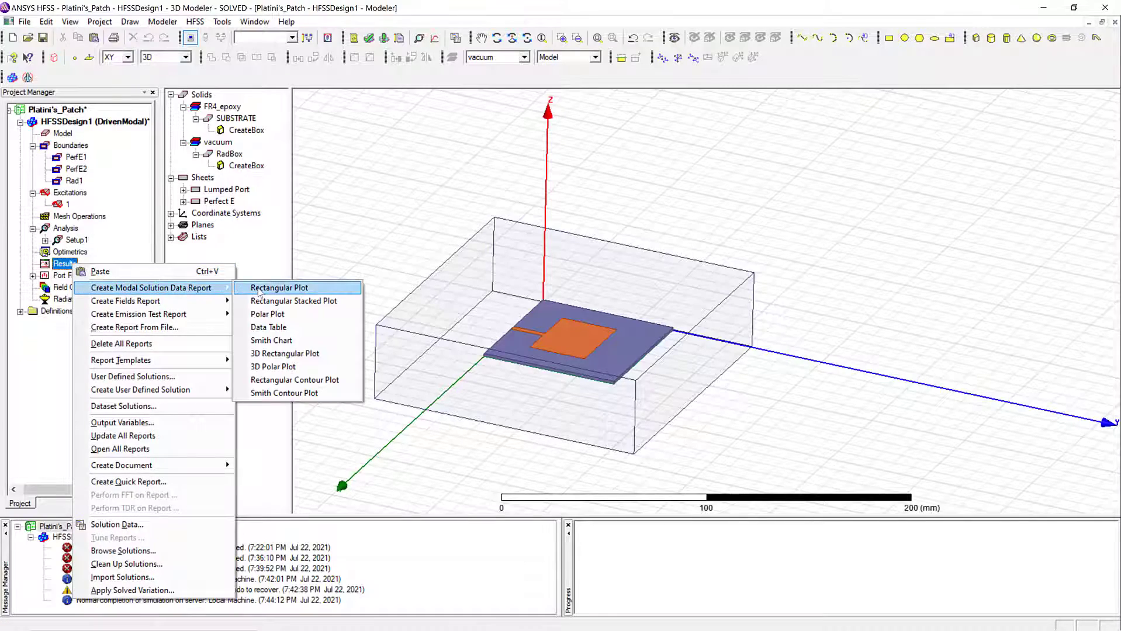
click(278, 288)
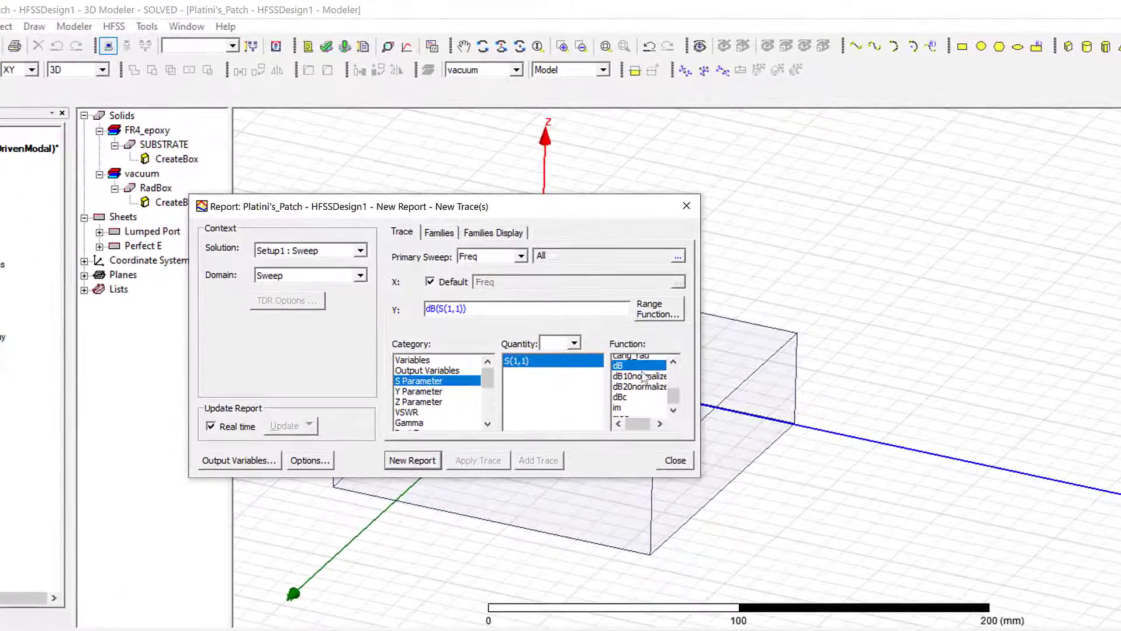
scroll(614, 313, down, 1)
click(612, 320)
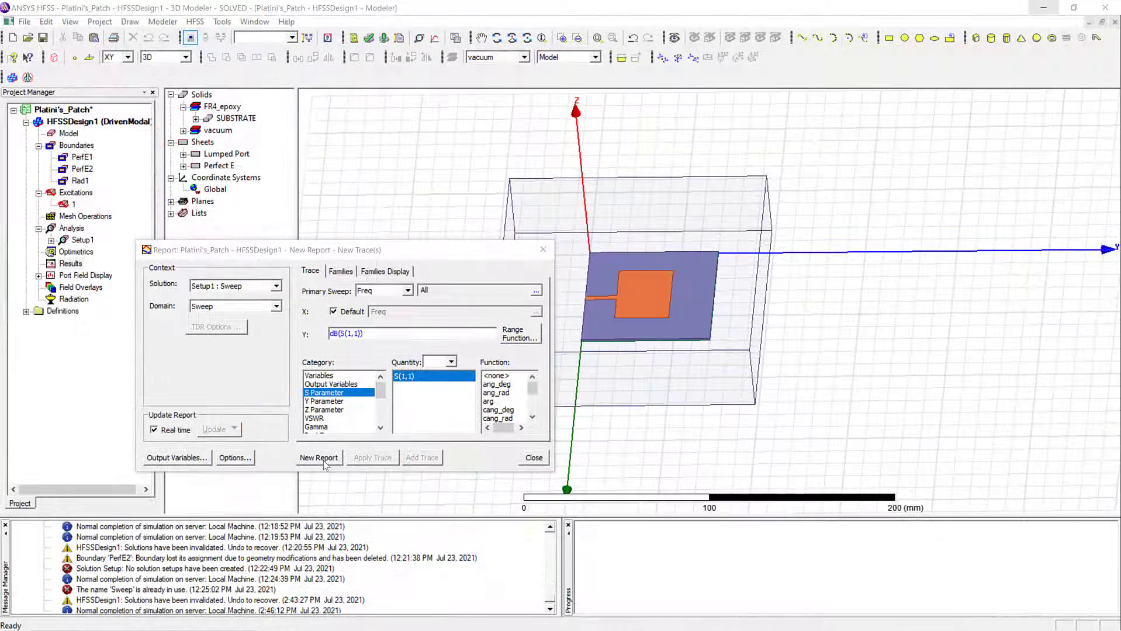
click(324, 460)
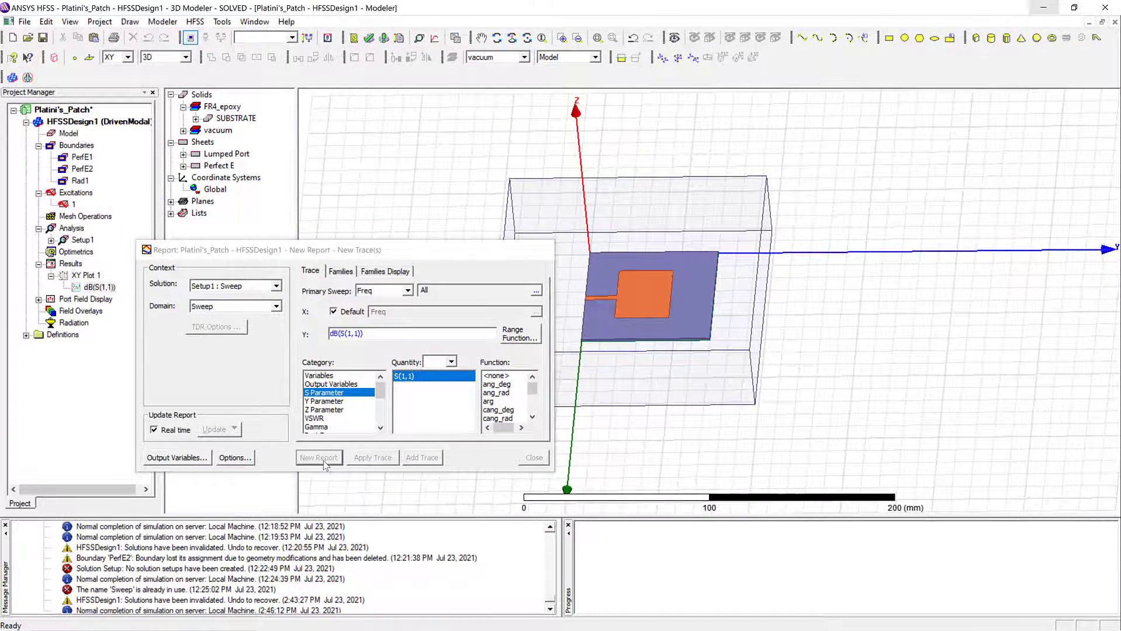
click(543, 249)
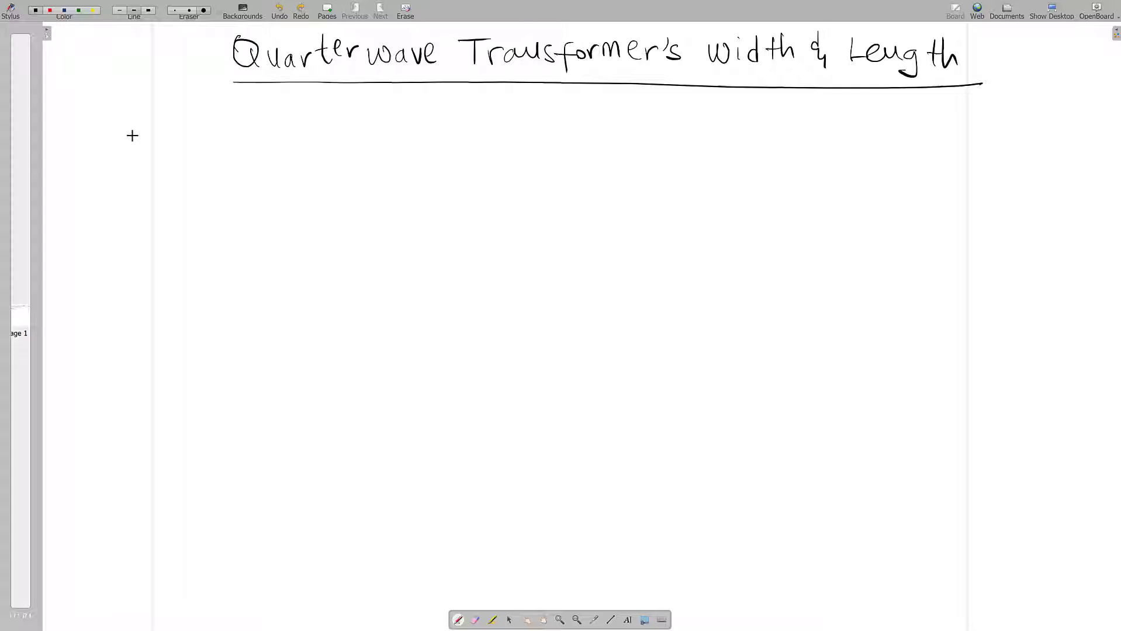
Step: Handwrite the note "Patch's input impedance as seen from the emtalk calculation = 243 Ω" beneath the page heading
drag(98, 110, 137, 141)
drag(129, 122, 143, 121)
drag(150, 117, 150, 131)
drag(147, 125, 187, 135)
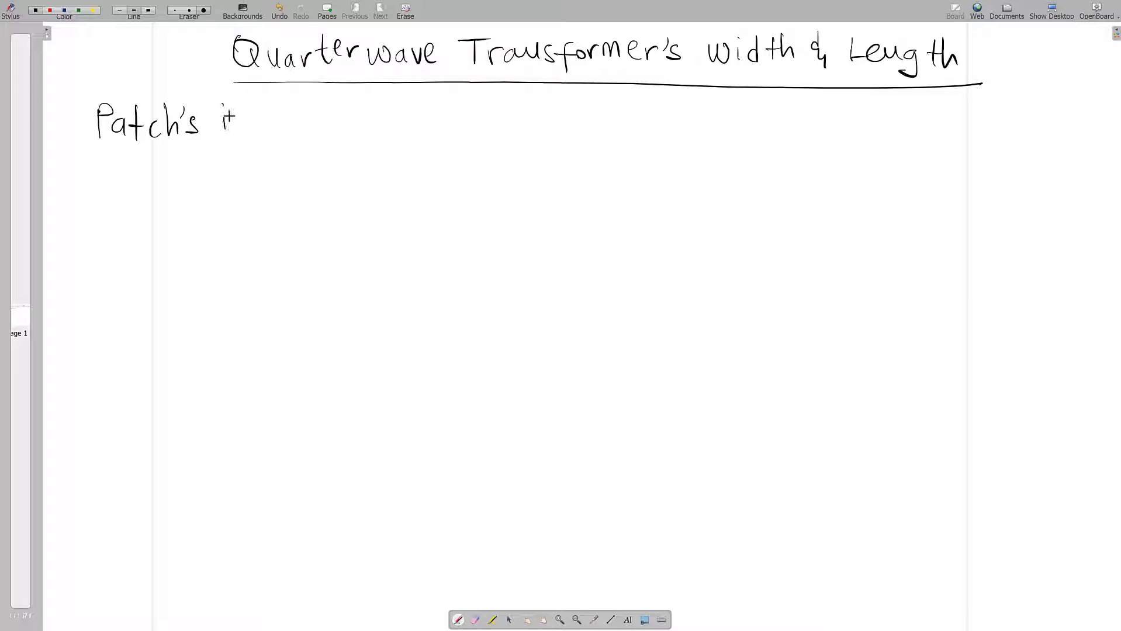
drag(283, 102, 284, 132)
drag(275, 114, 408, 132)
drag(419, 113, 419, 131)
drag(413, 119, 439, 129)
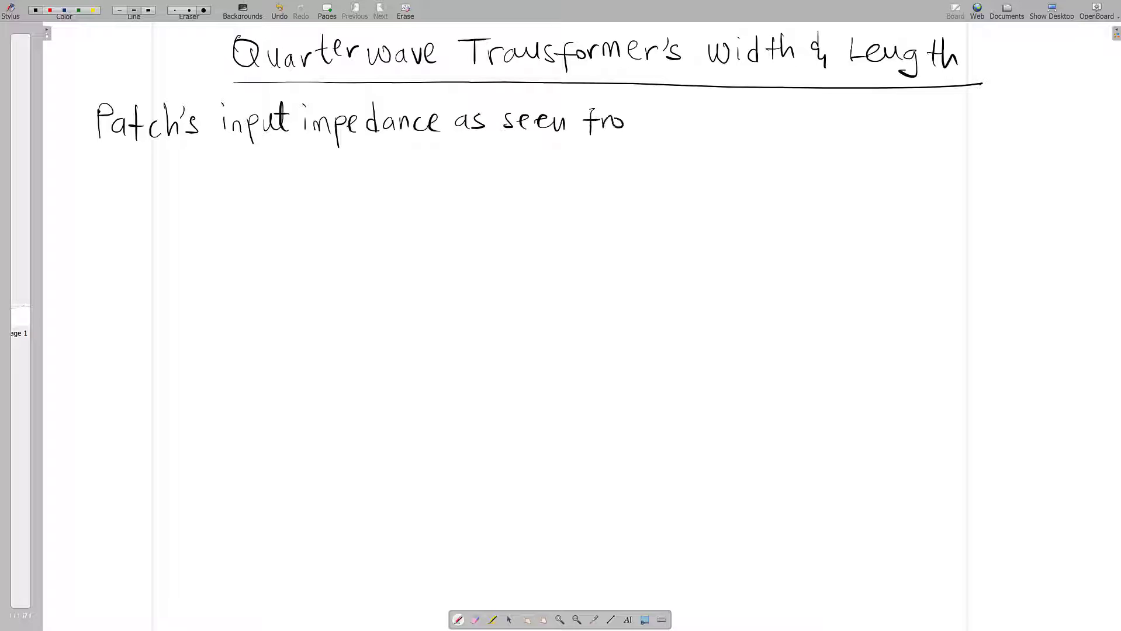
drag(638, 120, 649, 129)
drag(662, 121, 673, 121)
mouse_move(667, 114)
mouse_down()
mouse_move(668, 128)
mouse_move(702, 129)
mouse_up()
drag(705, 124, 759, 130)
mouse_move(765, 119)
mouse_down()
mouse_move(767, 130)
mouse_move(808, 133)
mouse_up()
drag(789, 115, 808, 114)
mouse_move(851, 106)
mouse_down()
mouse_move(854, 125)
mouse_move(908, 132)
mouse_up()
mouse_move(922, 103)
mouse_down()
mouse_move(924, 132)
mouse_move(994, 133)
mouse_up()
drag(990, 120, 1007, 129)
mouse_move(1016, 117)
mouse_down()
mouse_move(1017, 130)
mouse_move(1012, 117)
mouse_up()
mouse_move(1024, 117)
mouse_down()
mouse_move(1033, 134)
mouse_move(1071, 133)
mouse_up()
key(ctrl+z)
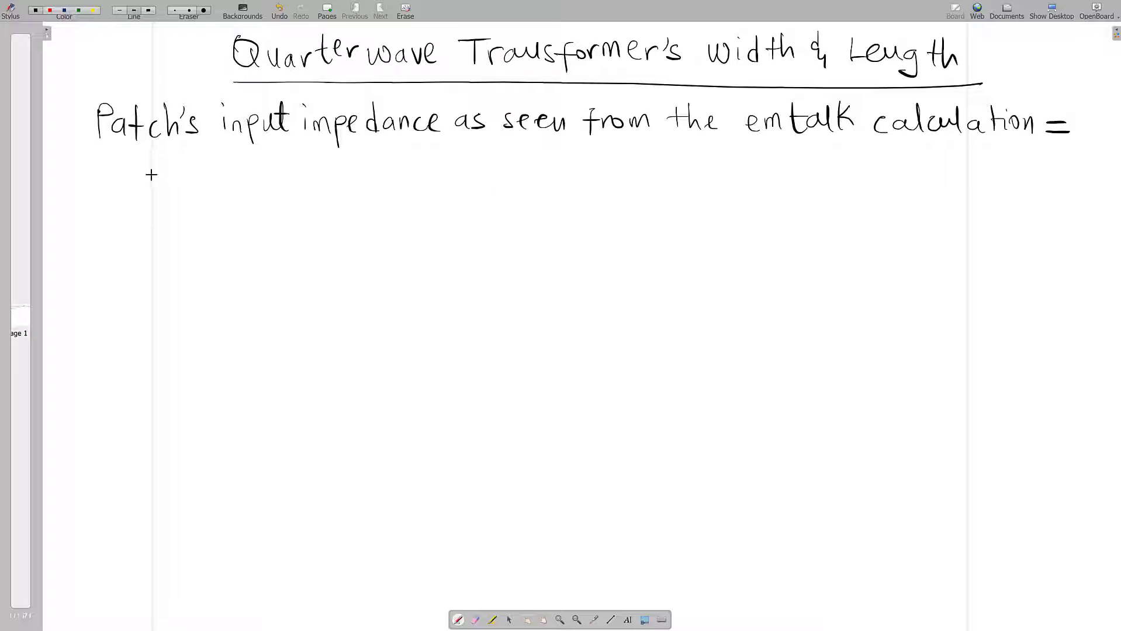
mouse_move(149, 175)
mouse_down()
mouse_move(167, 192)
mouse_move(191, 185)
mouse_up()
mouse_move(182, 176)
mouse_down()
mouse_move(199, 198)
mouse_move(266, 197)
mouse_up()
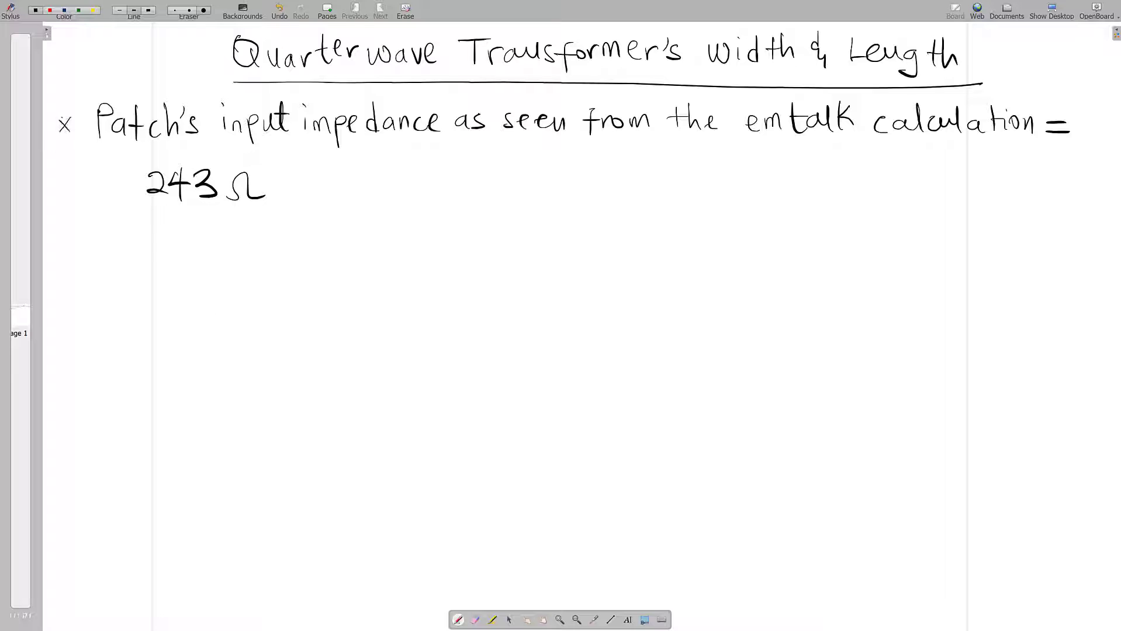
Step: Handwrite a starred second note reading "Impedance of the feedline = 50 Ω" below the patch impedance
mouse_move(71, 261)
mouse_down()
mouse_move(83, 244)
mouse_move(110, 264)
mouse_up()
mouse_move(116, 263)
mouse_down()
mouse_move(130, 249)
mouse_move(141, 263)
mouse_up()
mouse_move(144, 248)
mouse_down()
mouse_move(144, 270)
mouse_move(153, 258)
mouse_up()
drag(157, 252, 186, 262)
drag(201, 251, 204, 261)
drag(208, 242, 209, 261)
mouse_move(202, 250)
mouse_down()
mouse_move(252, 262)
mouse_move(277, 246)
mouse_move(293, 268)
mouse_up()
drag(287, 256, 403, 250)
drag(403, 246, 443, 252)
drag(451, 235, 478, 250)
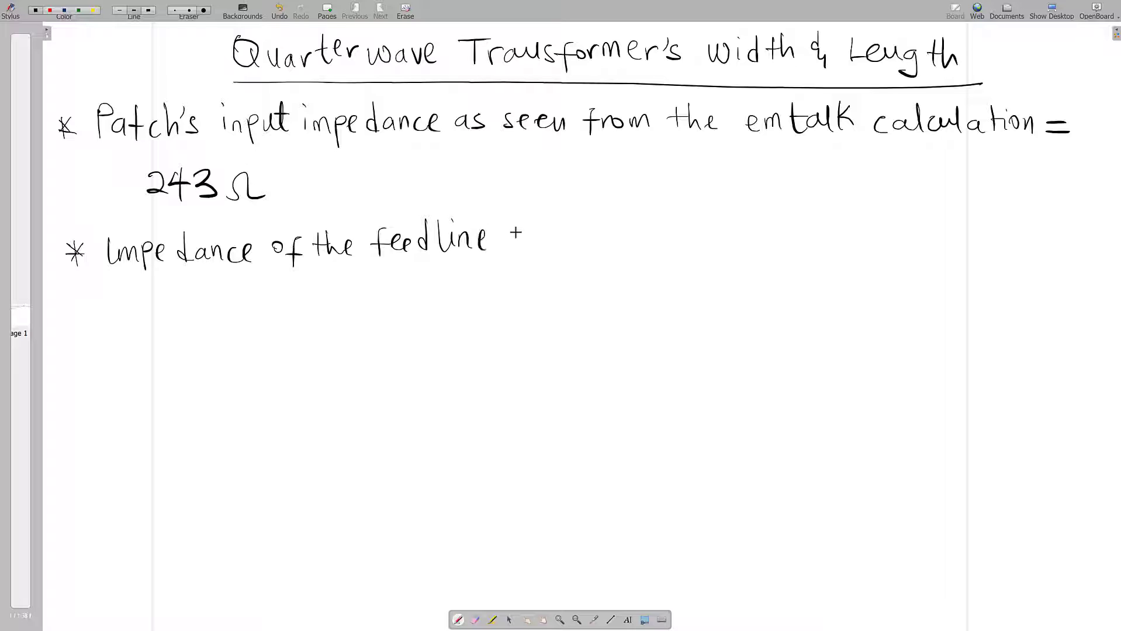
drag(551, 239, 550, 248)
drag(558, 236, 626, 246)
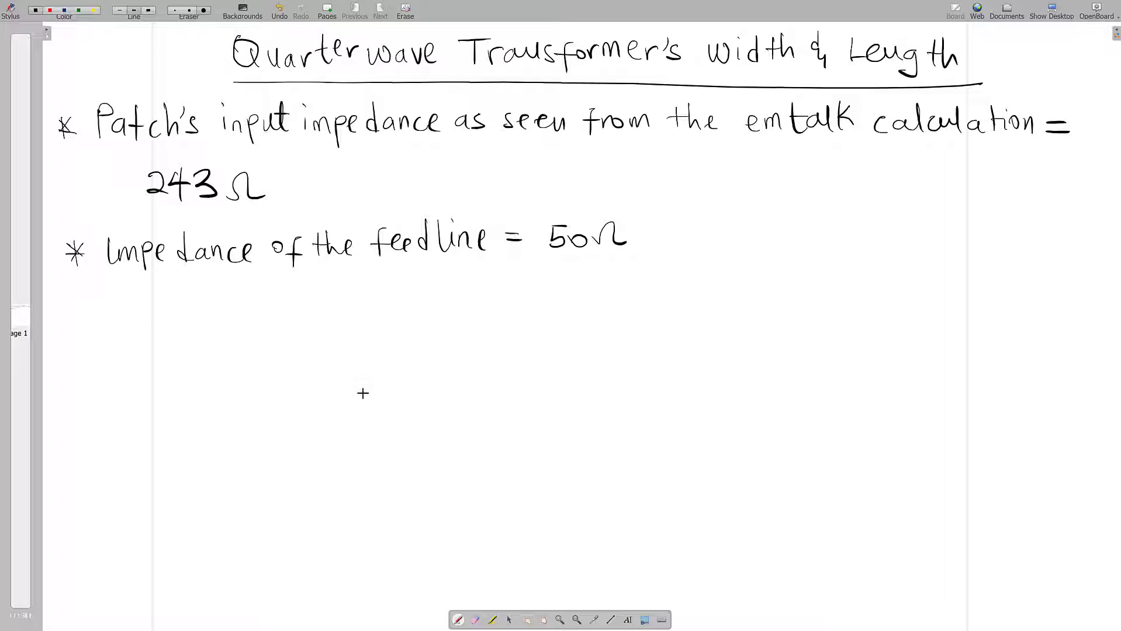
Step: Handwrite "Using the quarterwave impedance formula: Zin = Zo²/ZL" below the feedline impedance note
mouse_move(87, 320)
mouse_down()
mouse_move(101, 316)
mouse_move(109, 340)
mouse_move(143, 340)
mouse_move(147, 353)
mouse_up()
drag(186, 321, 183, 342)
drag(176, 334, 272, 332)
drag(291, 320, 290, 333)
drag(283, 327, 424, 323)
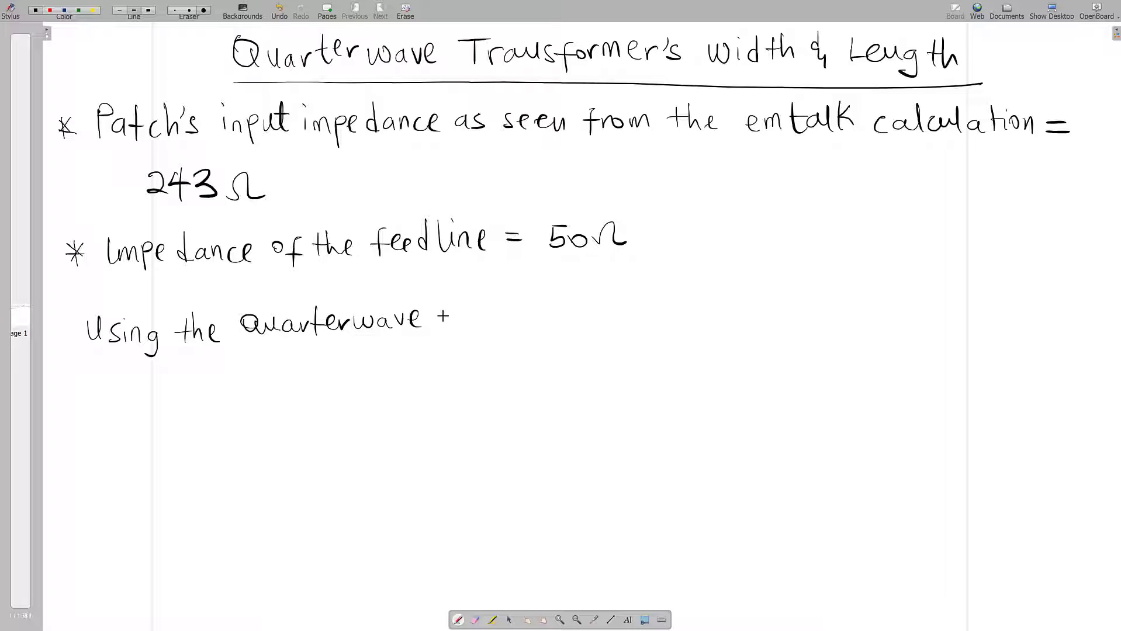
mouse_move(470, 319)
mouse_down()
mouse_move(519, 332)
mouse_move(555, 326)
mouse_up()
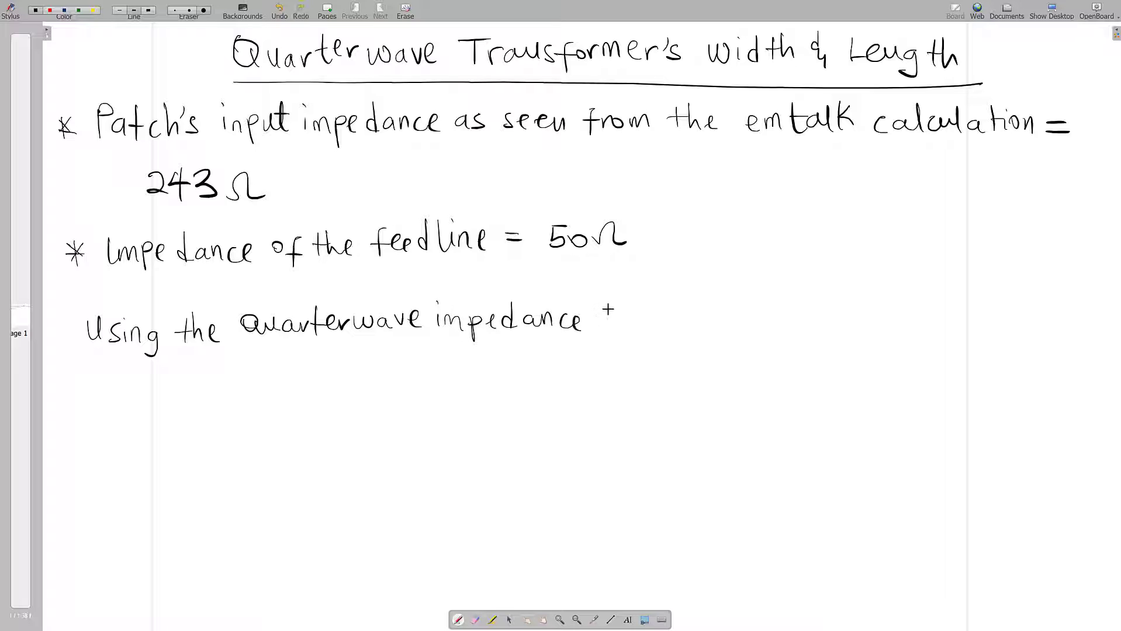
drag(615, 305, 608, 335)
drag(595, 323, 706, 331)
click(712, 314)
click(713, 328)
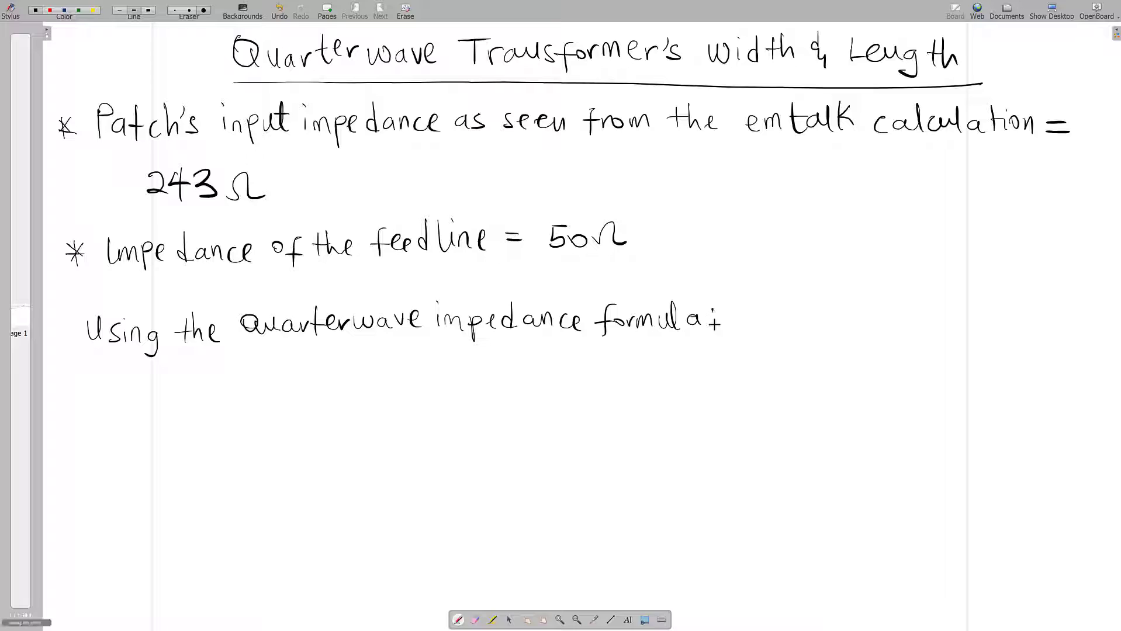
mouse_move(761, 303)
mouse_down()
mouse_move(761, 325)
mouse_move(778, 324)
mouse_up()
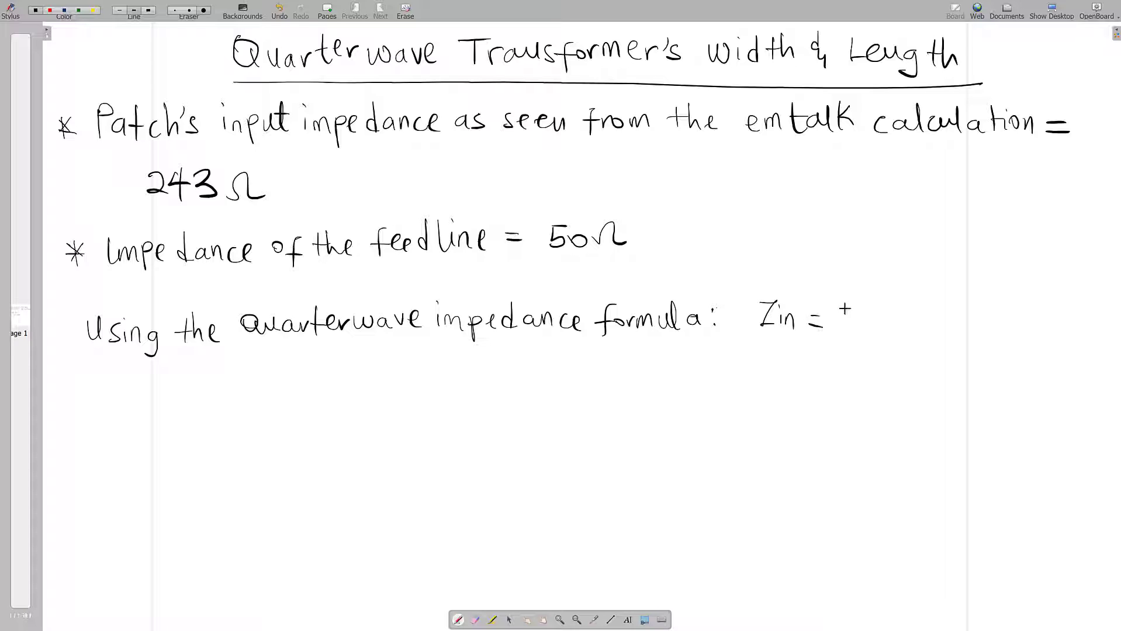
mouse_move(855, 299)
mouse_down()
mouse_move(874, 314)
mouse_move(889, 301)
mouse_up()
mouse_move(826, 331)
mouse_down()
mouse_move(894, 330)
mouse_move(894, 362)
mouse_up()
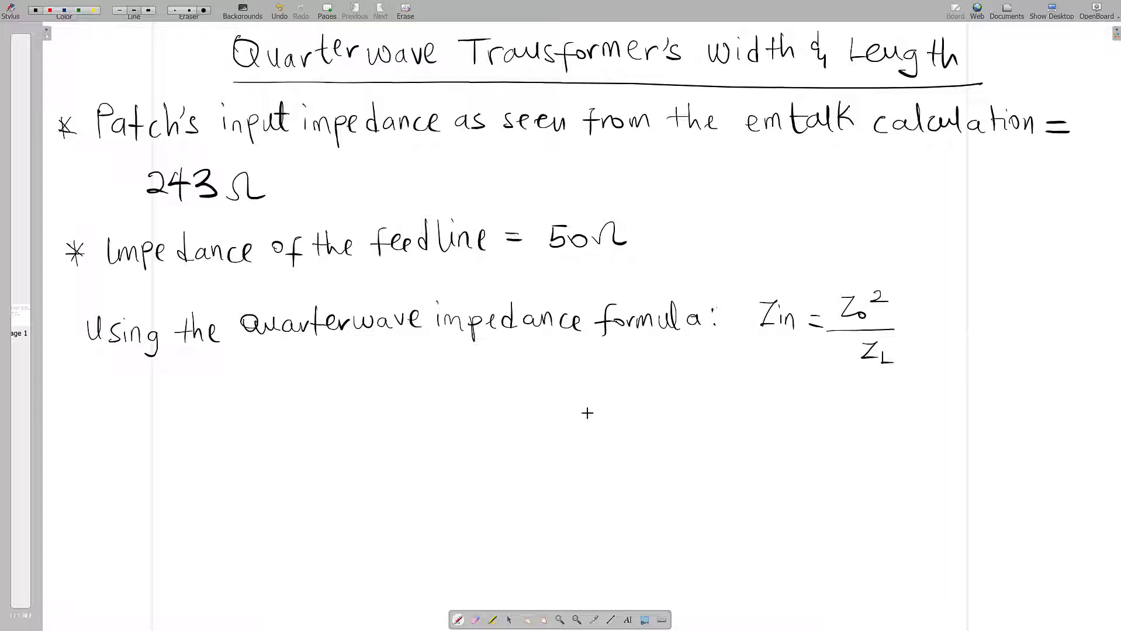
Step: Write the rearranged formula Zo = √(Zin × ZL) and evaluate it by substituting the two impedances under a second root
drag(109, 399, 139, 400)
drag(110, 409, 197, 415)
drag(205, 409, 240, 408)
mouse_move(225, 416)
mouse_down()
mouse_move(269, 434)
mouse_move(254, 422)
mouse_move(466, 388)
mouse_up()
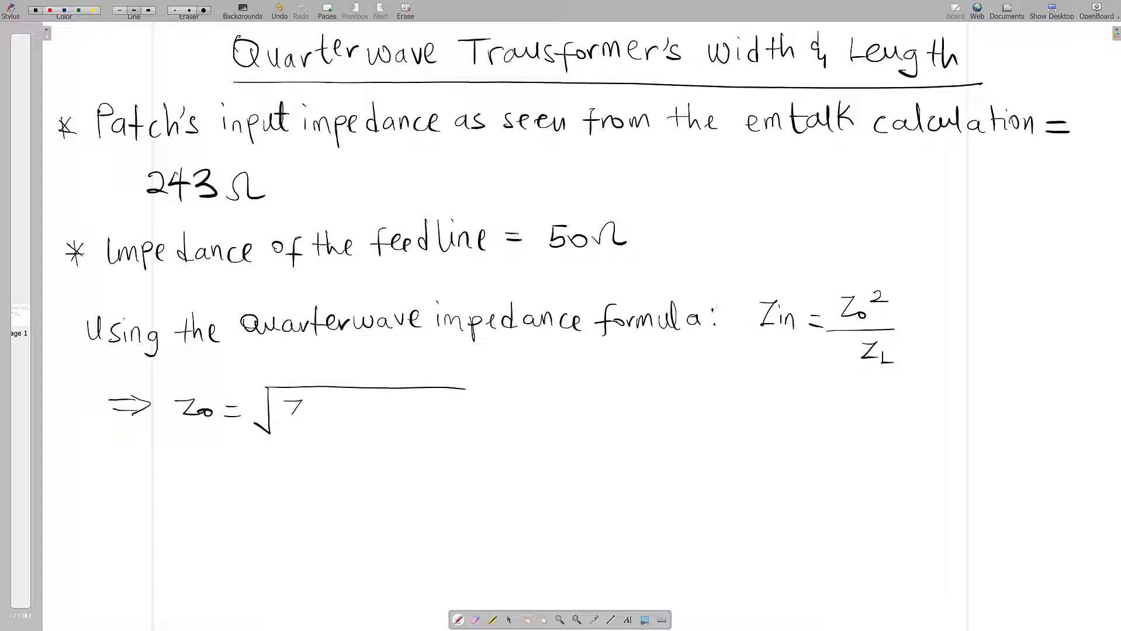
drag(317, 412, 325, 423)
drag(338, 415, 350, 414)
drag(344, 407, 341, 420)
drag(341, 410, 407, 421)
drag(479, 421, 528, 428)
drag(531, 383, 724, 381)
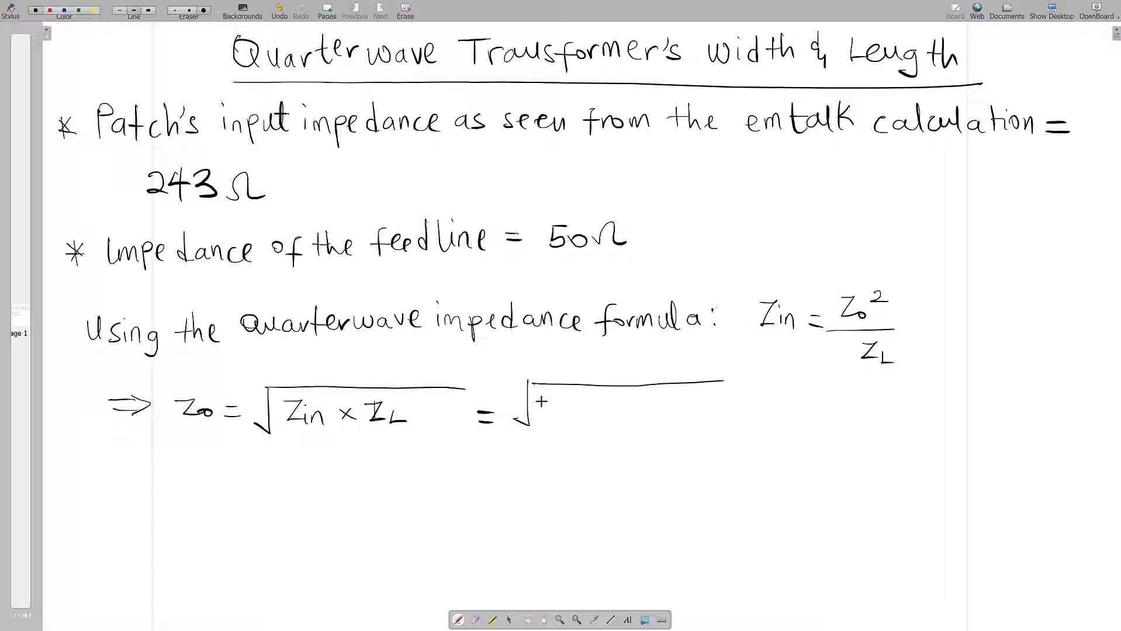
drag(552, 406, 559, 412)
mouse_move(563, 405)
mouse_down()
mouse_move(589, 421)
mouse_move(670, 410)
mouse_move(820, 420)
mouse_move(839, 405)
mouse_move(890, 416)
mouse_move(991, 413)
mouse_move(1004, 434)
mouse_up()
click(866, 411)
drag(1038, 415, 1005, 440)
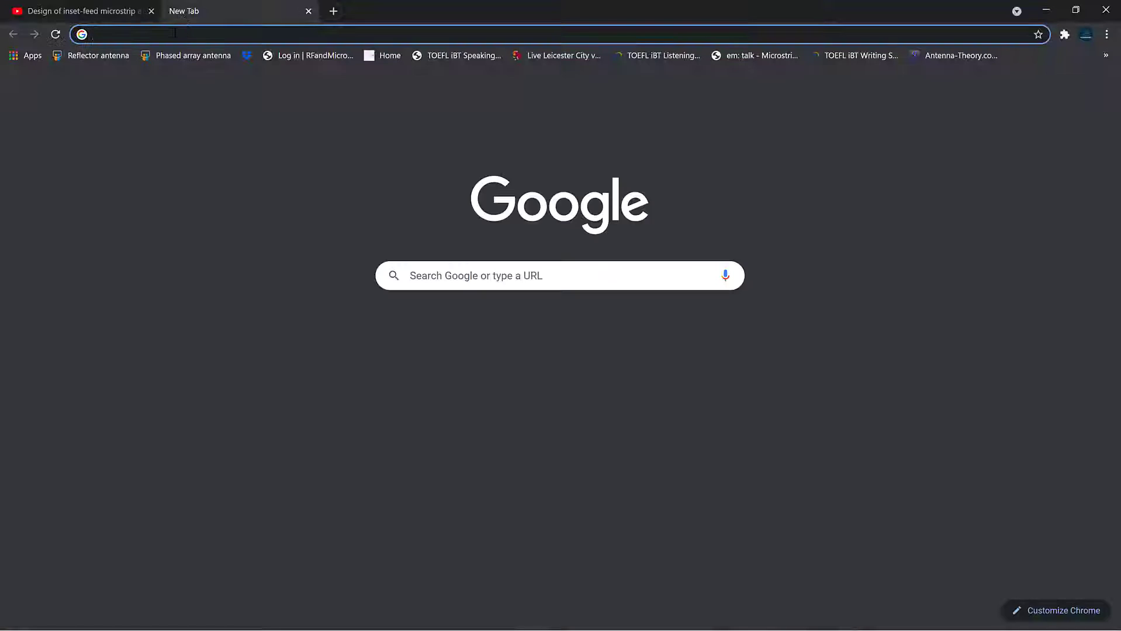
Step: Switch to the browser, load emtalk.com/mpacalc.php, and go to the site's Microstrip Line Calculator
click(175, 34)
text(emtalk.com/mpacalc.php)
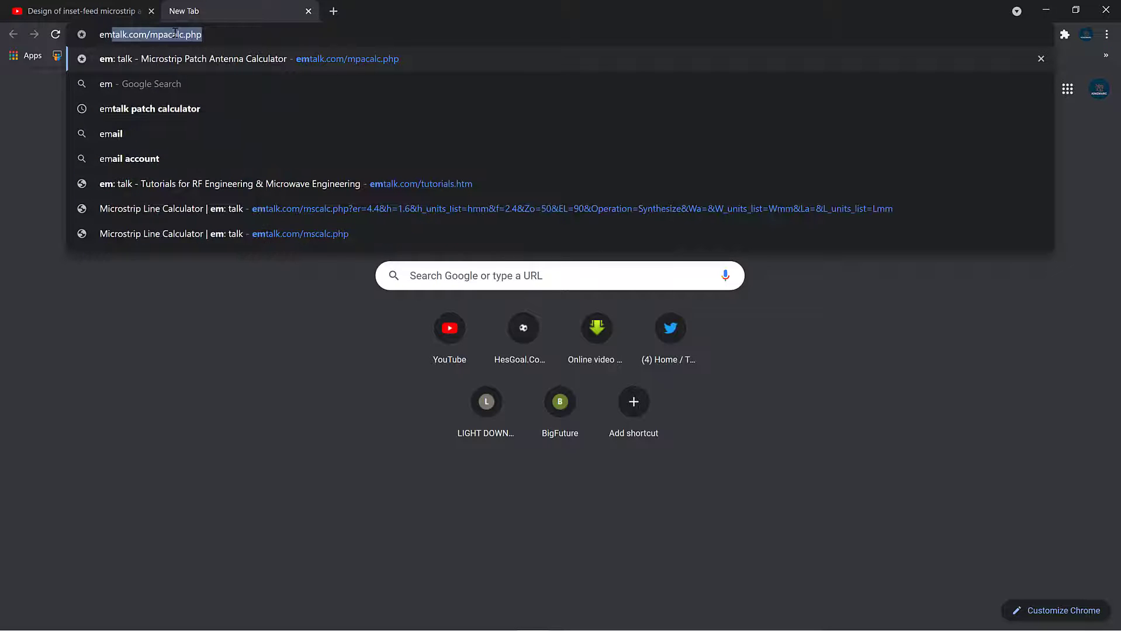
key(Return)
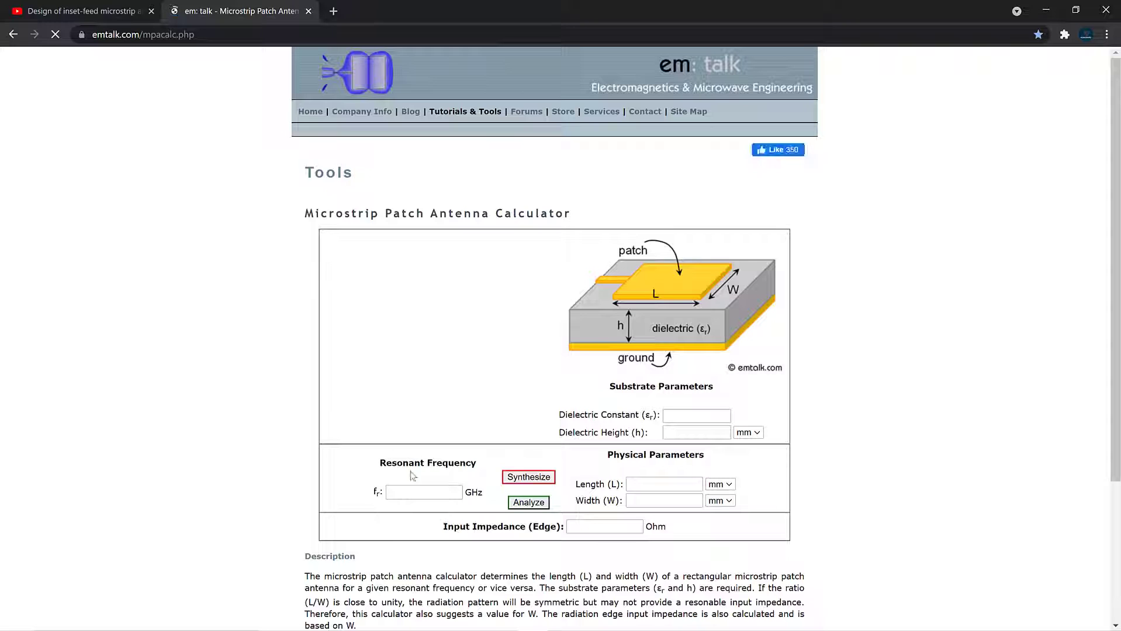
click(491, 113)
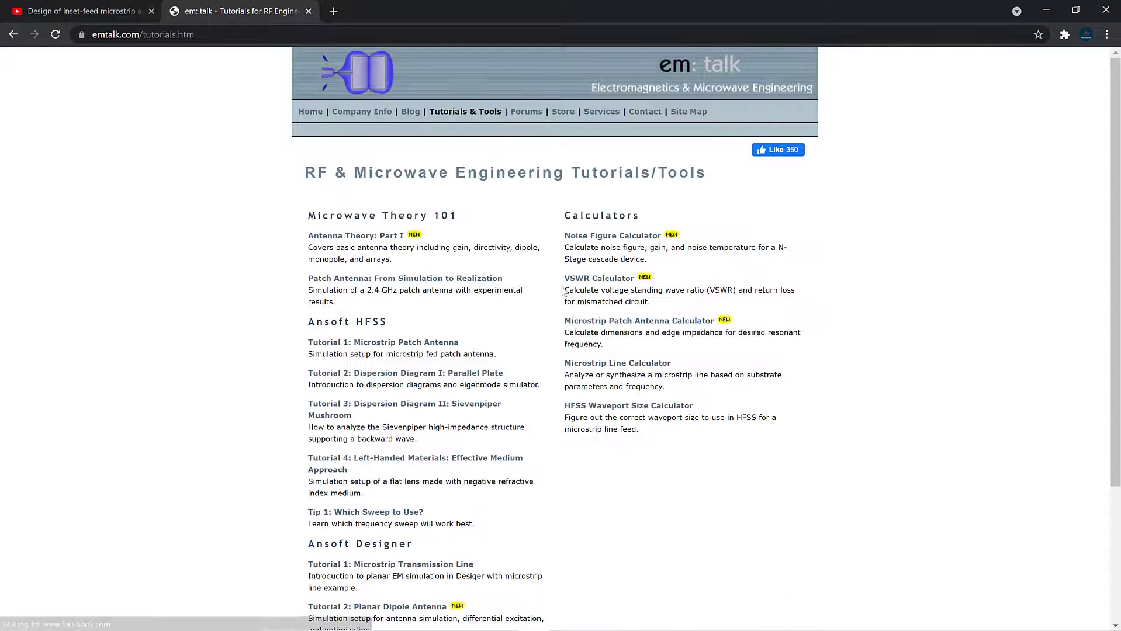
click(611, 363)
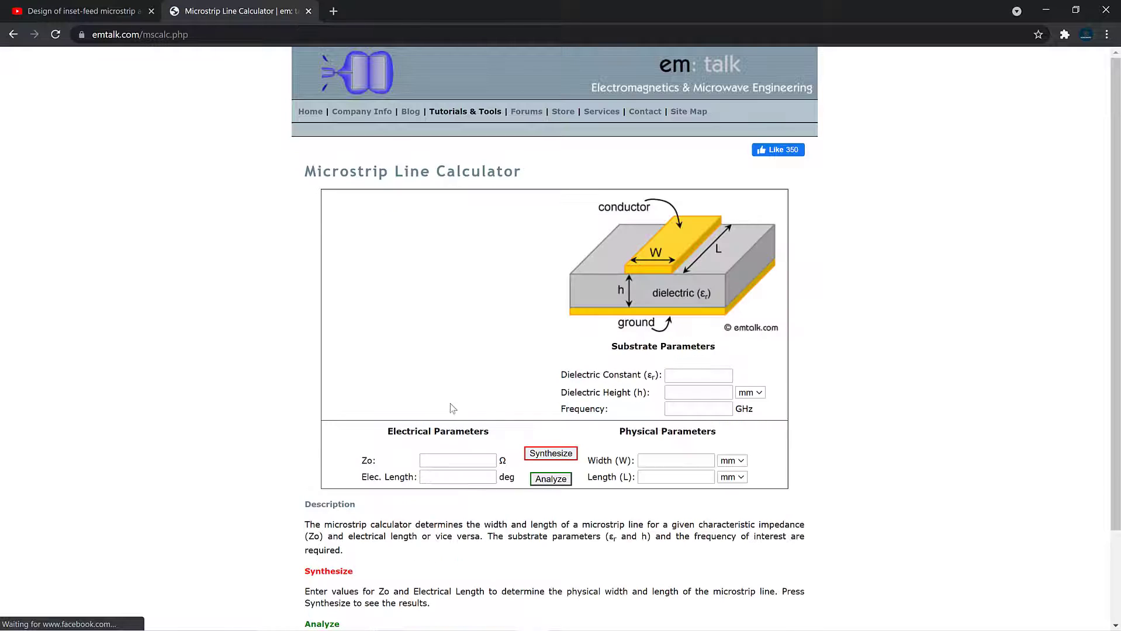
Step: Set the microstrip line's characteristic impedance Zo to 110.23 Ω and its electrical length to 90 deg
click(436, 460)
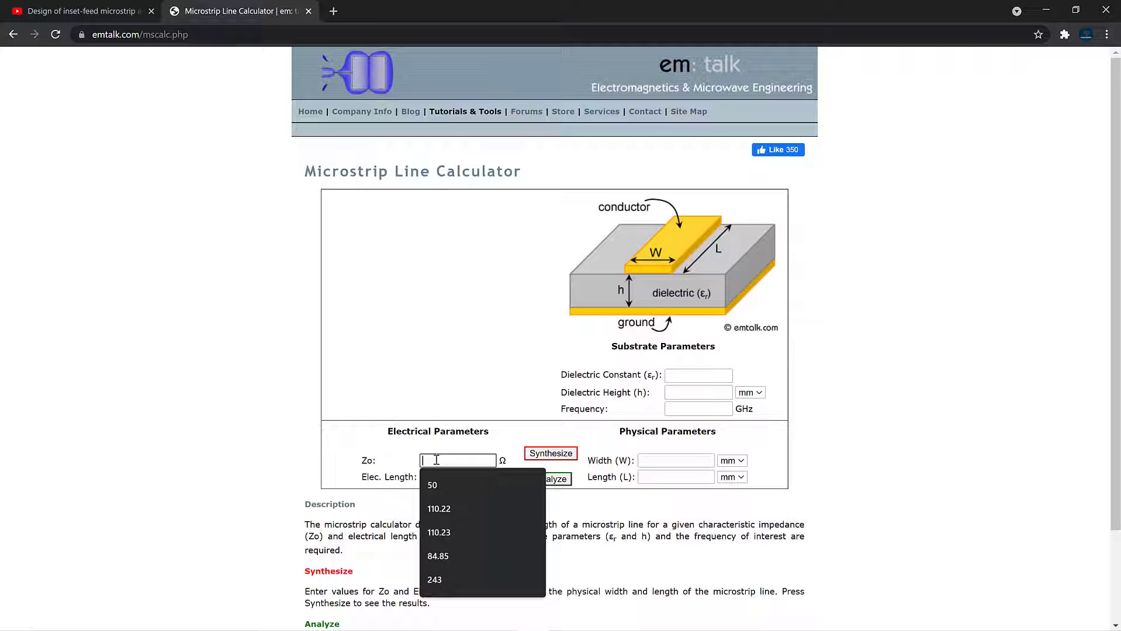
click(455, 532)
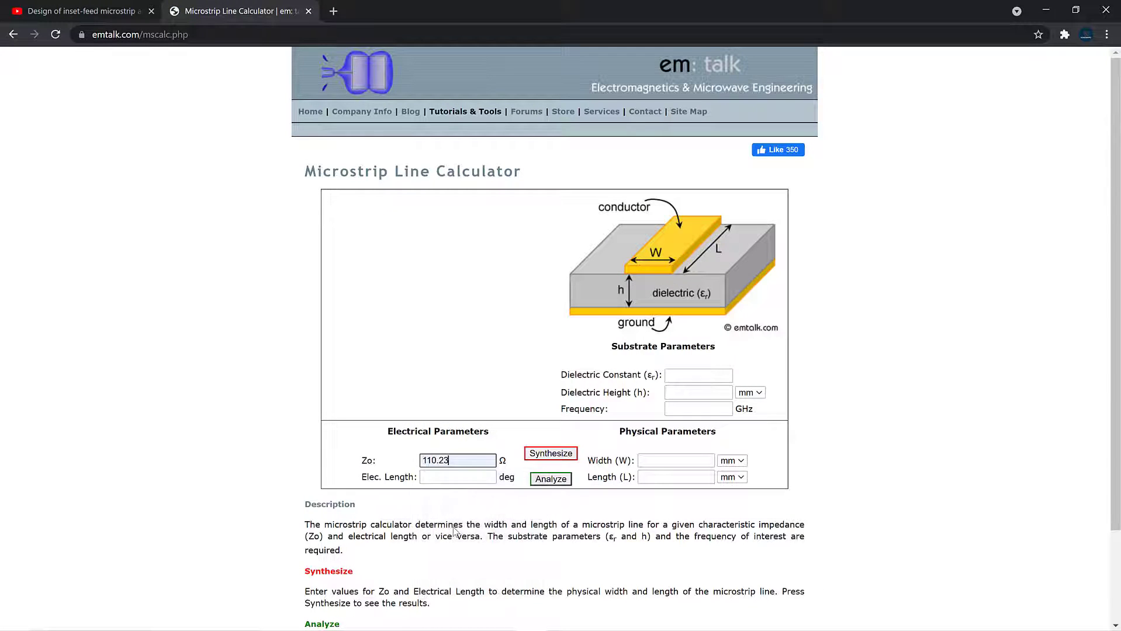
click(453, 483)
click(454, 502)
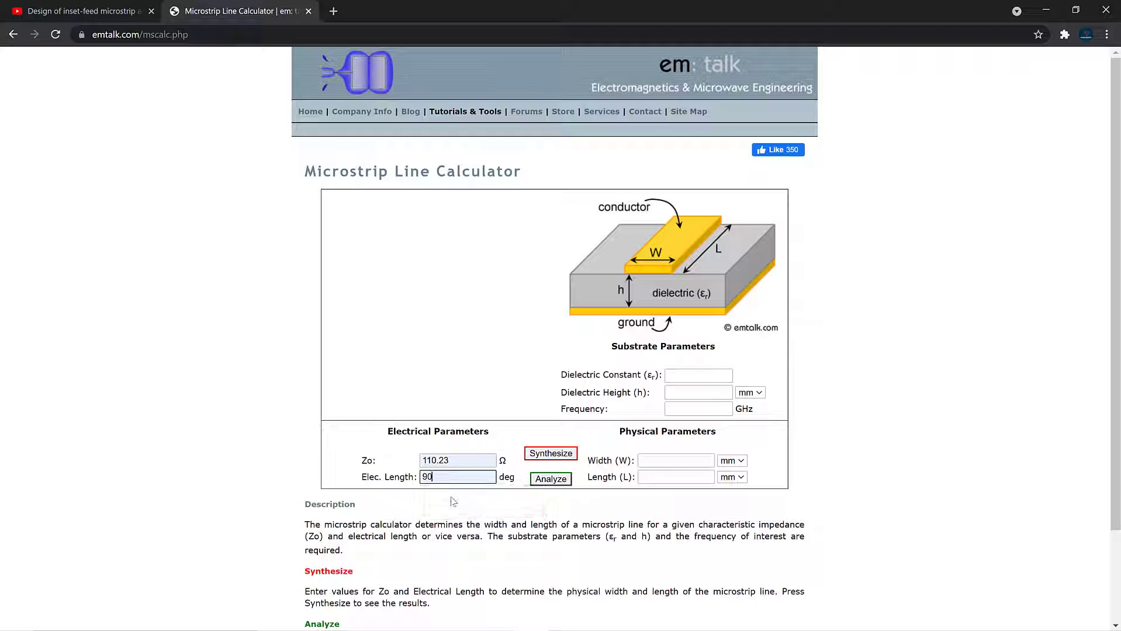
Step: Set the substrate's dielectric constant to 4.4, its height to 1.6 mm, and the frequency to 2.4 GHz
click(687, 377)
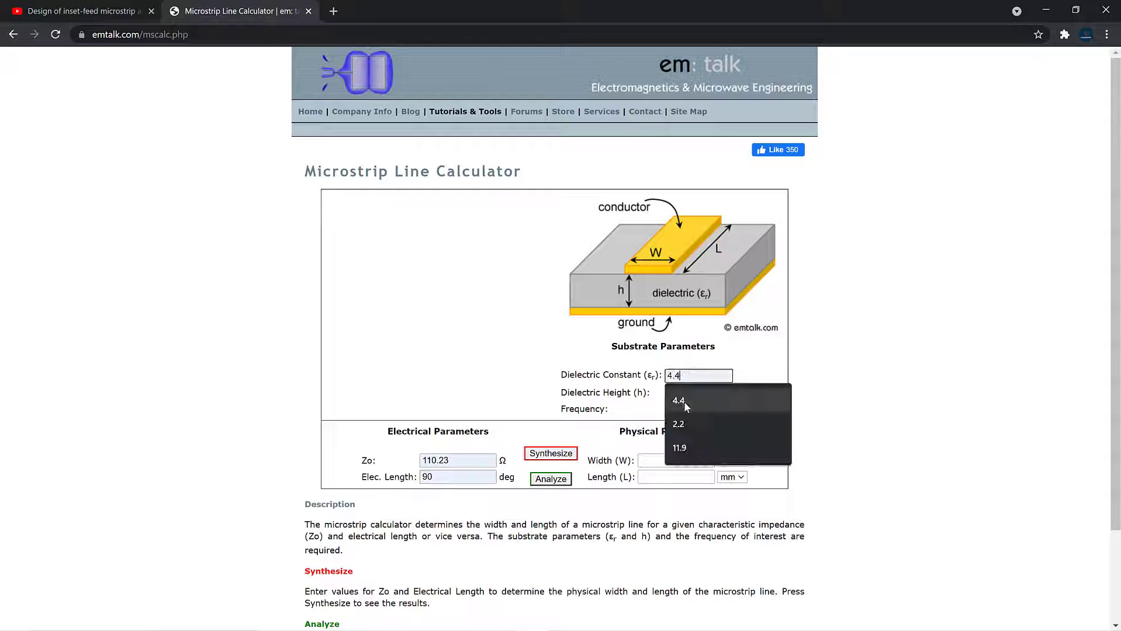
click(684, 402)
click(686, 393)
click(678, 414)
click(678, 411)
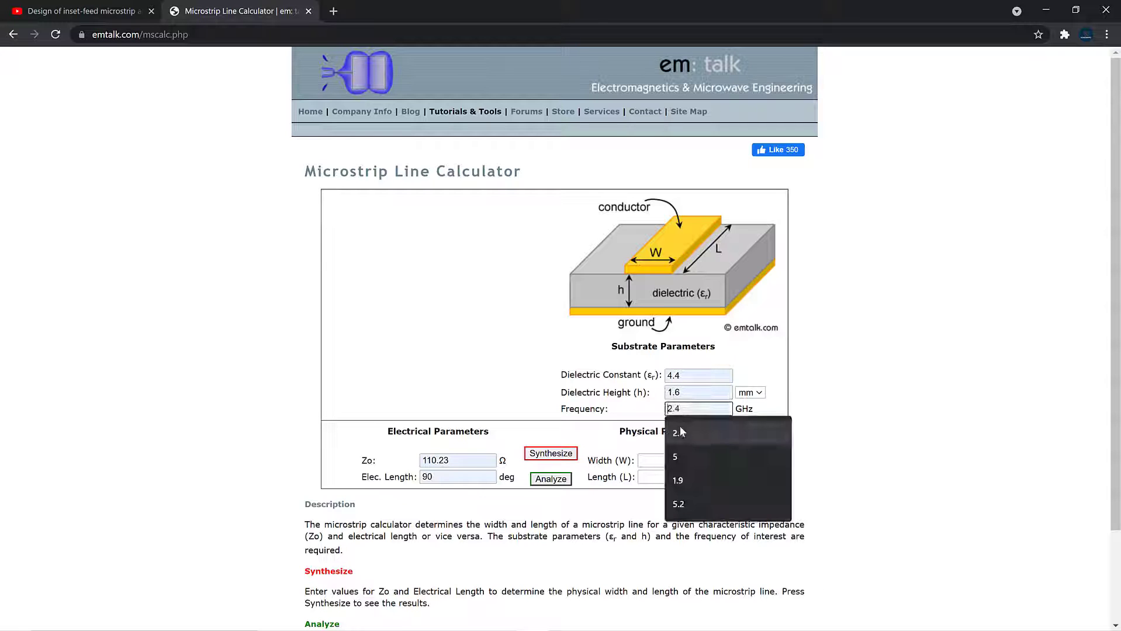
click(680, 433)
click(476, 528)
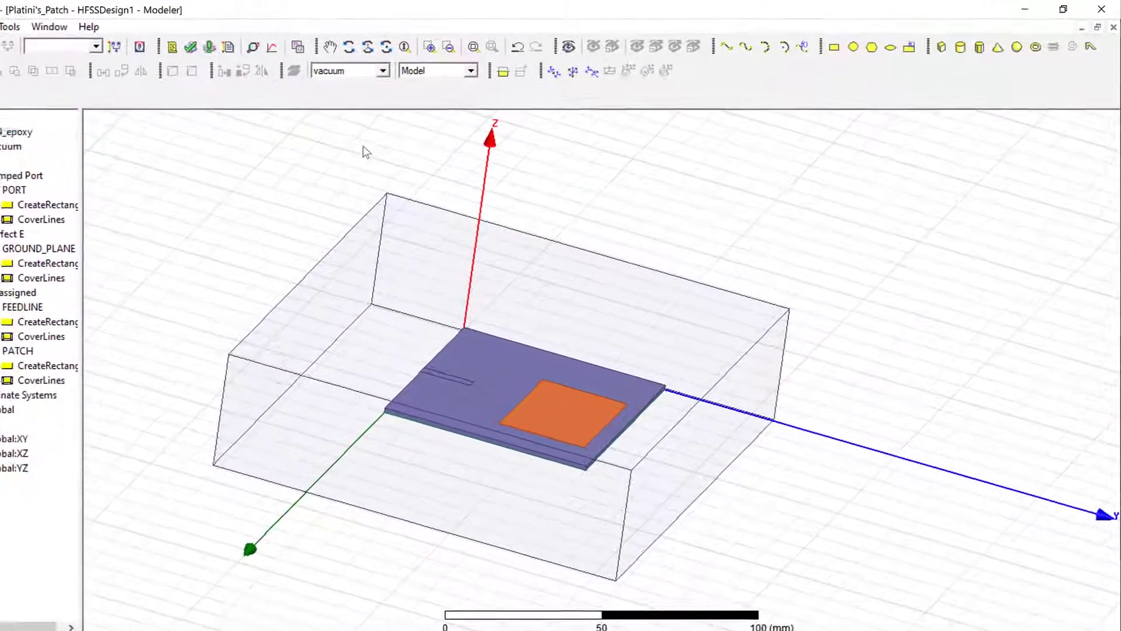
Step: Switch to the HFSS model and hide the RadBox object in the active view
click(545, 48)
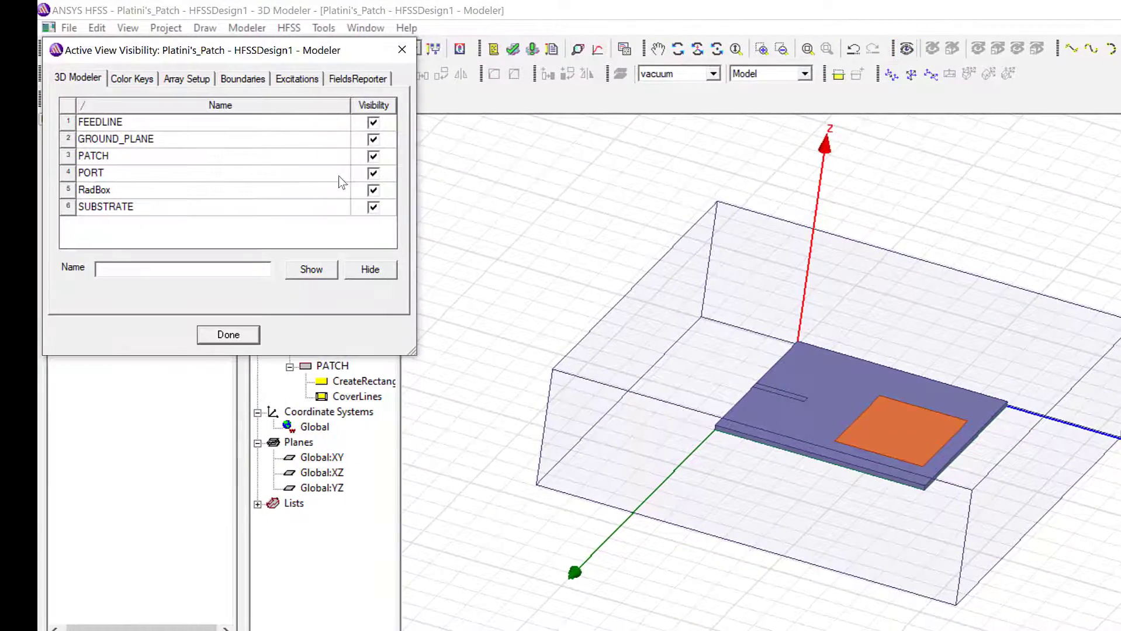
click(374, 190)
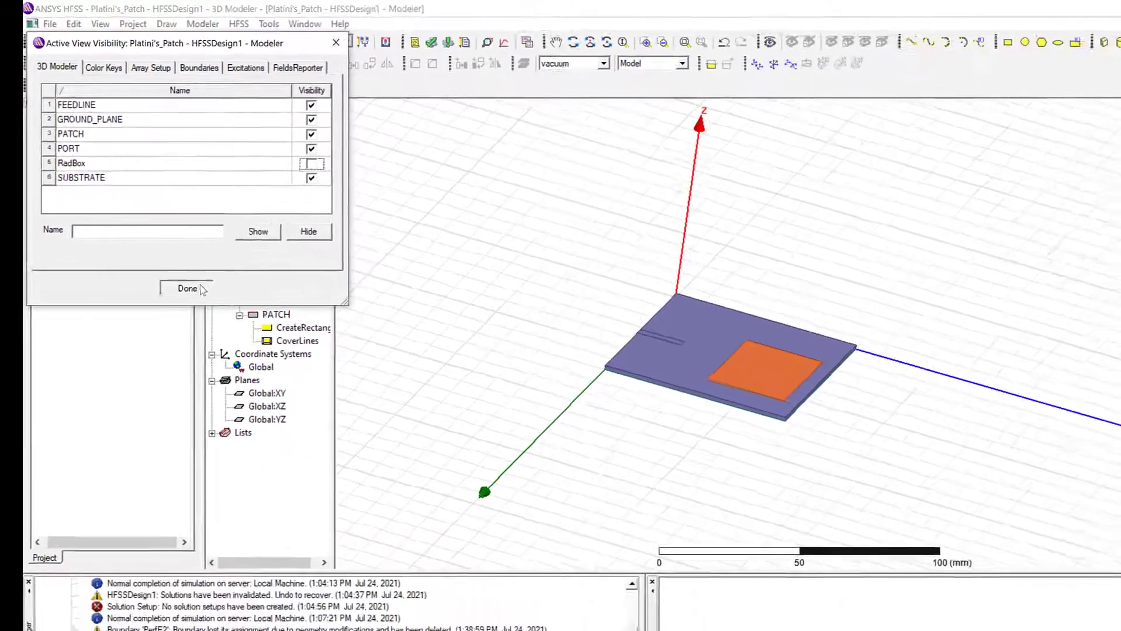
click(228, 334)
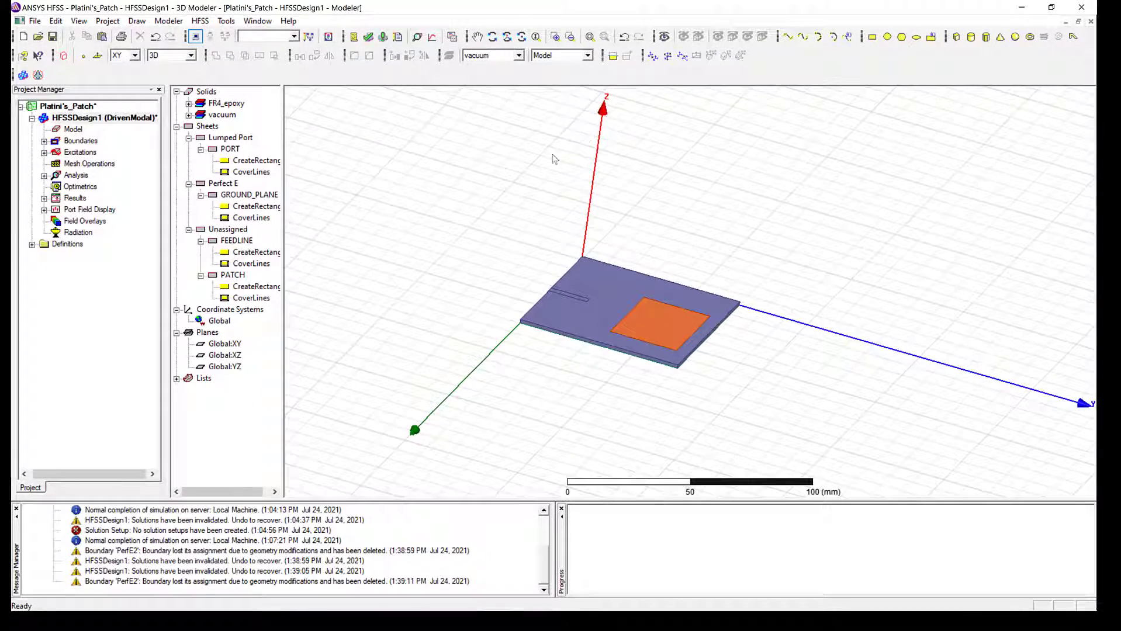
Step: Draw a thin rectangle from the midpoint of the feedline's end edge at (36.53, 17.12, 1.6) mm toward the patch
drag(284, 163, 308, 165)
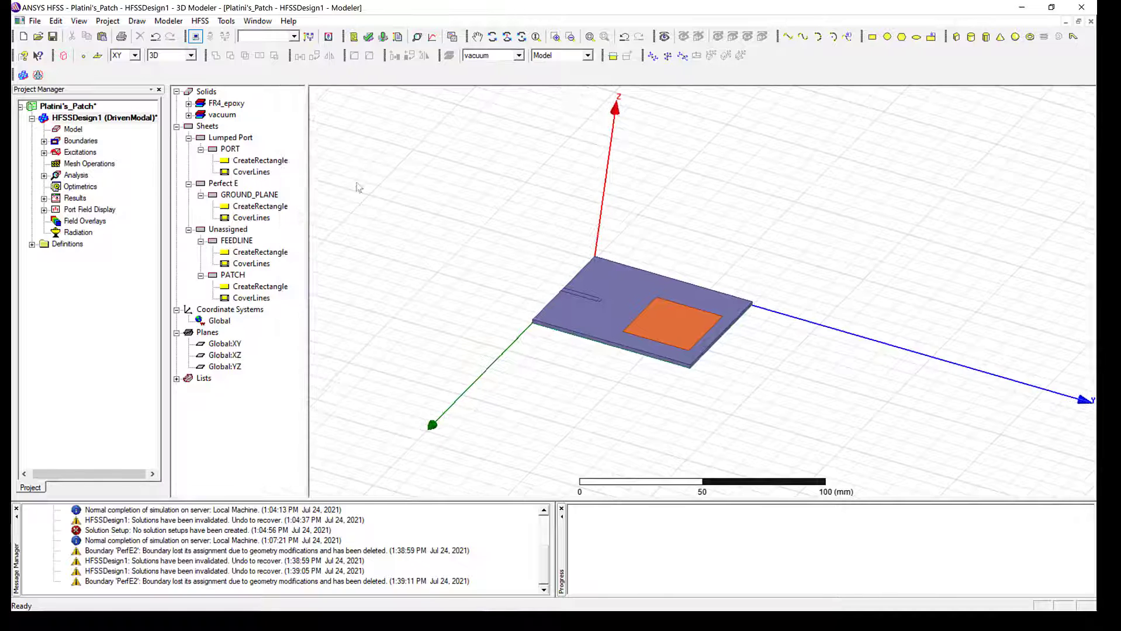
click(522, 37)
drag(554, 144, 553, 143)
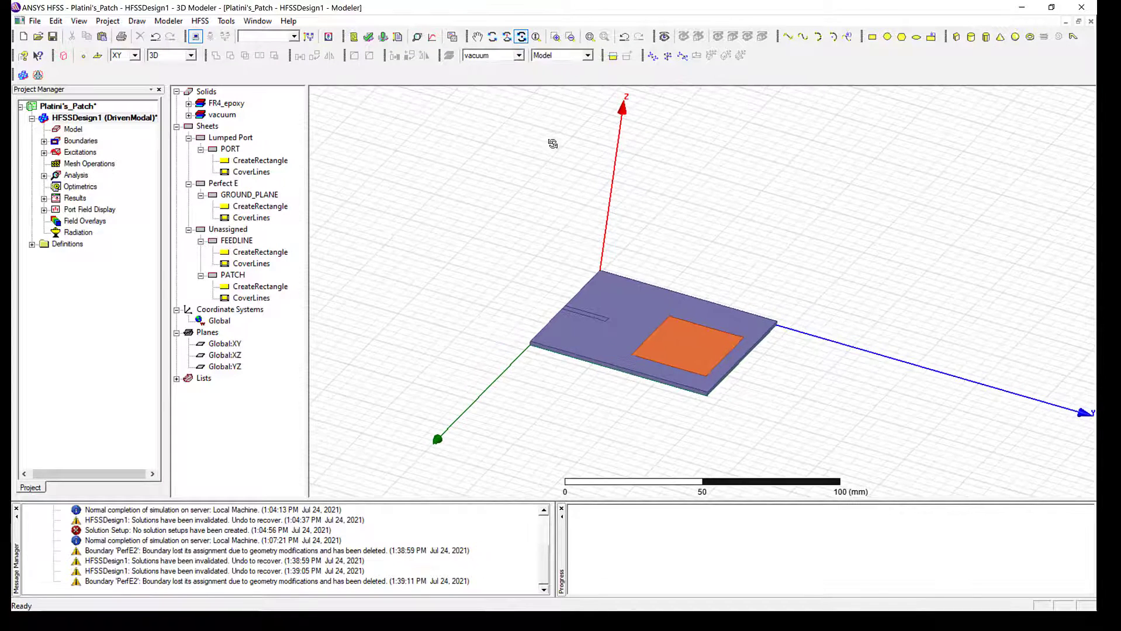
alt+double_click(619, 126)
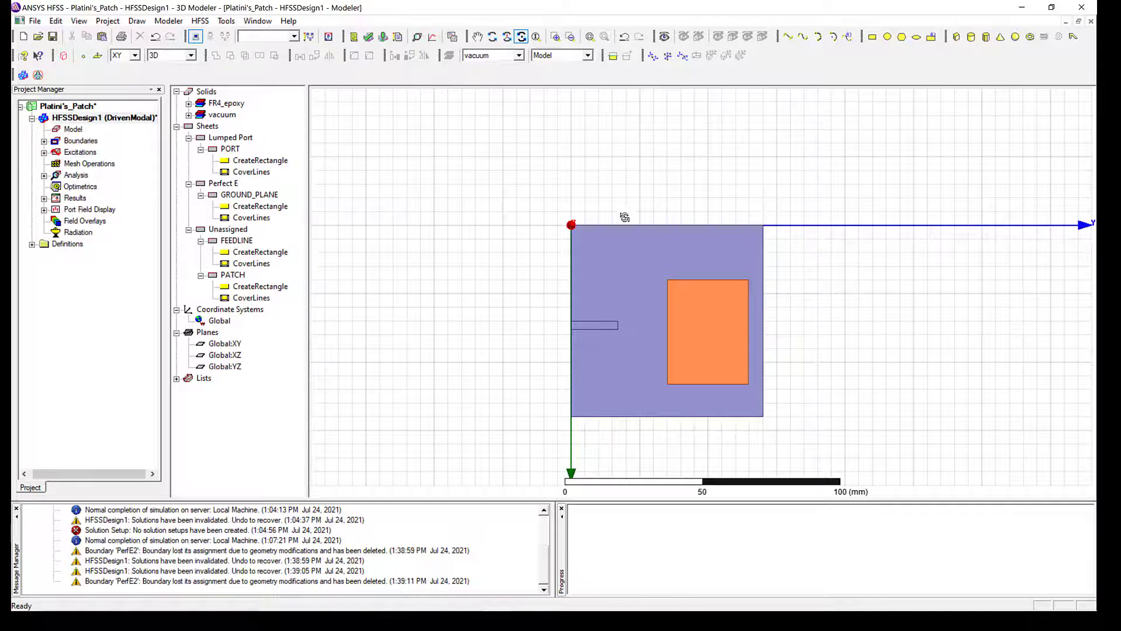
scroll(613, 246, up, 5)
scroll(594, 229, up, 1)
click(478, 36)
drag(474, 270, 368, 172)
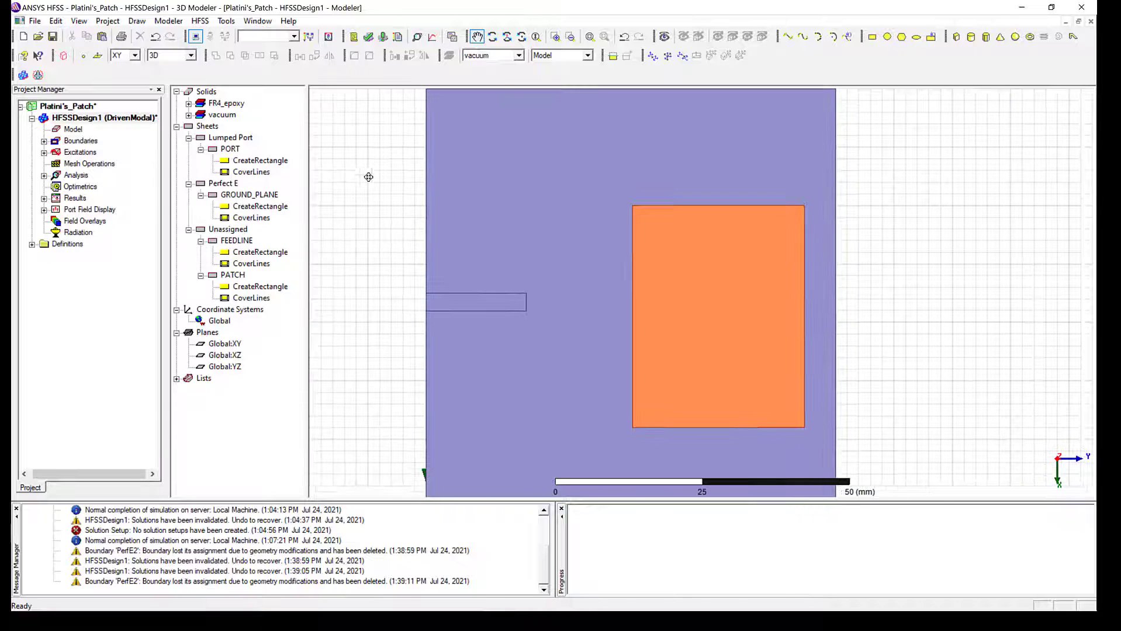
click(227, 276)
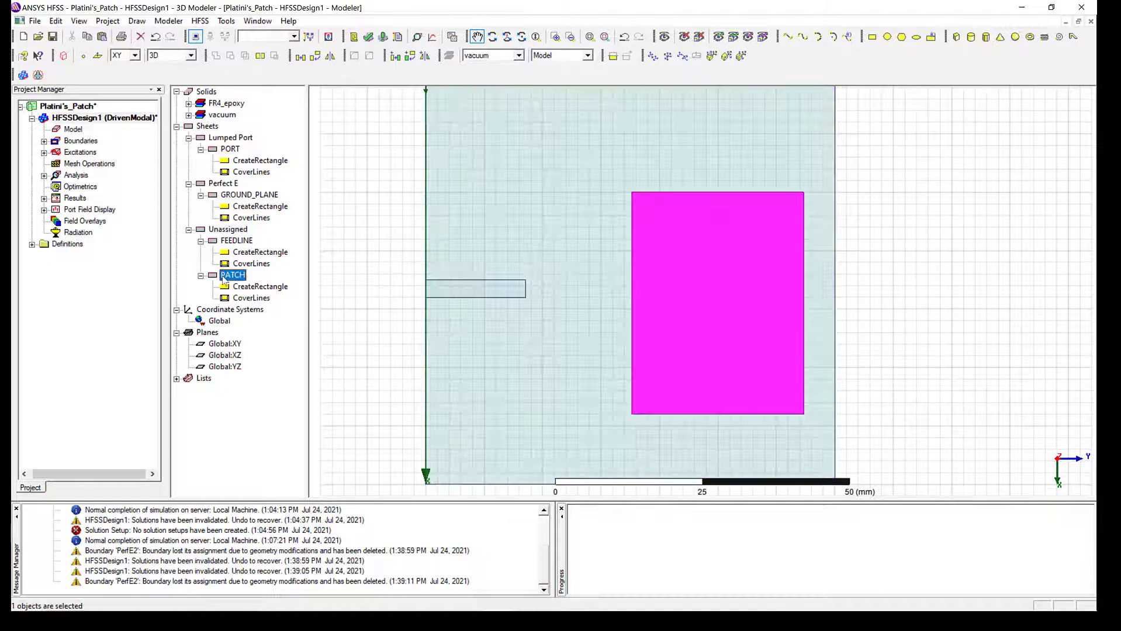
click(873, 36)
scroll(641, 325, up, 1)
scroll(589, 329, up, 3)
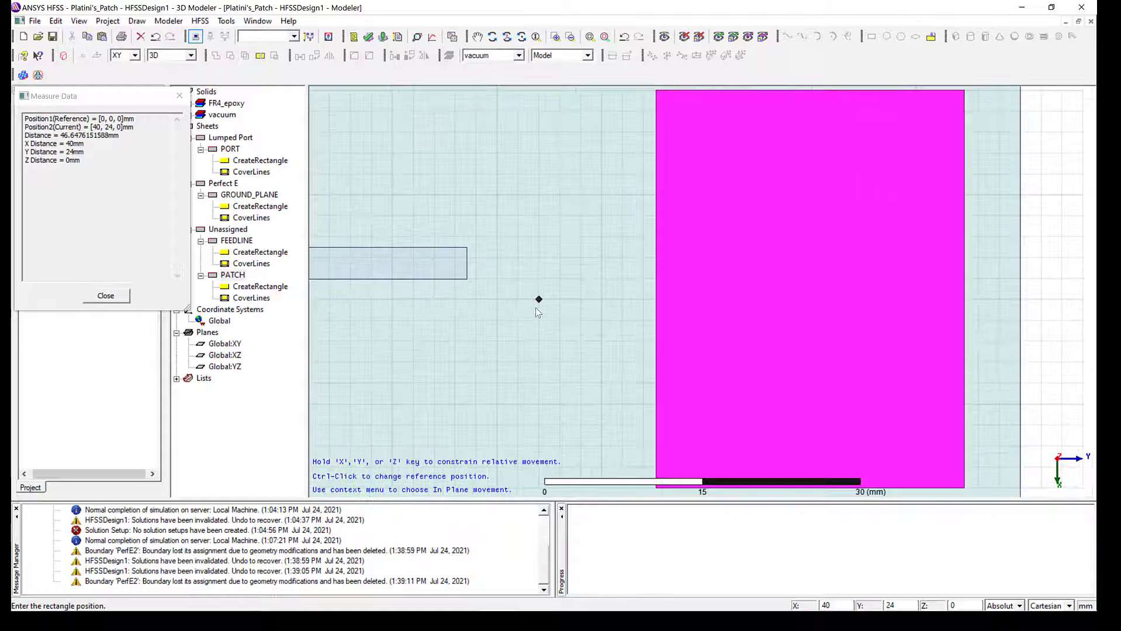
click(460, 256)
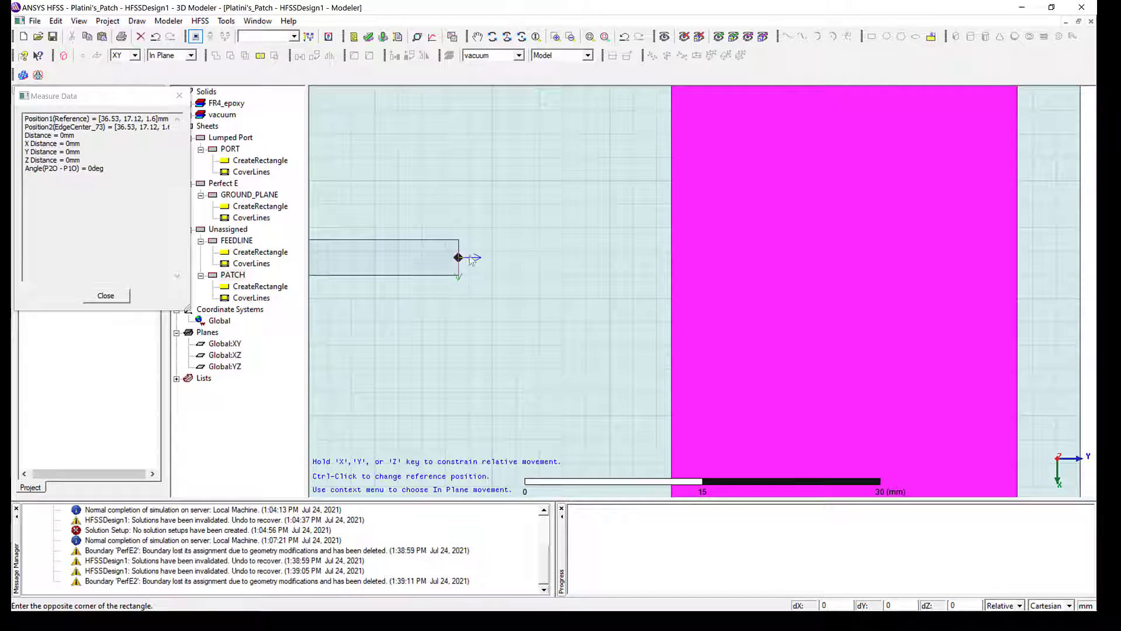
click(647, 258)
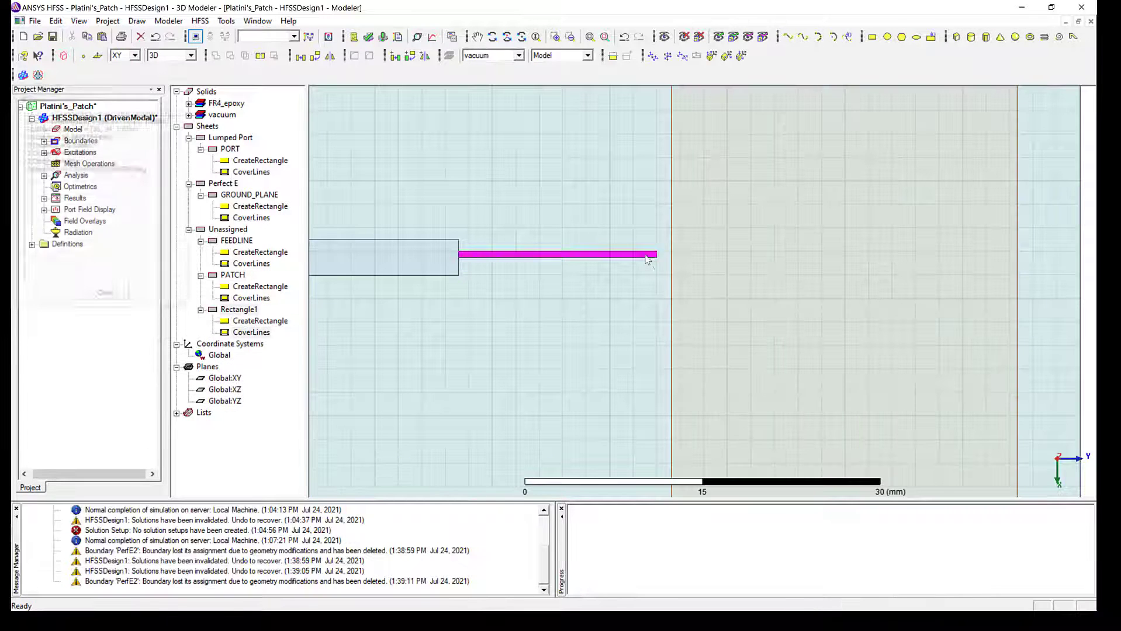
Step: Rename the new rectangle between the feedline and the patch as QUARTERWAVE
scroll(544, 318, down, 3)
scroll(545, 316, down, 1)
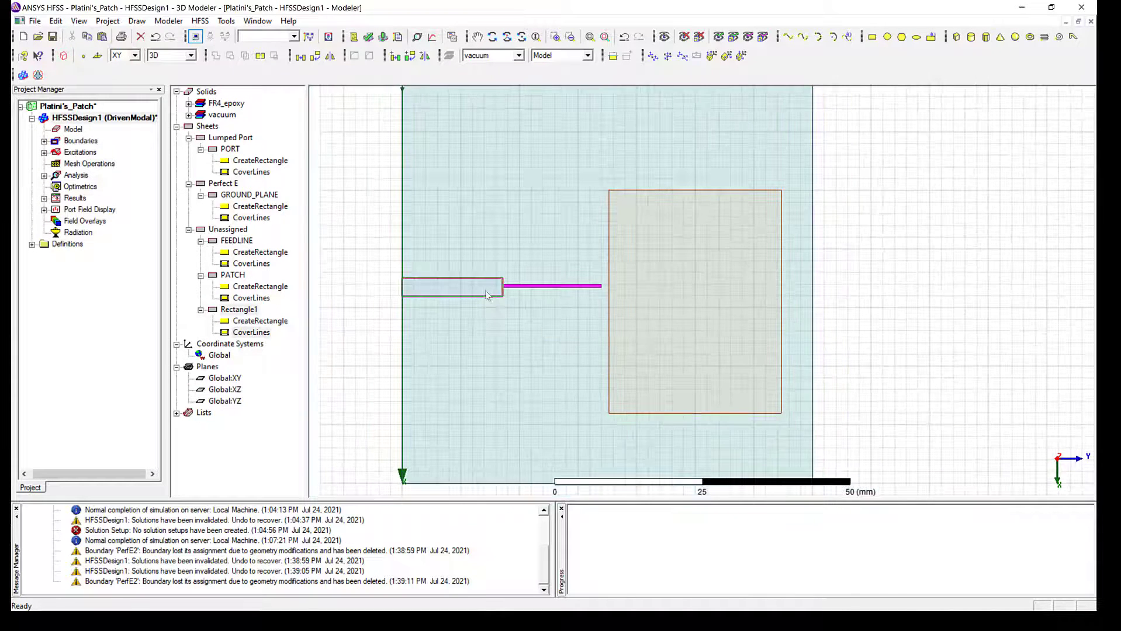
double_click(237, 311)
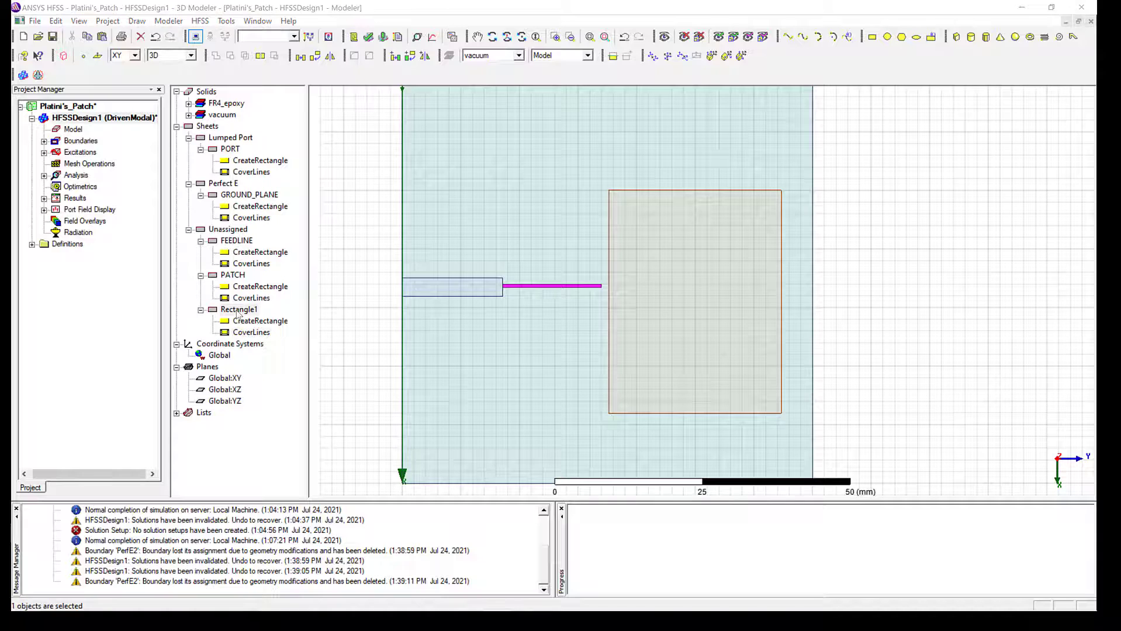
click(481, 246)
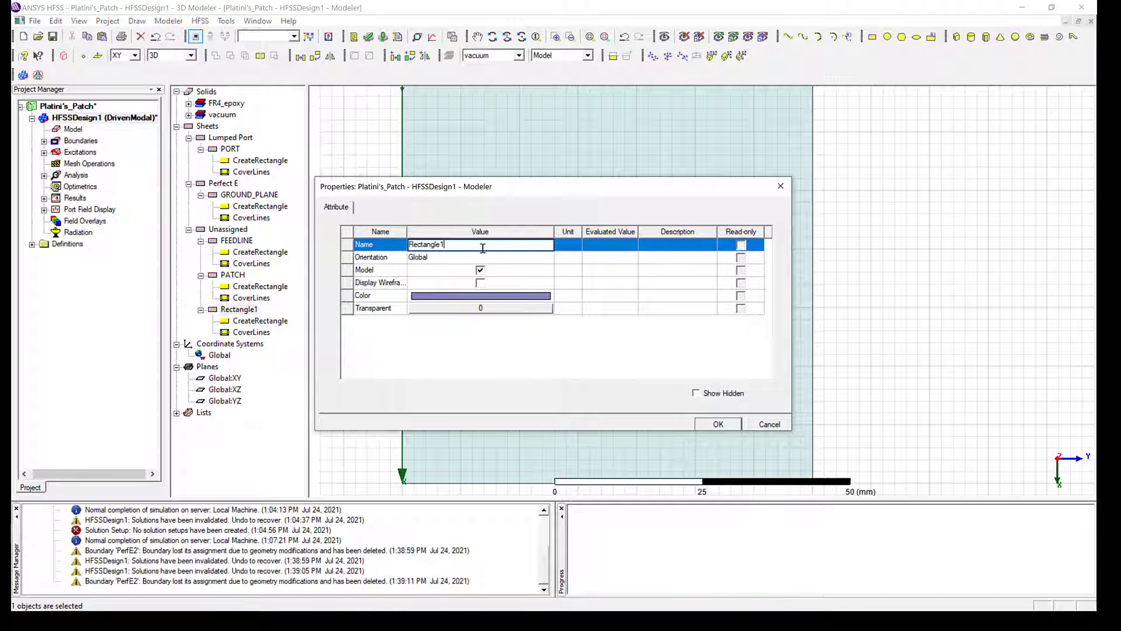
key(BackSpace)
key(BackSpace)
key(BackSpace)
key(BackSpace)
key(BackSpace)
text(QUARTERWA)
click(718, 425)
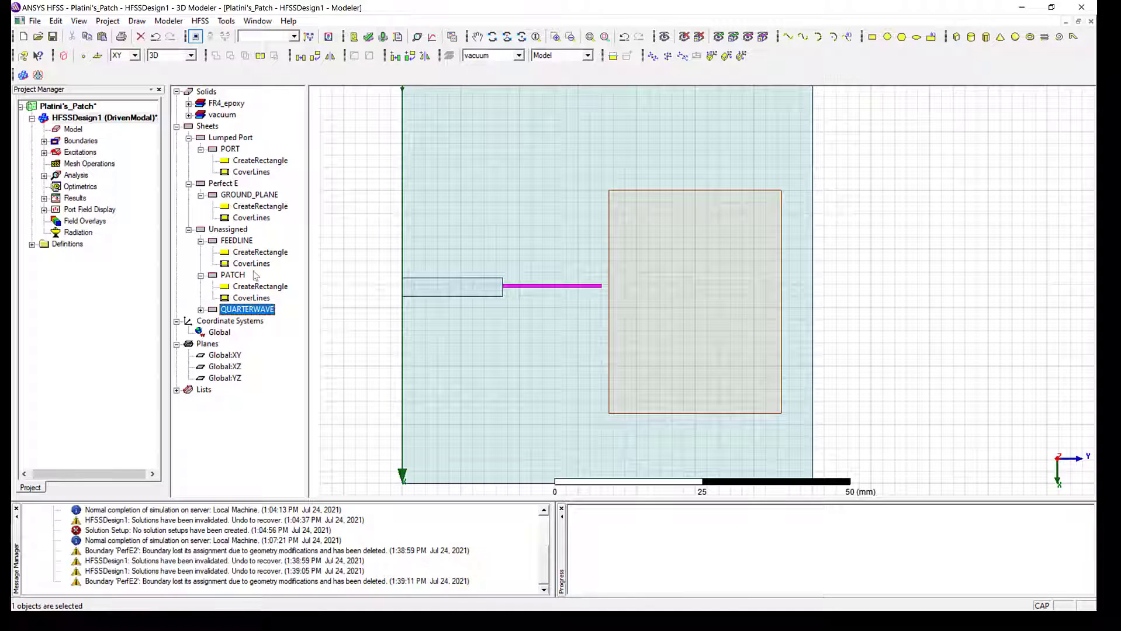
Step: Set the QUARTERWAVE rectangle's XSize to 0.5 mm and its YSize to 18.1 mm
click(200, 310)
double_click(251, 321)
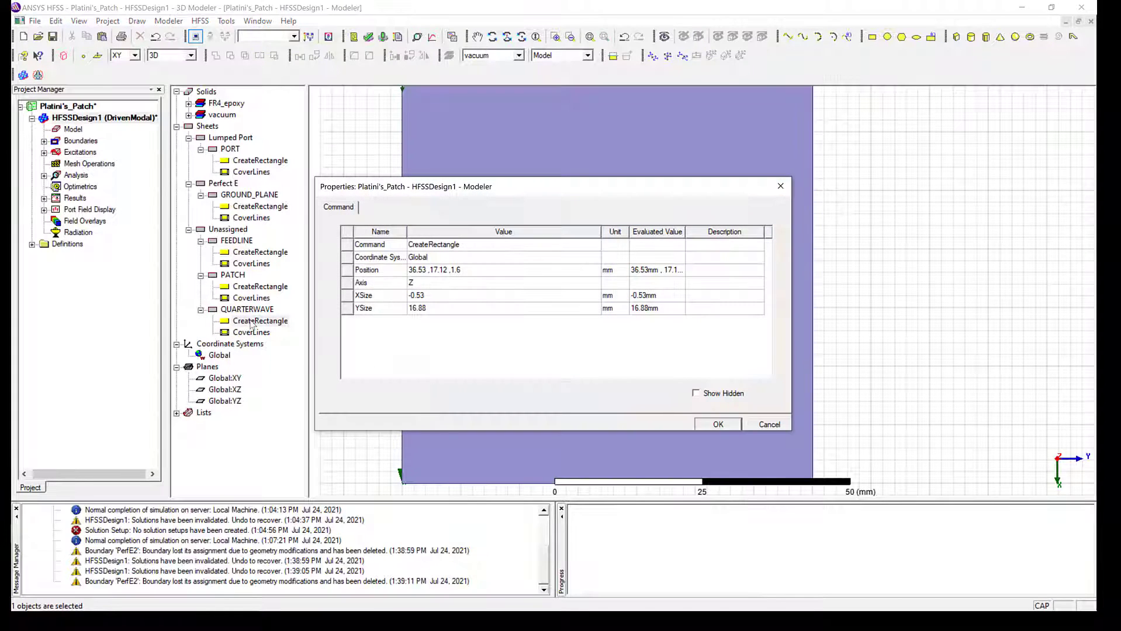
click(445, 295)
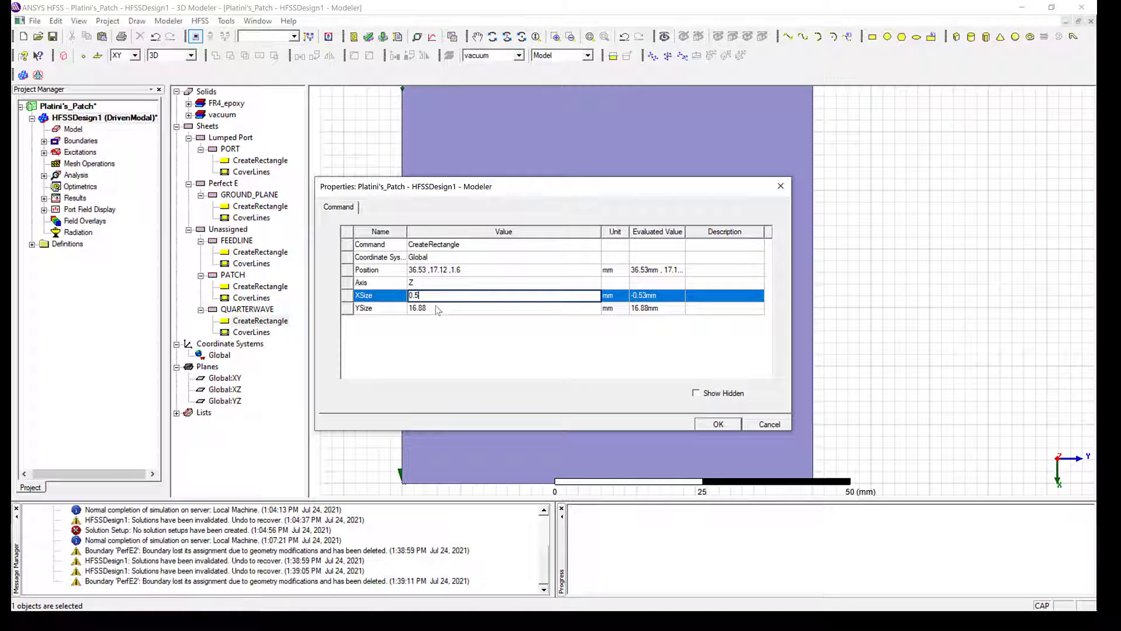
click(438, 308)
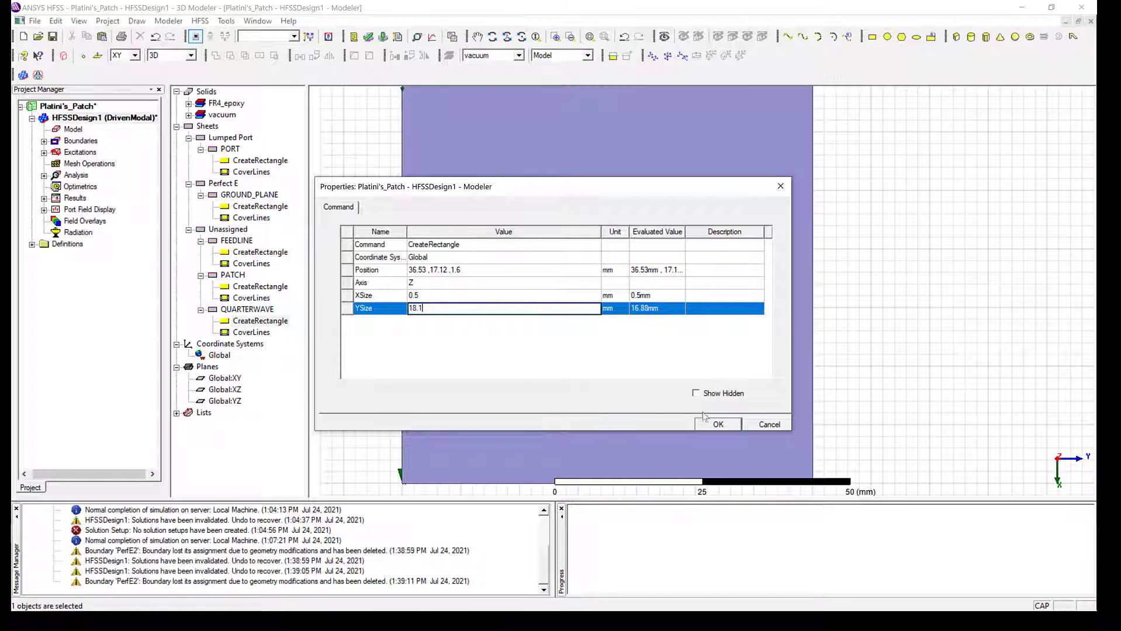
text(18.1)
click(718, 425)
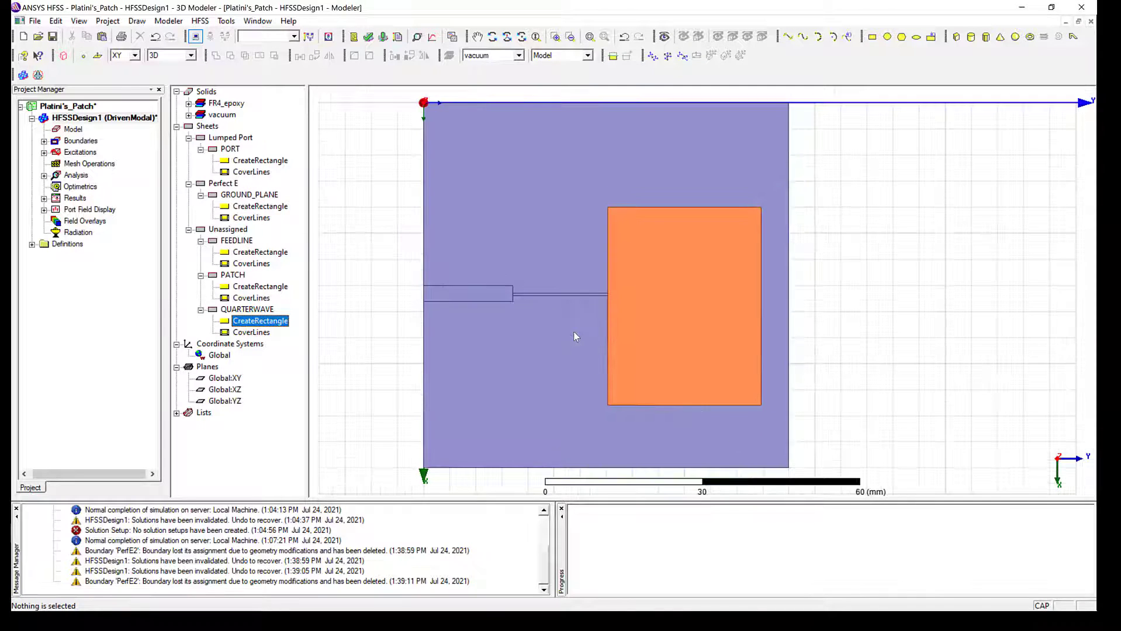
scroll(570, 332, up, 1)
scroll(570, 332, down, 1)
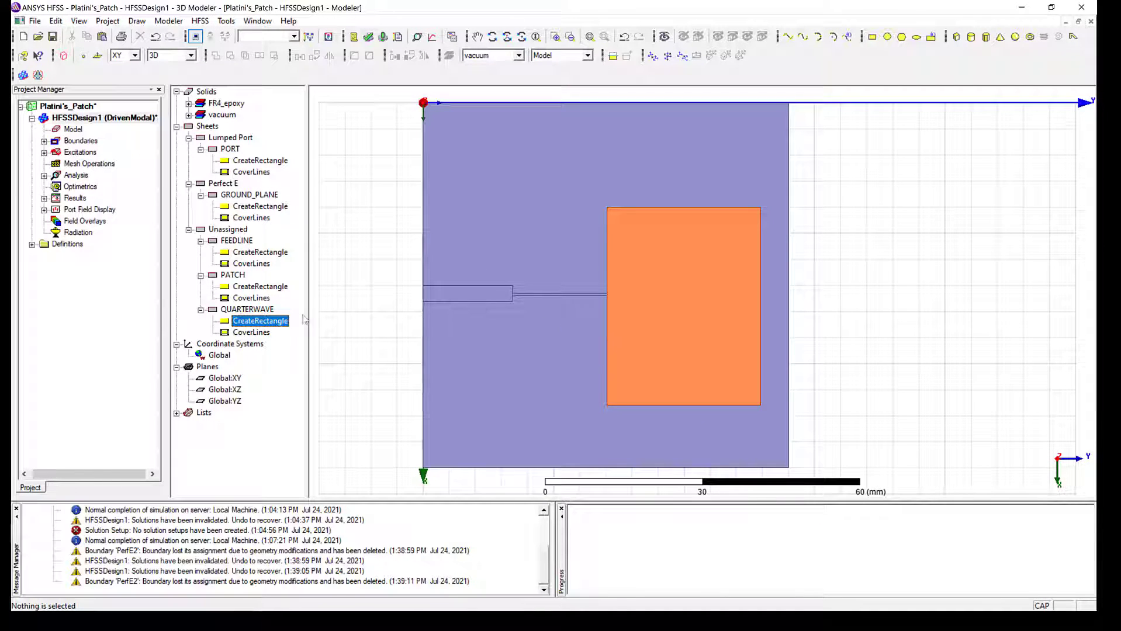
Step: Unite the QUARTERWAVE, PATCH and FEEDLINE sheets into one object
click(247, 311)
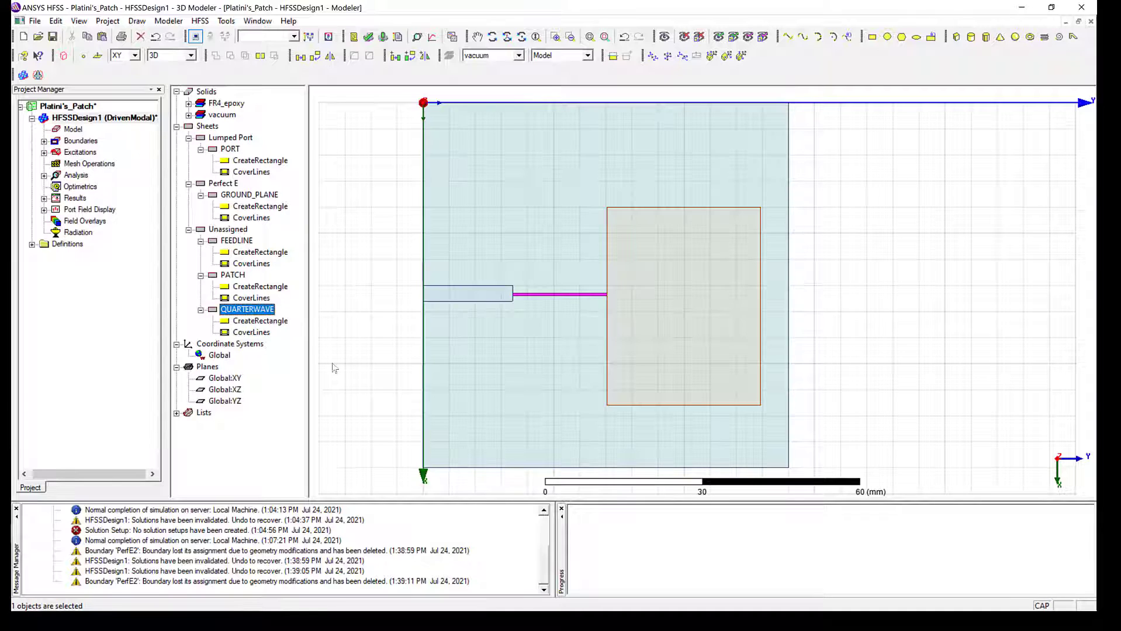
scroll(343, 339, up, 2)
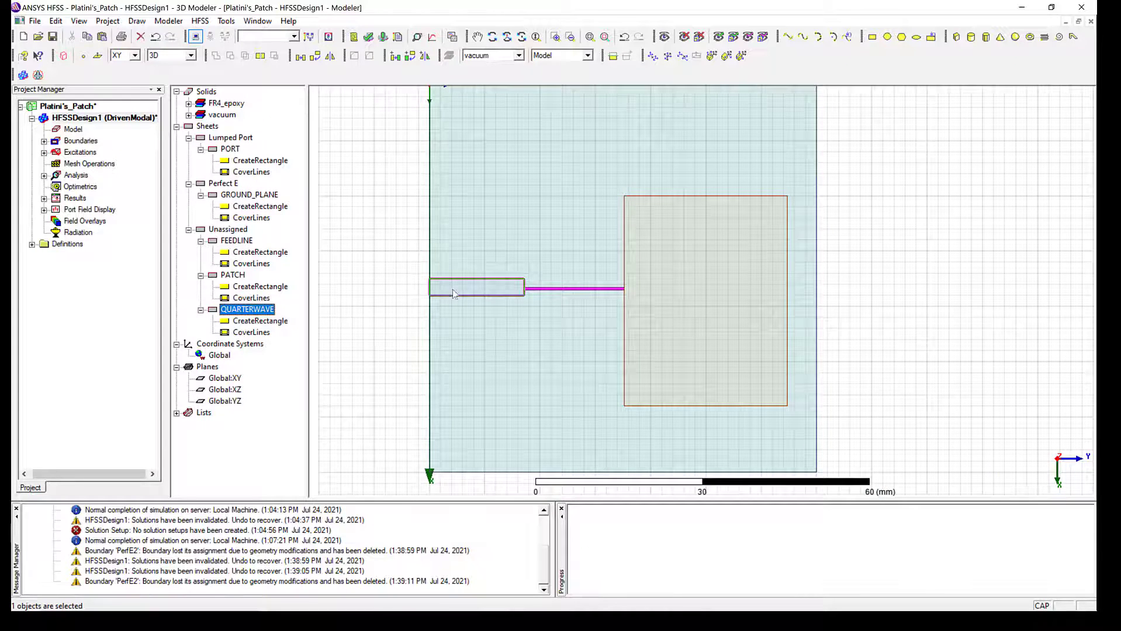
scroll(523, 319, up, 2)
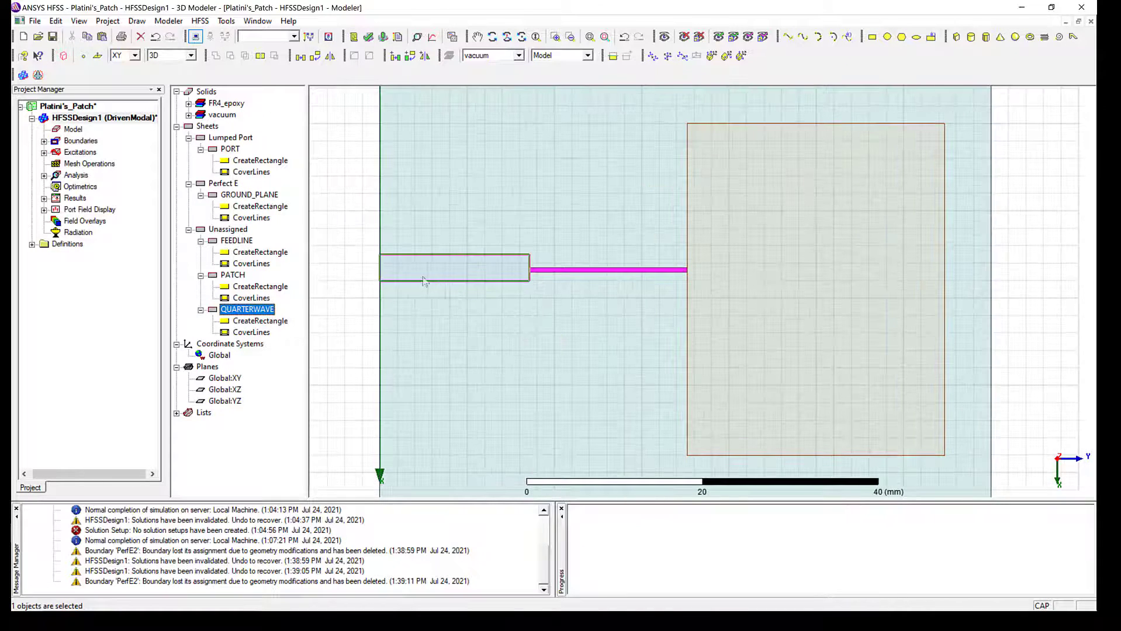
ctrl+click(232, 275)
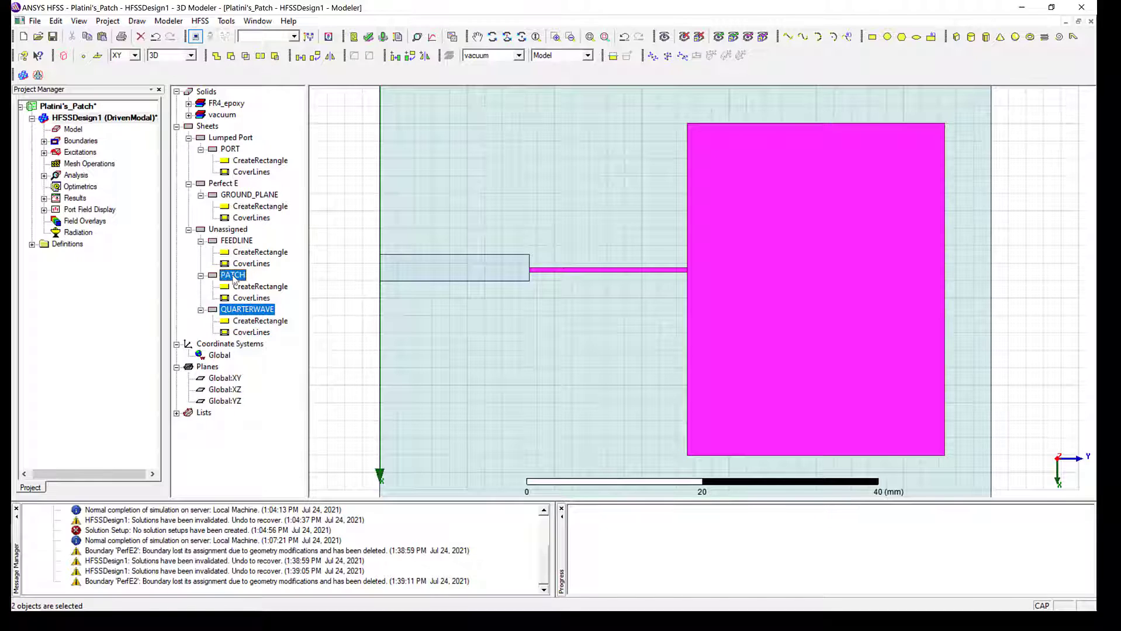
ctrl+click(236, 241)
click(217, 56)
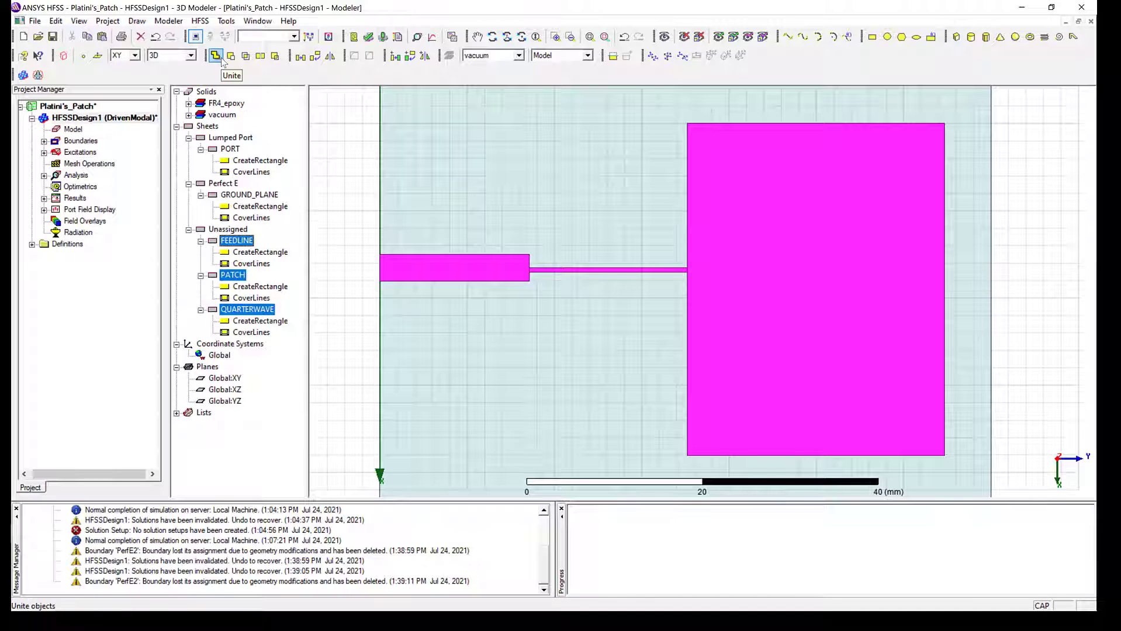
Step: Assign a Perfect E boundary to the united QUARTERWAVE sheet, keeping the default name PerfE2 and no infinite ground plane
scroll(366, 182, down, 5)
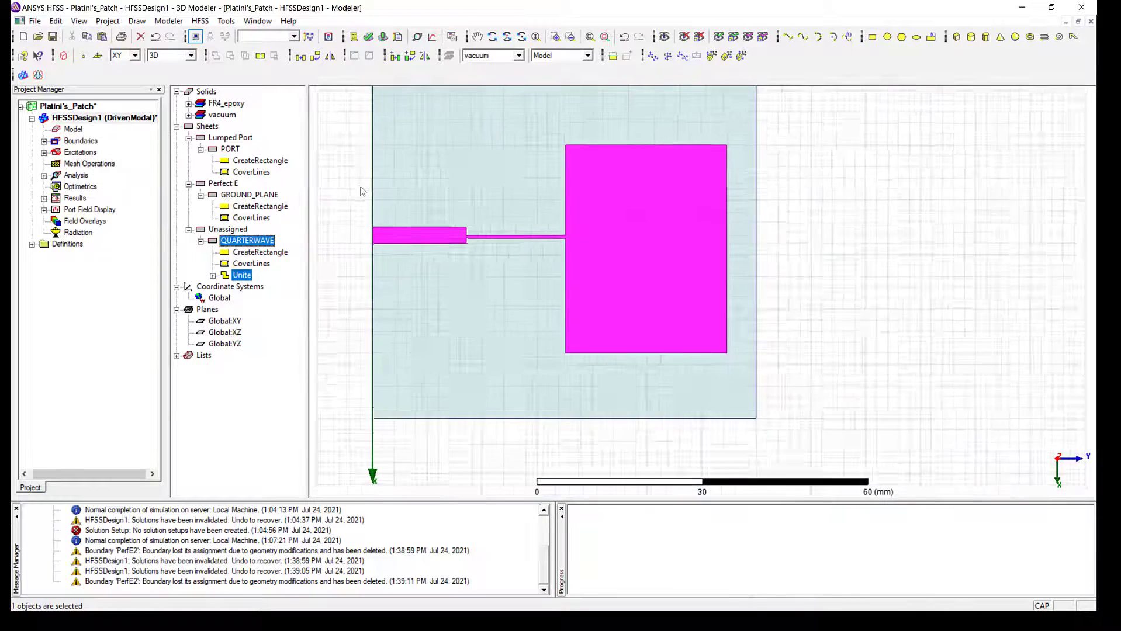
scroll(402, 158, down, 1)
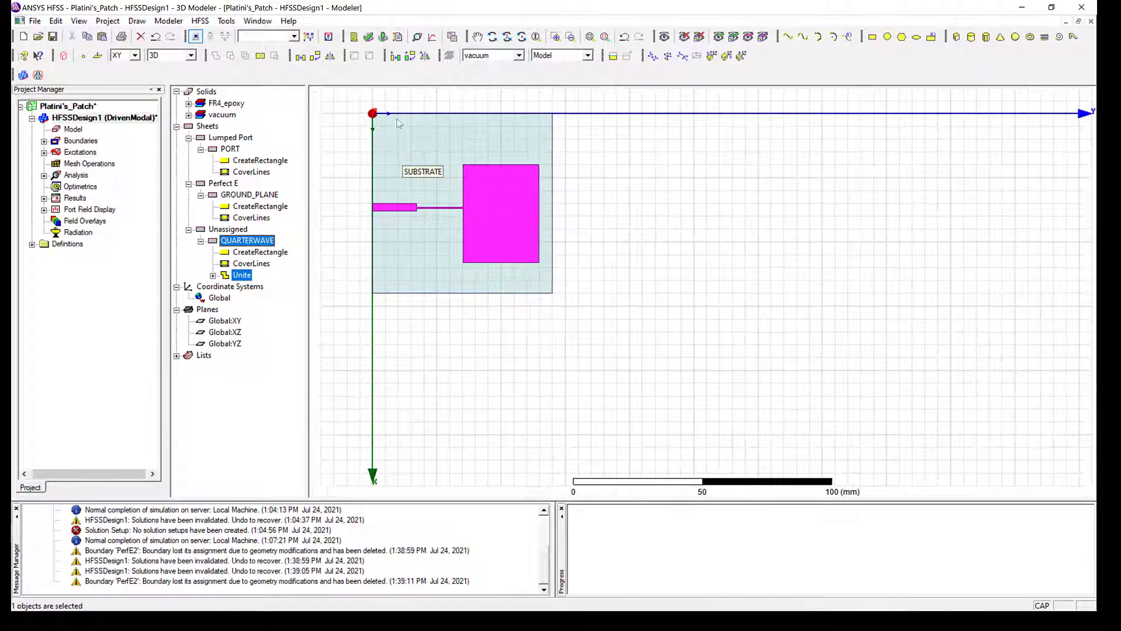
click(478, 36)
drag(346, 131, 512, 197)
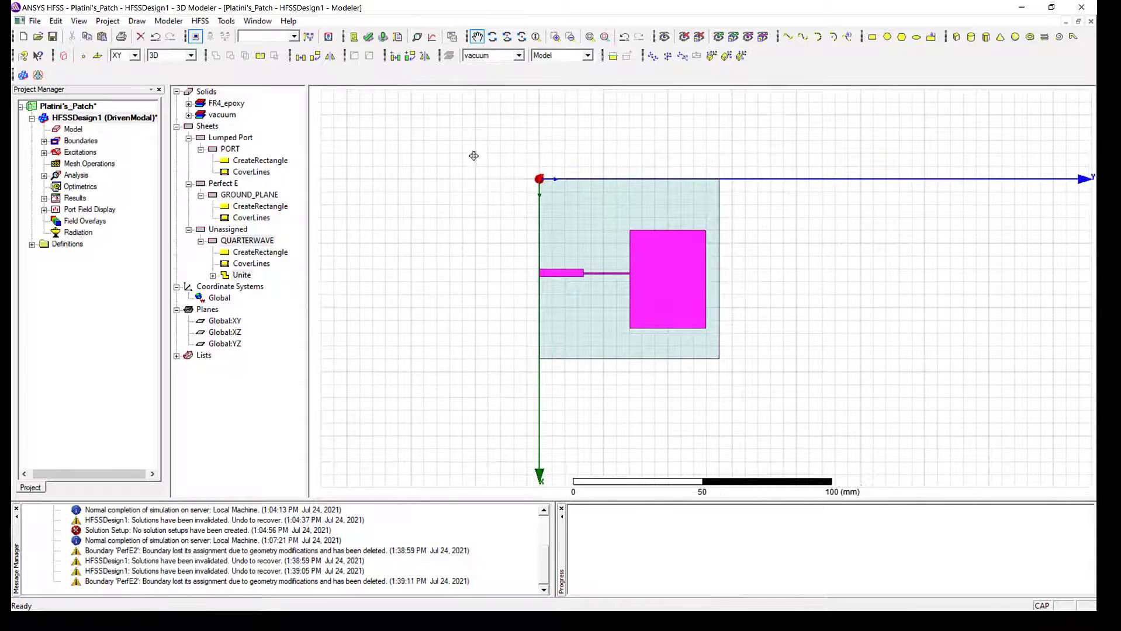
click(506, 36)
drag(519, 397, 594, 348)
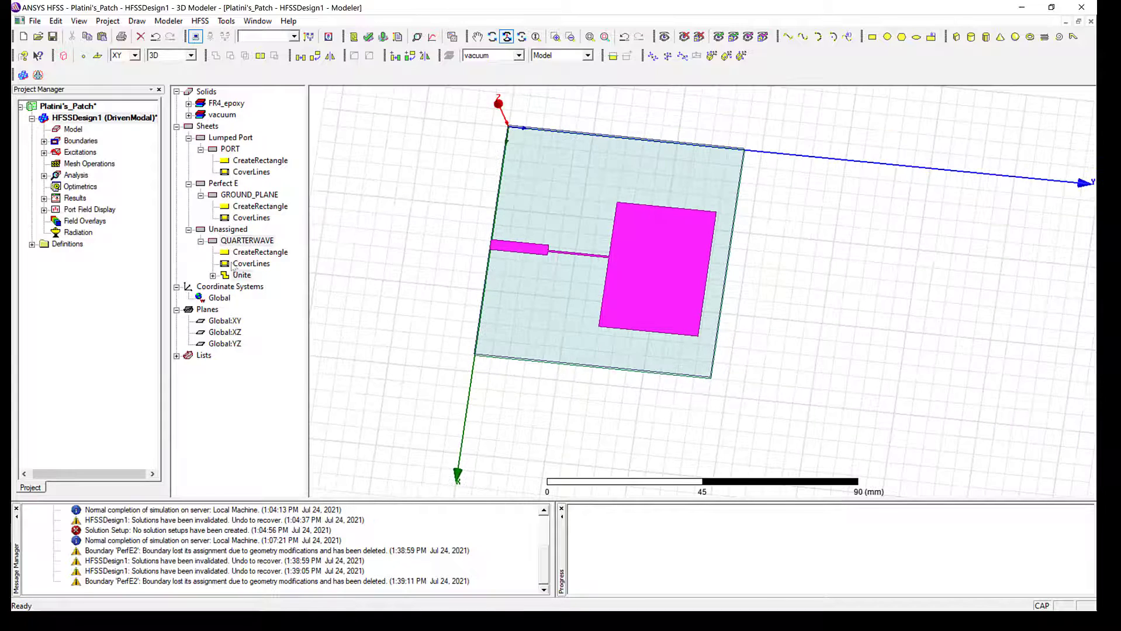
right_click(238, 242)
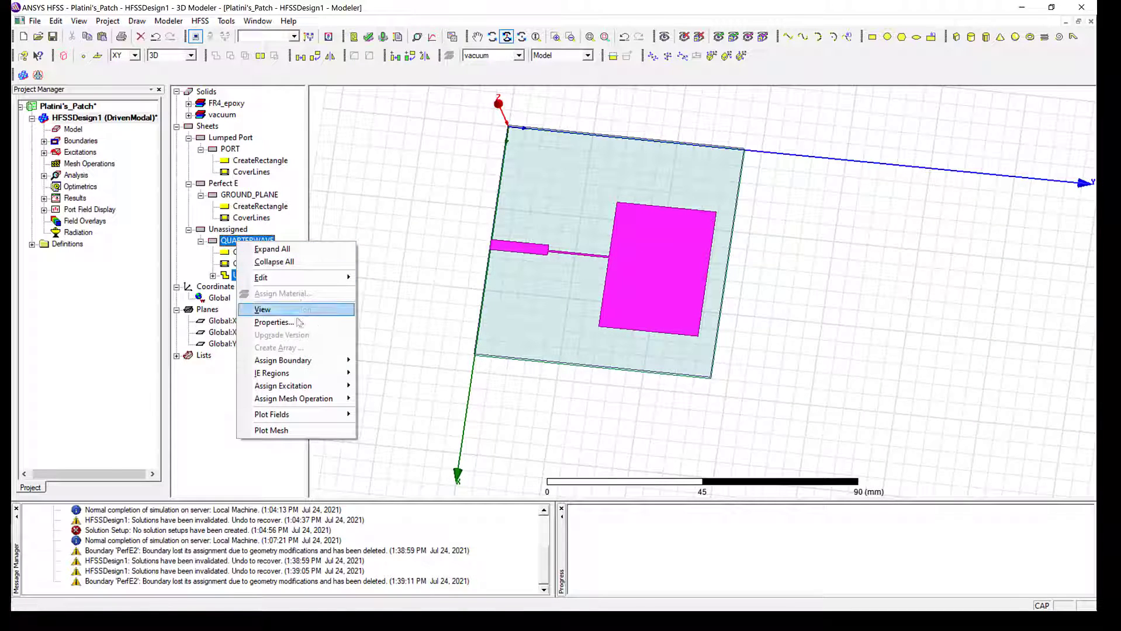
mouse_move(326, 367)
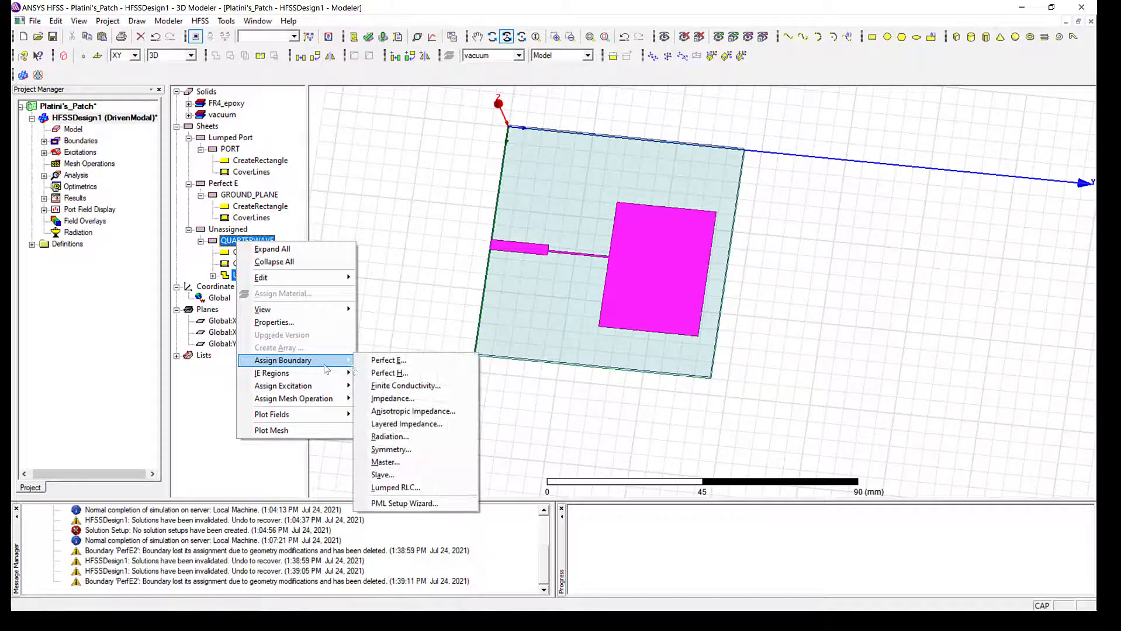
click(380, 361)
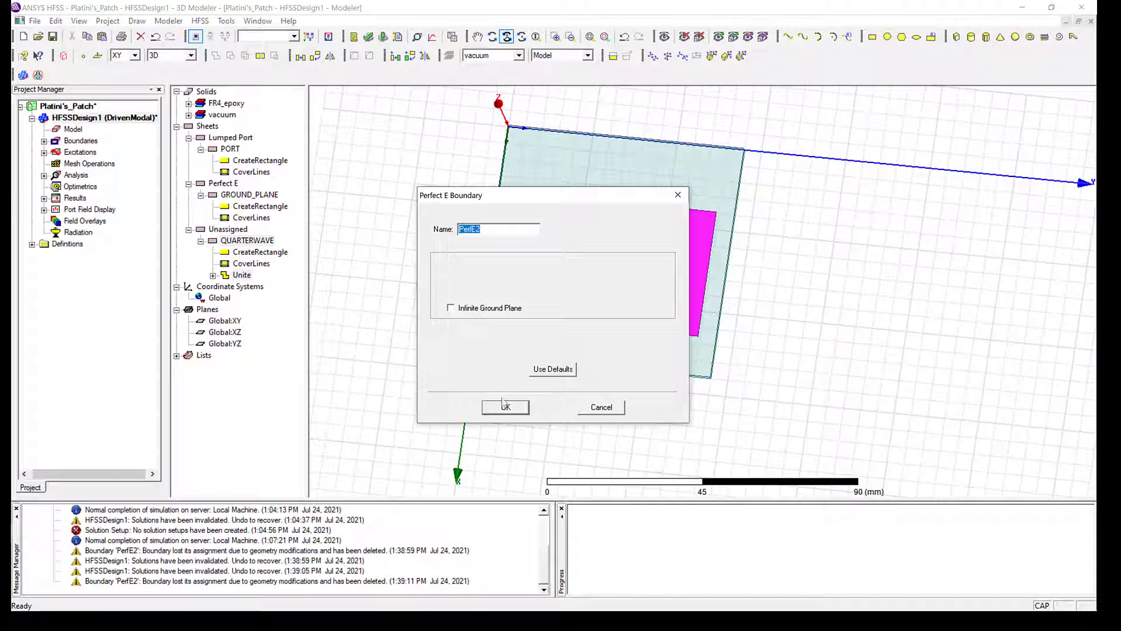
click(506, 408)
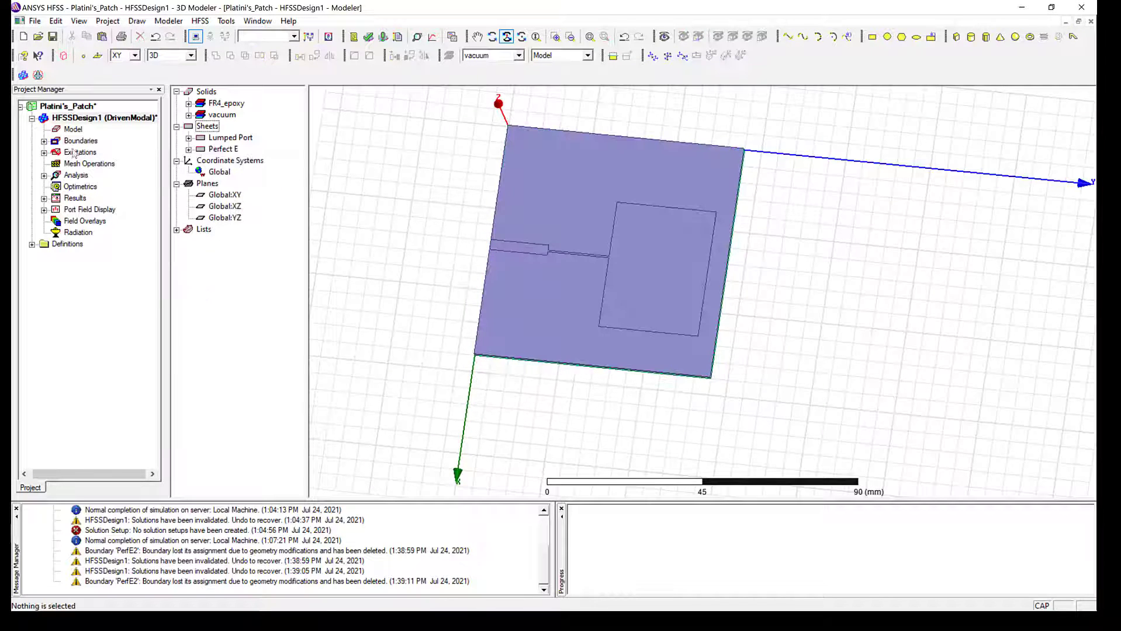
Step: Check which geometry the boundaries PerfE1, PerfE2 and Rad1 and the port excitation 1 are assigned to
click(45, 141)
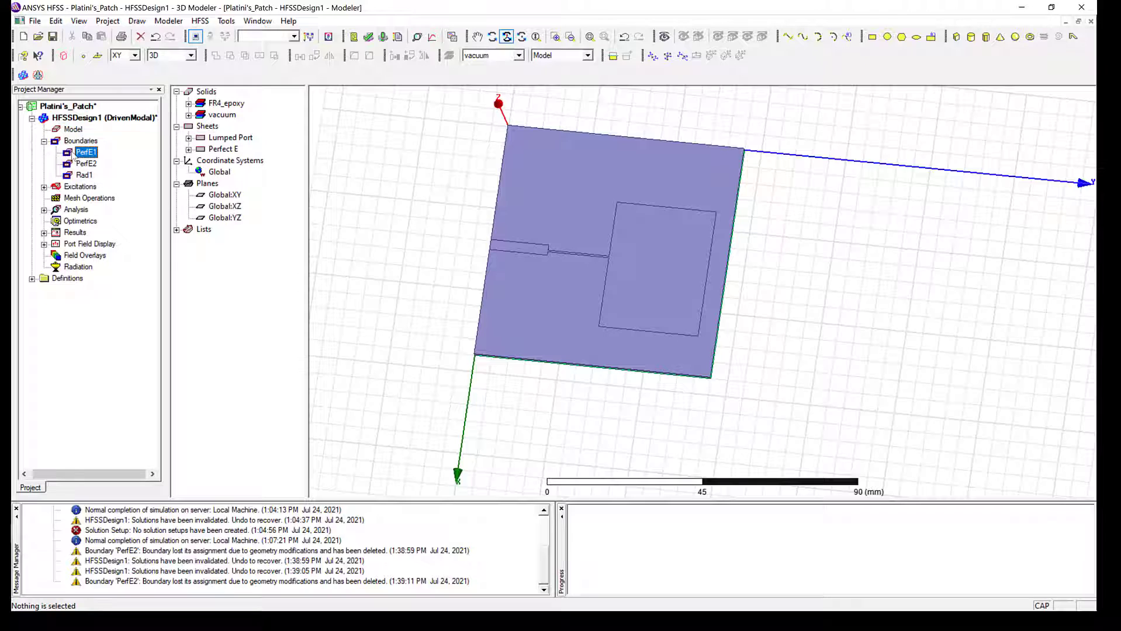
click(74, 153)
click(84, 164)
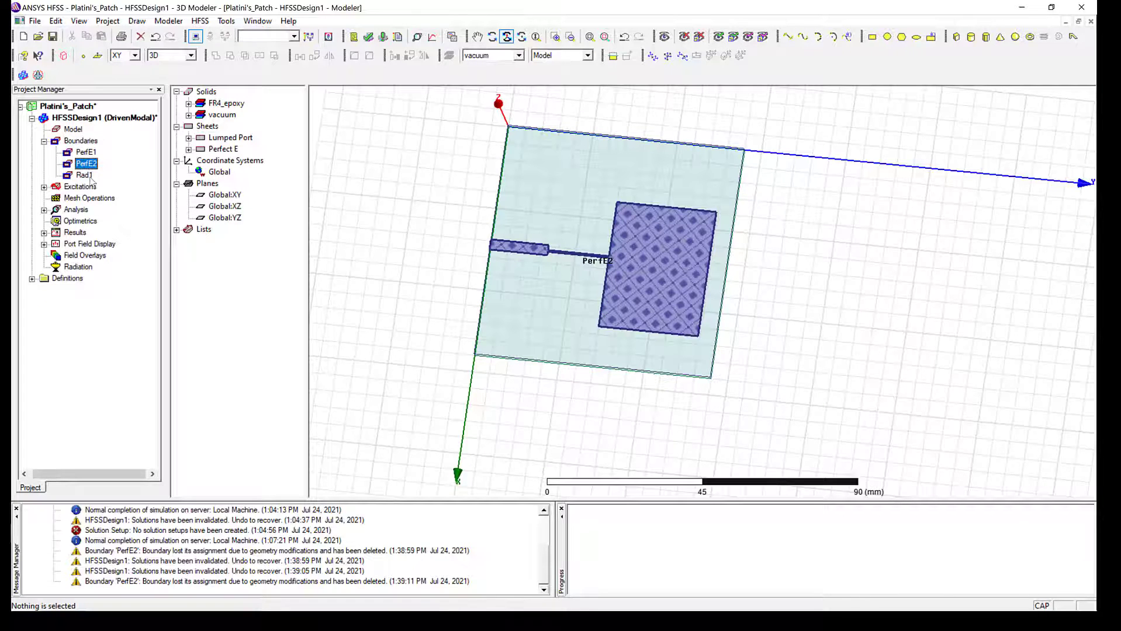
click(84, 176)
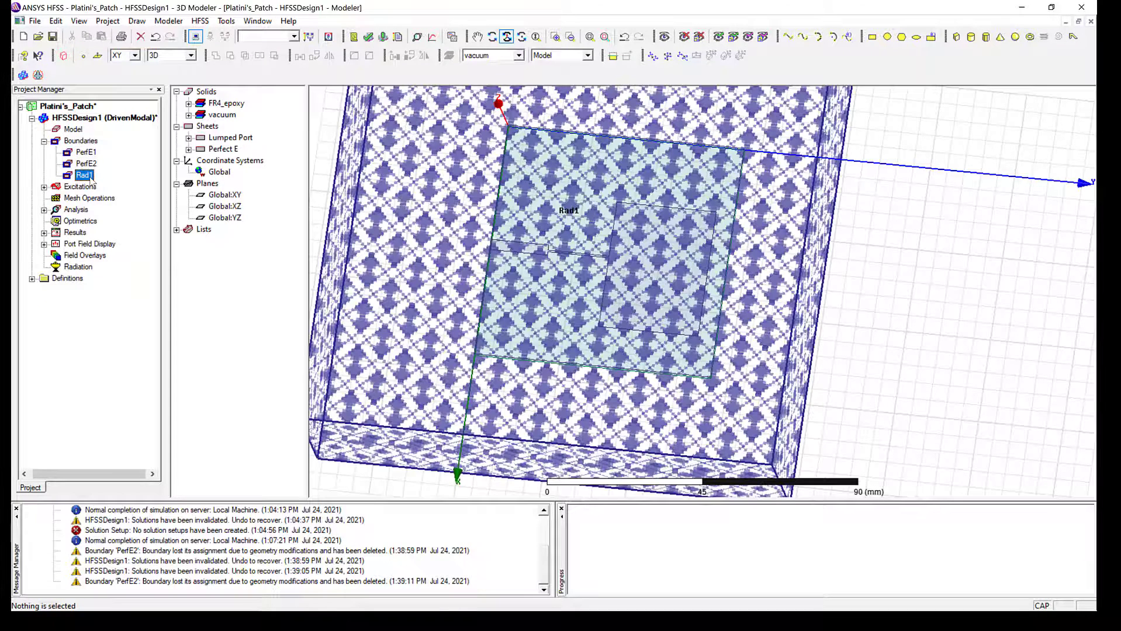
click(44, 187)
click(77, 199)
scroll(331, 225, down, 1)
scroll(332, 226, up, 1)
click(477, 37)
drag(486, 180, 510, 218)
click(507, 37)
drag(500, 109, 773, 374)
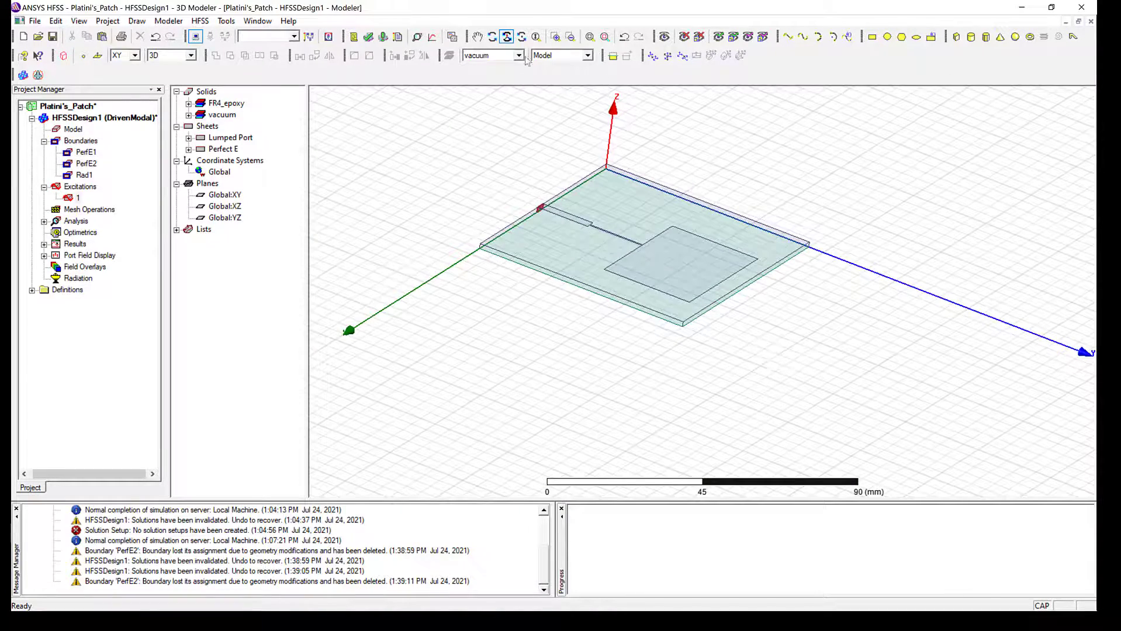
Step: Make the RadBox object visible again in the active view
click(664, 37)
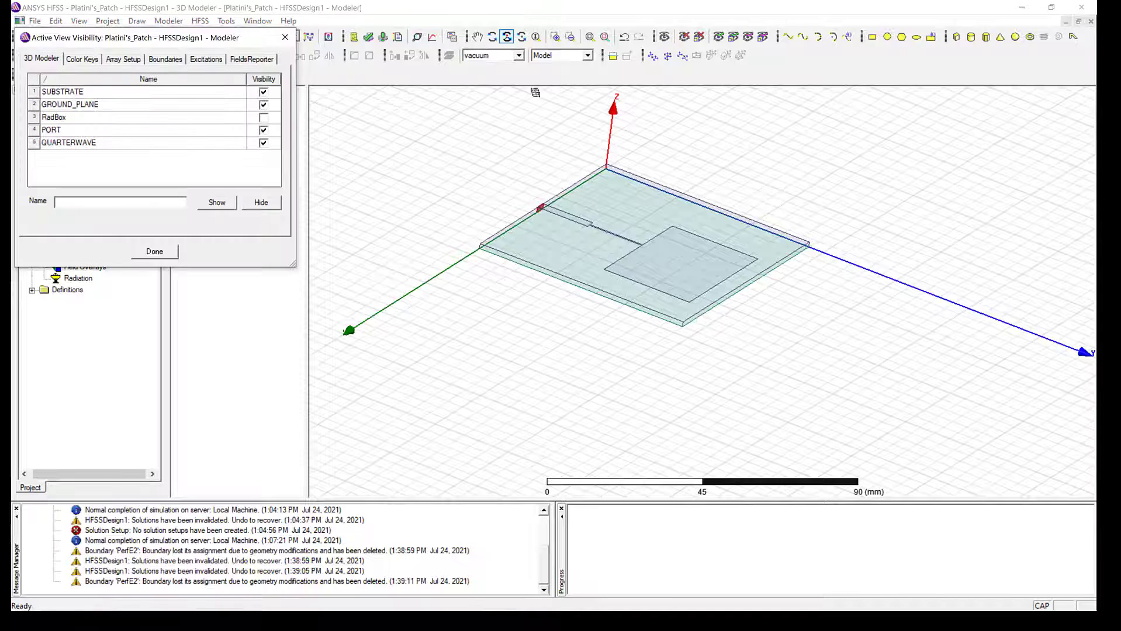
click(264, 118)
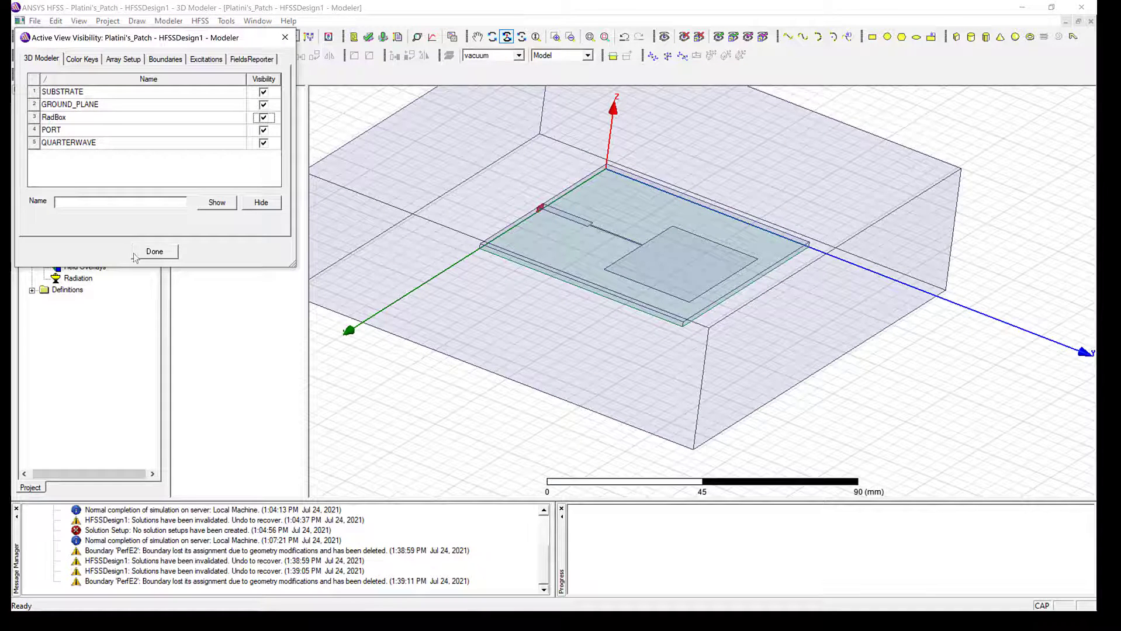
click(155, 251)
scroll(439, 304, down, 3)
scroll(437, 285, down, 1)
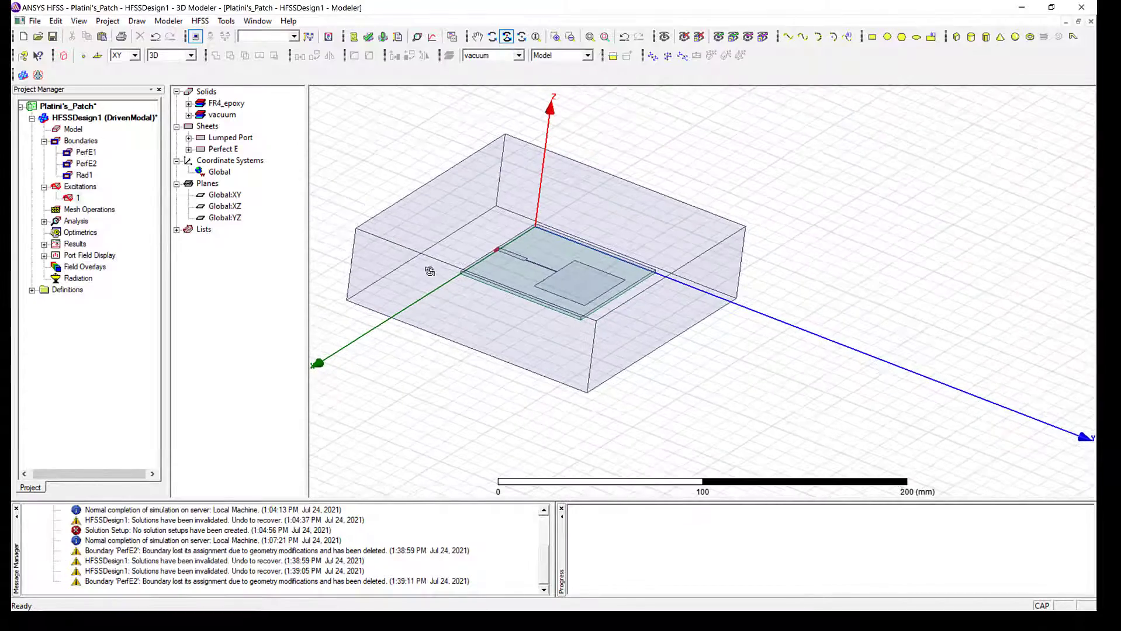
click(477, 36)
drag(437, 110, 518, 166)
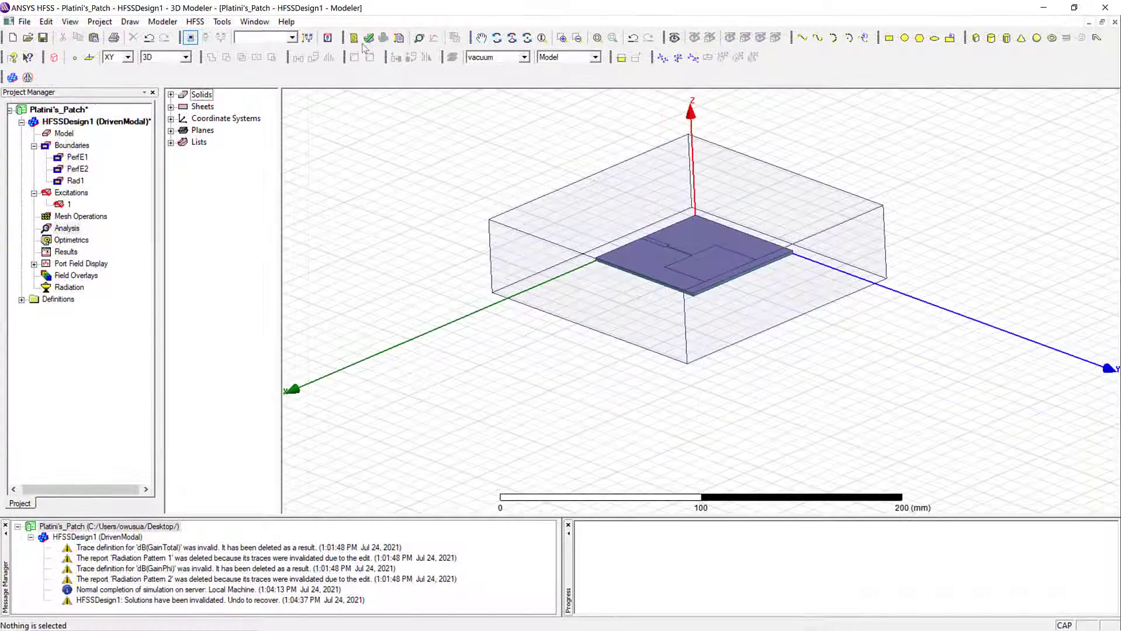
Step: Run a validation check on the design and review its boundaries and port excitation in the model
click(369, 38)
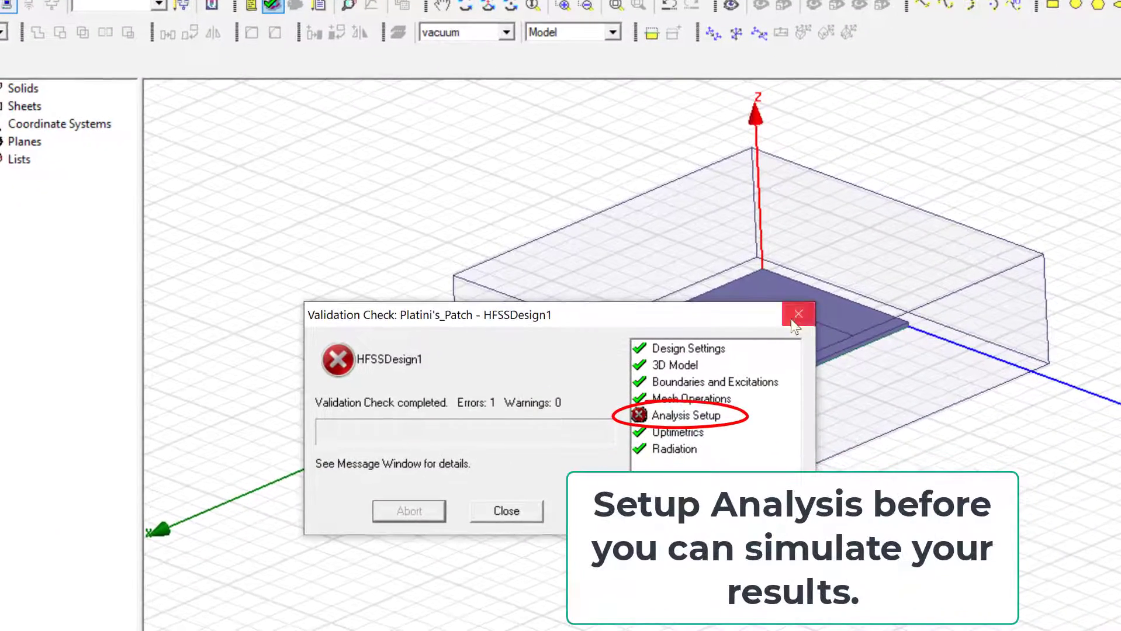
click(787, 322)
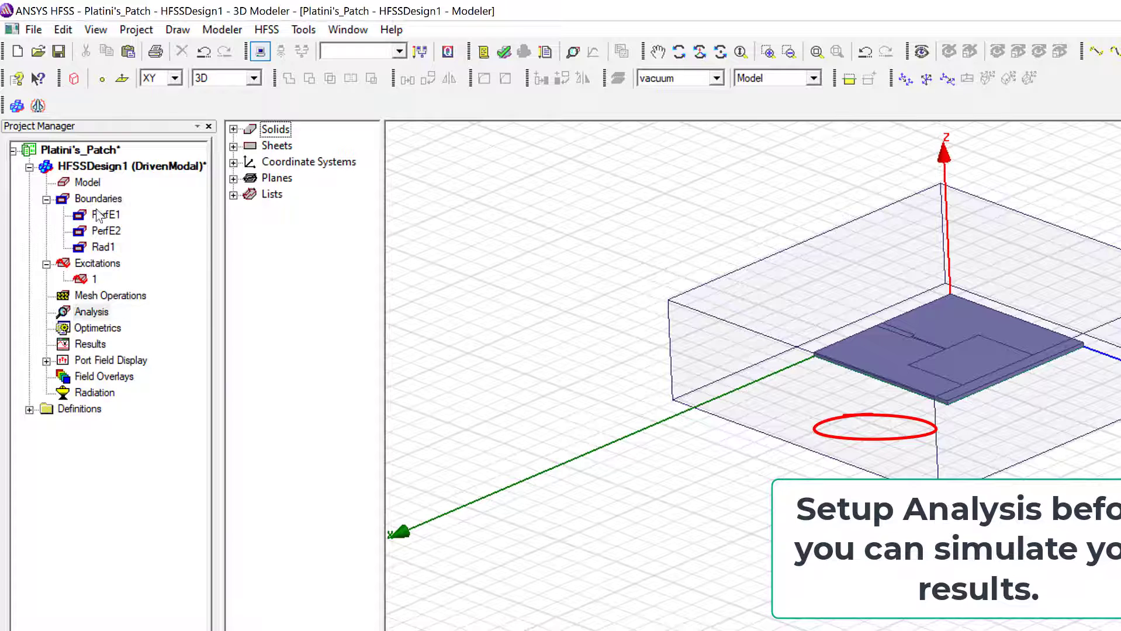
click(99, 215)
click(103, 231)
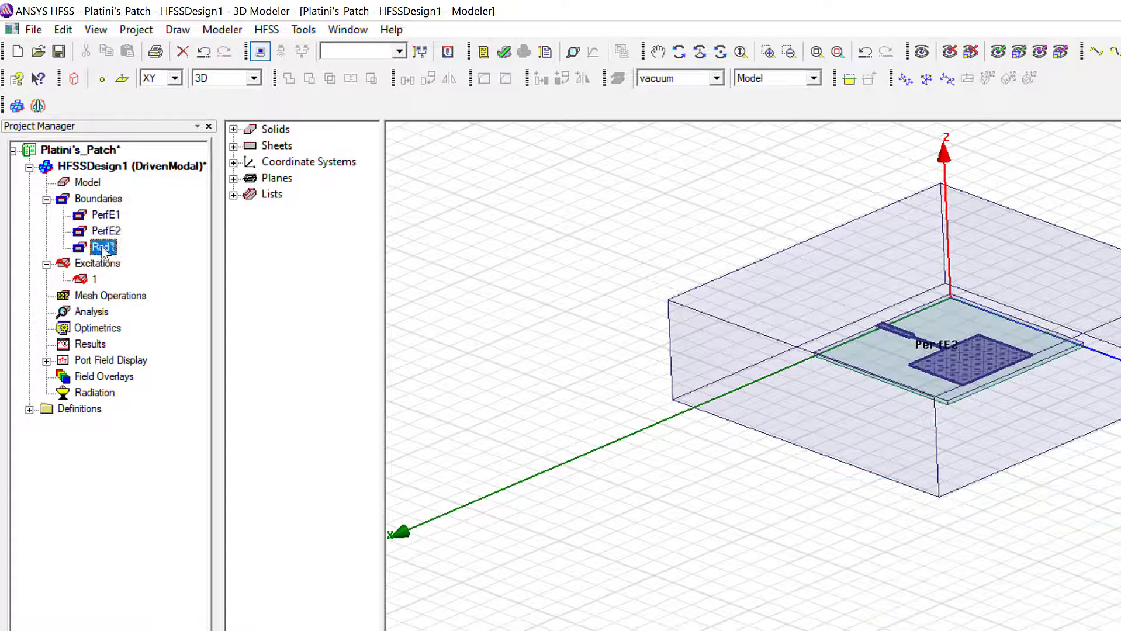
click(102, 248)
click(86, 280)
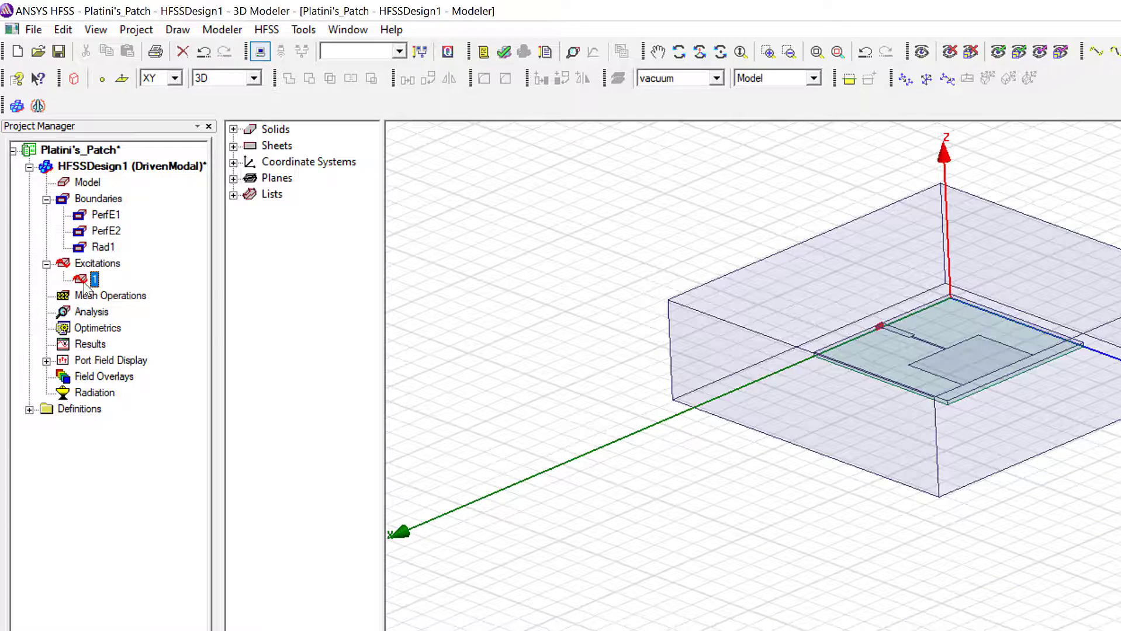
Step: Add a solution setup named Setup1 with a 2.4 GHz solution frequency and a maximum of 20 adaptive passes
click(88, 311)
right_click(89, 310)
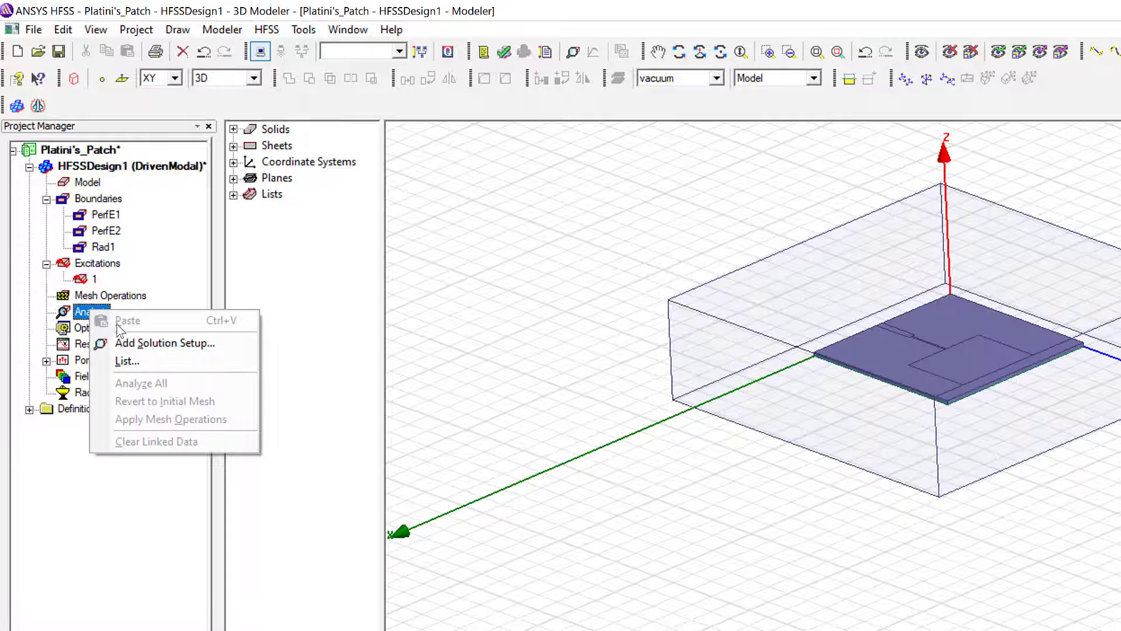
click(140, 343)
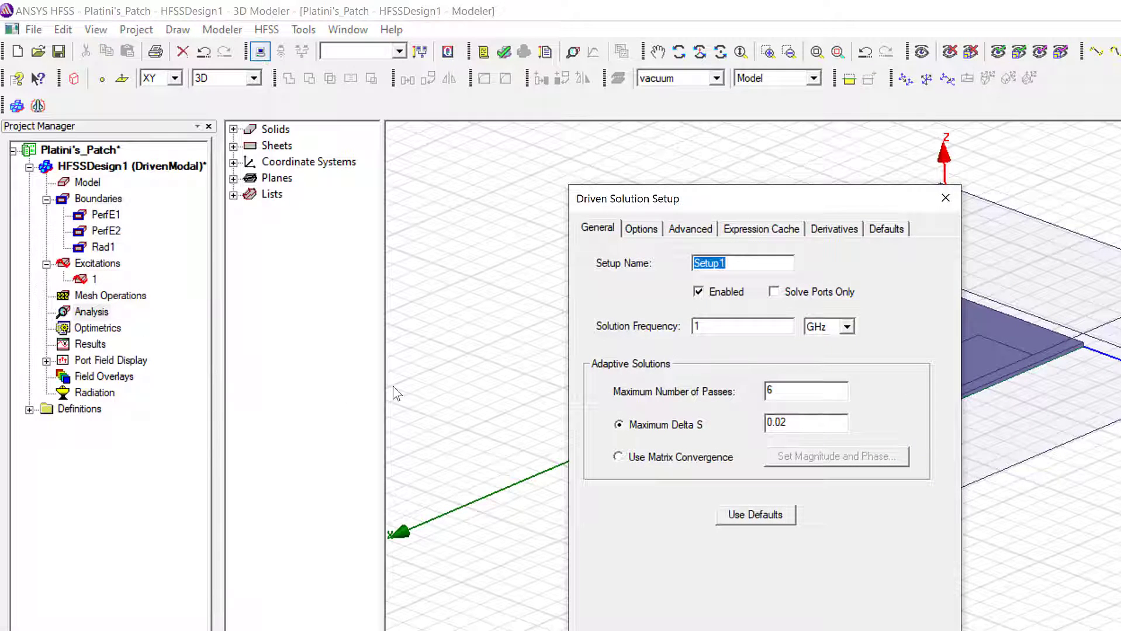
click(720, 328)
click(807, 396)
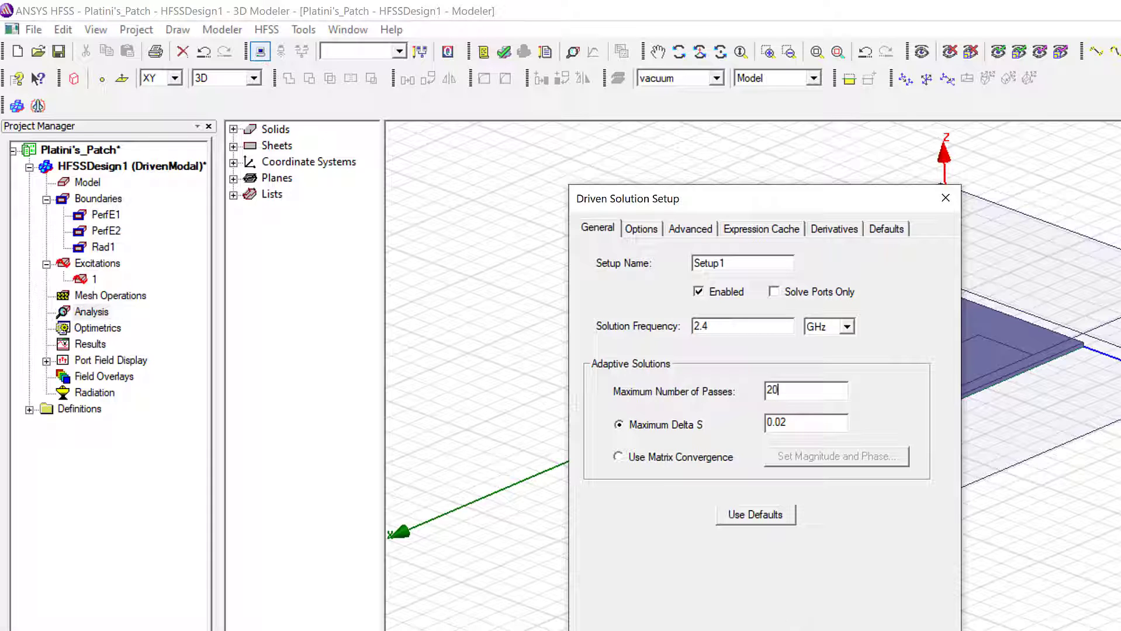
key(Return)
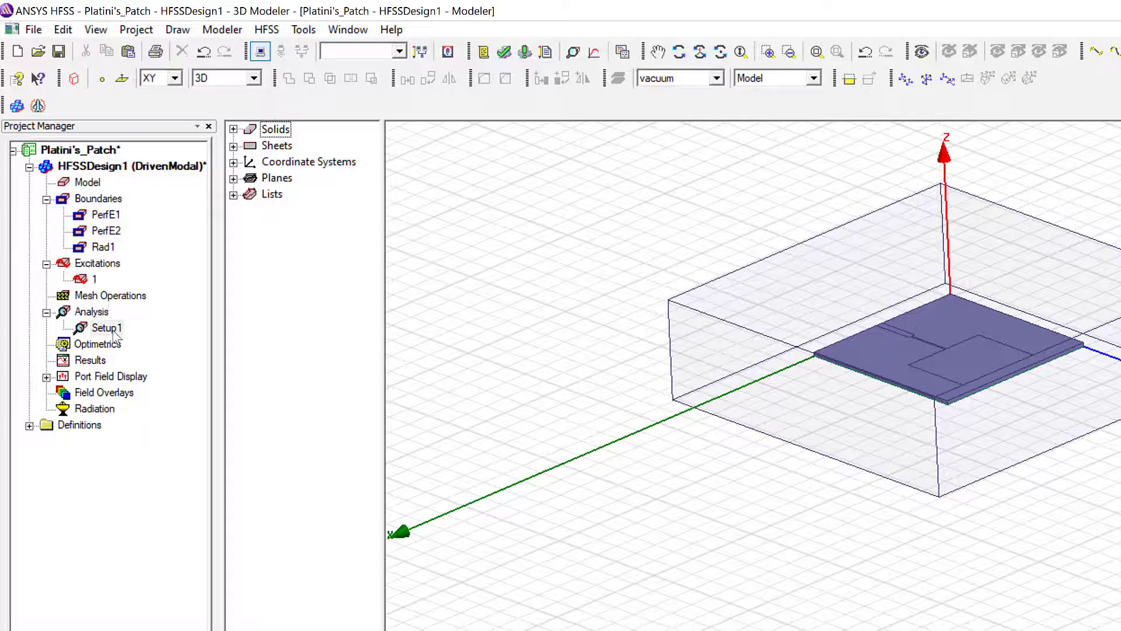
Step: Add a Fast linear-step frequency sweep to Setup1 from 1.8 to 3 GHz with a 0.01 GHz step, and run the simulation
right_click(115, 331)
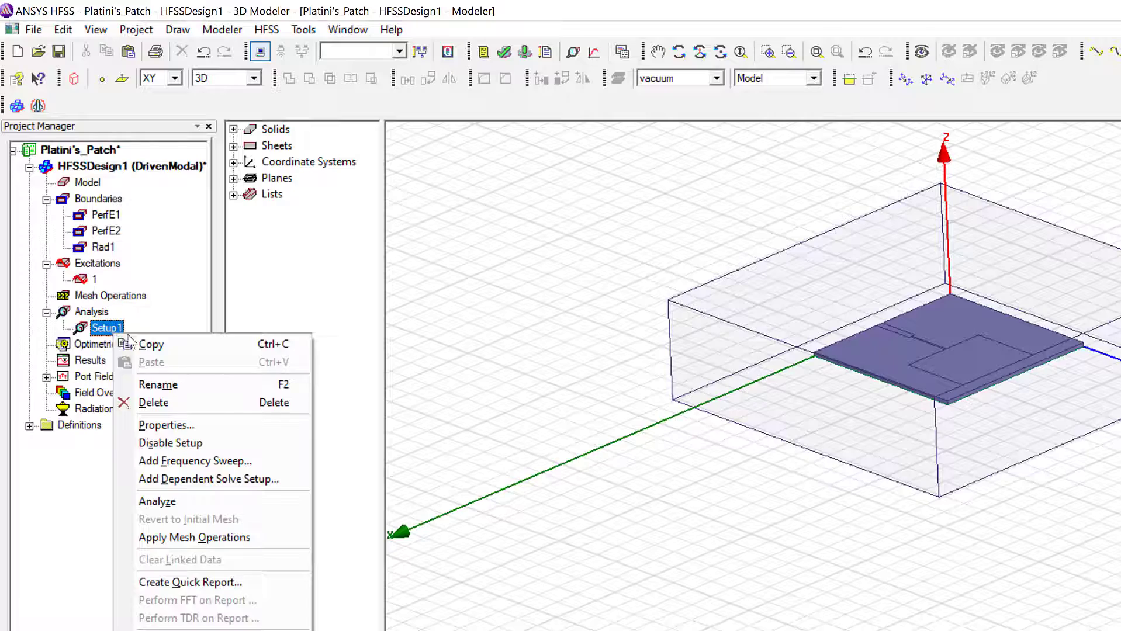
click(253, 463)
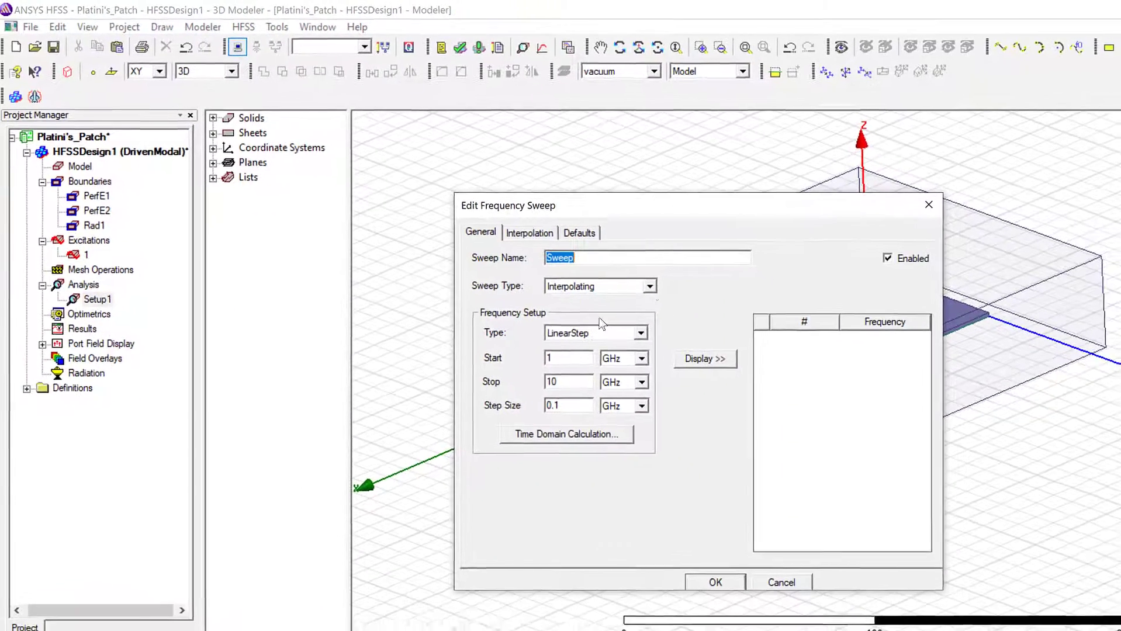
click(652, 288)
click(596, 318)
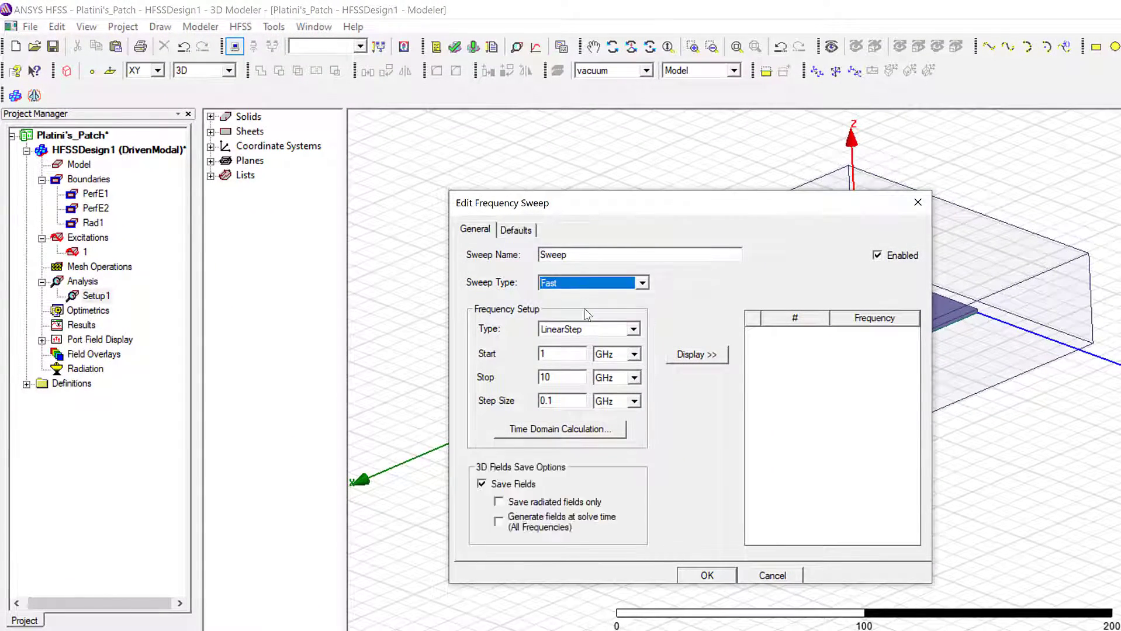
click(559, 357)
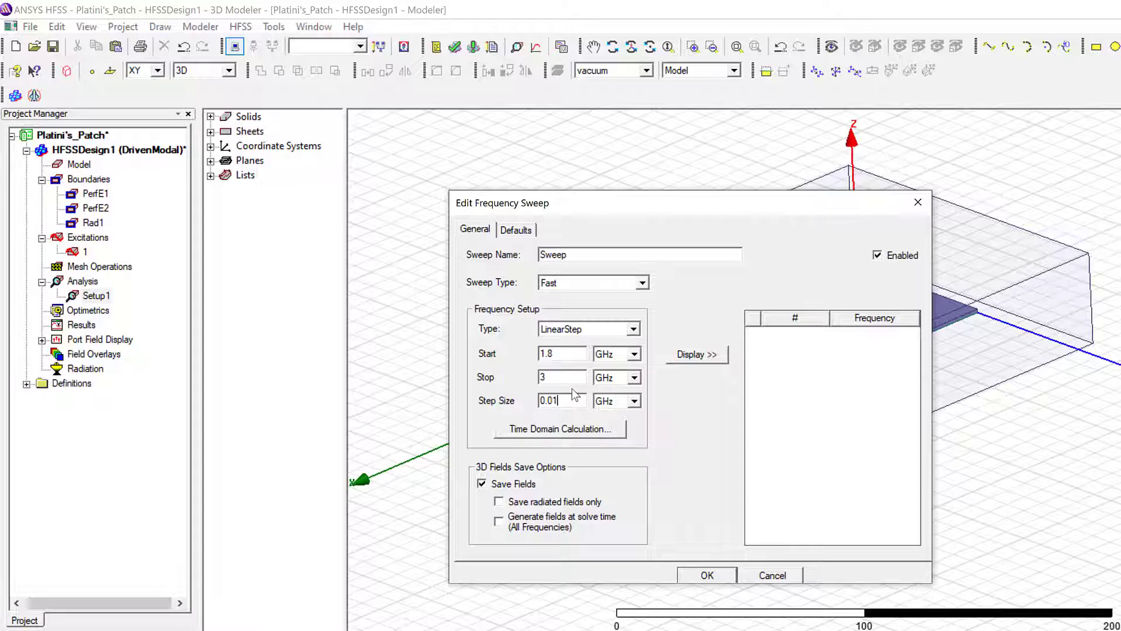
click(708, 576)
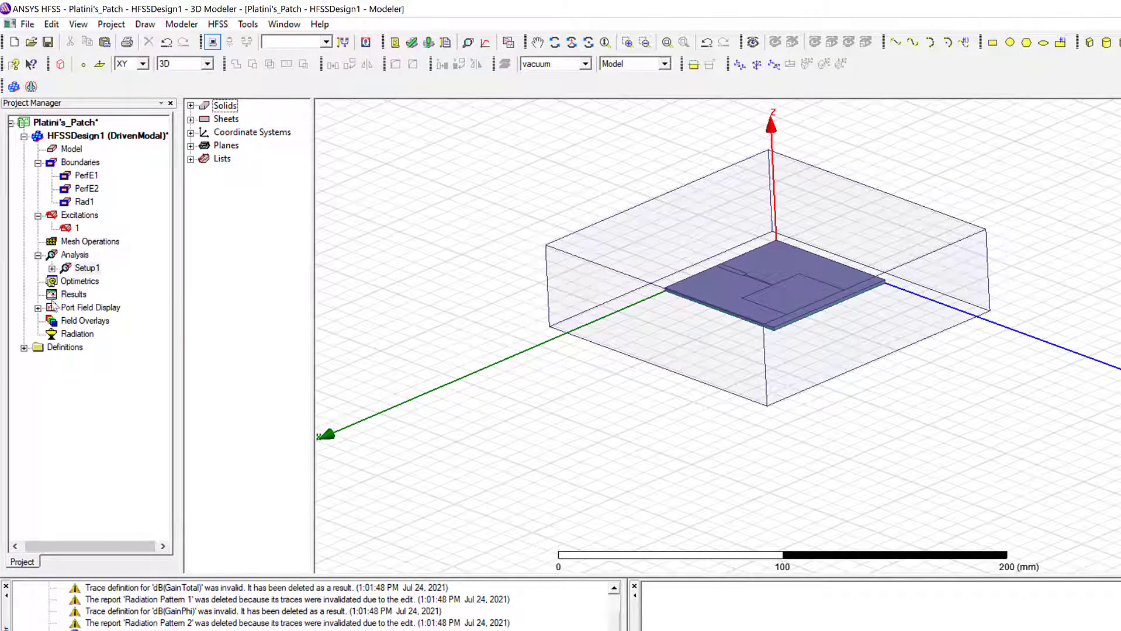
click(428, 43)
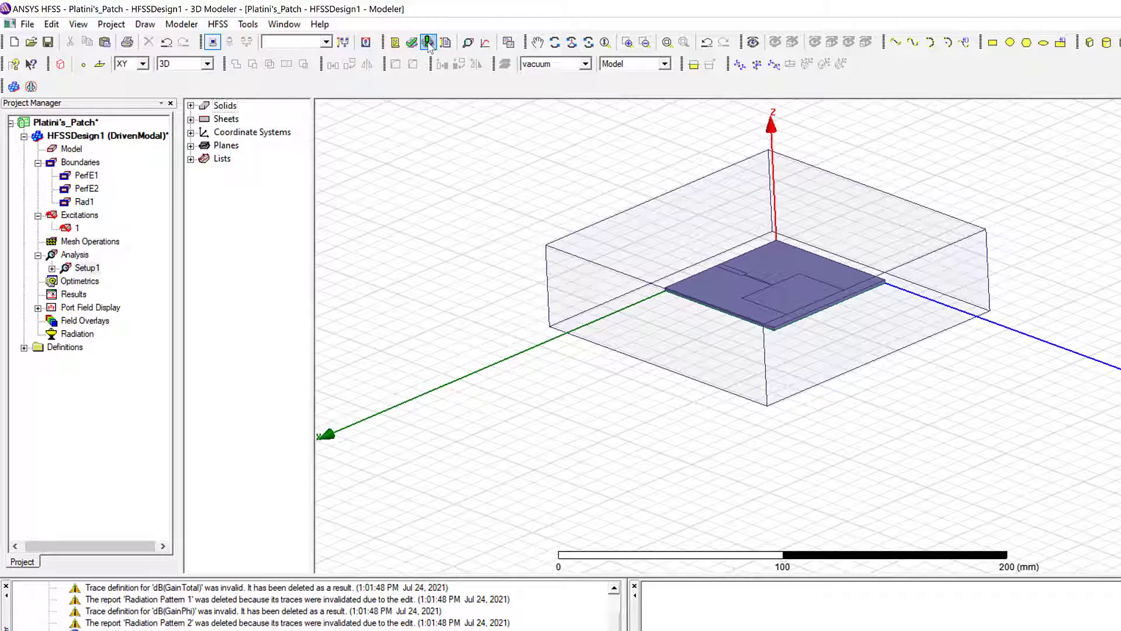
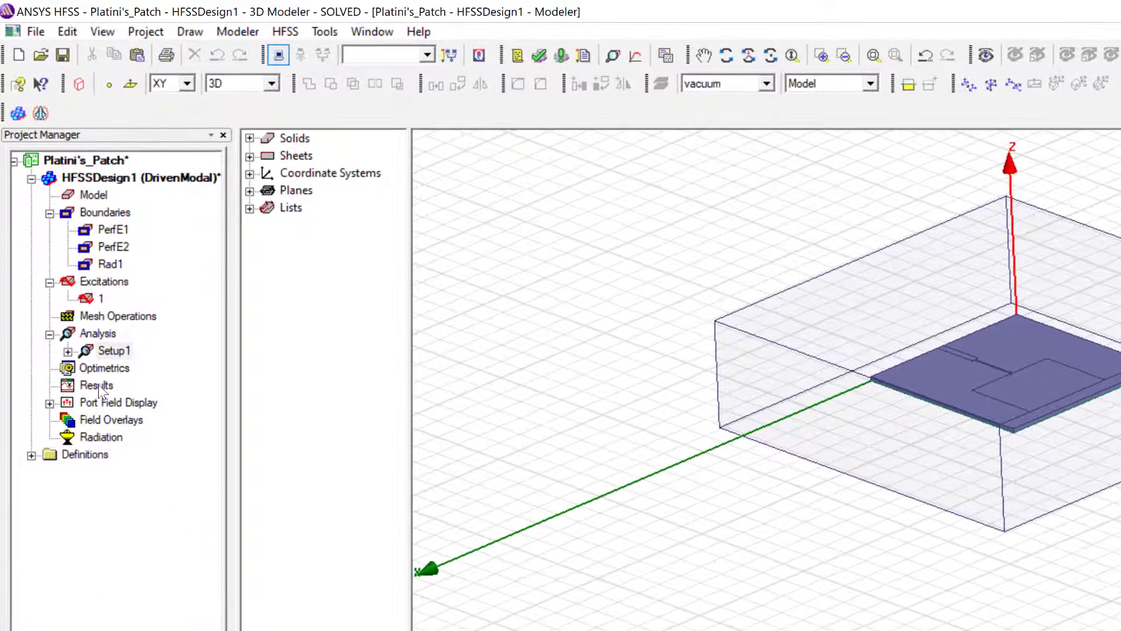
Step: Create a rectangular modal solution data plot of S(1,1) in dB over frequency for Setup1 : Sweep
right_click(98, 385)
mouse_move(163, 422)
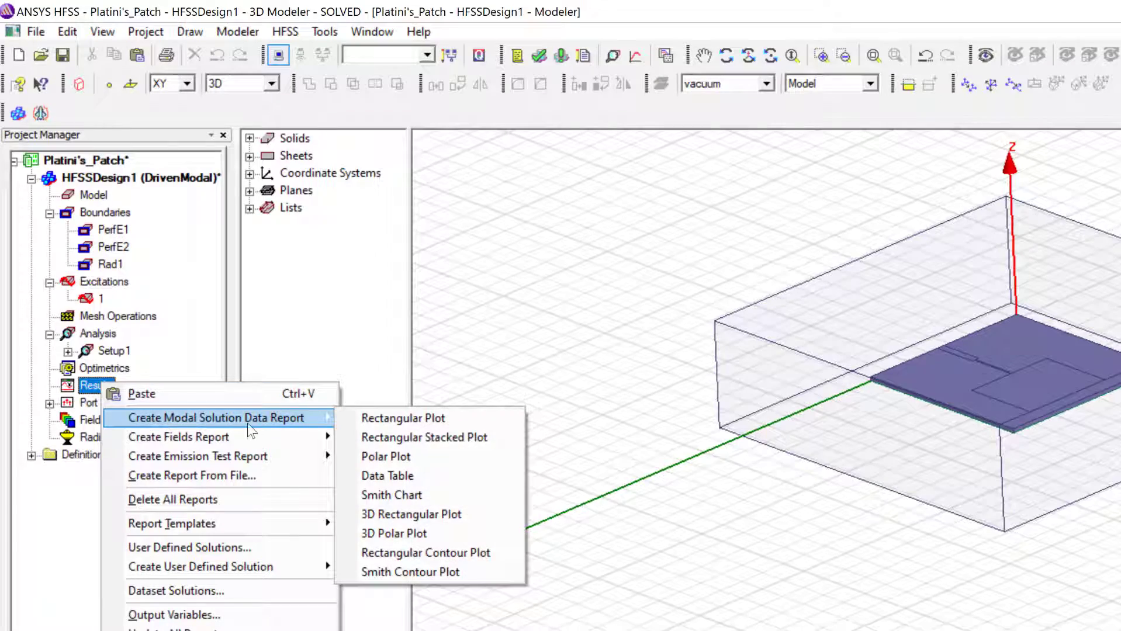
click(370, 419)
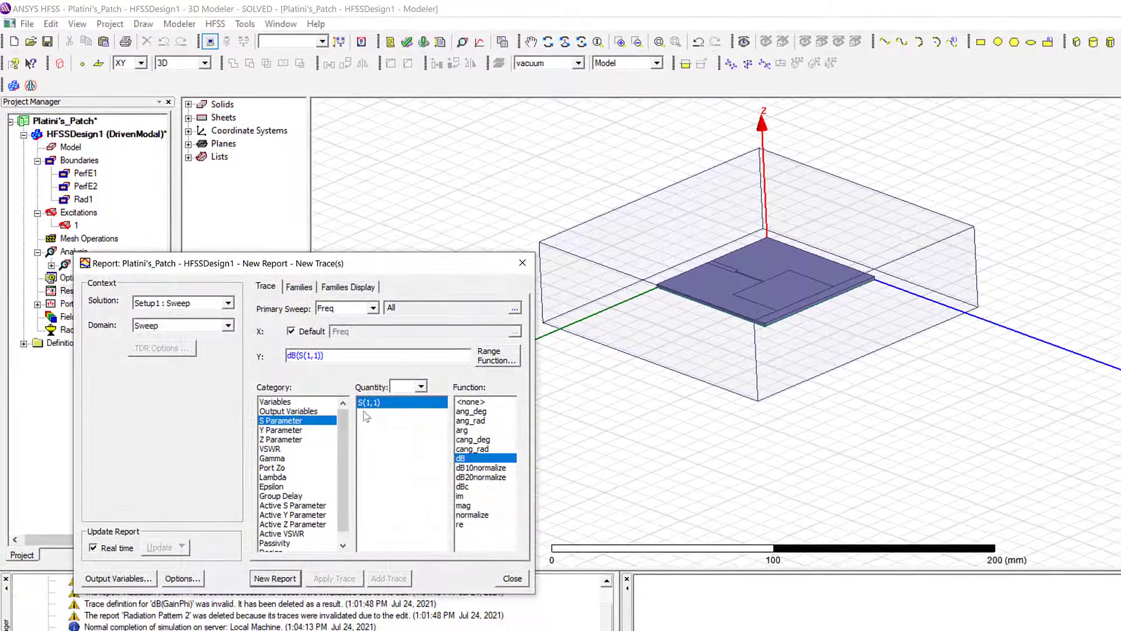
drag(403, 271, 615, 217)
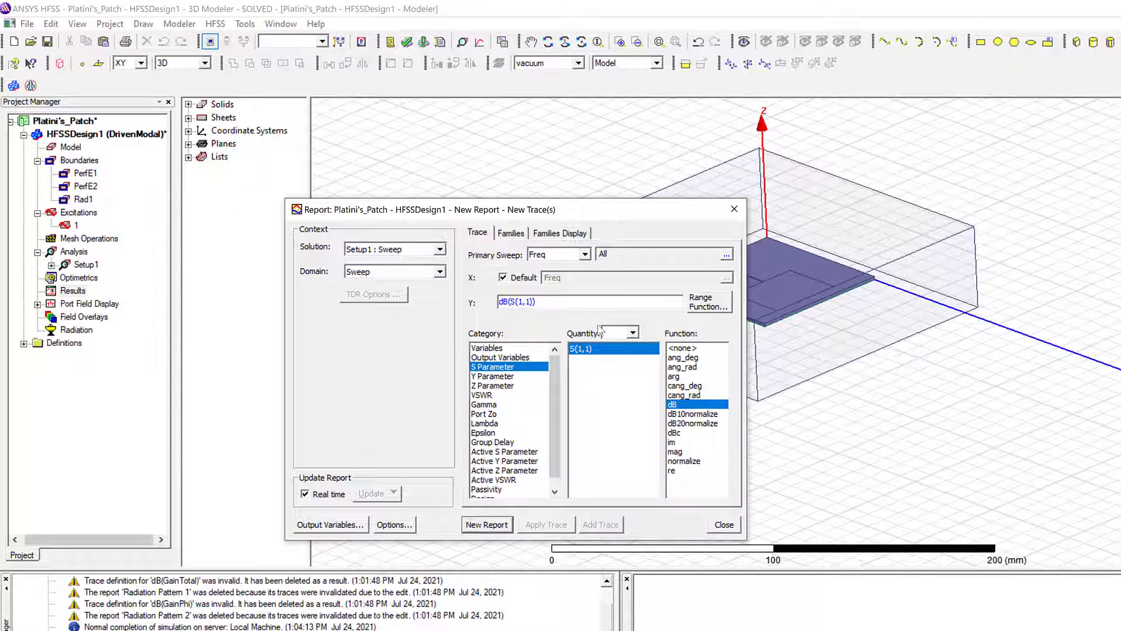
click(485, 526)
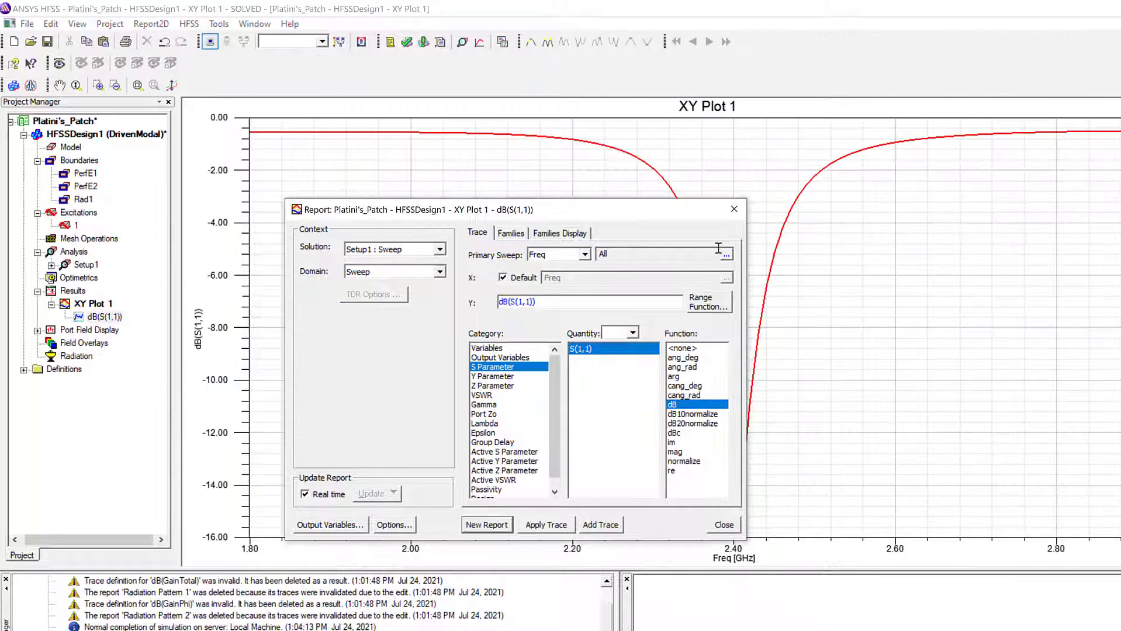
click(734, 209)
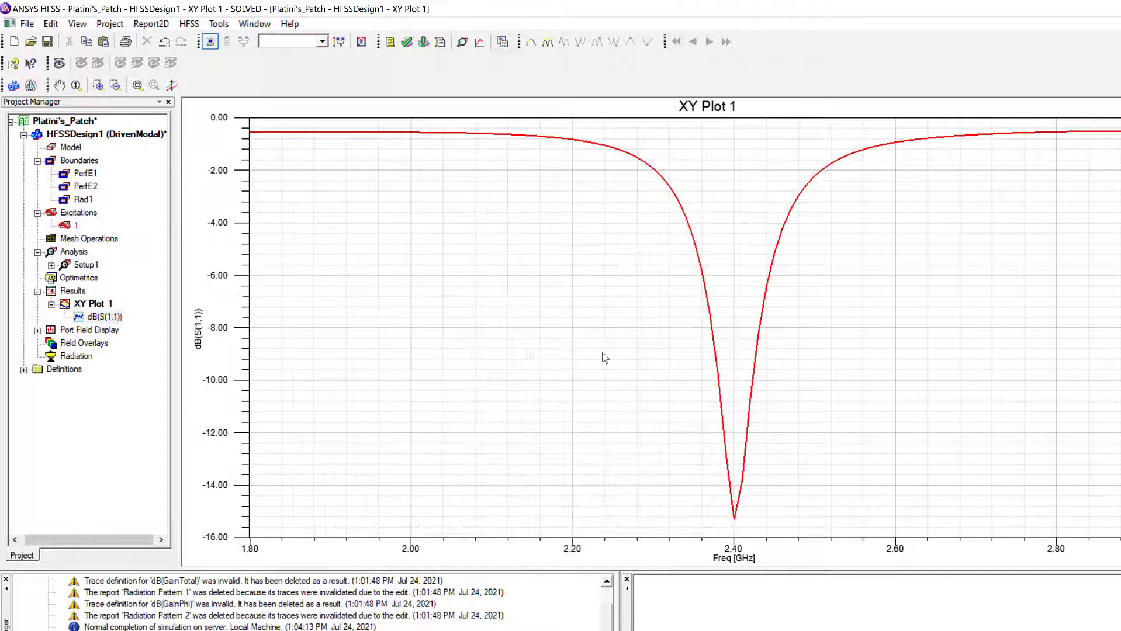
Step: Add a marker at the minimum of the S(1,1) curve at 2.4 GHz and move the marker table close to the dip
right_click(533, 316)
mouse_move(583, 329)
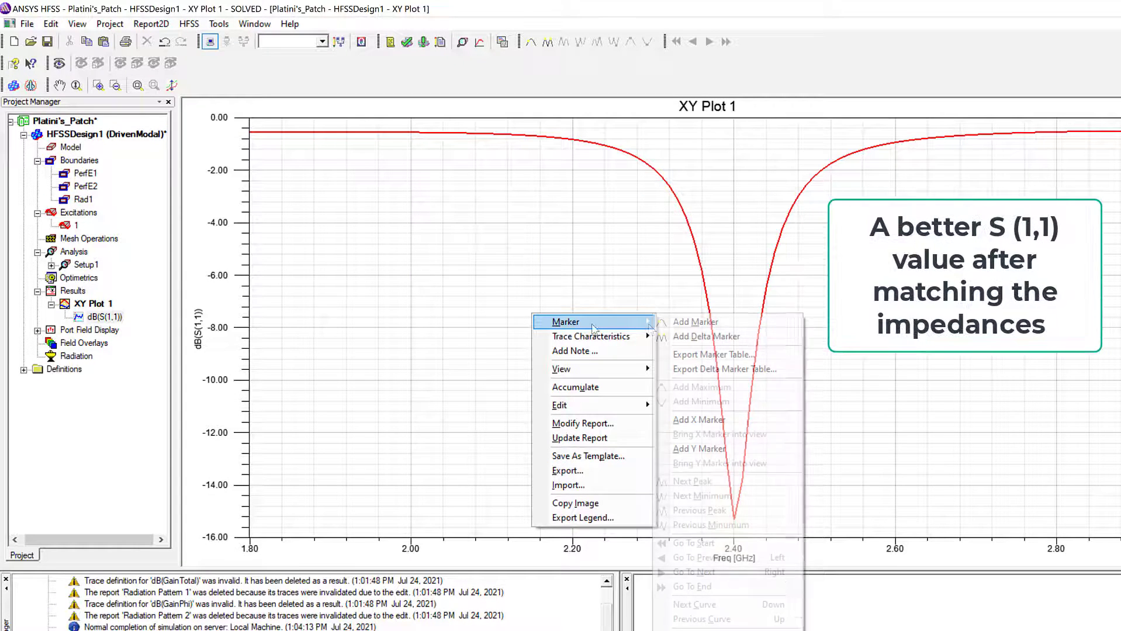
click(696, 322)
click(734, 519)
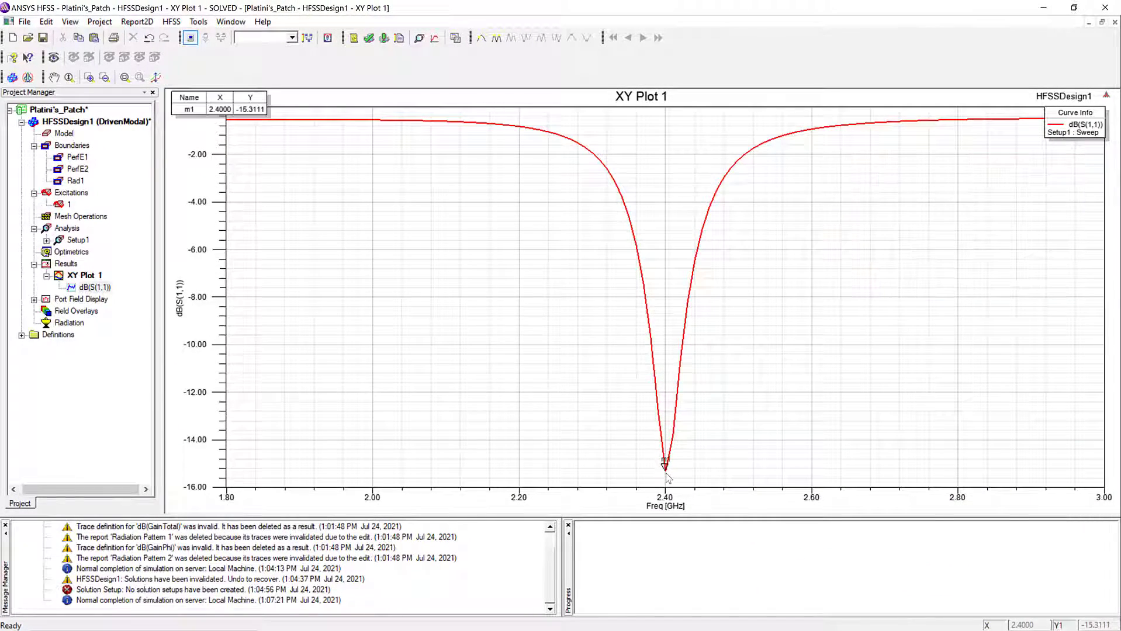
click(229, 106)
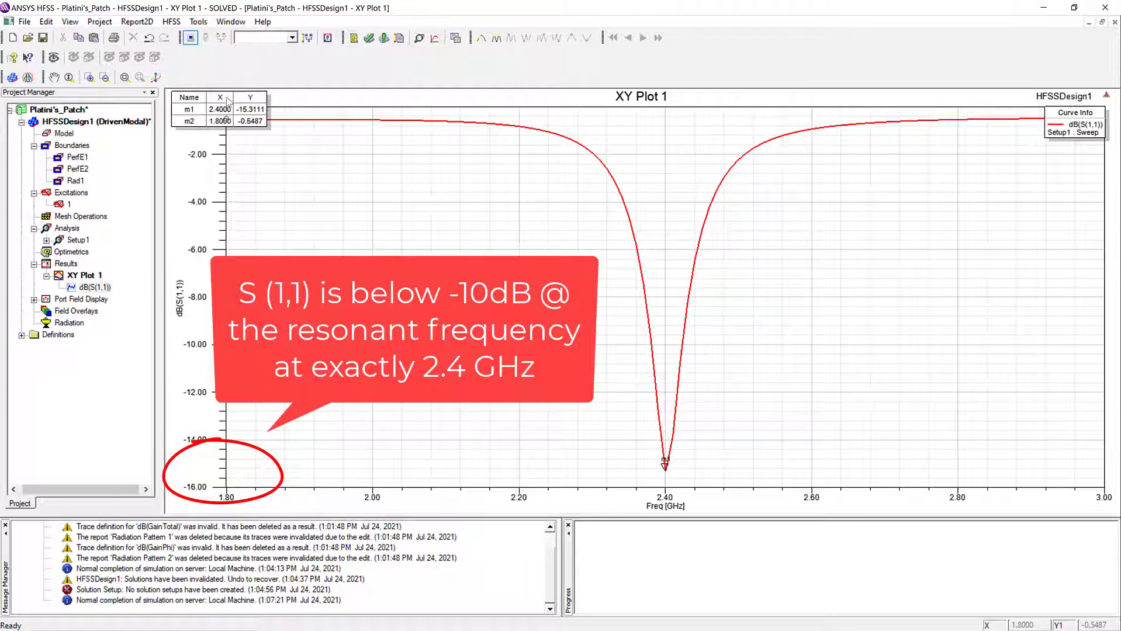
key(ctrl+z)
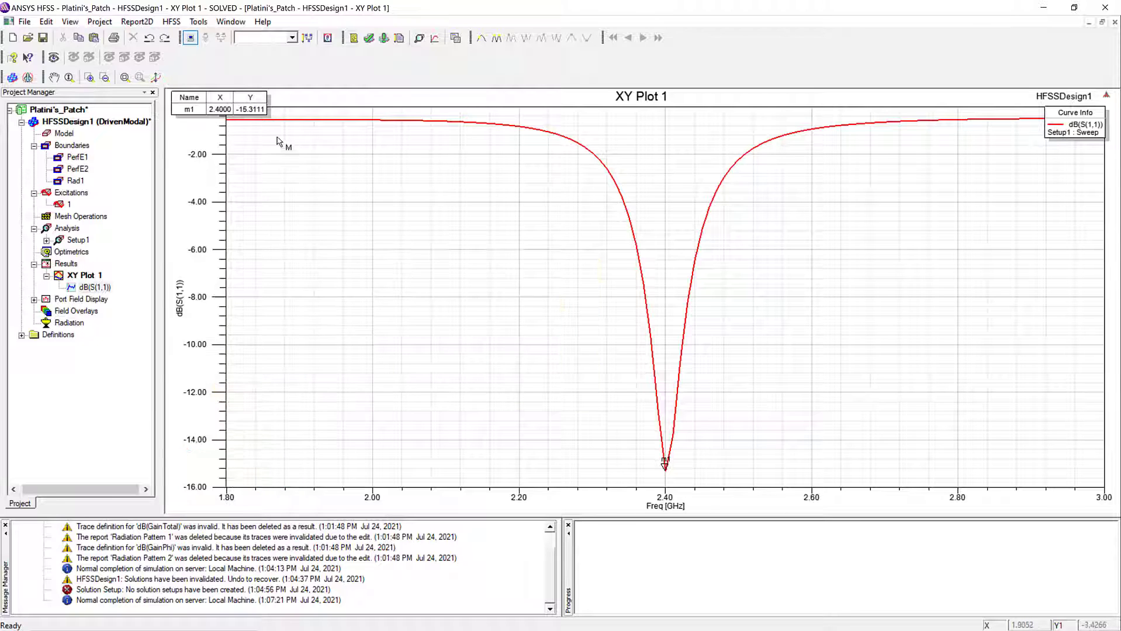
right_click(275, 164)
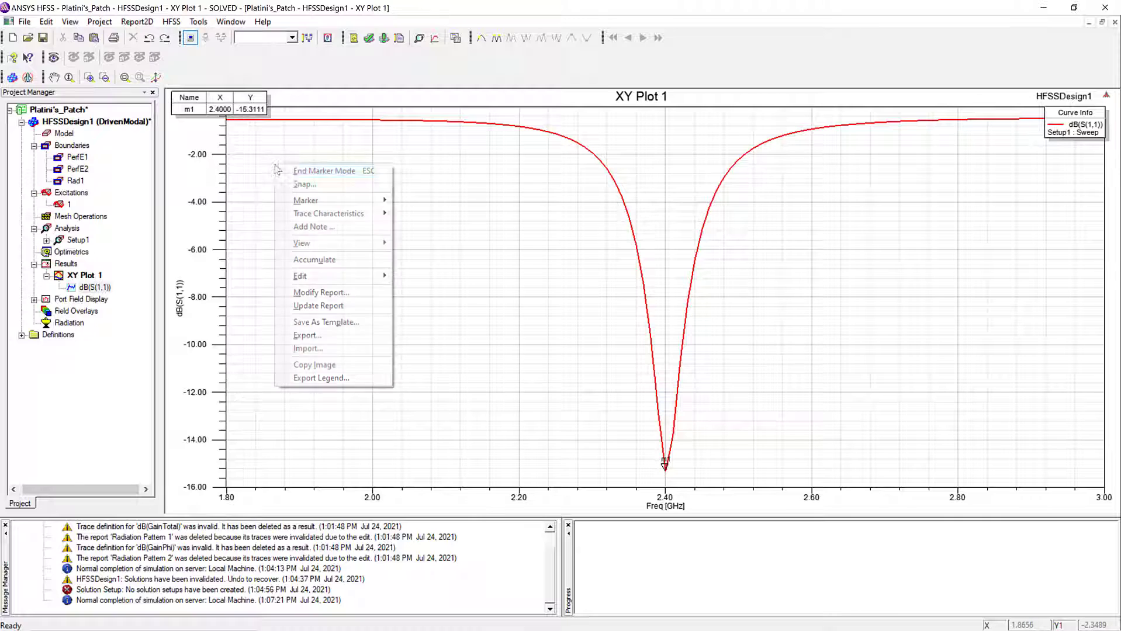
click(296, 171)
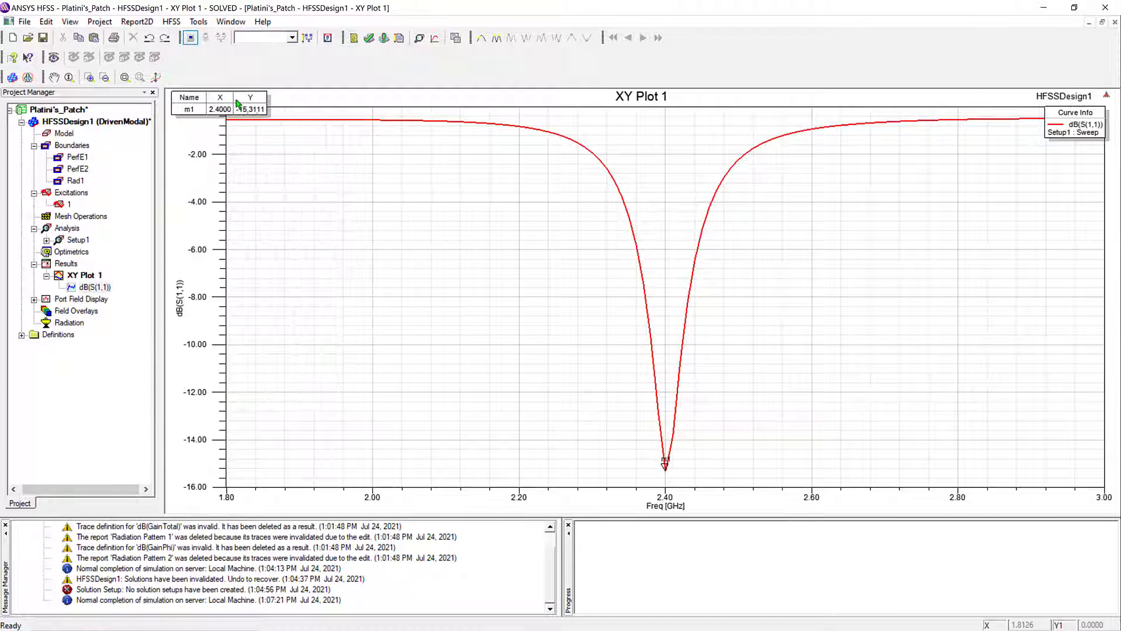
mouse_move(242, 108)
mouse_down()
mouse_move(275, 160)
mouse_move(536, 418)
mouse_move(573, 385)
mouse_up()
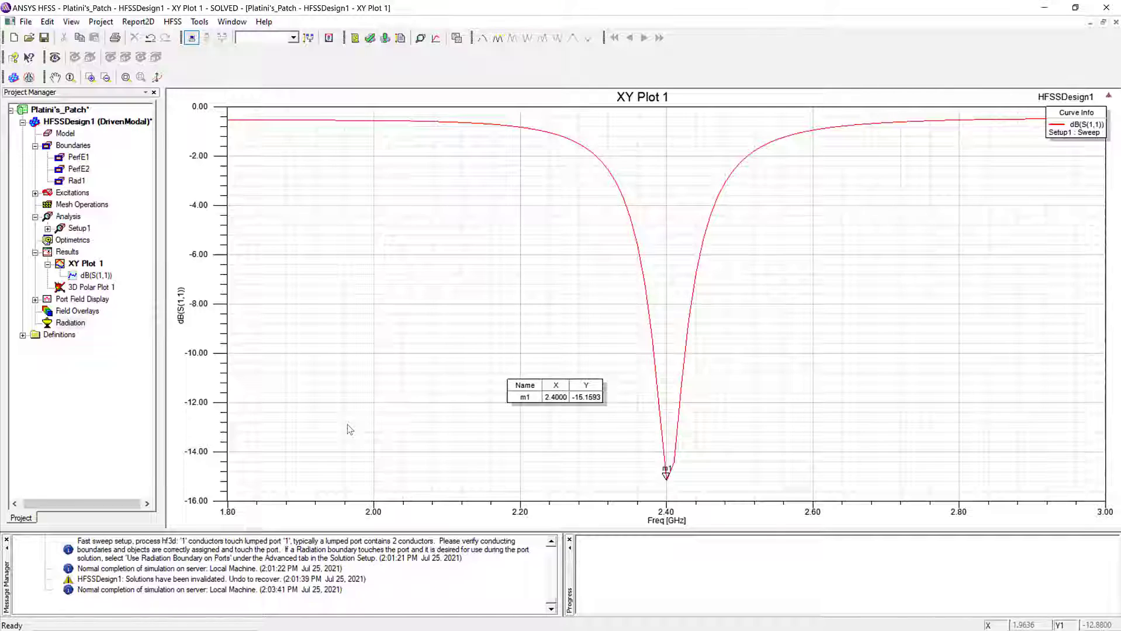
Step: Insert an infinite sphere far-field setup with phi from 0 to 360 deg and theta from -180 to 180 deg, both in 2 deg steps
right_click(69, 326)
mouse_move(122, 331)
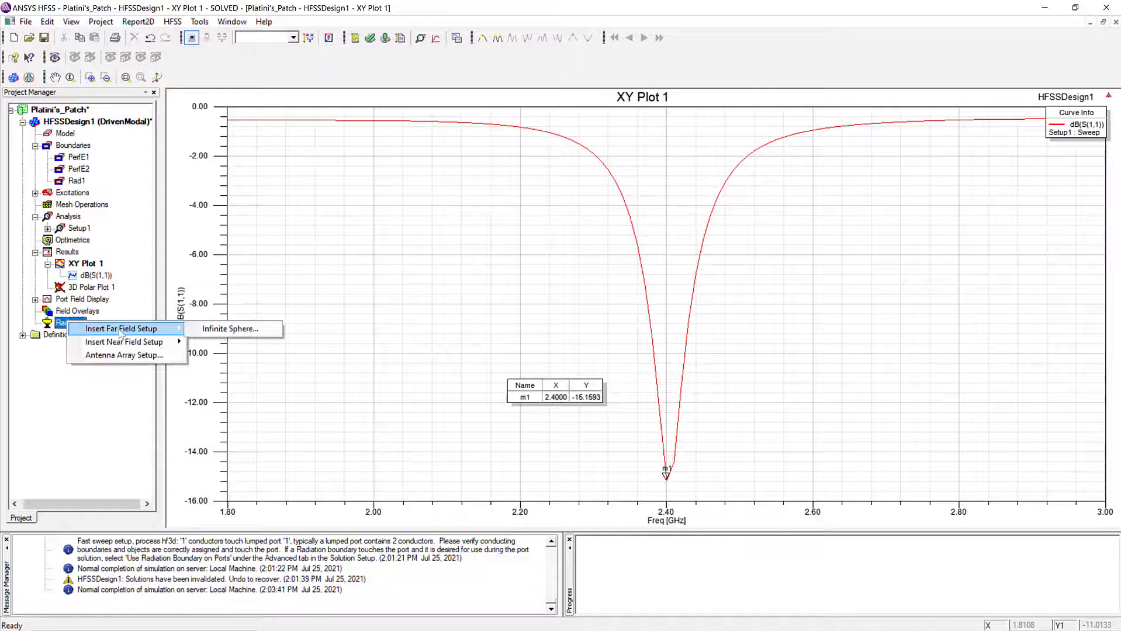
click(211, 329)
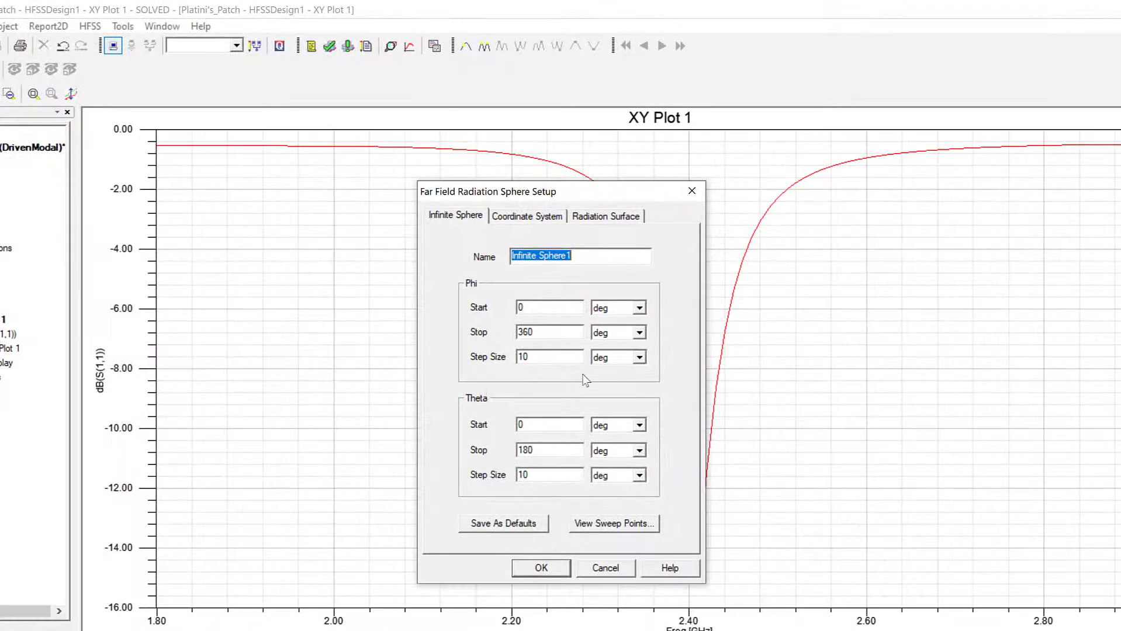
click(556, 360)
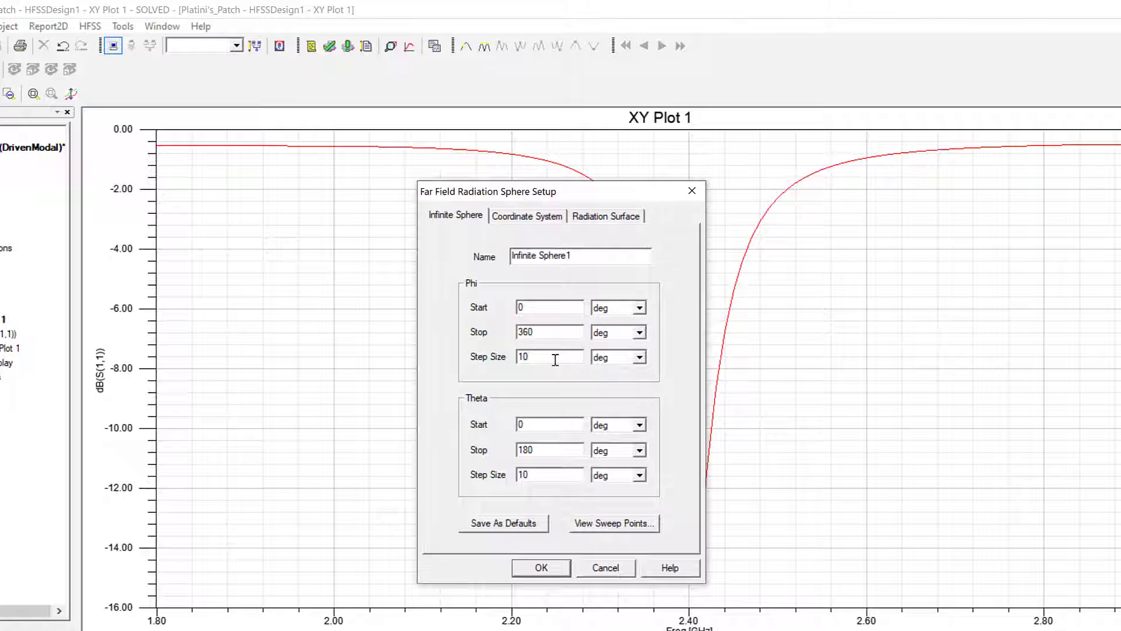
click(539, 426)
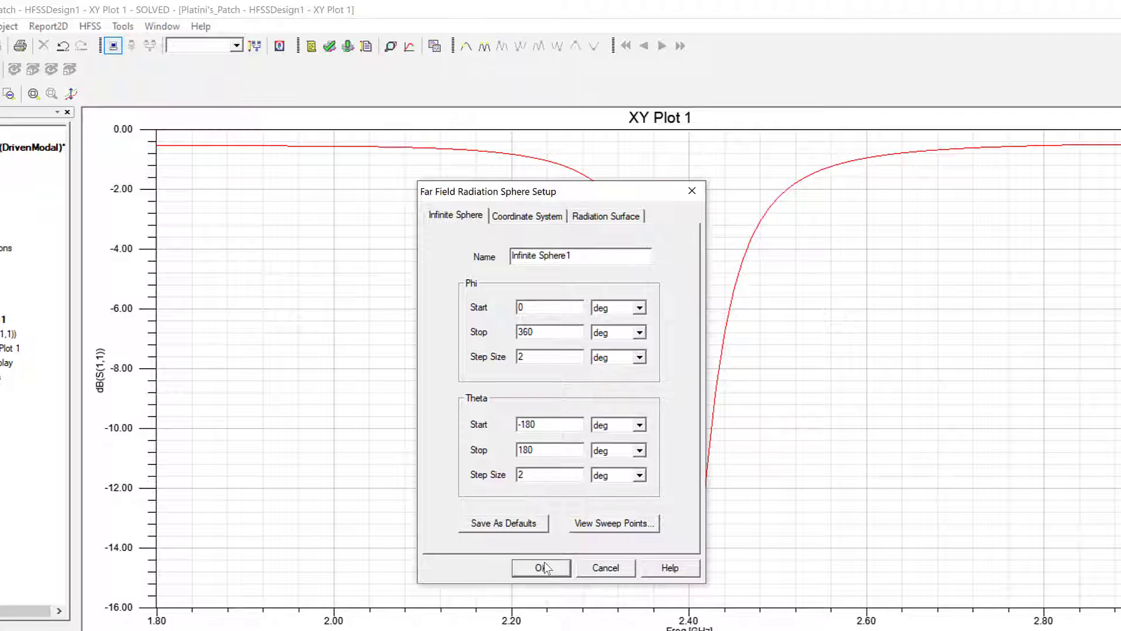
click(543, 567)
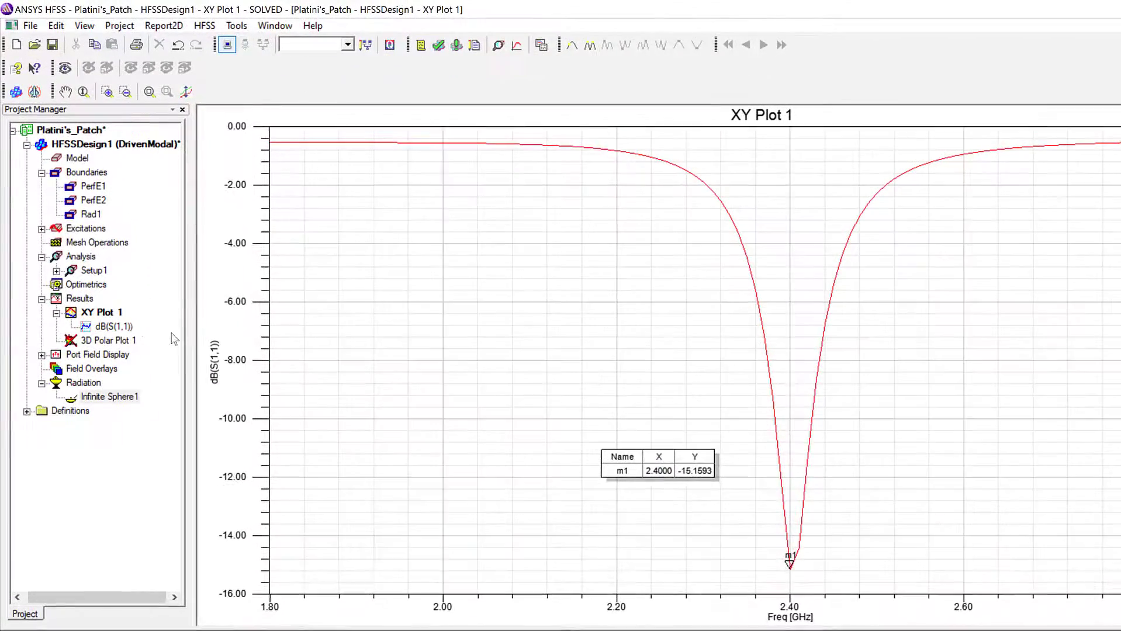
Step: Set up a far-field radiation pattern report on Infinite Sphere1 with GainTotal in dB for Setup1 : LastAdaptive
right_click(78, 300)
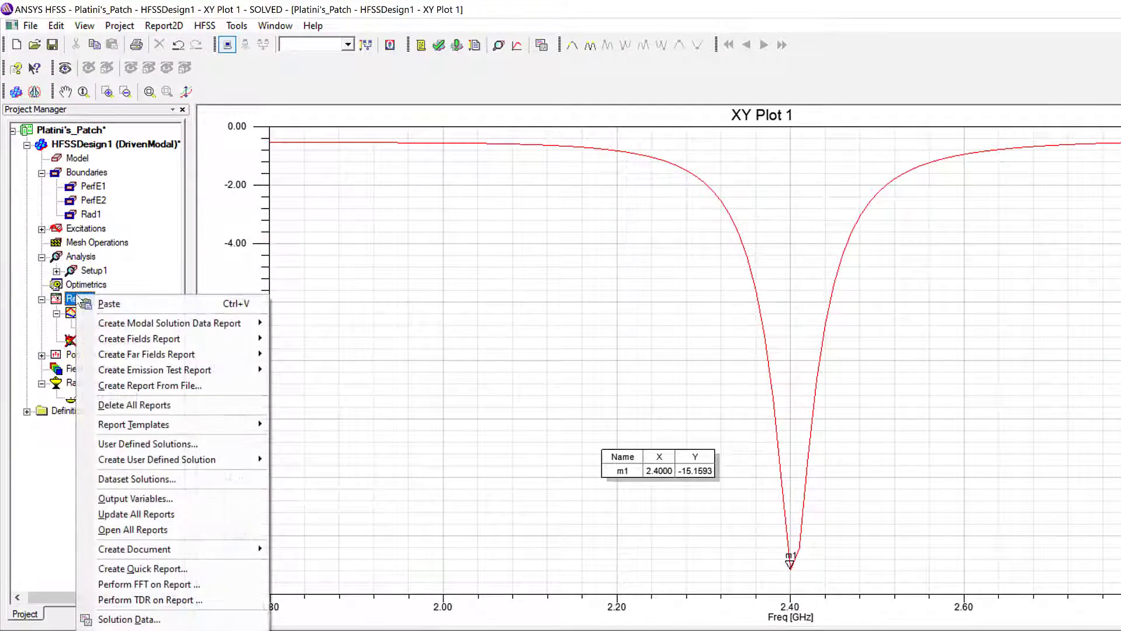
mouse_move(200, 370)
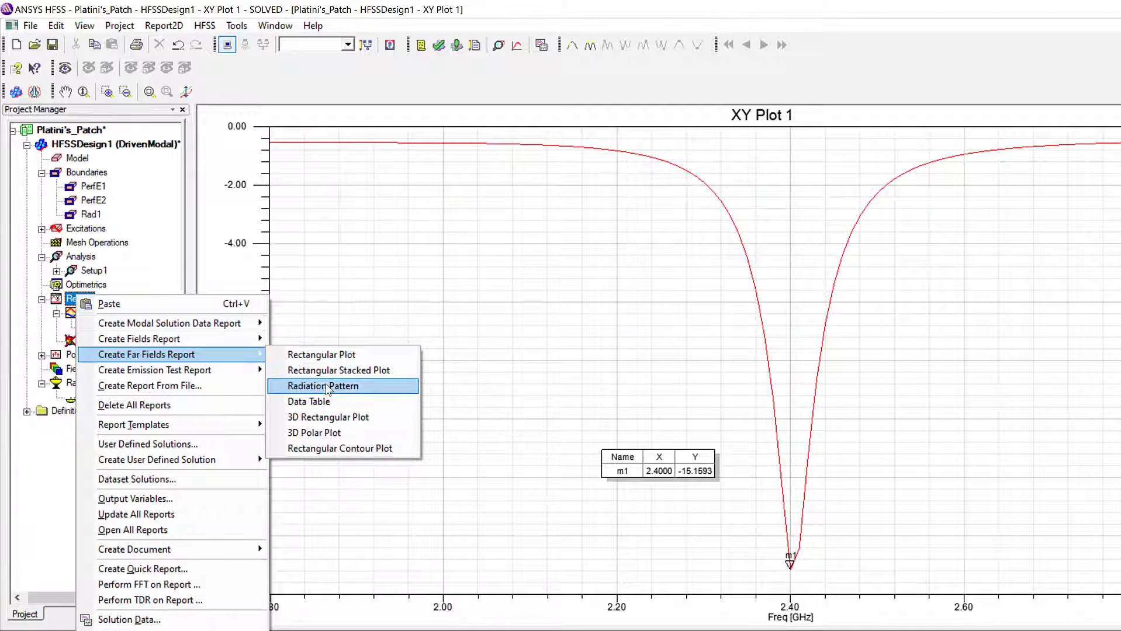
click(325, 385)
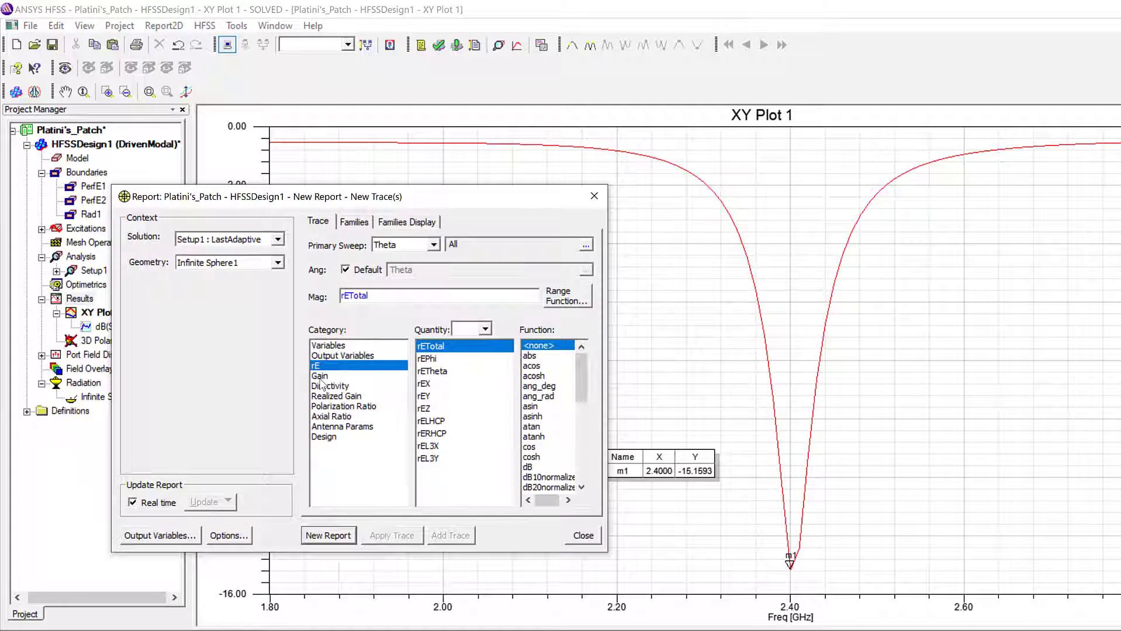
click(320, 379)
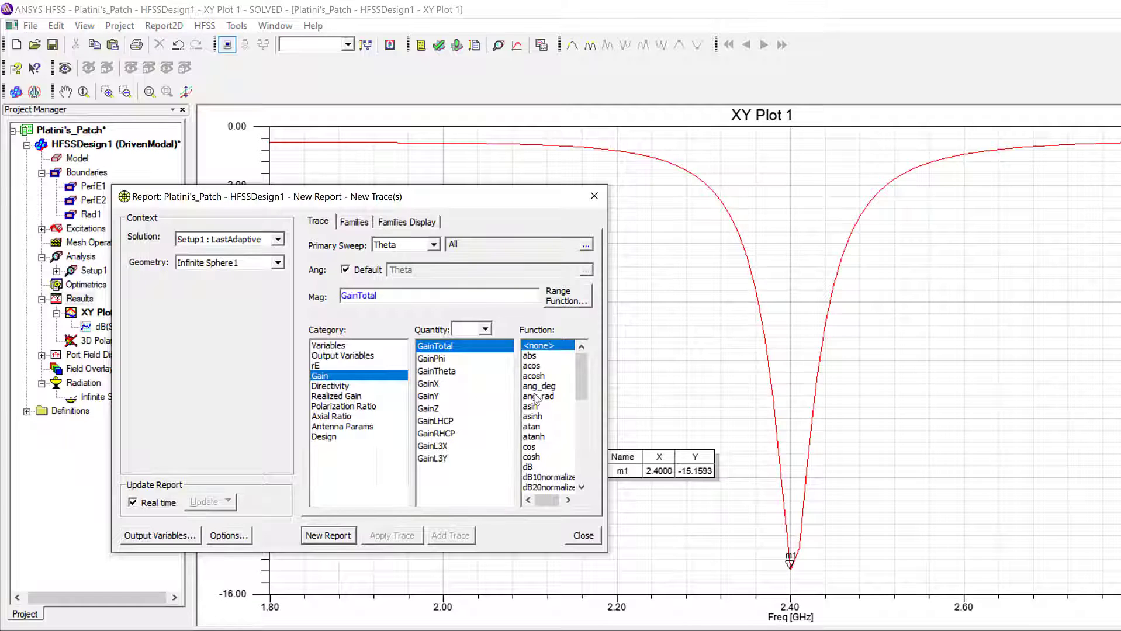
scroll(550, 399, down, 4)
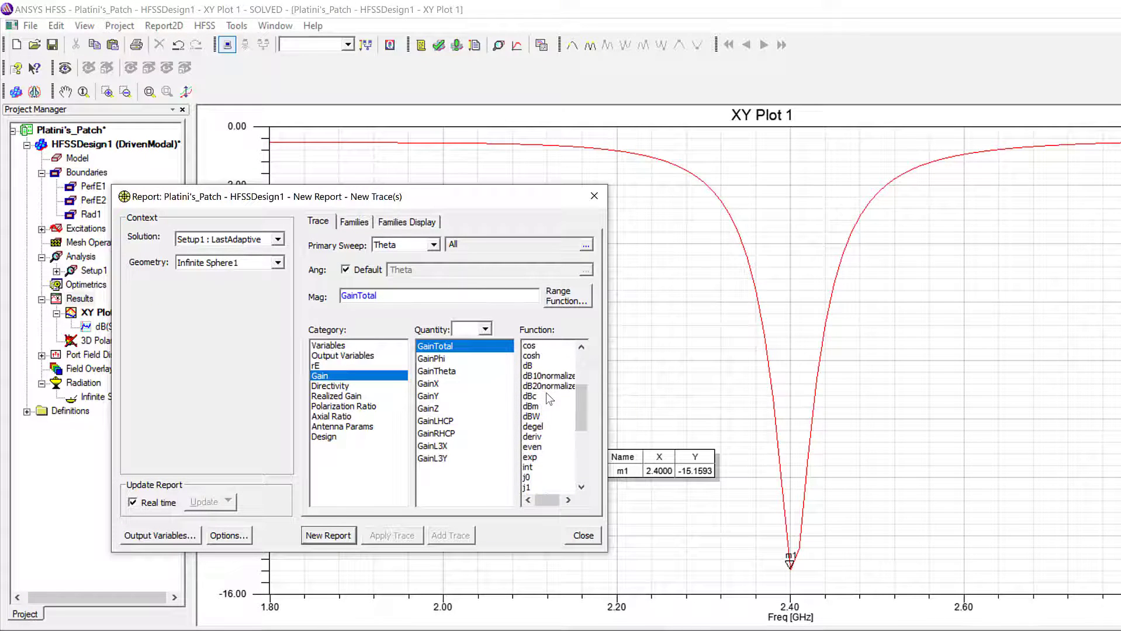
click(533, 367)
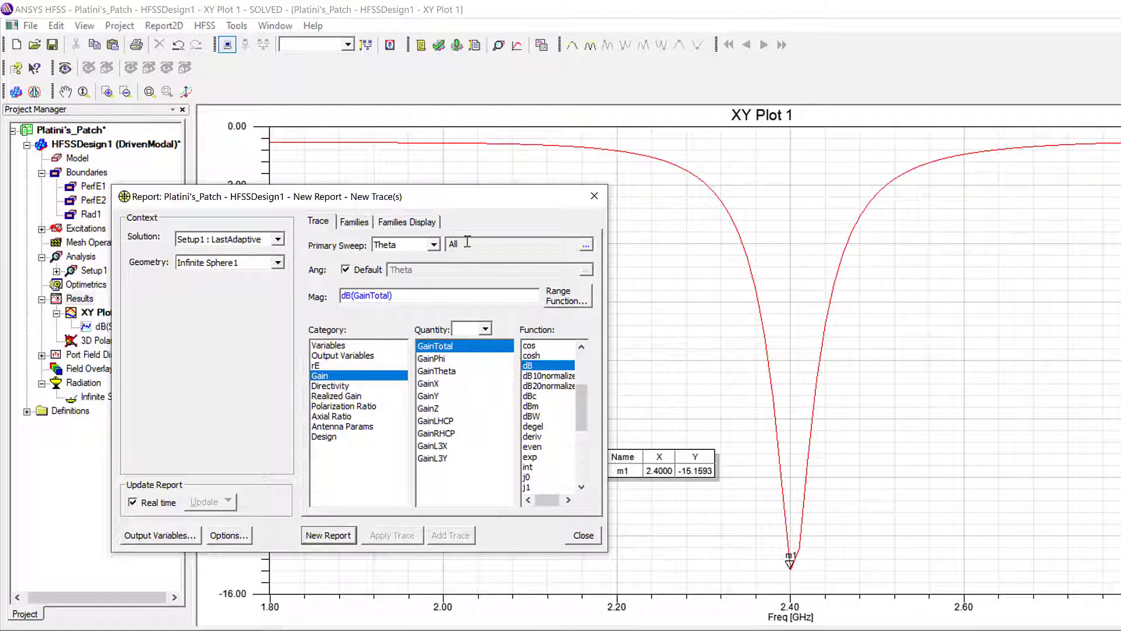
Step: Restrict the phi family to 0deg at 2.4GHz, generate the radiation pattern, and move the report dialog off the plot
click(354, 223)
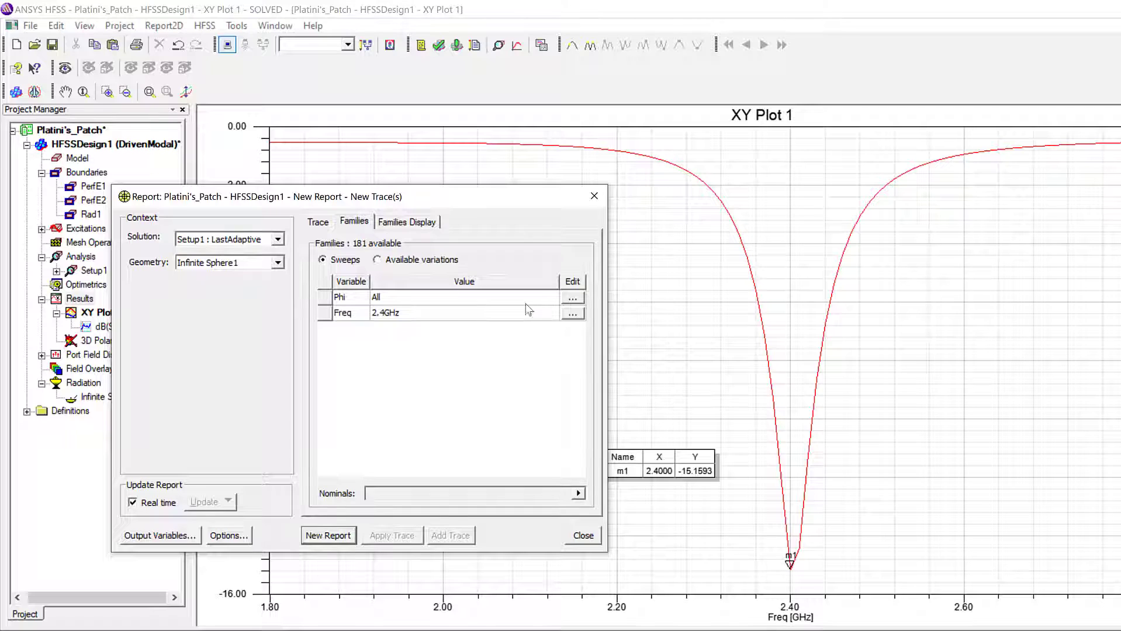
click(571, 299)
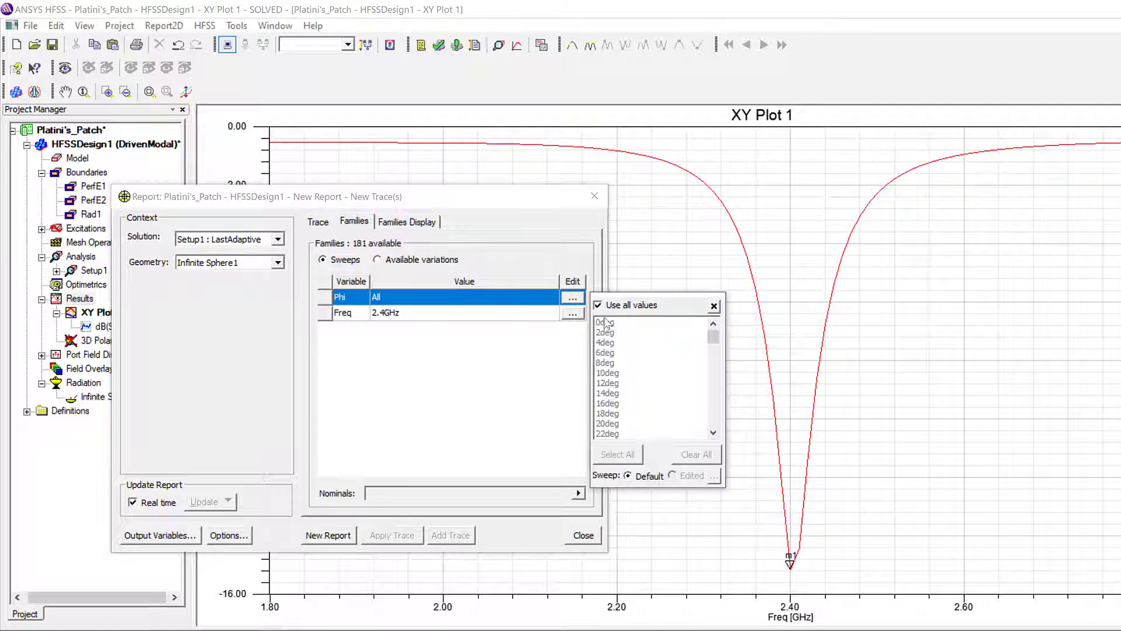
click(605, 322)
click(533, 397)
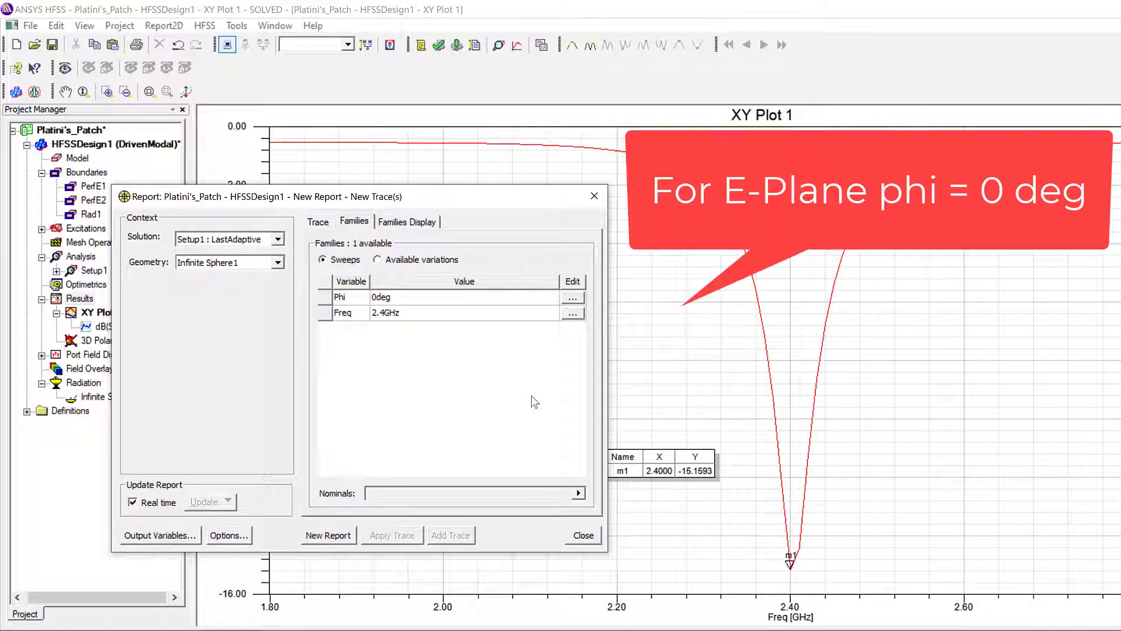
click(338, 536)
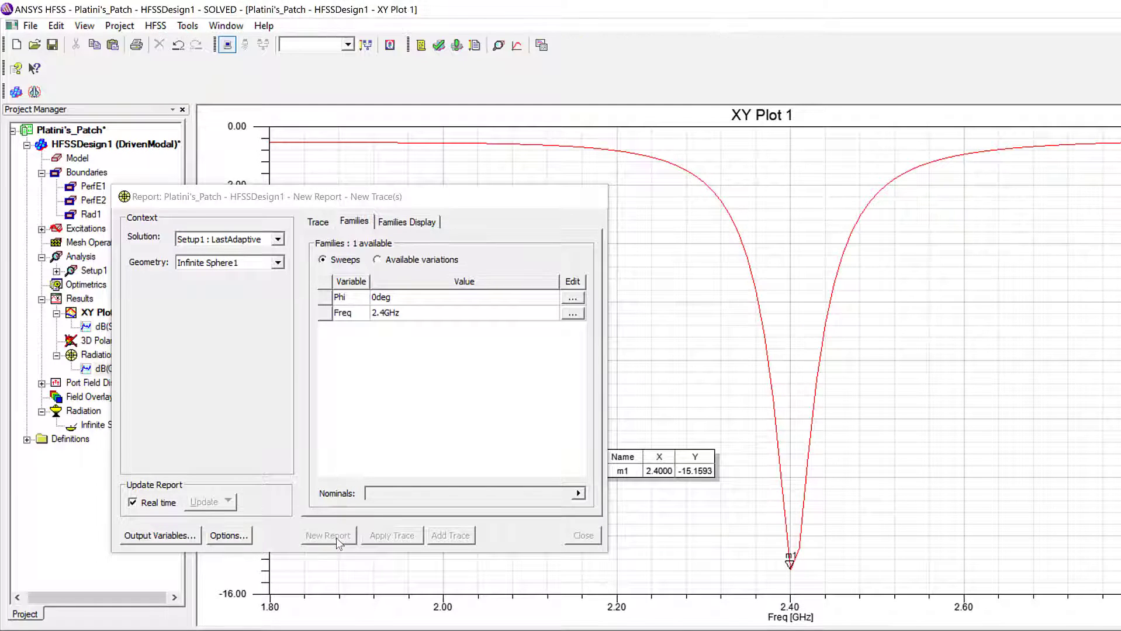
drag(500, 205, 404, 218)
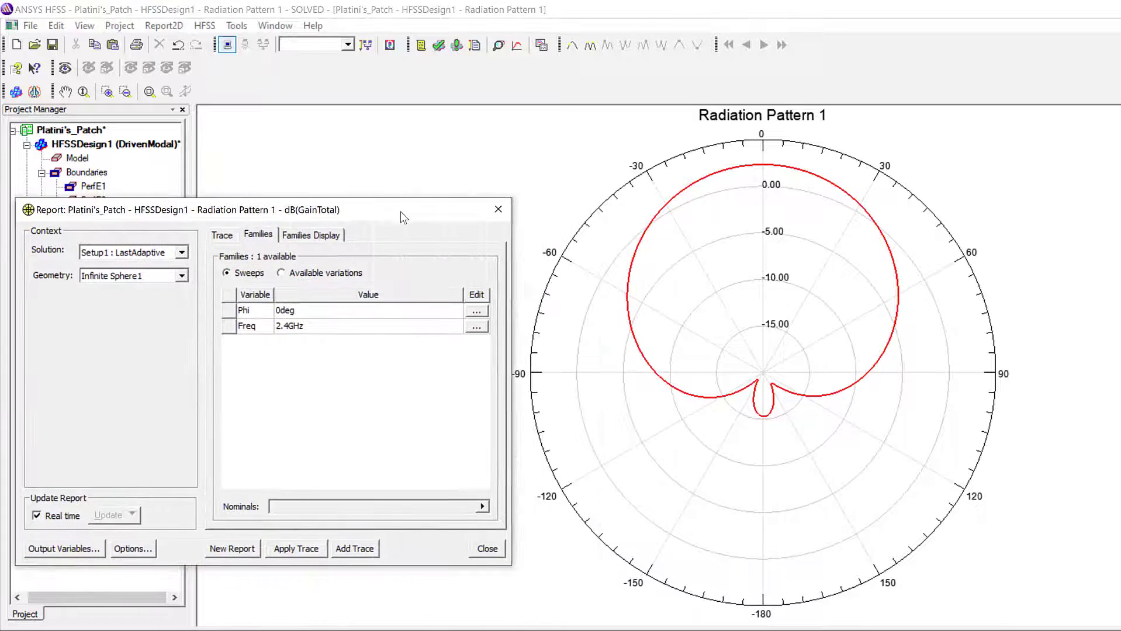
Step: Set the phi family to 90deg, generate a second radiation pattern of GainTotal in dB, and close the report dialog
click(476, 312)
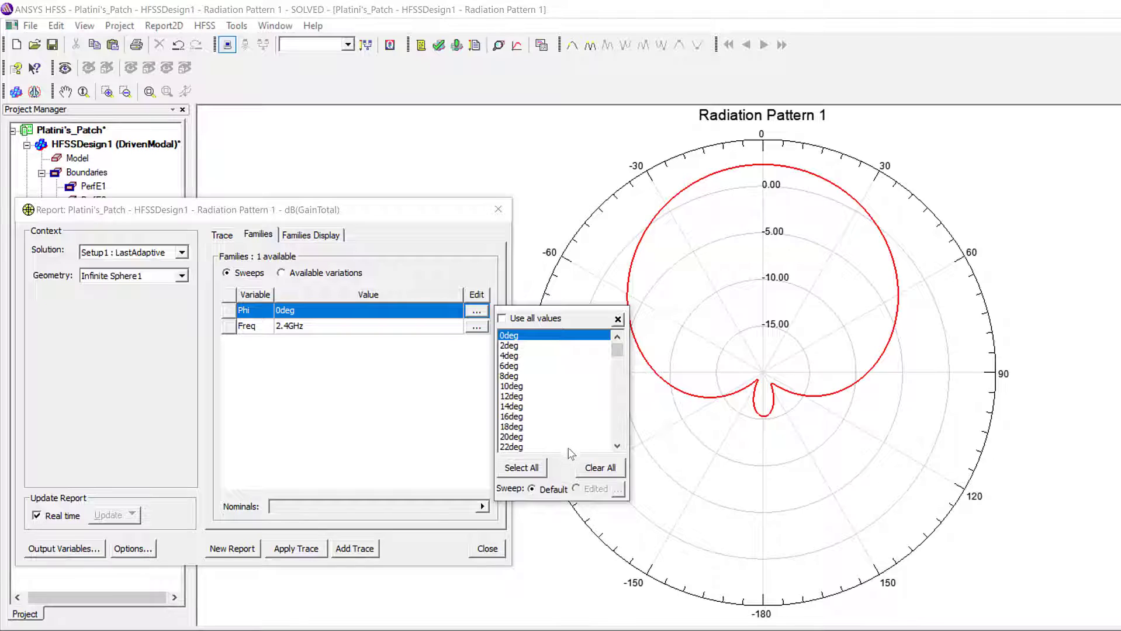
scroll(544, 422, down, 7)
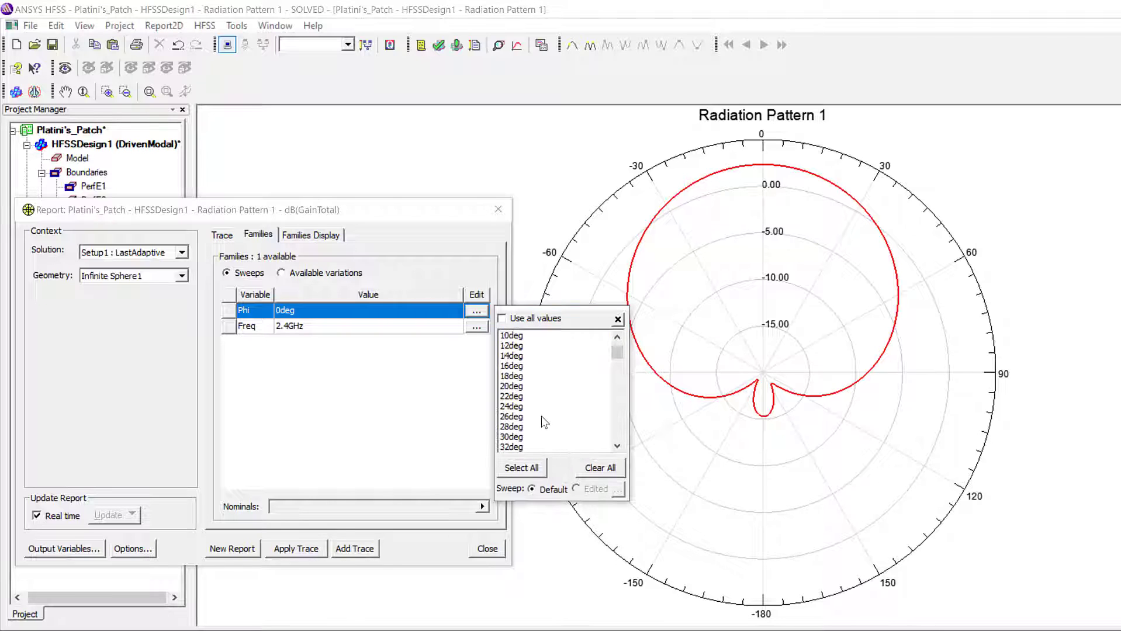
scroll(539, 417, down, 4)
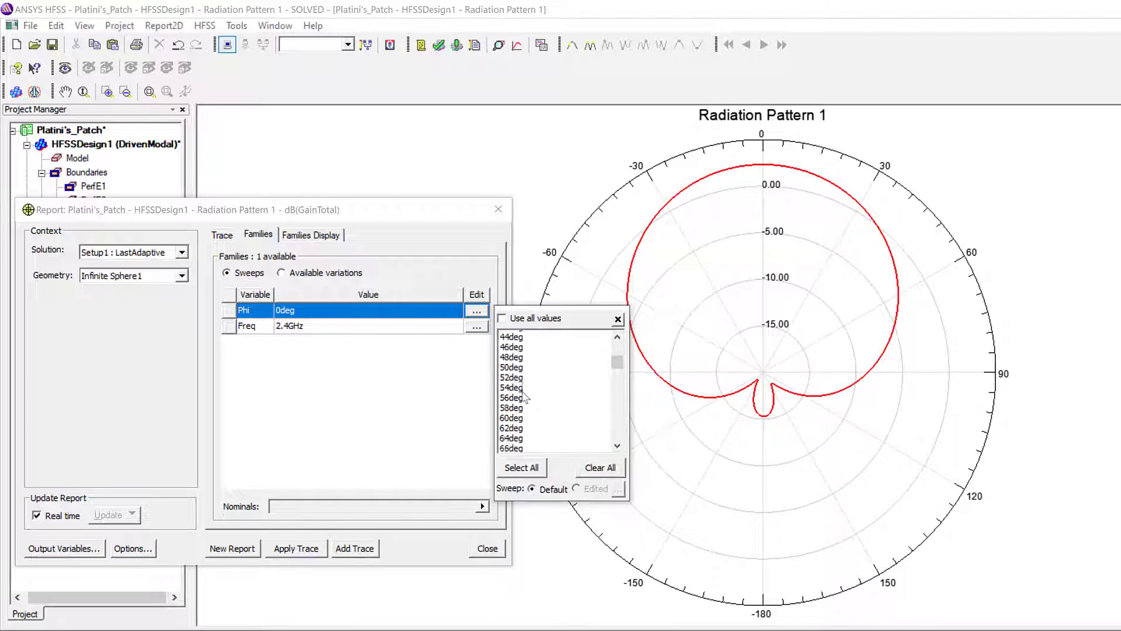
scroll(515, 396, down, 5)
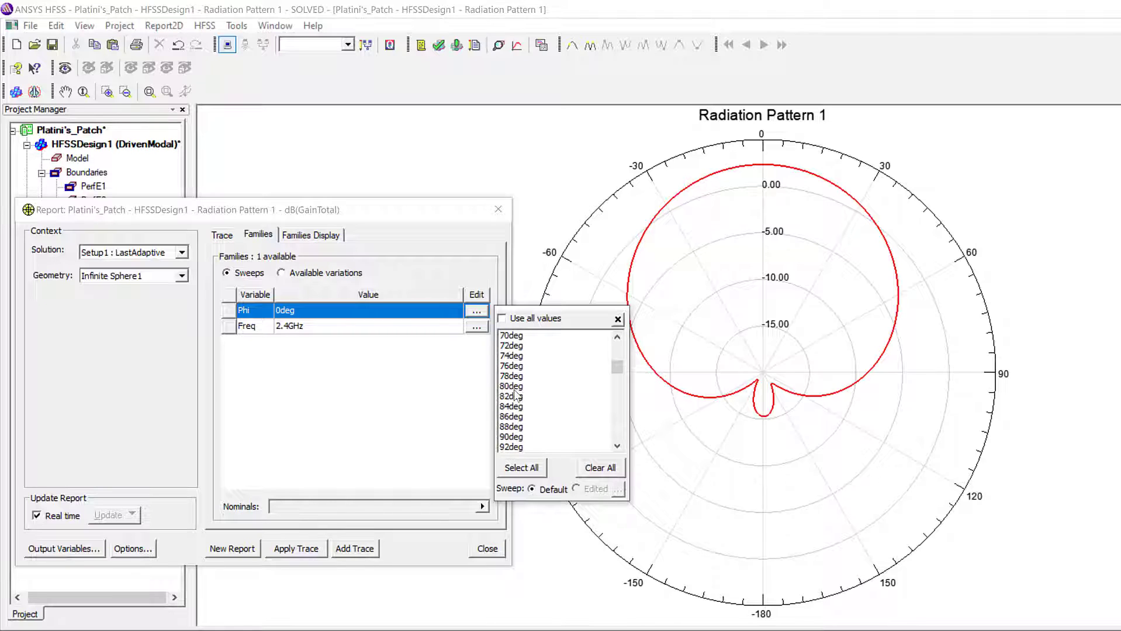
scroll(515, 395, up, 1)
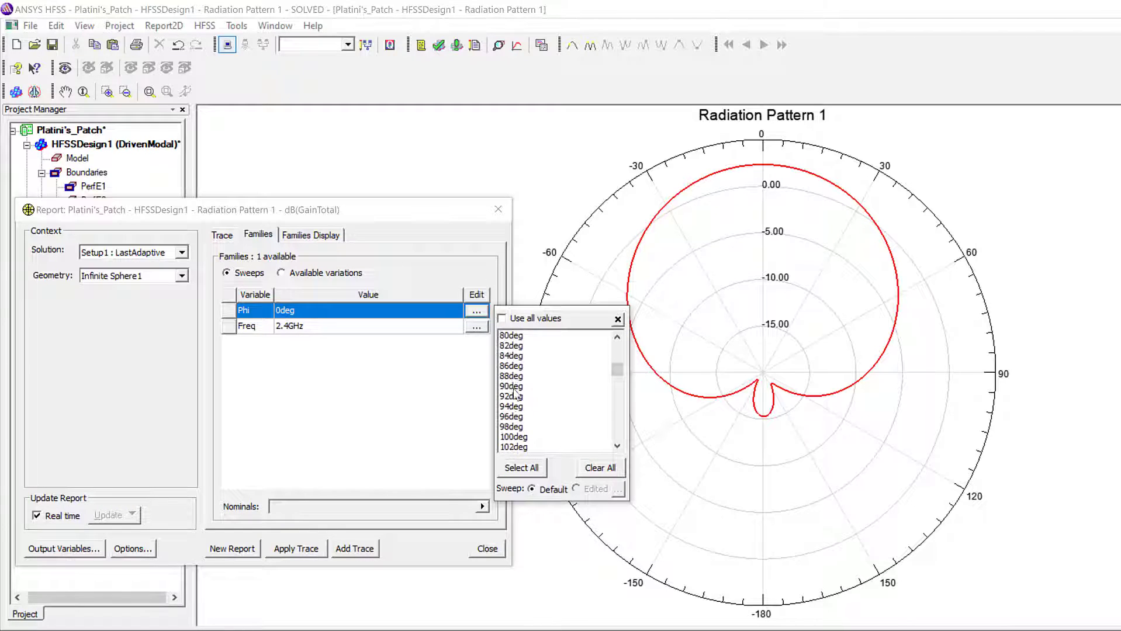
click(512, 386)
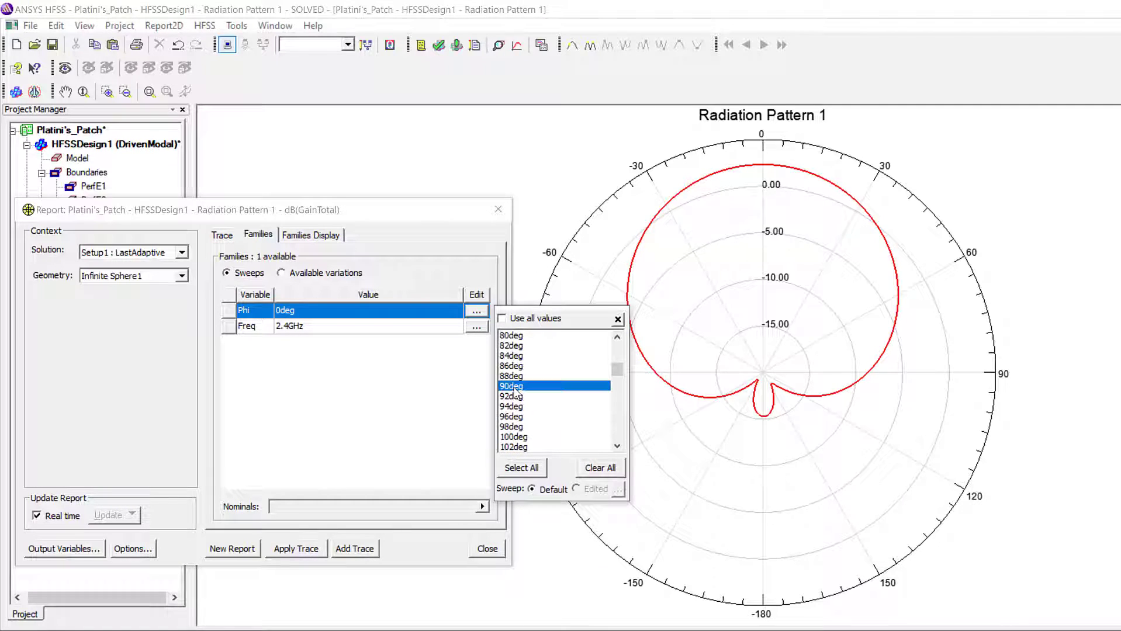
click(427, 410)
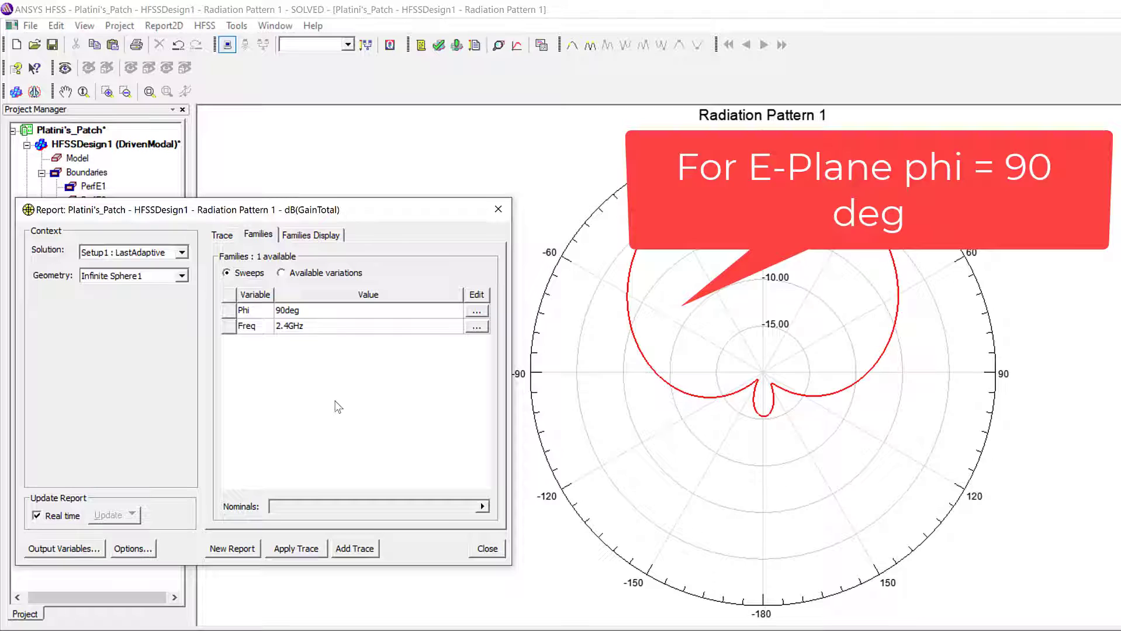
click(245, 552)
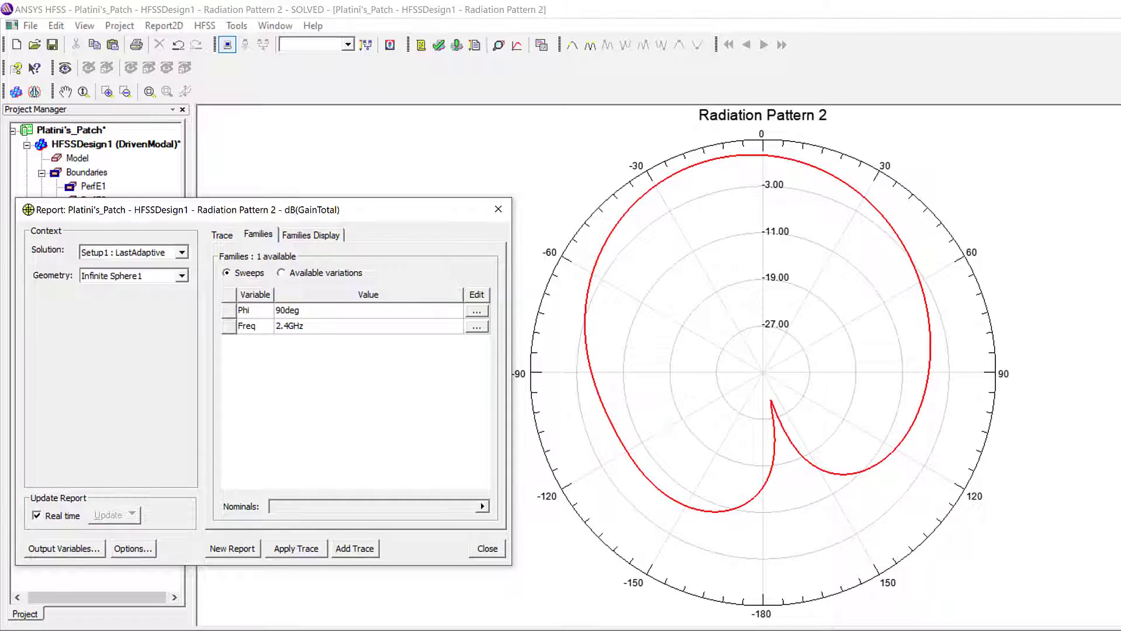
click(643, 630)
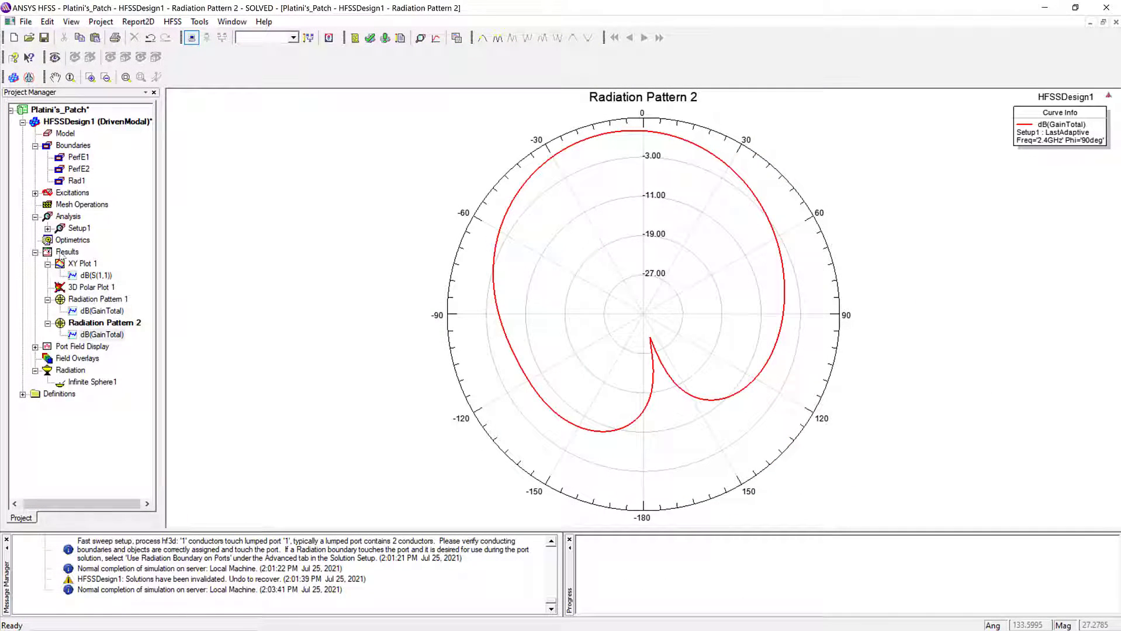
Step: Create a far-field 3D polar plot of GainTotal in dB over all phi and theta, and rotate it for inspection
right_click(62, 252)
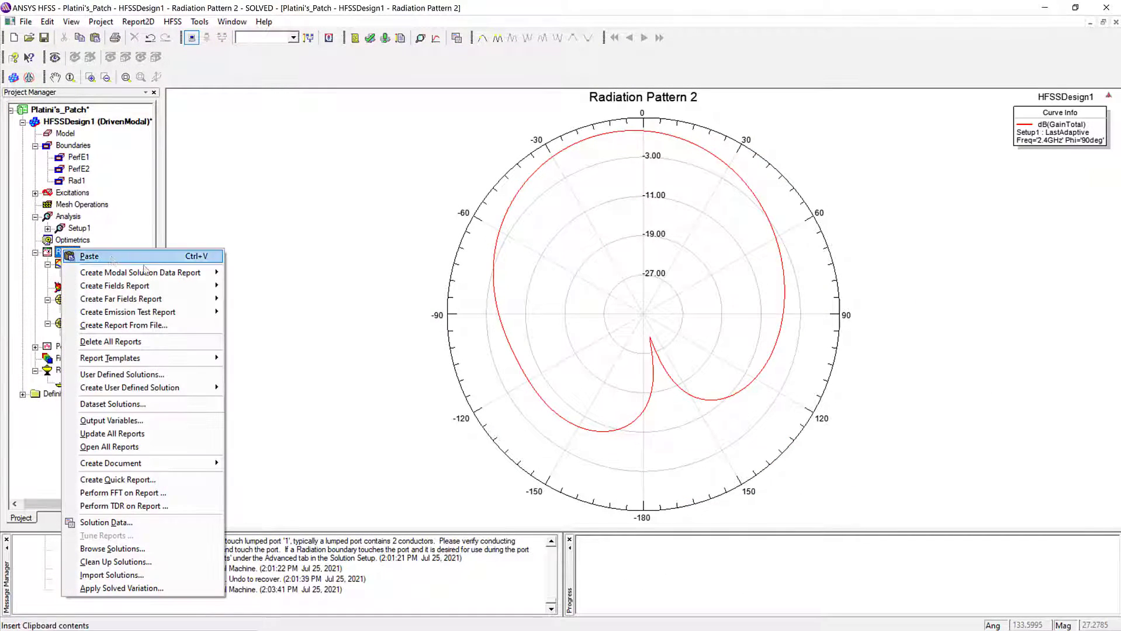
mouse_move(196, 299)
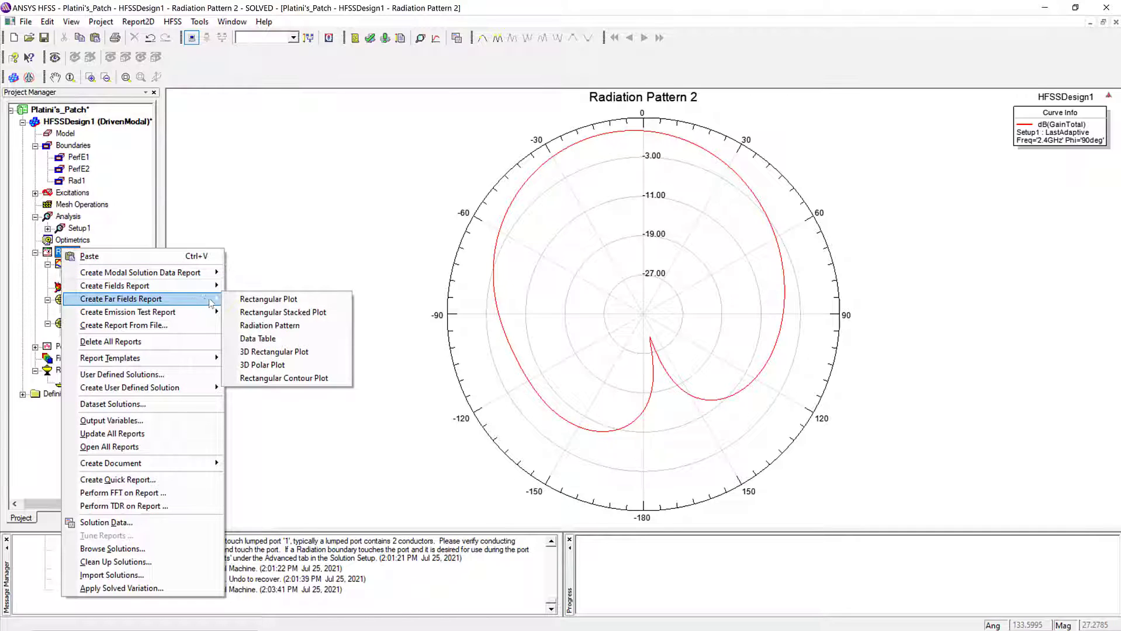
click(295, 366)
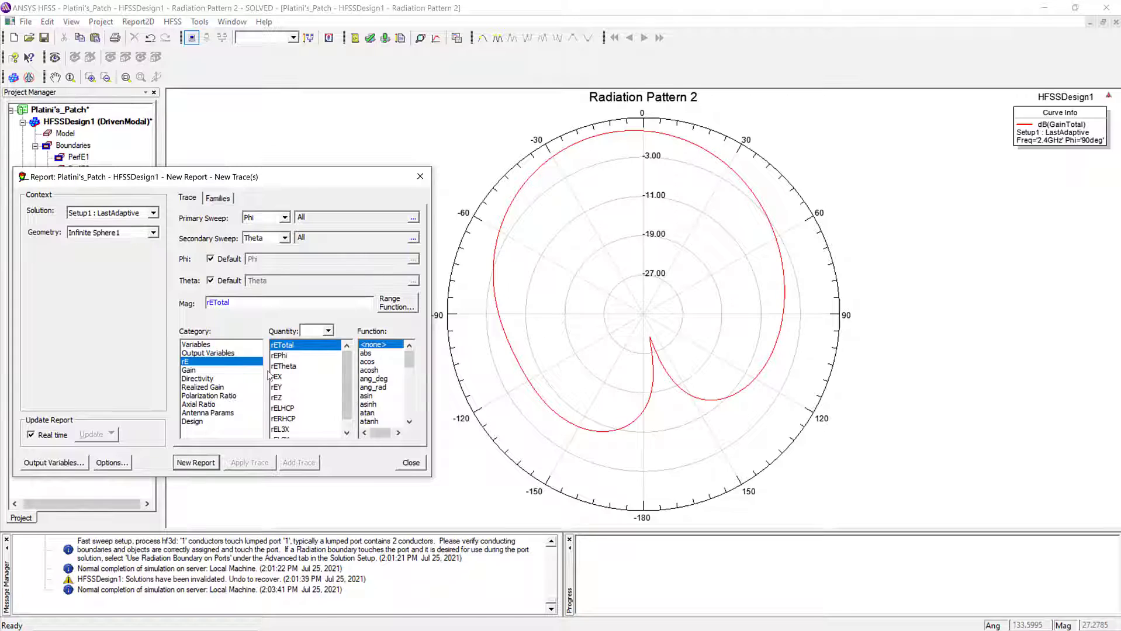
click(193, 371)
scroll(359, 395, down, 4)
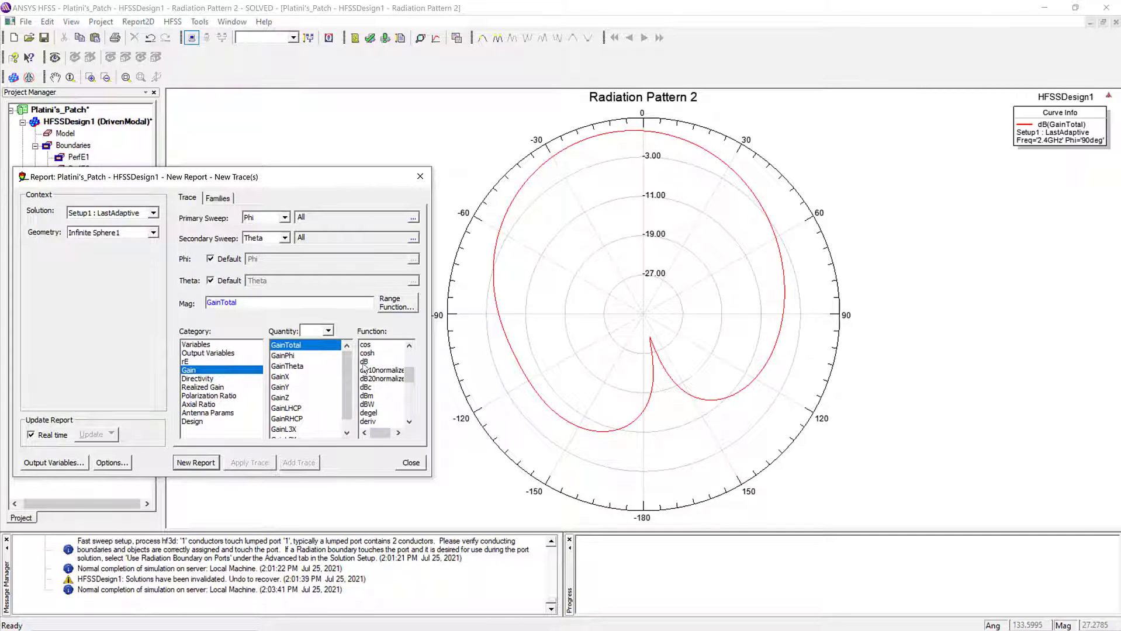
click(363, 363)
click(208, 464)
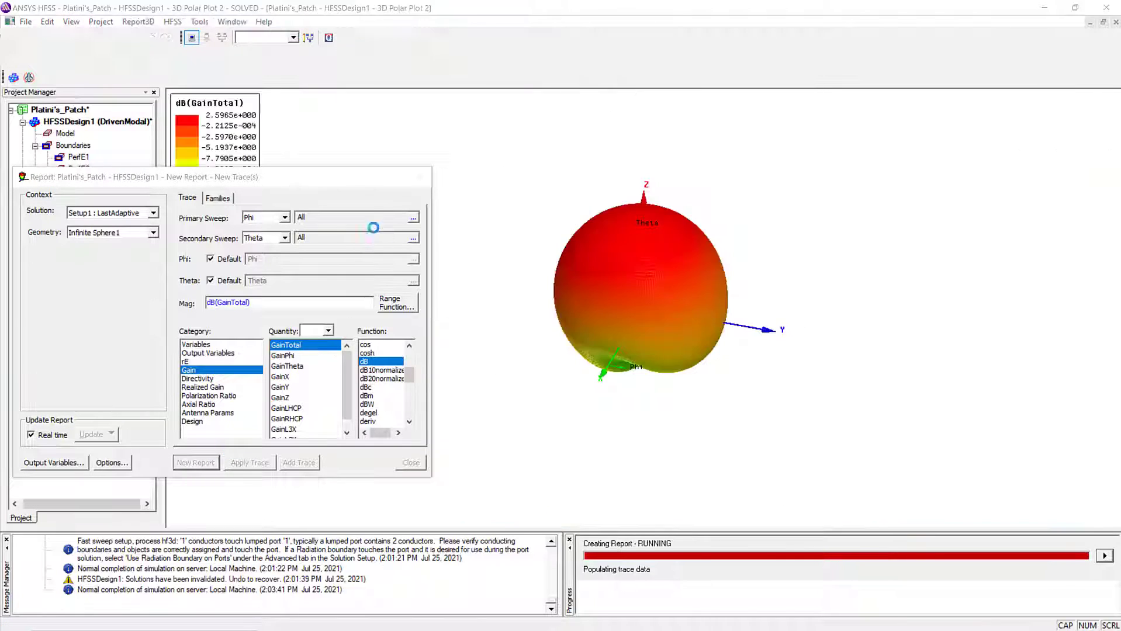
drag(376, 182, 433, 497)
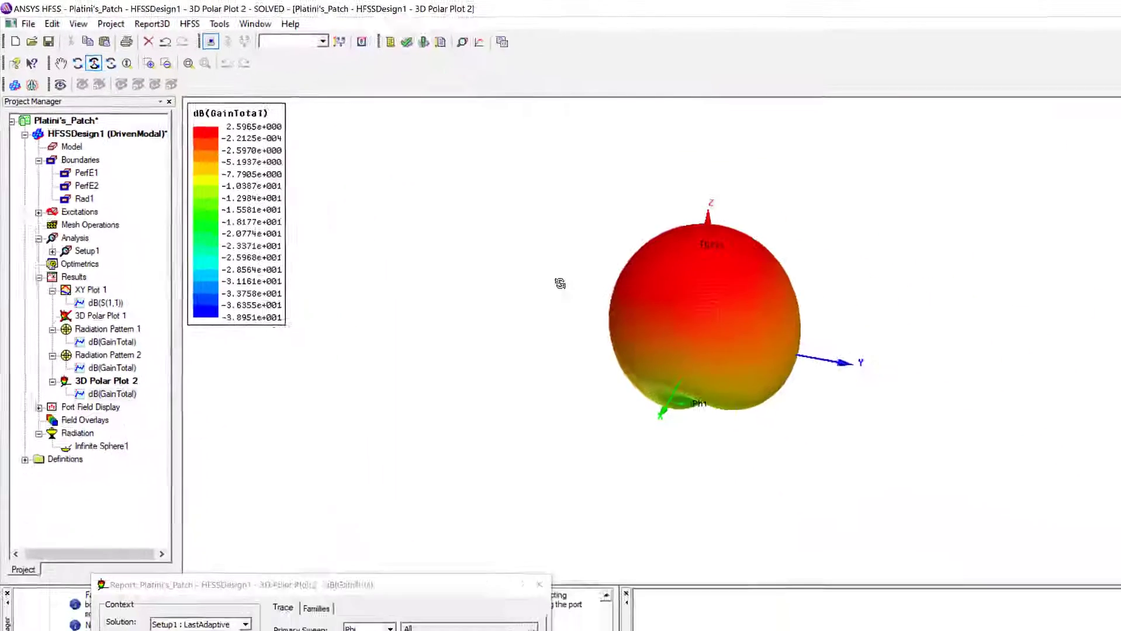
mouse_move(518, 257)
mouse_down()
mouse_move(556, 283)
mouse_move(522, 340)
mouse_move(568, 295)
mouse_move(630, 384)
mouse_move(675, 393)
mouse_move(700, 346)
mouse_move(676, 305)
mouse_move(509, 402)
mouse_move(498, 316)
mouse_move(760, 310)
mouse_move(705, 283)
mouse_move(546, 281)
mouse_up()
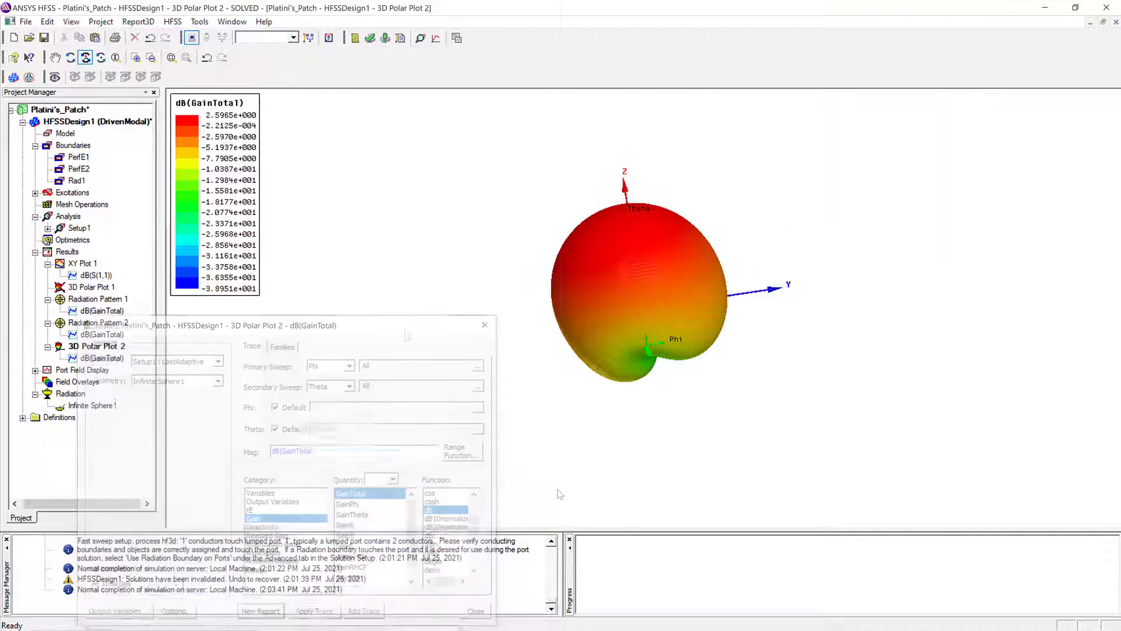
Step: Create a rectangular modal solution data plot of VSWR(1) over frequency for Setup1 : Sweep, and close the report dialog
right_click(68, 254)
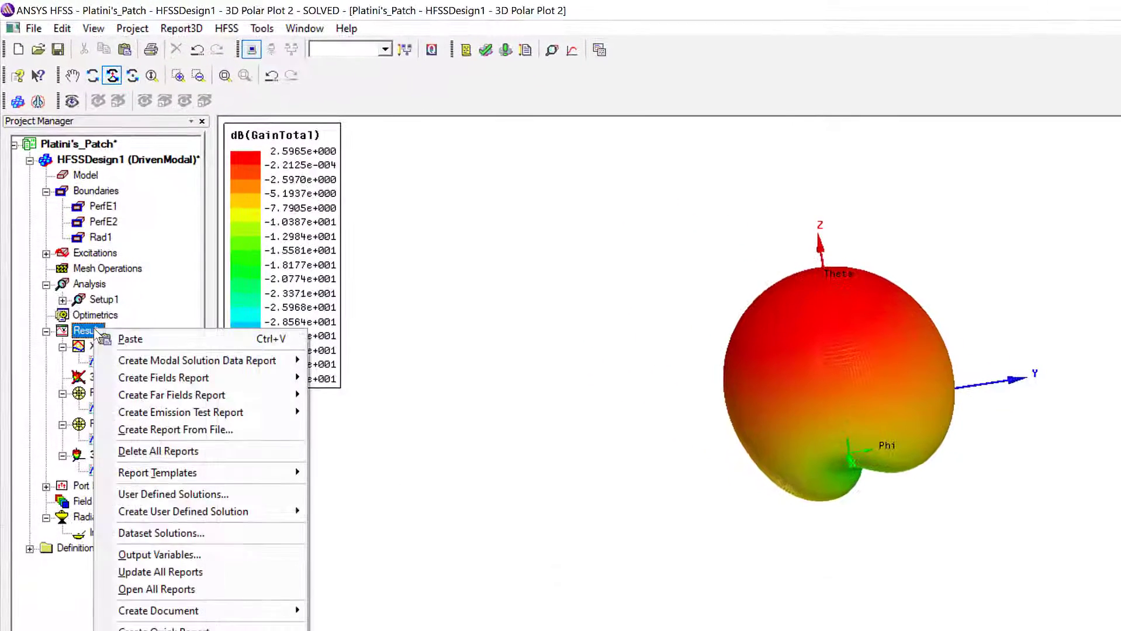
mouse_move(287, 368)
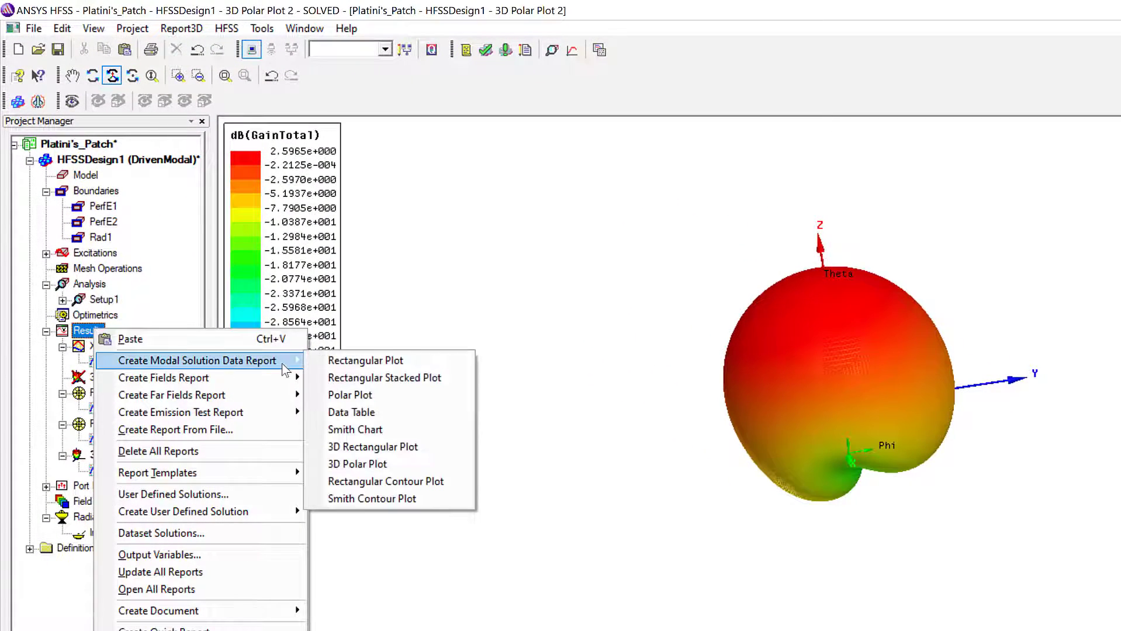
click(327, 361)
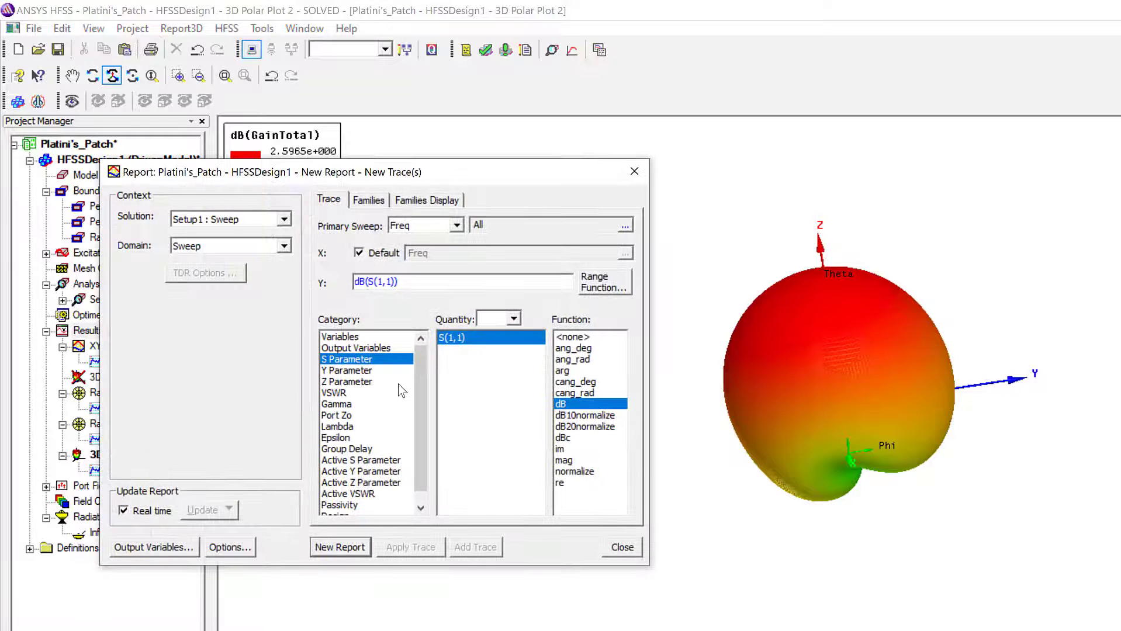
click(338, 394)
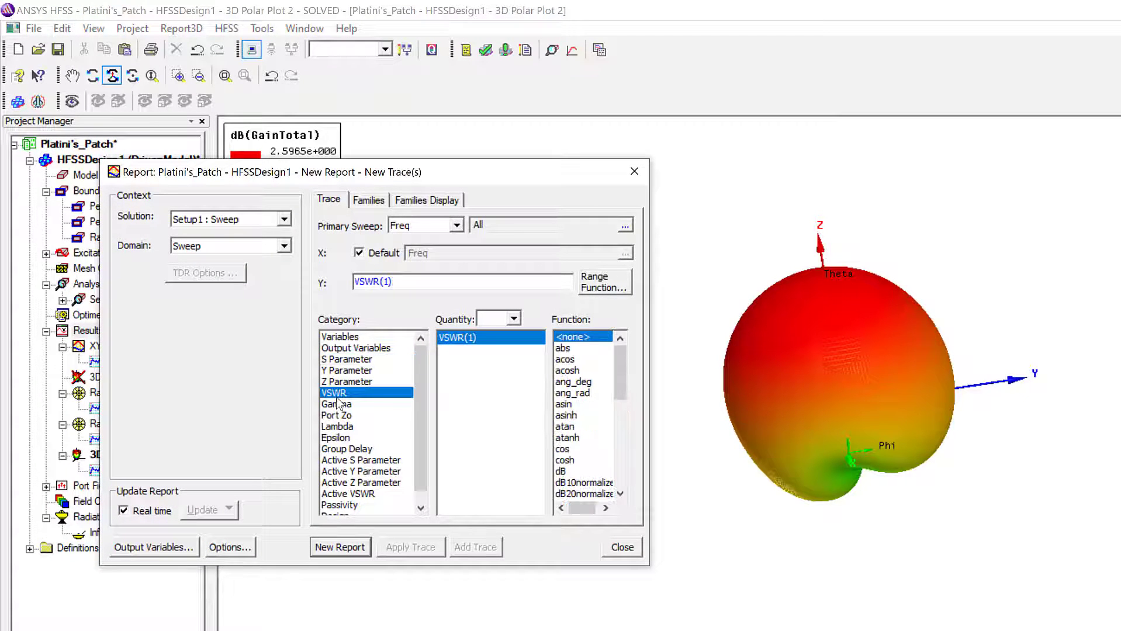
click(351, 547)
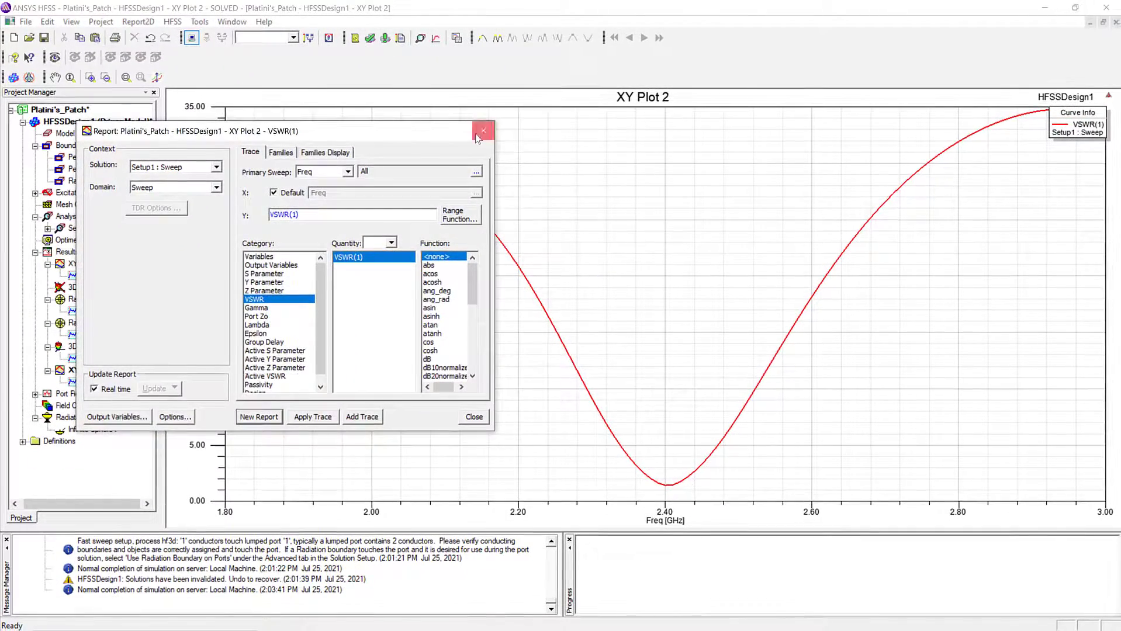
click(555, 155)
Step: Use a marker on the VSWR(1) curve to read the value at its minimum near 2.4 GHz
right_click(421, 303)
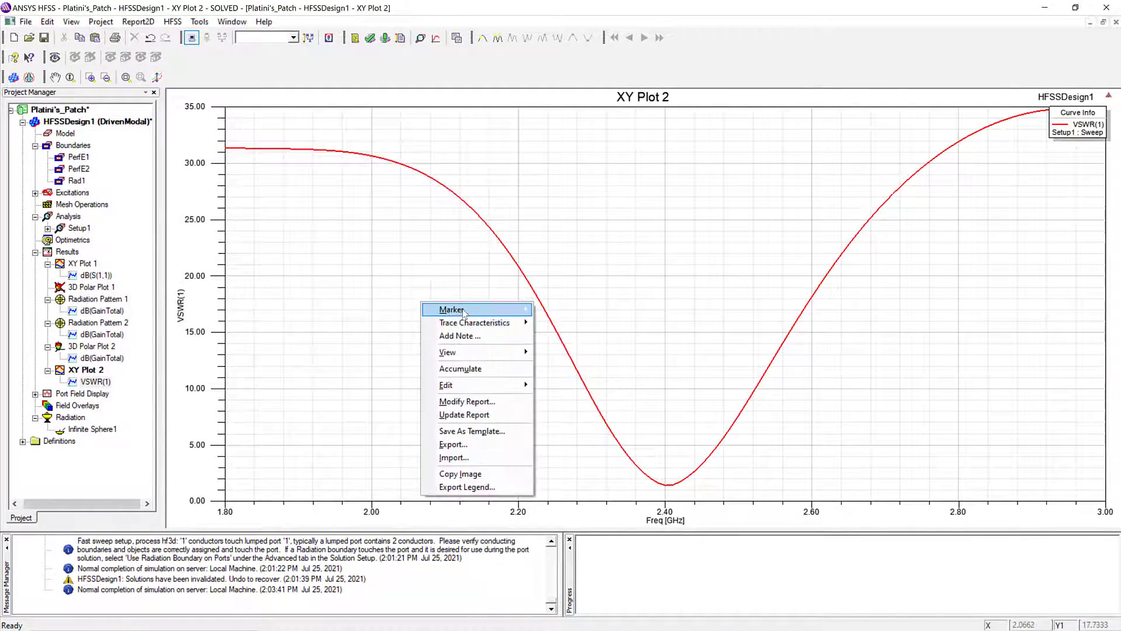
mouse_move(485, 314)
click(547, 311)
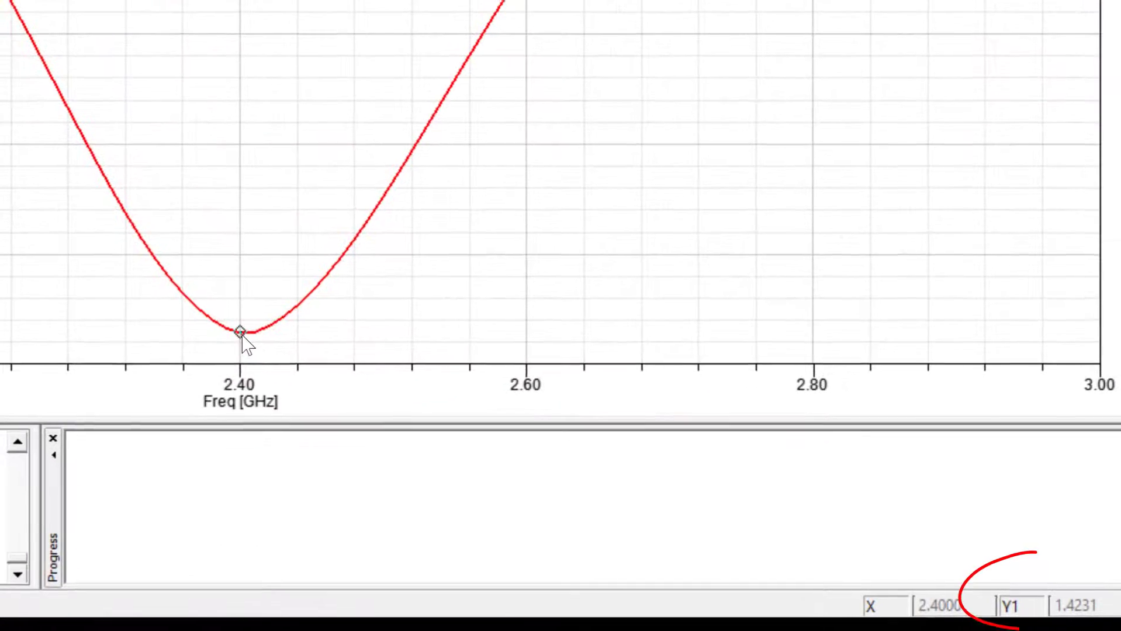
click(340, 366)
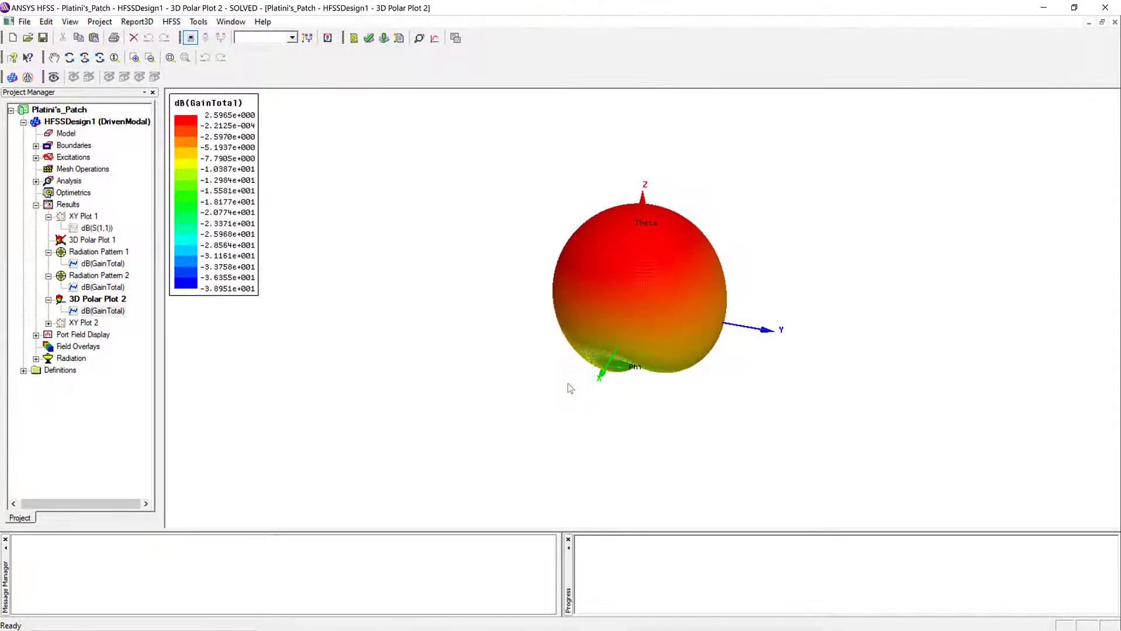
Step: In the 3D model, plot the Vector_E field on the patch sheet for Setup1 : LastAdaptive at 2.4GHz and 0deg phase
double_click(119, 122)
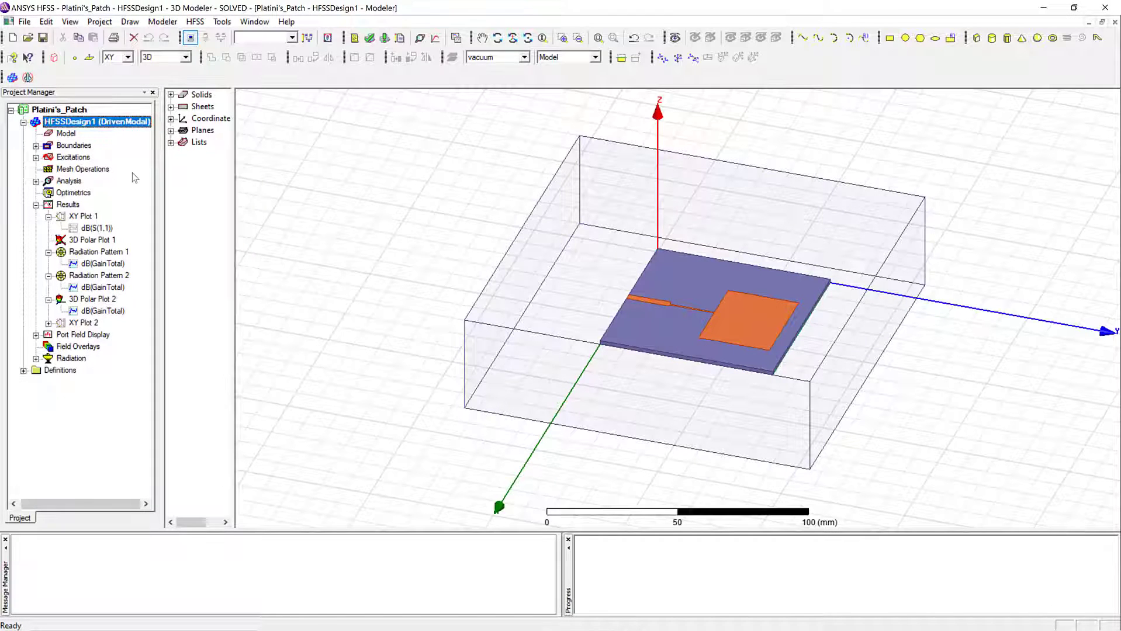
click(171, 119)
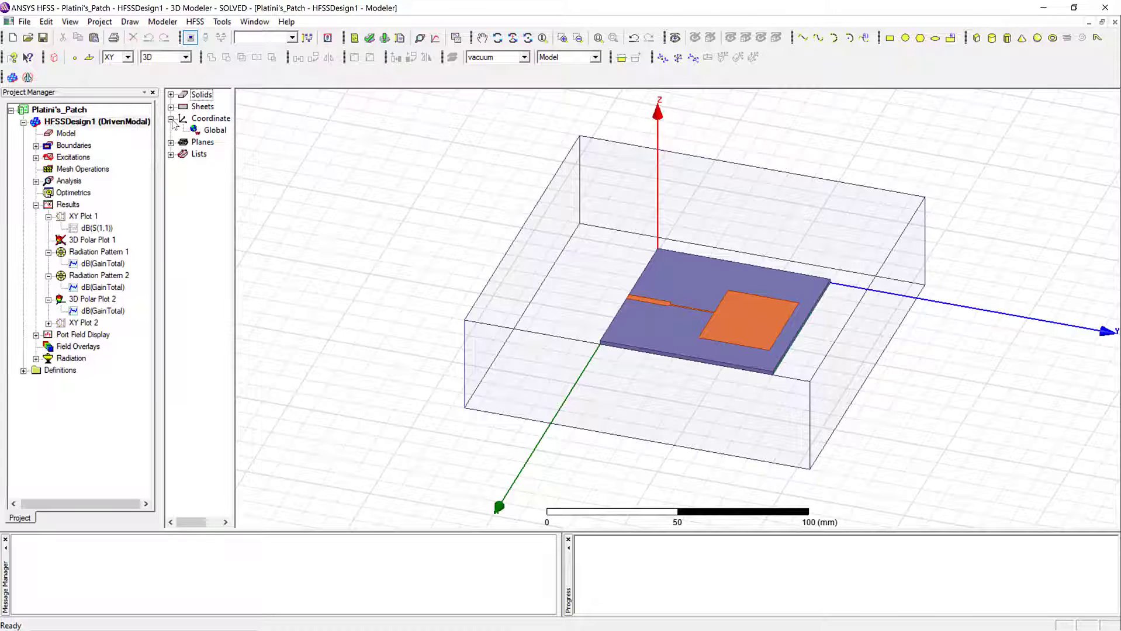
click(170, 107)
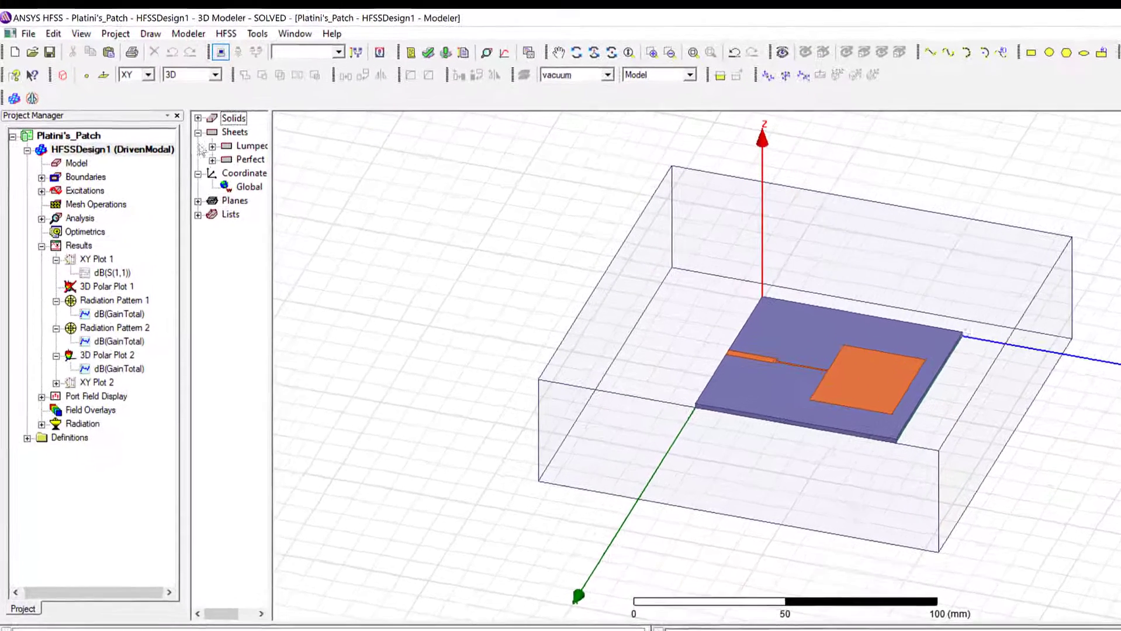
click(215, 163)
click(262, 190)
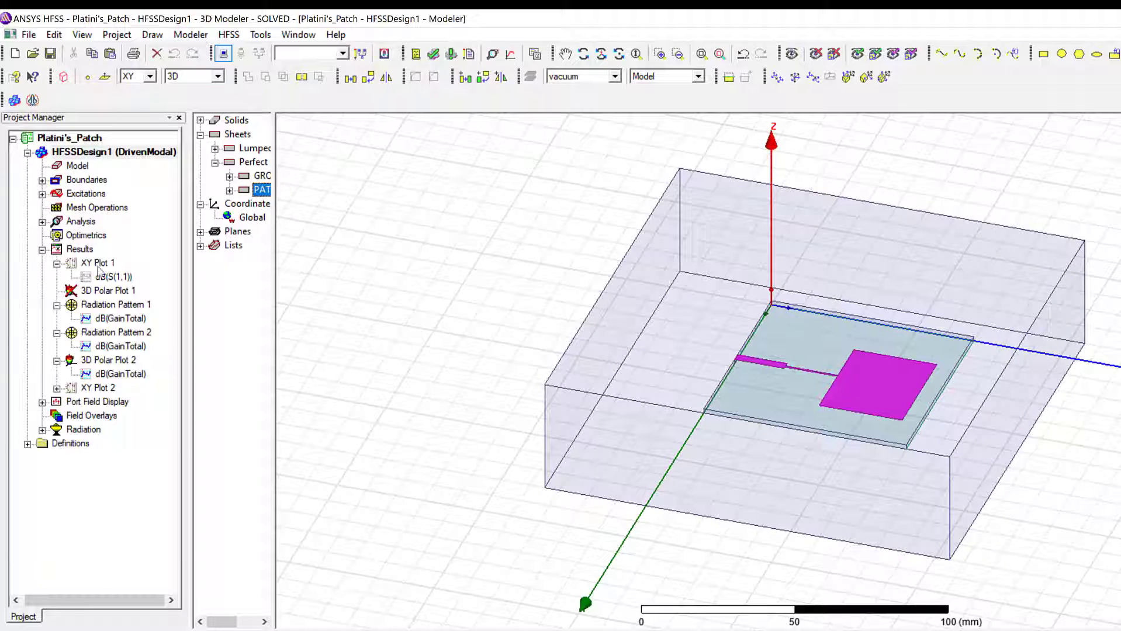
click(74, 417)
right_click(73, 418)
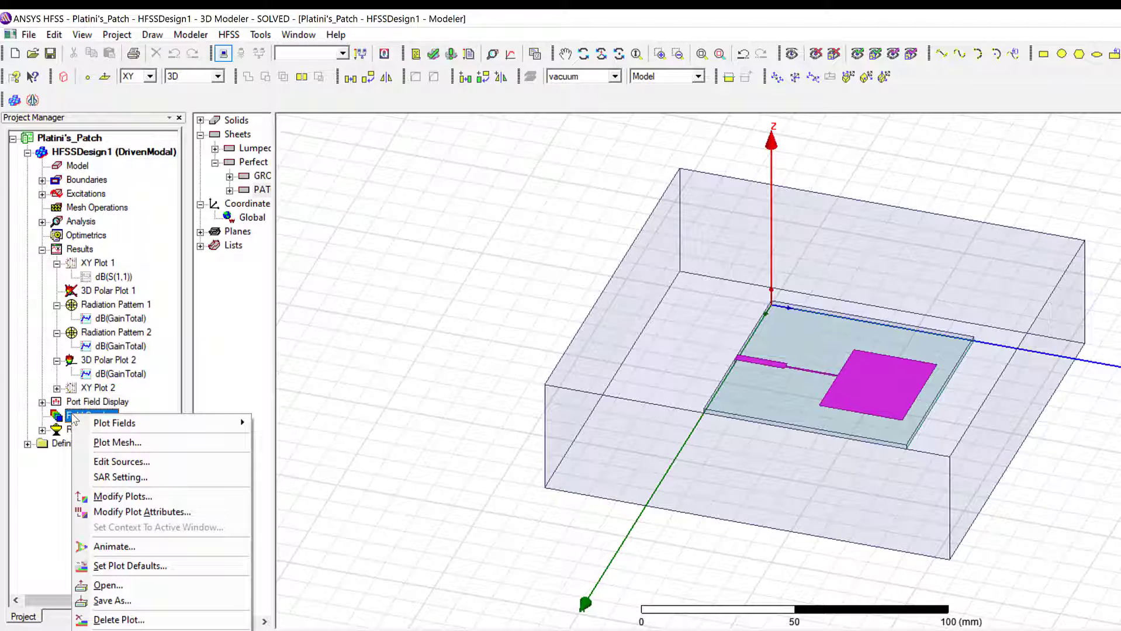
mouse_move(238, 423)
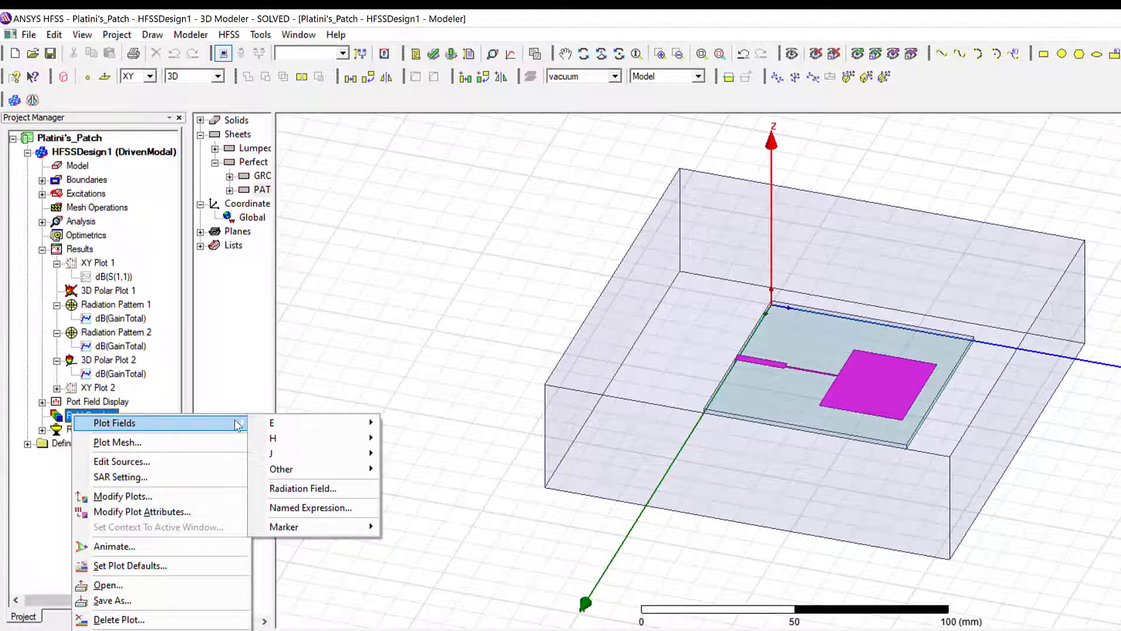
mouse_move(279, 433)
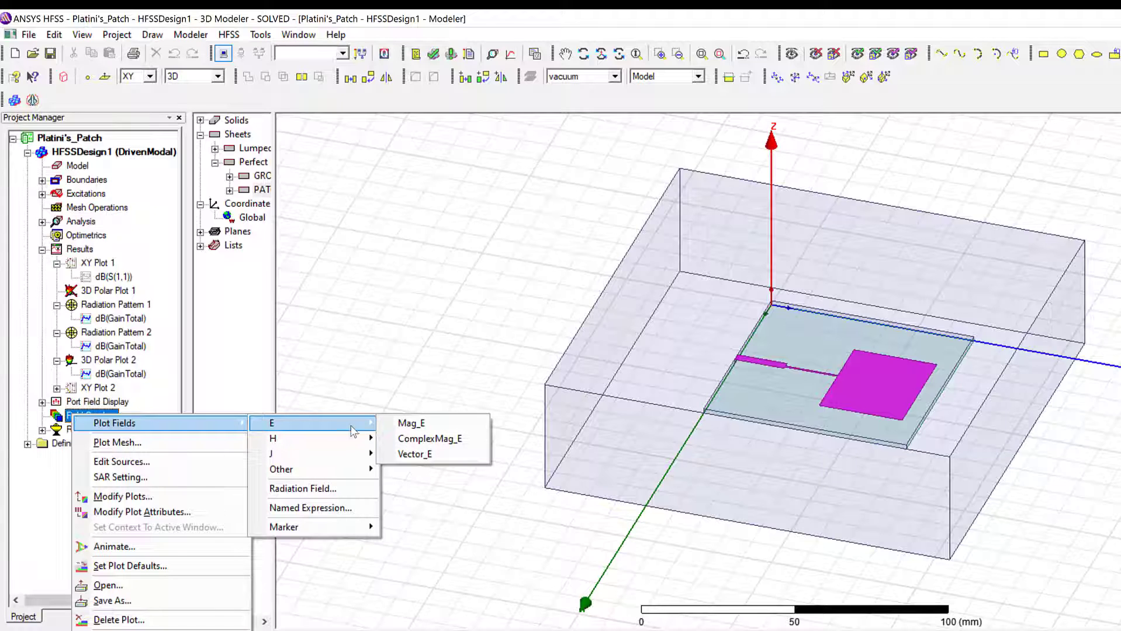
click(417, 455)
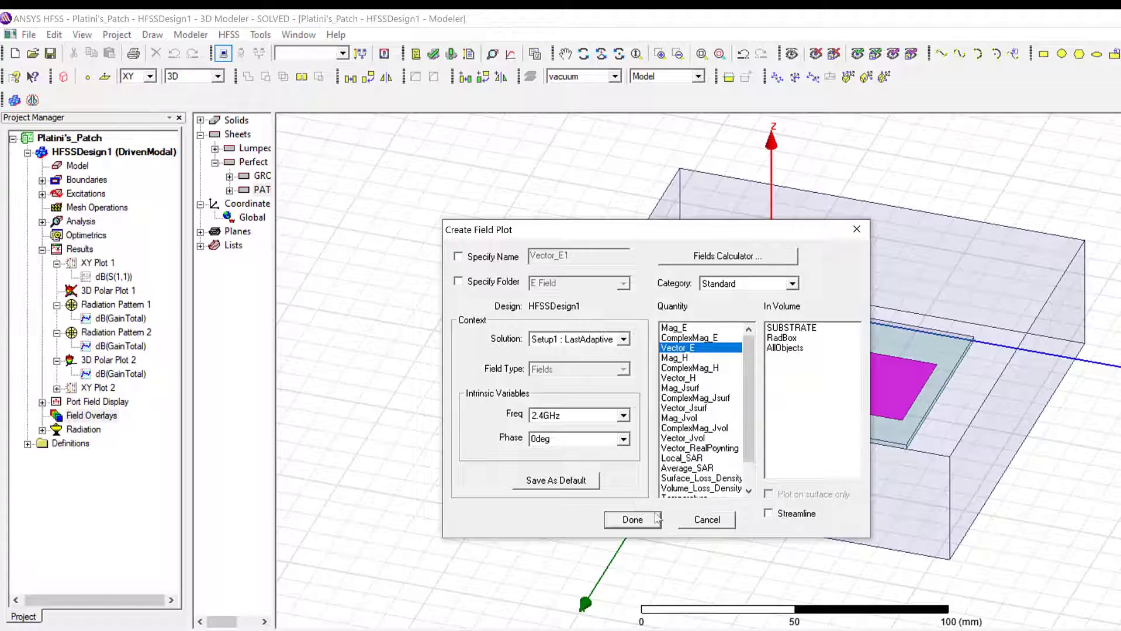
click(633, 521)
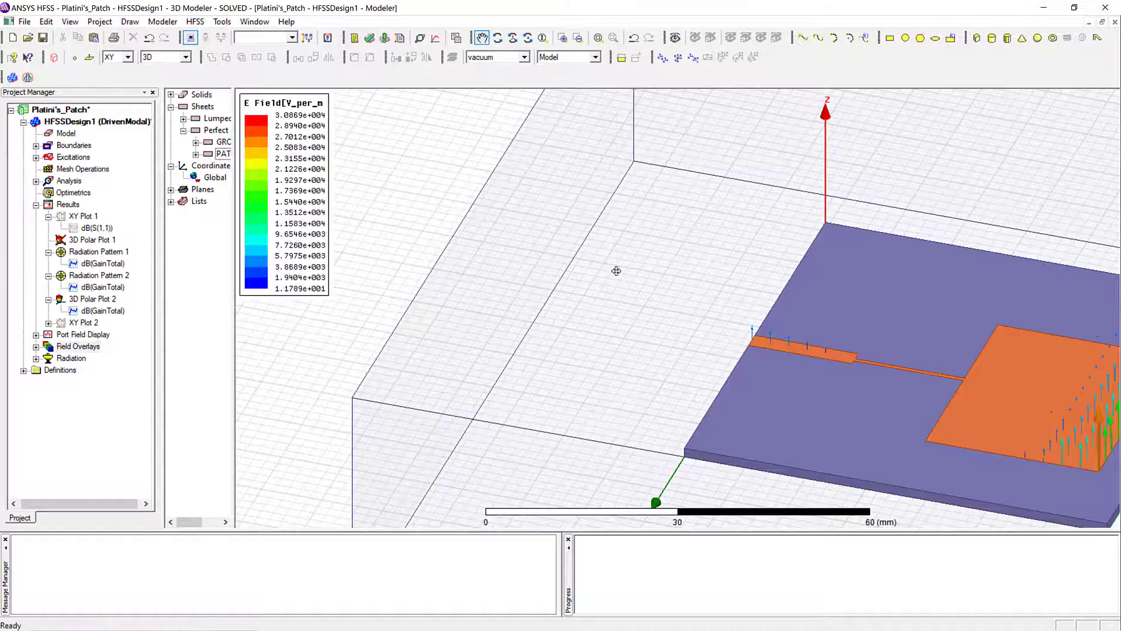
Step: Animate the Vector_E1 field plot over phase from 0deg to 350deg in 35 steps, using the name Animation1
drag(616, 271, 374, 202)
drag(597, 324, 510, 299)
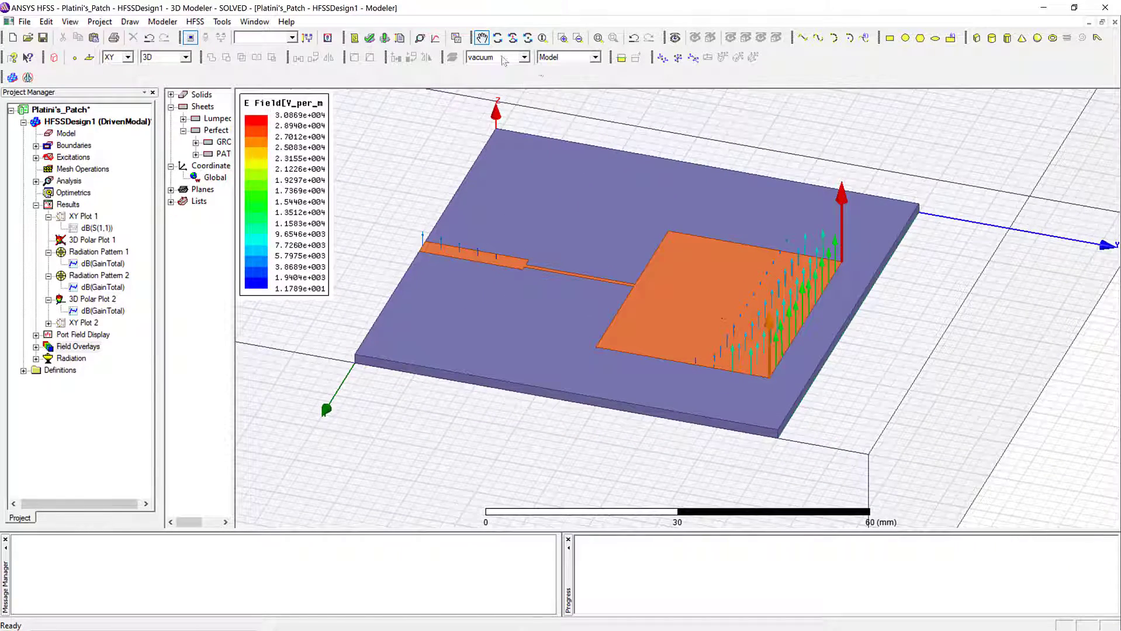
click(512, 37)
mouse_move(564, 354)
mouse_down()
mouse_move(566, 276)
mouse_move(596, 329)
mouse_move(626, 333)
mouse_move(604, 309)
mouse_move(600, 338)
mouse_move(569, 359)
mouse_up()
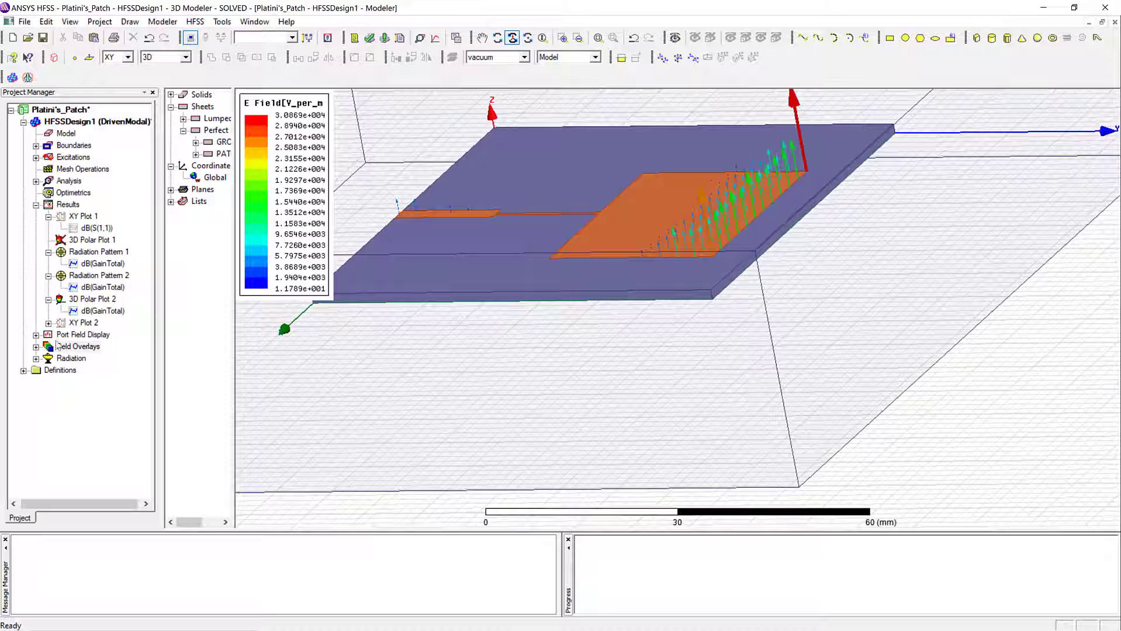
click(36, 347)
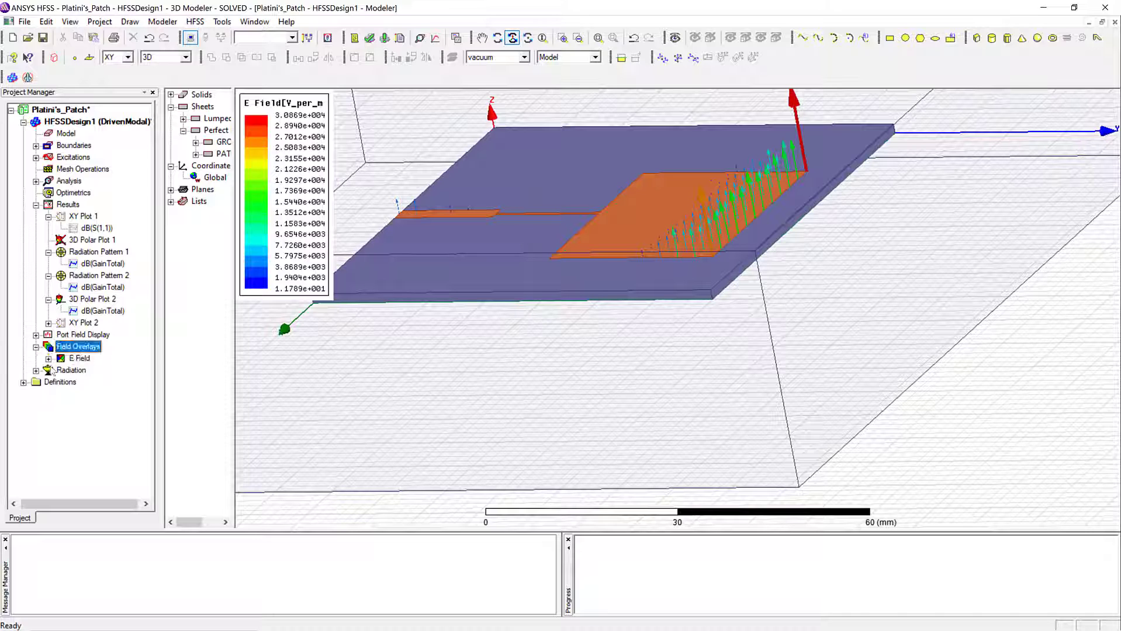
click(48, 359)
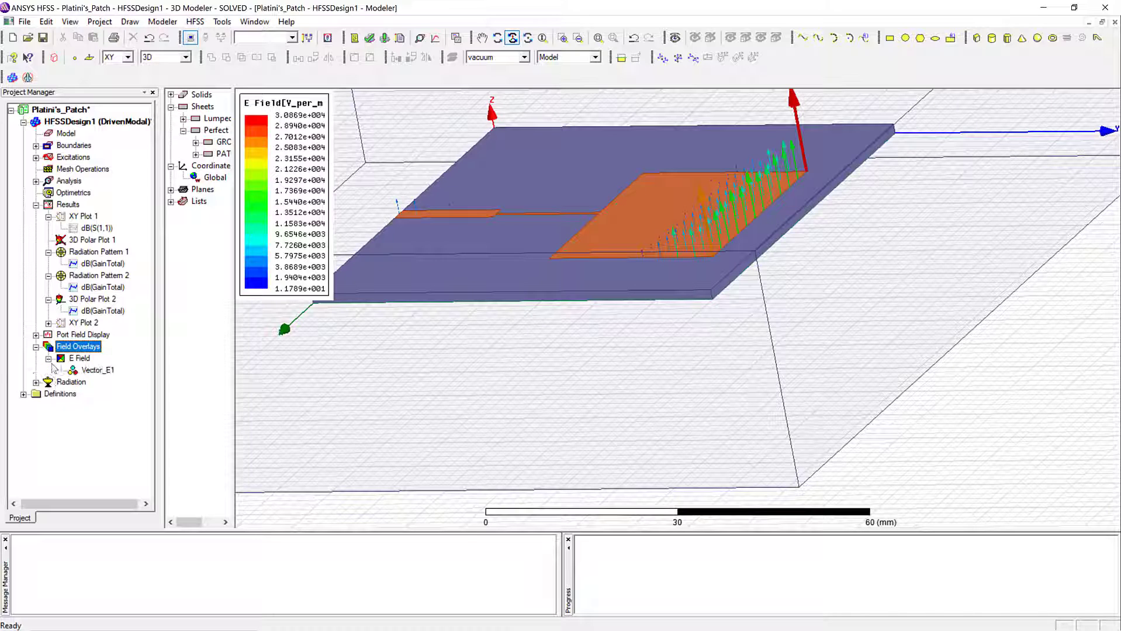
click(88, 371)
right_click(88, 370)
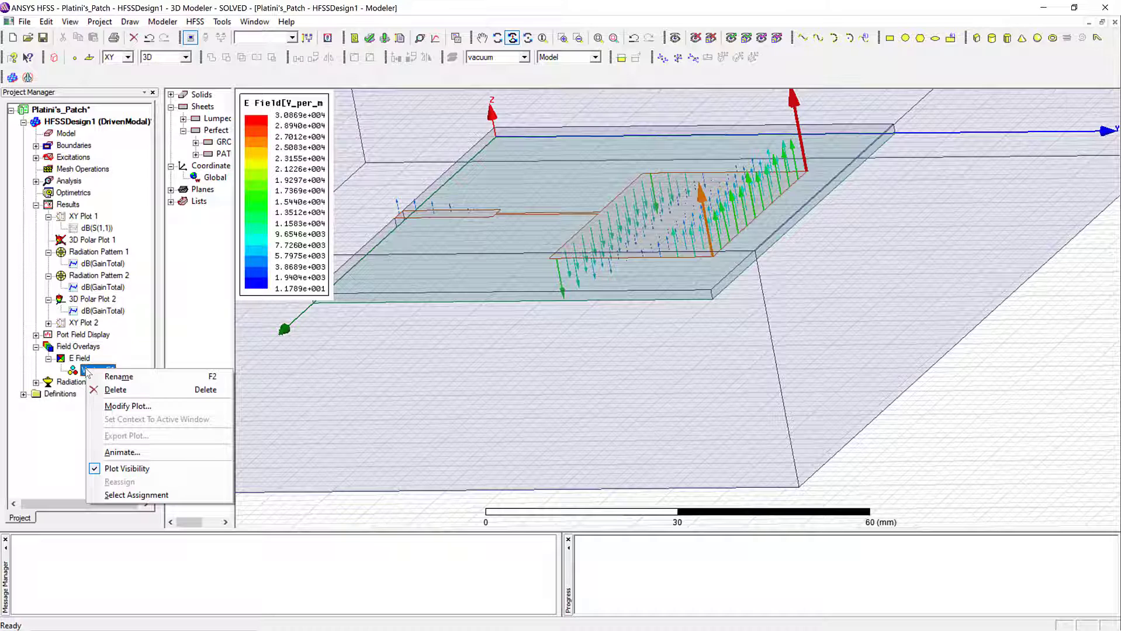
click(127, 453)
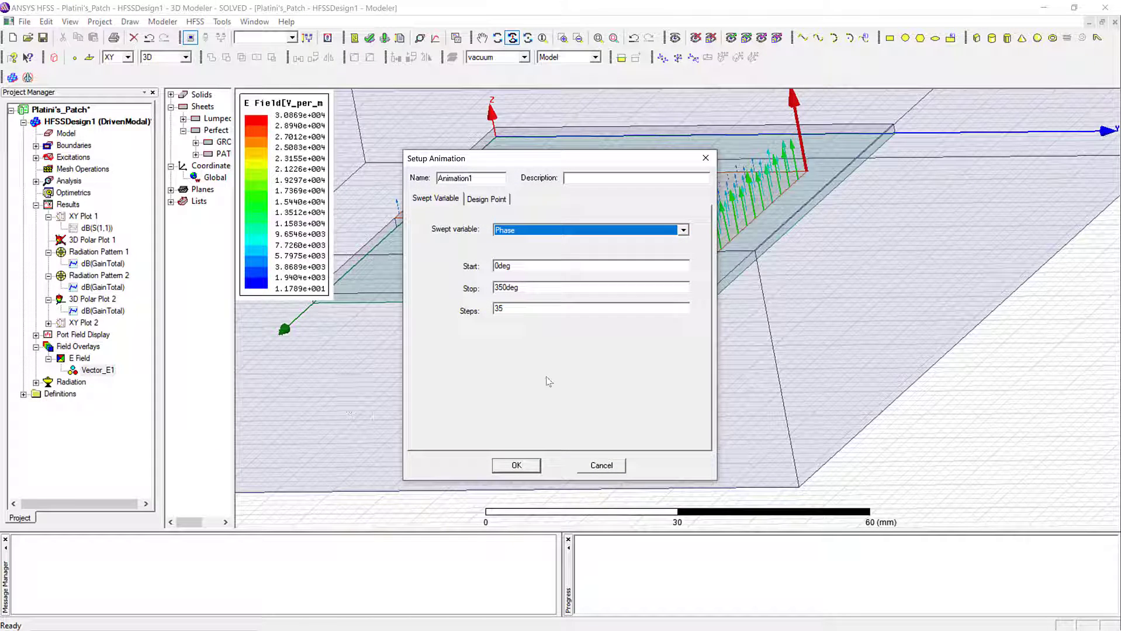
click(517, 466)
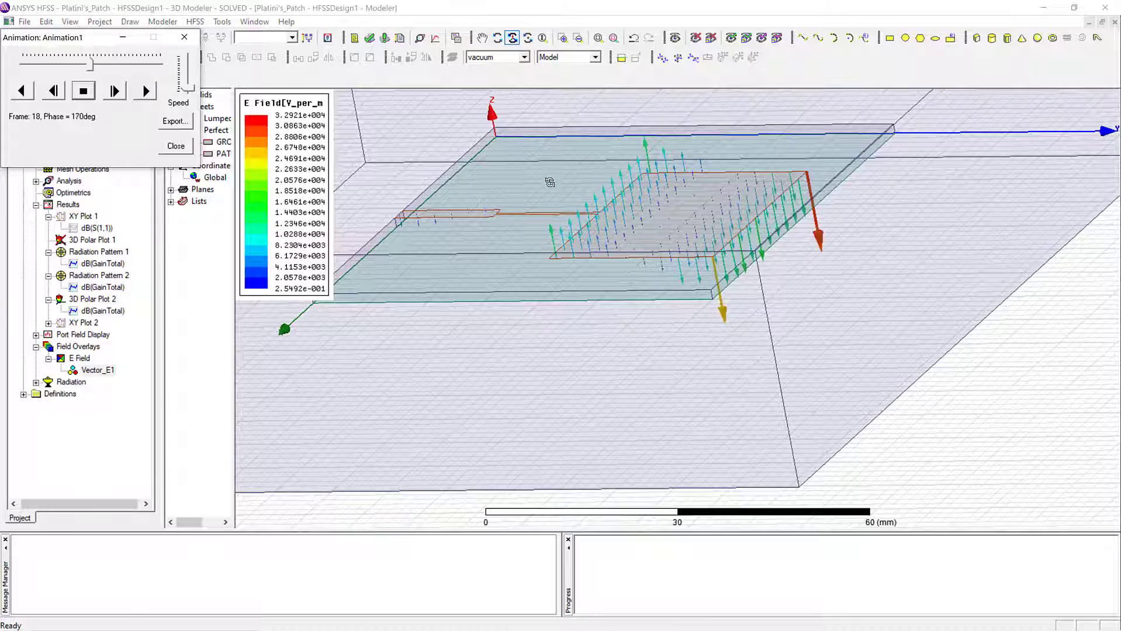
Step: Examine the running E-field animation on the patch from several angles and at different playback speeds, and close the animation
drag(553, 310, 584, 384)
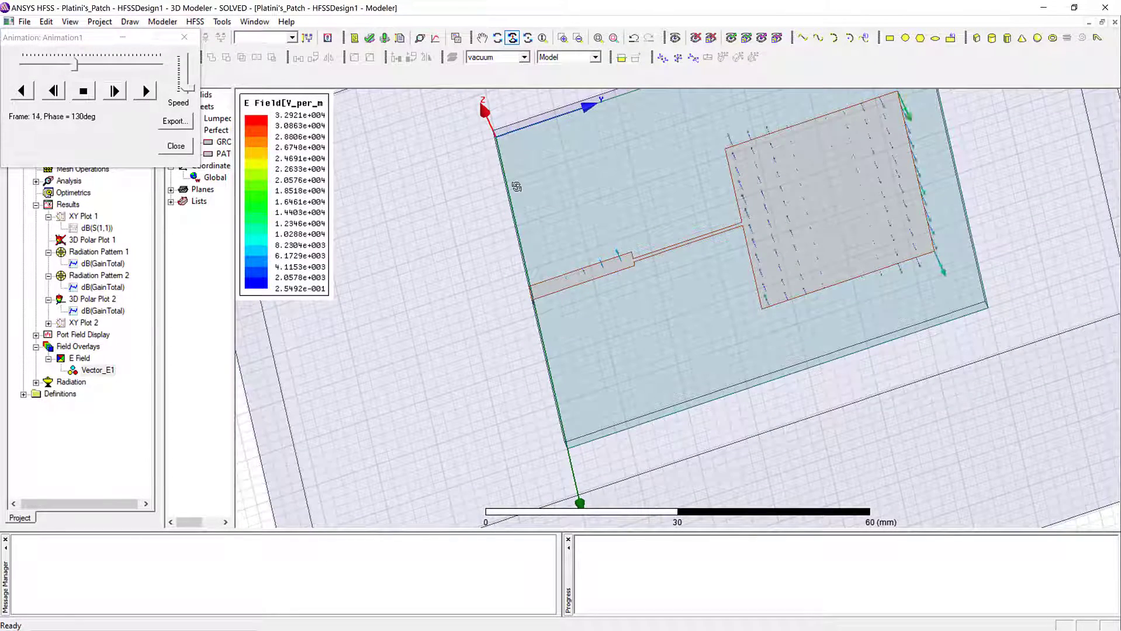
scroll(516, 185, down, 3)
mouse_move(581, 310)
mouse_down()
mouse_move(591, 275)
mouse_move(562, 311)
mouse_up()
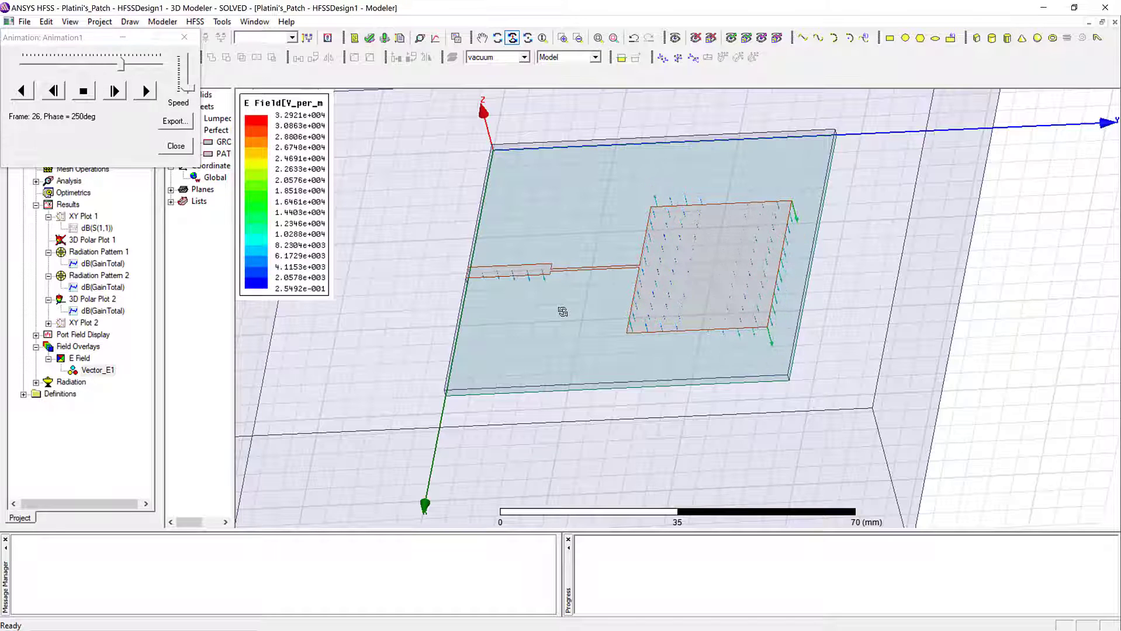
drag(187, 89, 188, 75)
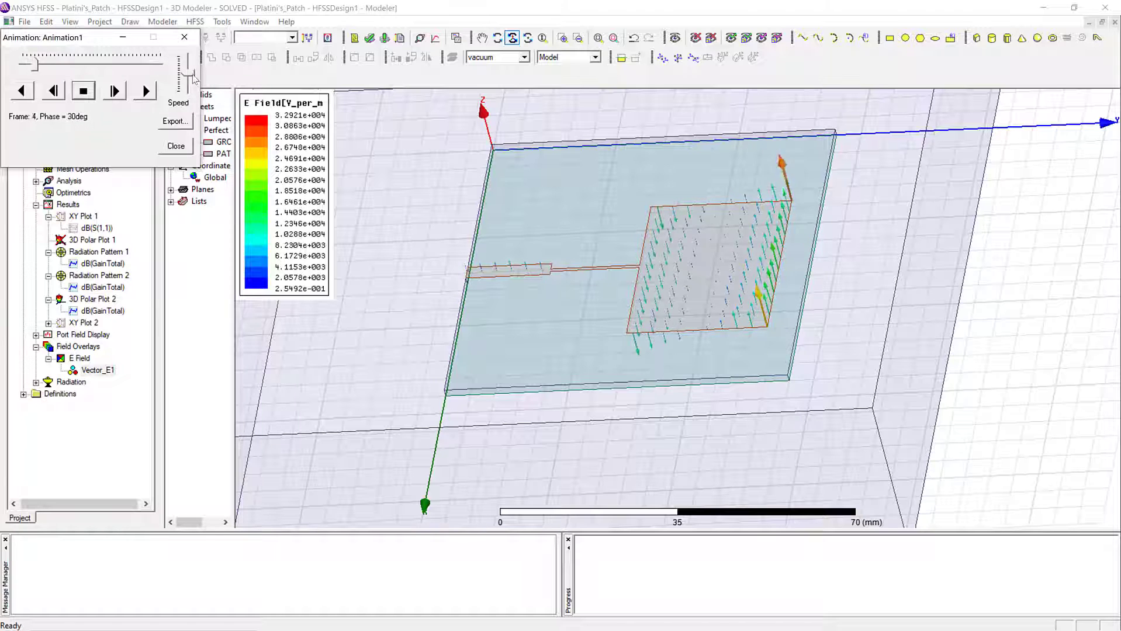
drag(192, 74, 190, 64)
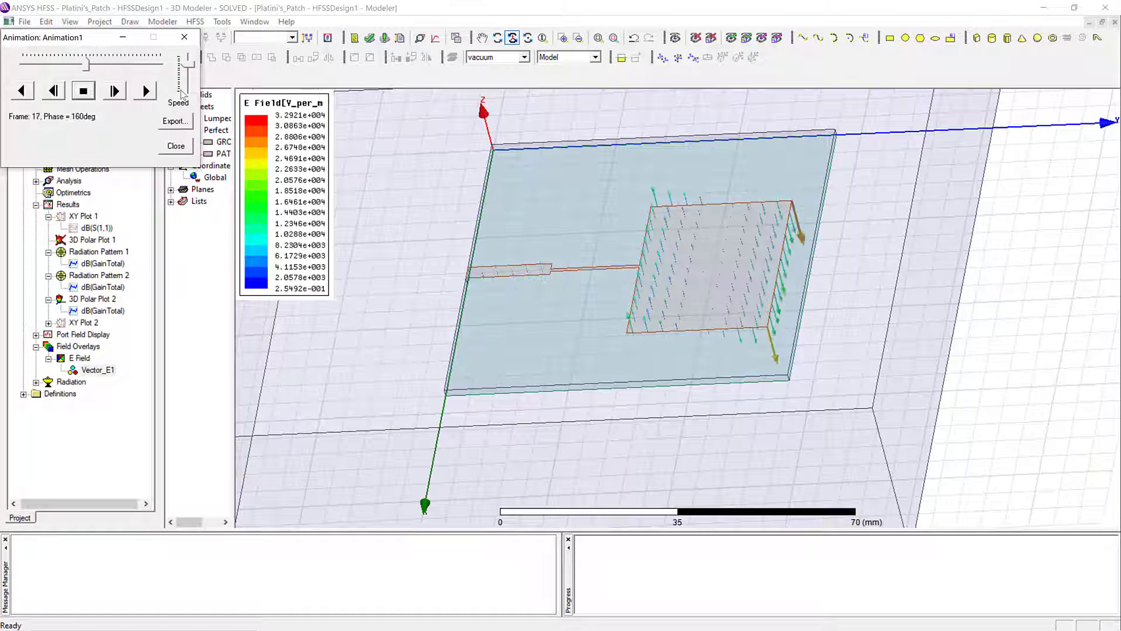
click(176, 146)
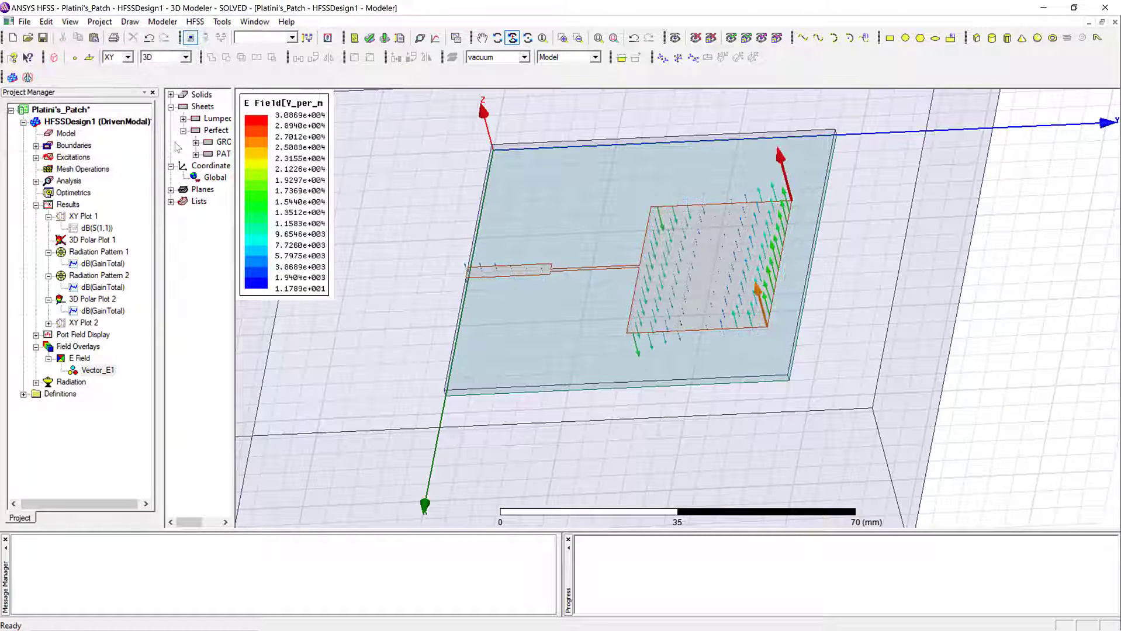